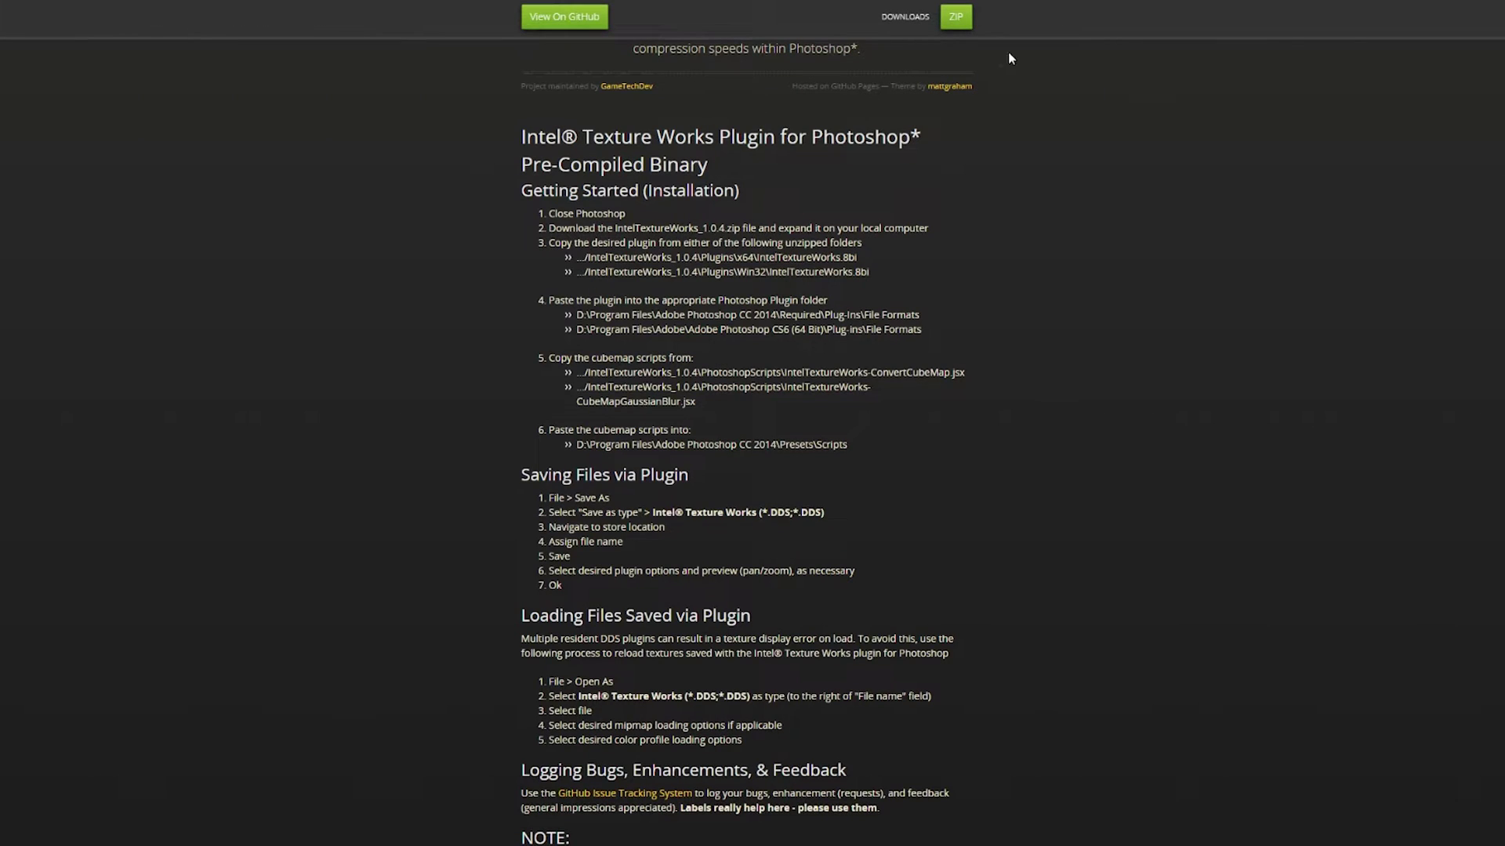
Download the Intel Texture Works plugin zip and select IntelTextureWorks.8bi in its Plugins\x64 folder
{"action": "left_click", "coordinate": [959, 23]}
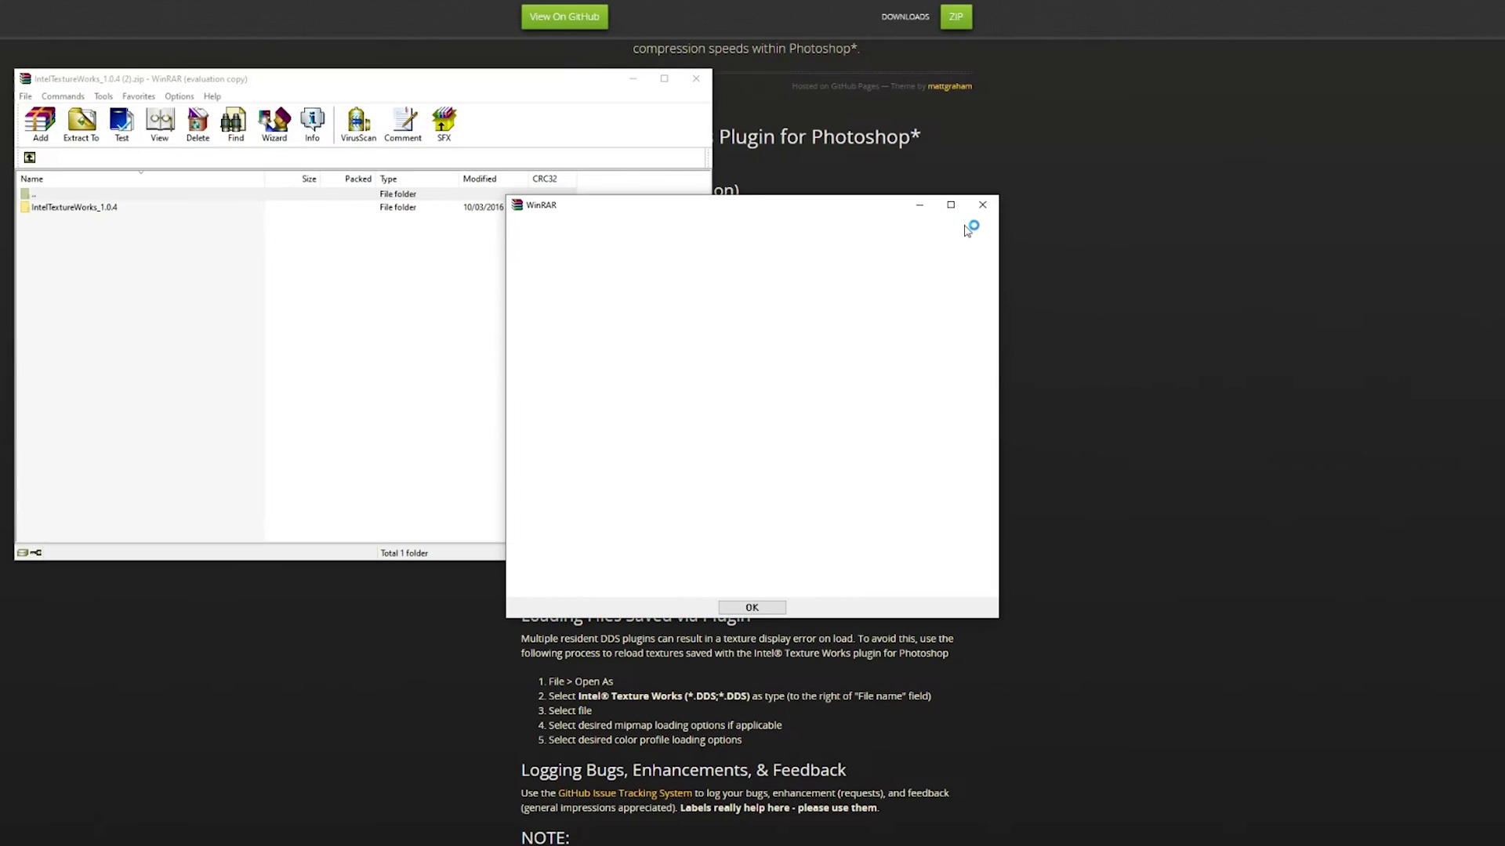
{"action": "left_click", "coordinate": [983, 206]}
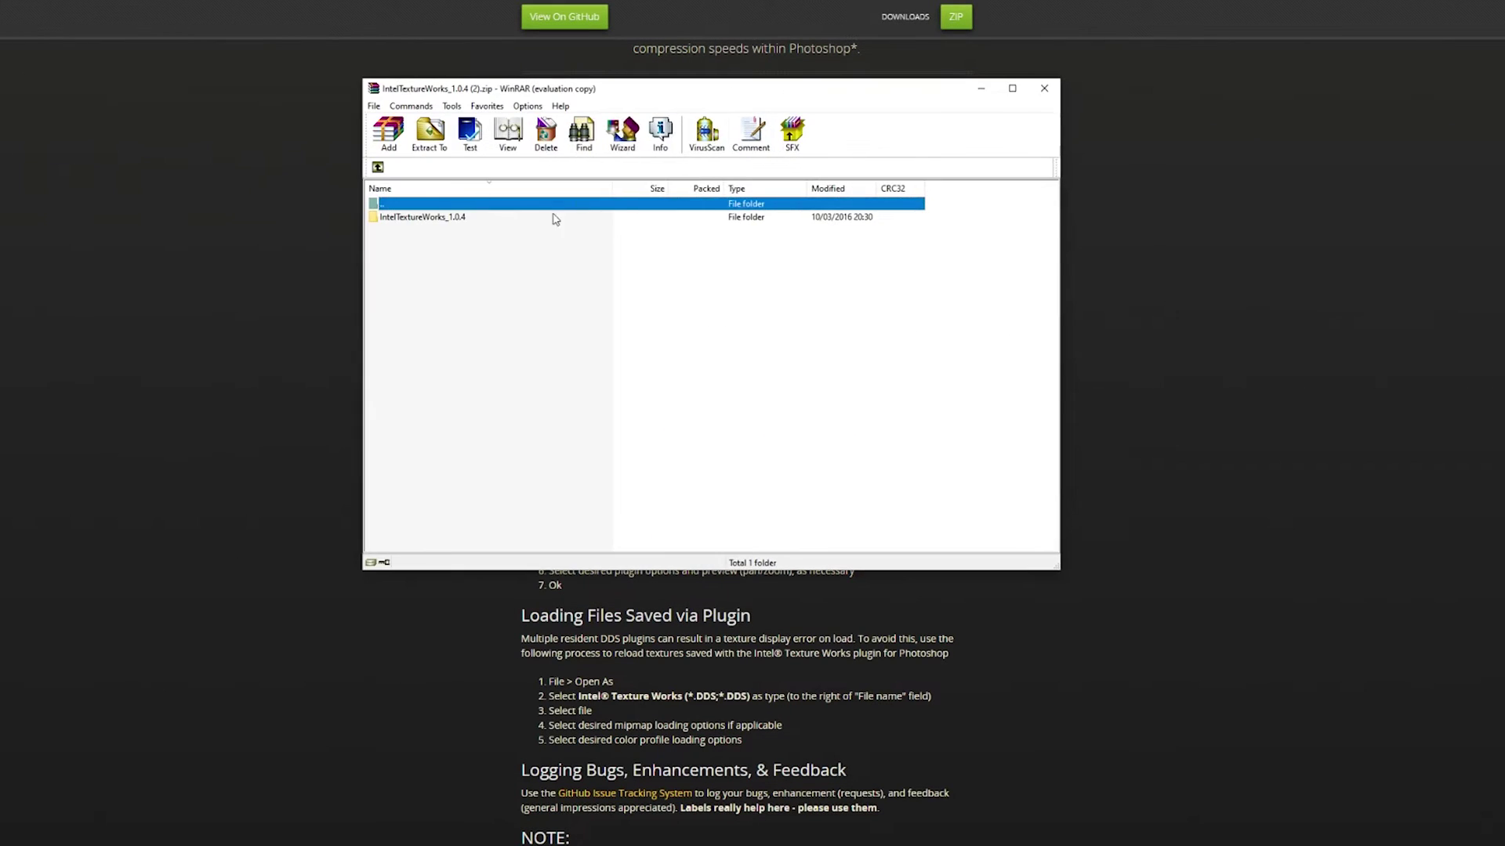
{"action": "double_click", "coordinate": [538, 219]}
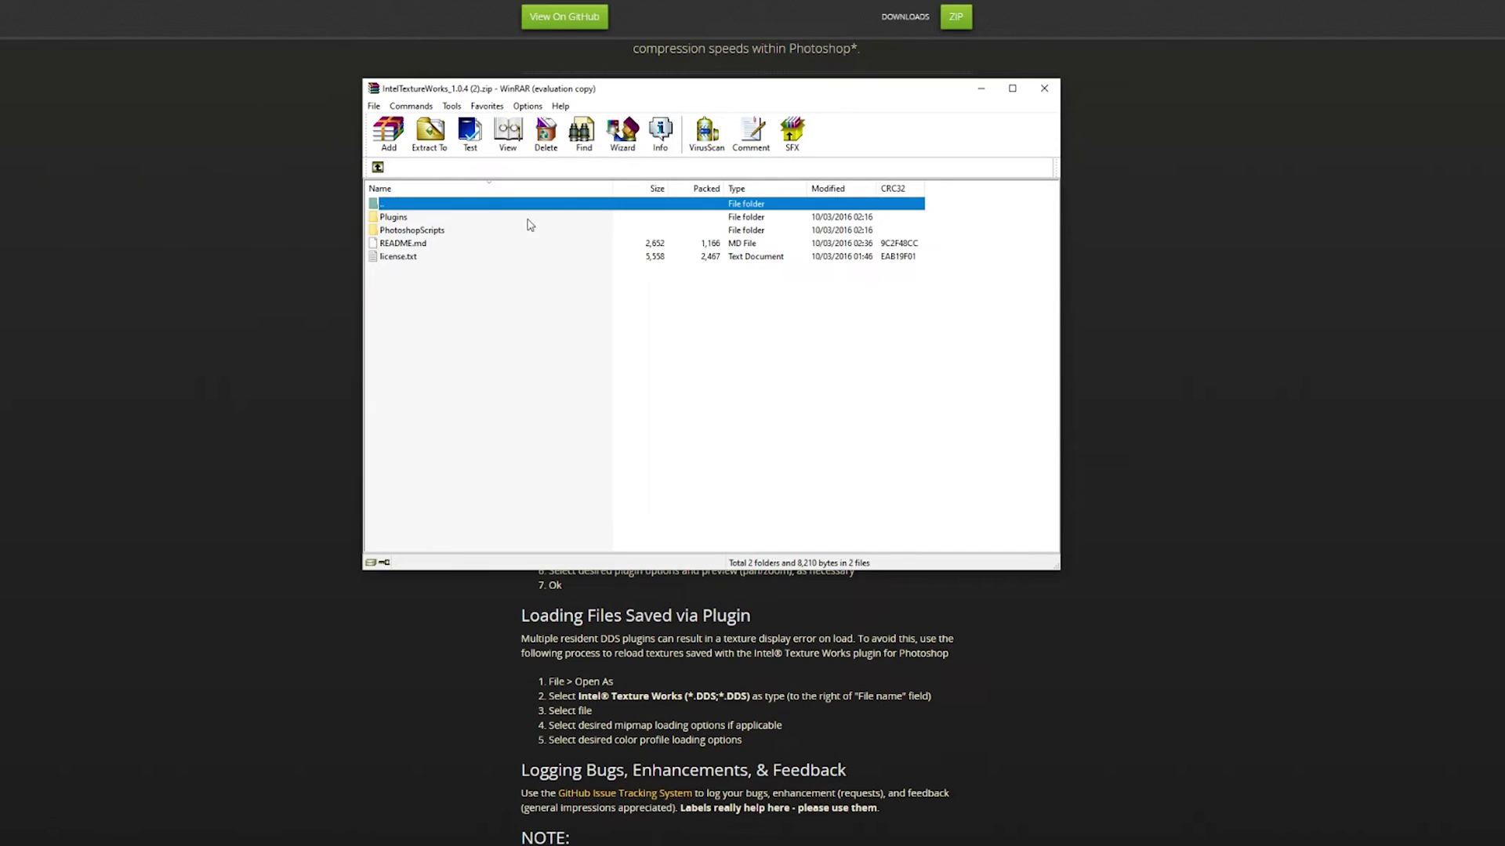
{"action": "double_click", "coordinate": [397, 218]}
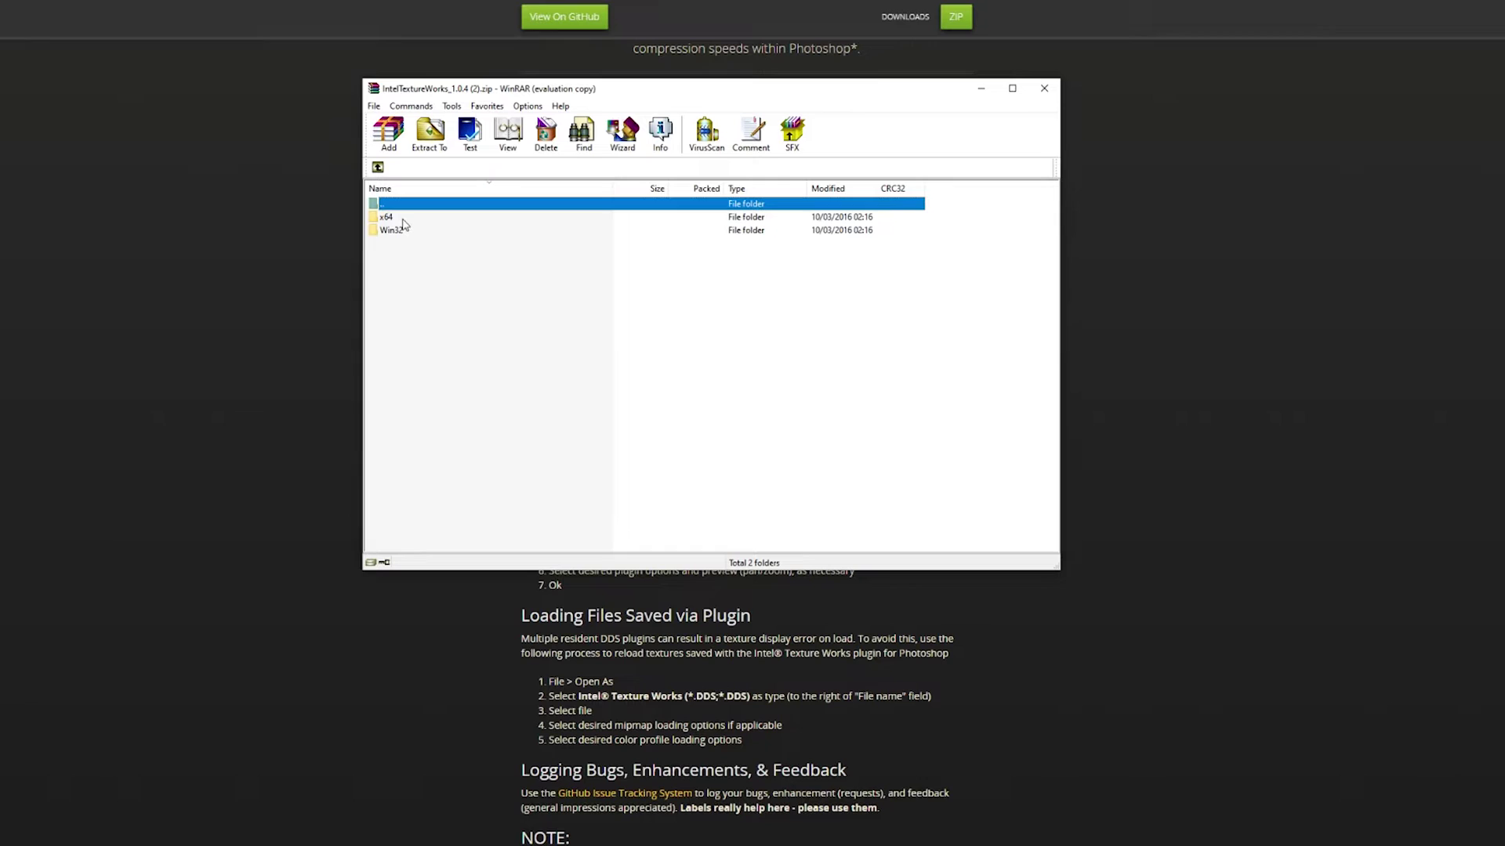
{"action": "double_click", "coordinate": [403, 223]}
{"action": "left_click", "coordinate": [451, 218]}
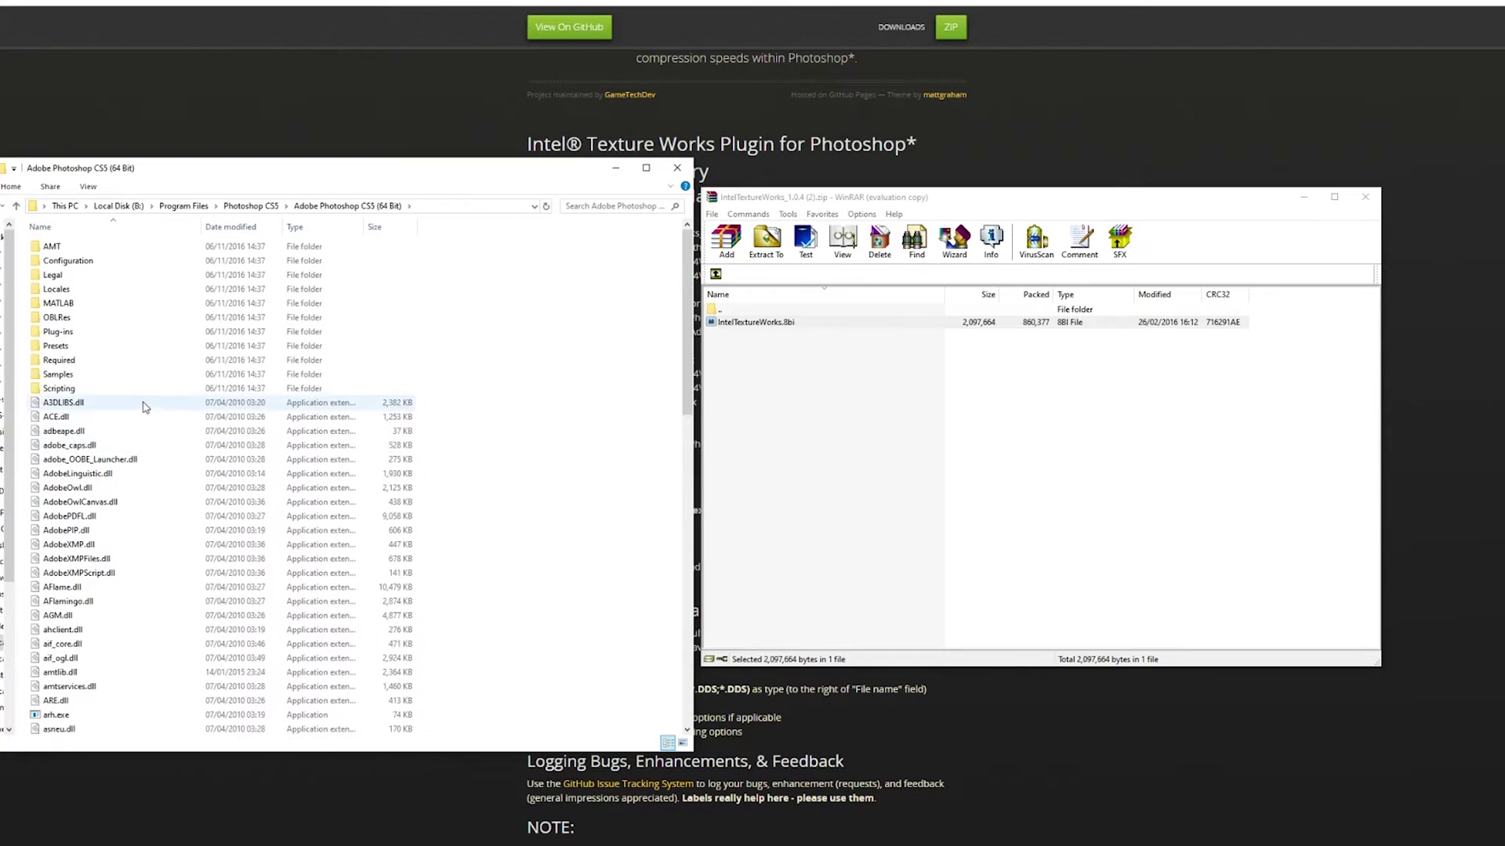
Copy IntelTextureWorks.8bi into the Adobe Photoshop CS5 (64 Bit) Plug-ins\File Formats folder, replacing the existing file
{"action": "double_click", "coordinate": [109, 333]}
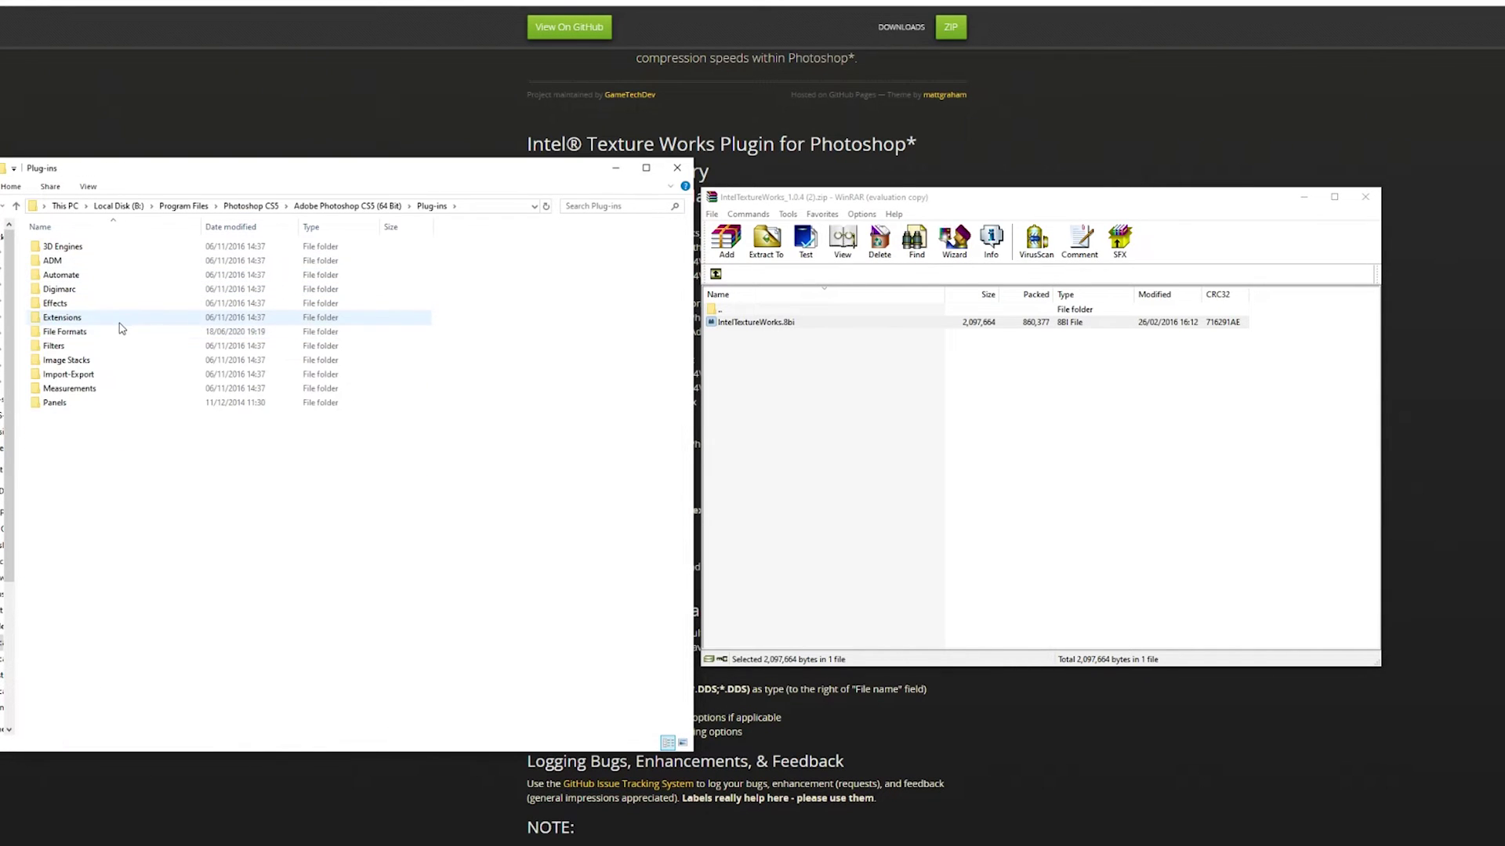
{"action": "left_click", "coordinate": [120, 338]}
{"action": "double_click", "coordinate": [120, 338]}
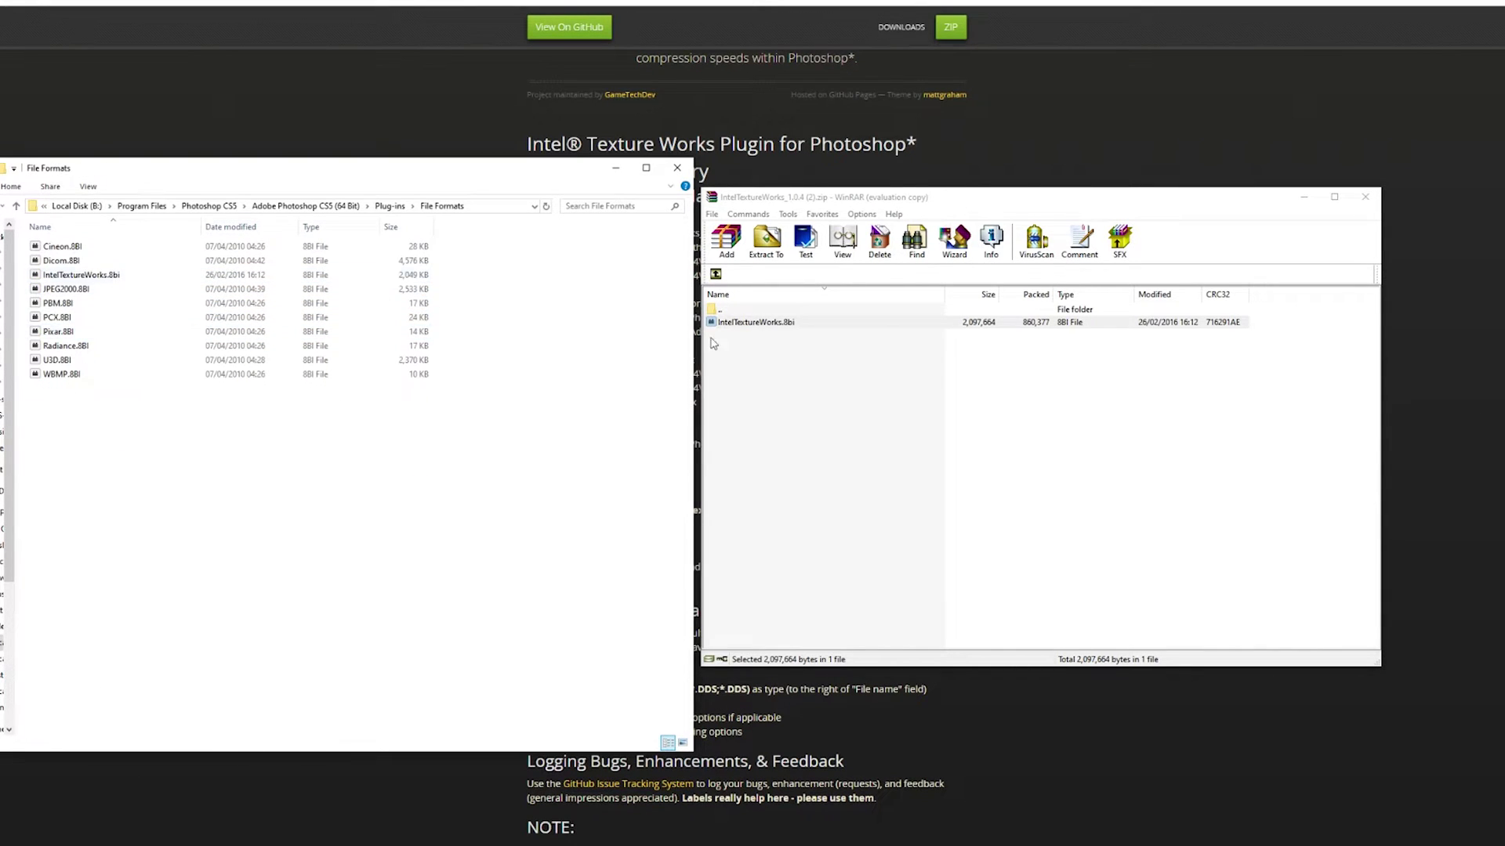
{"action": "left_click_drag", "start_coordinate": [756, 322], "coordinate": [494, 312]}
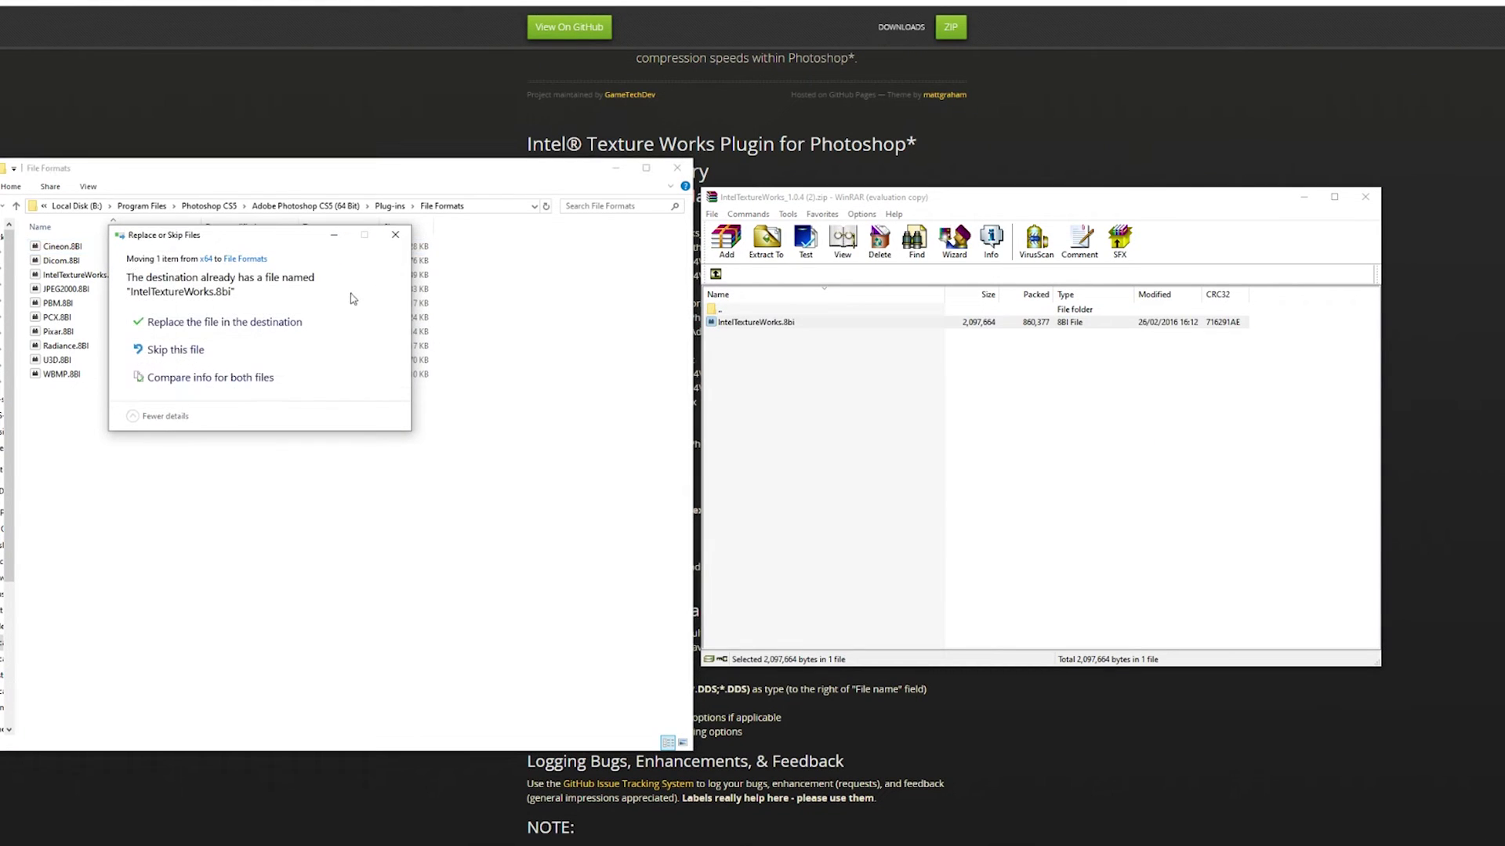
{"action": "left_click", "coordinate": [191, 324]}
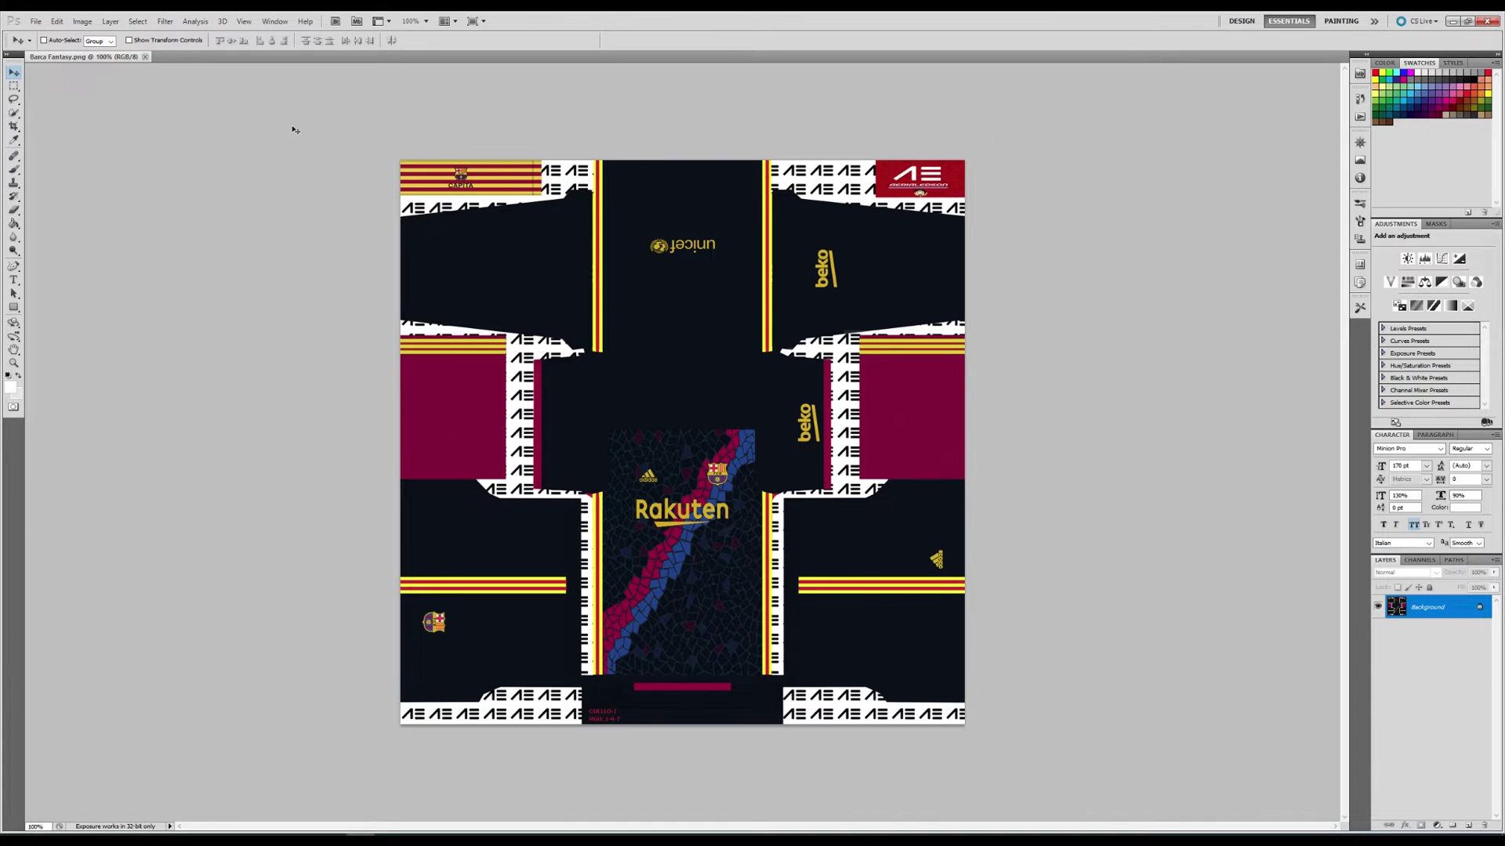
Choose the Quick Selection Tool for the Barca Fantasy.png kit texture and slightly enlarge its brush
{"action": "left_click", "coordinate": [14, 115]}
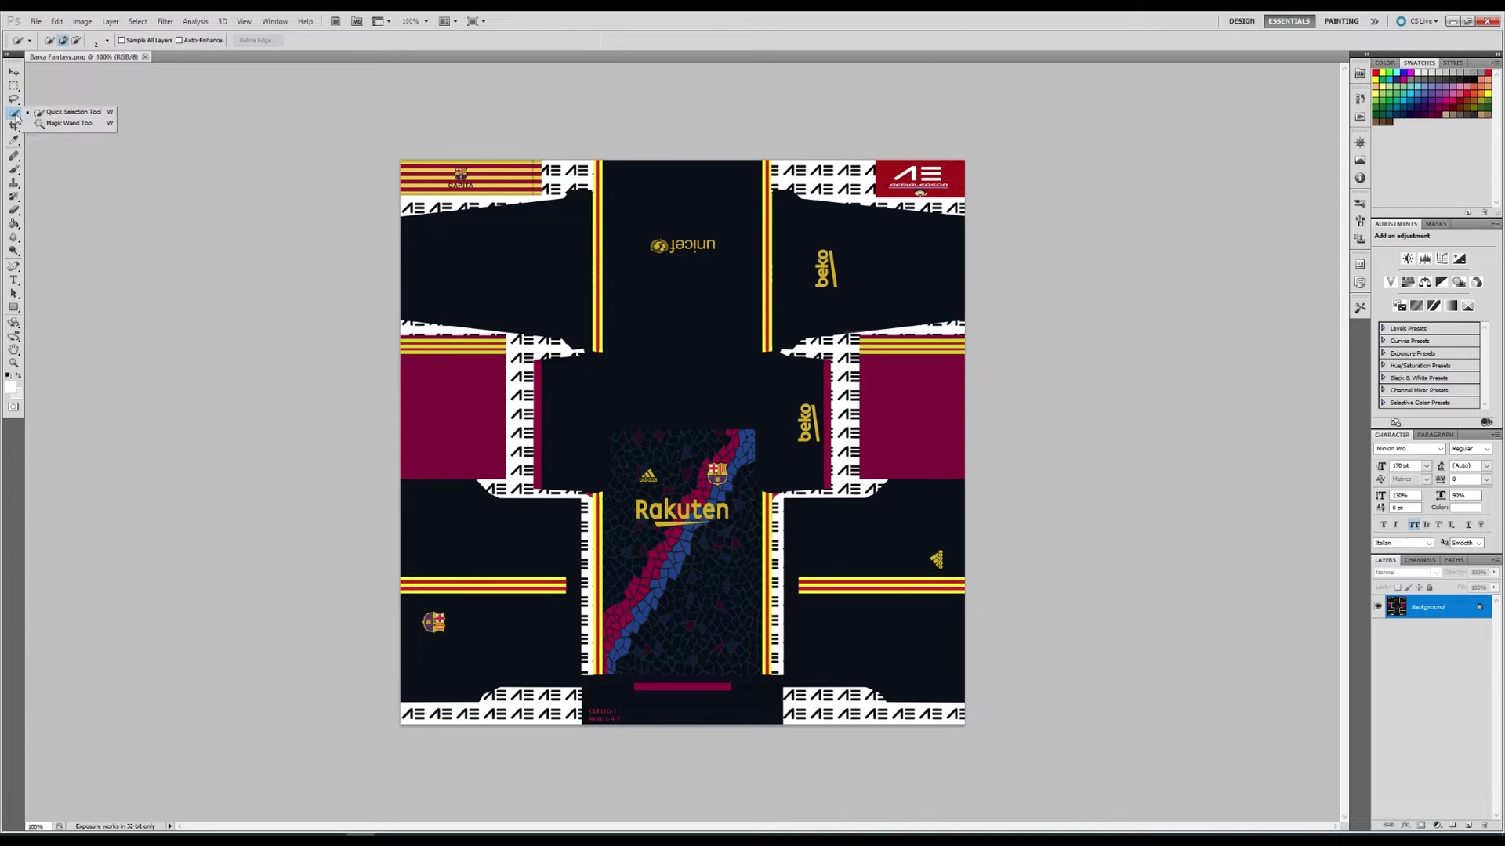
{"action": "left_click", "coordinate": [77, 114]}
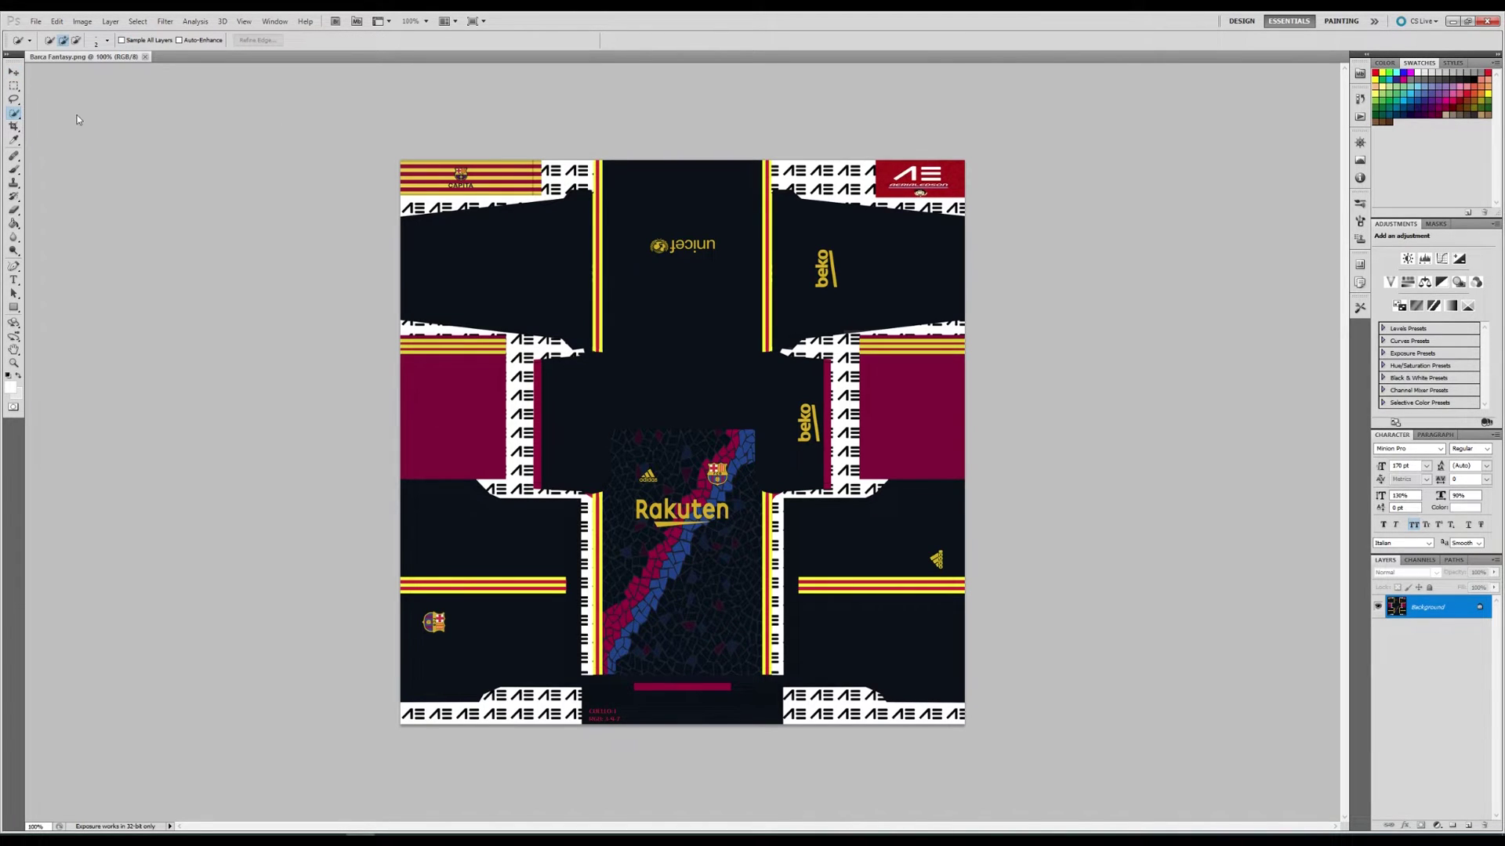
{"action": "scroll", "coordinate": [681, 443], "scroll_direction": "up", "scroll_amount": 1}
{"action": "left_click", "coordinate": [107, 40]}
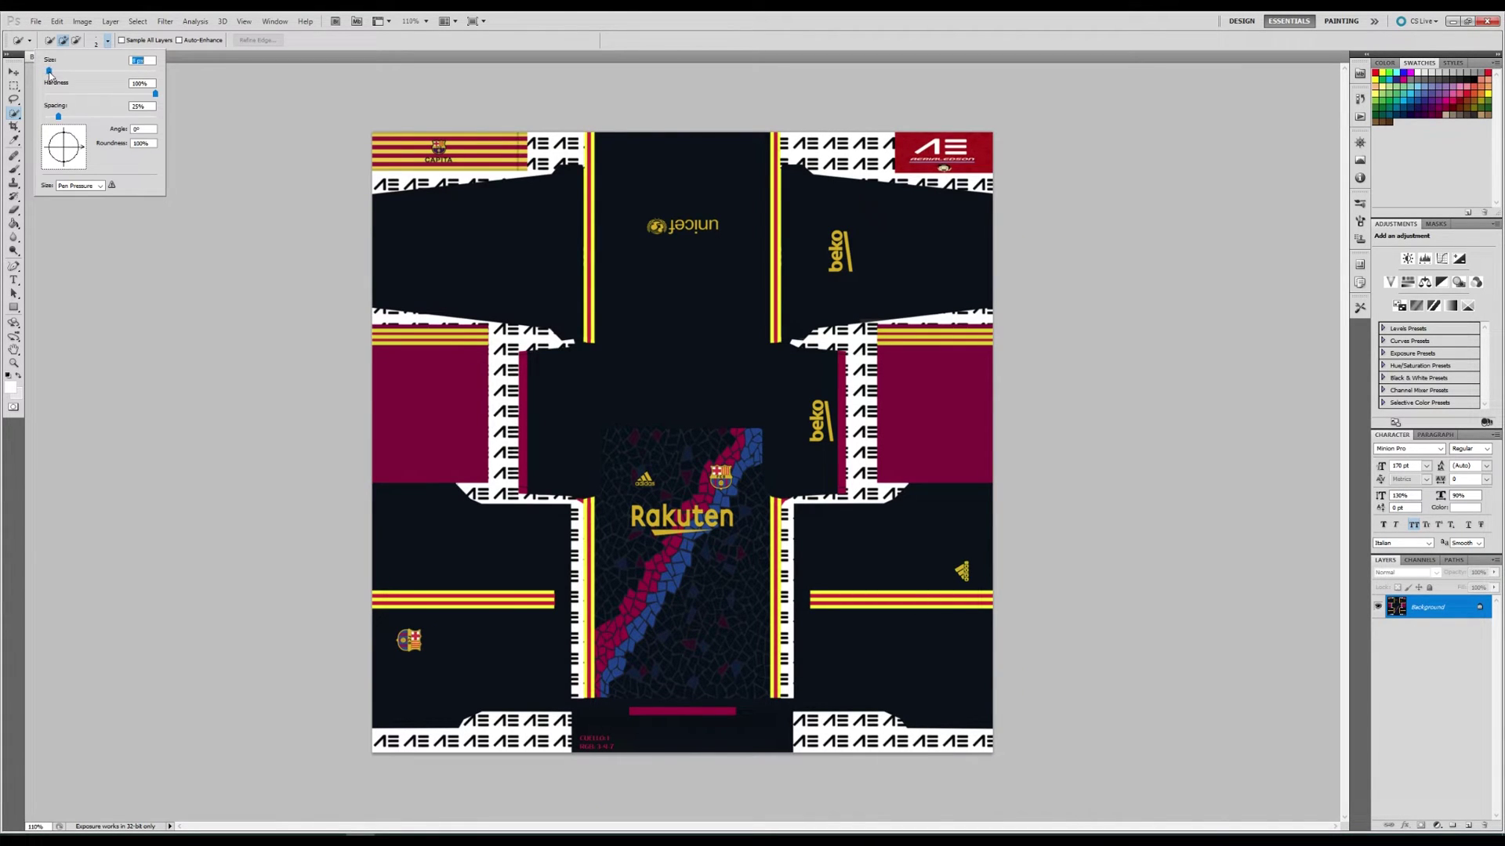
{"action": "left_click_drag", "start_coordinate": [48, 72], "coordinate": [53, 72]}
{"action": "left_click", "coordinate": [298, 86]}
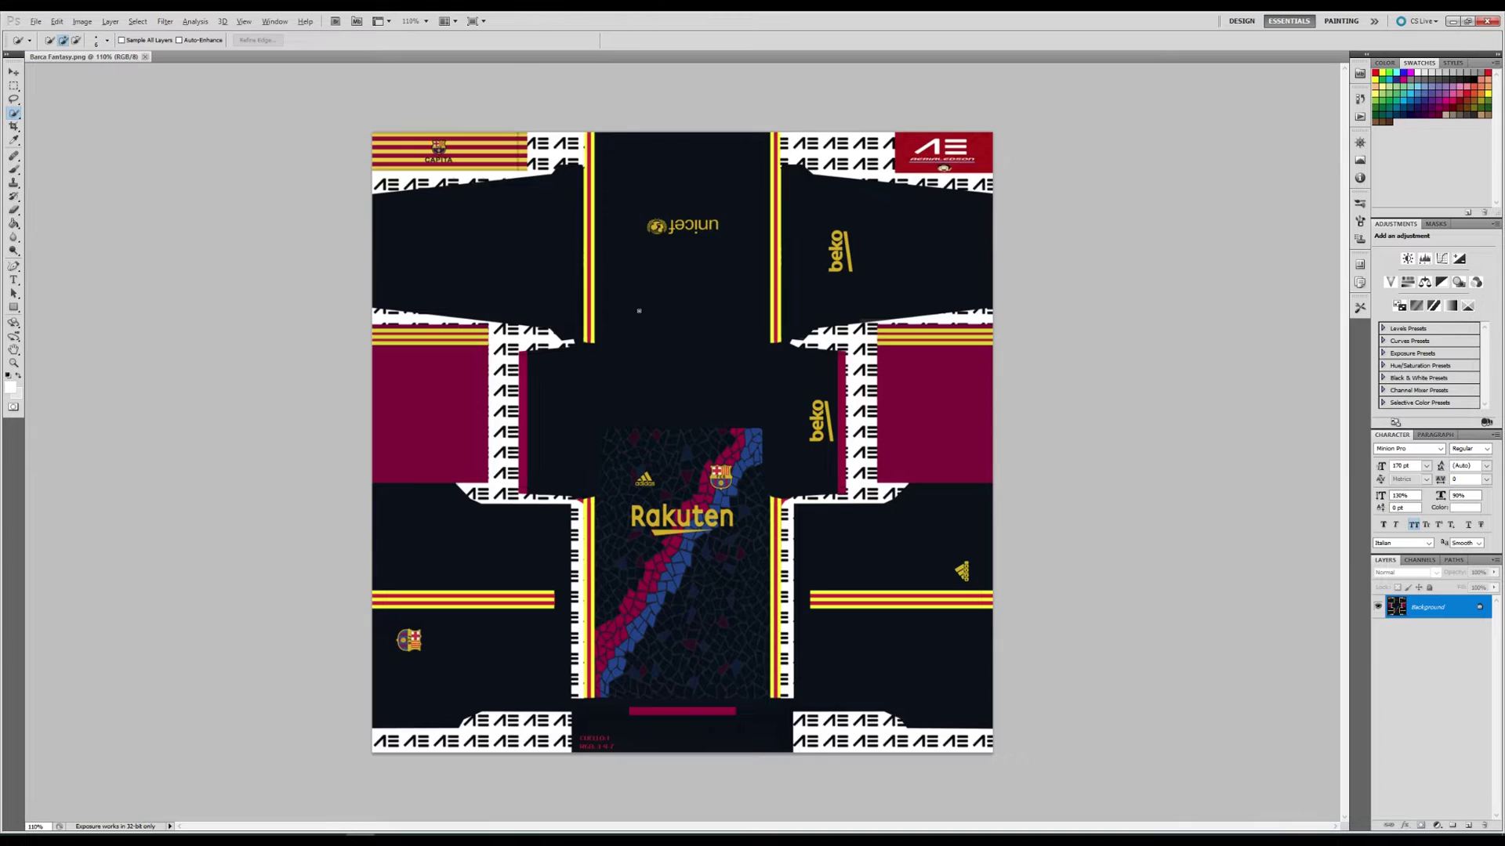
Select the adidas, Rakuten, club crest, beko and unicef logos plus the striped captain's armband across the kit
{"action": "scroll", "coordinate": [638, 310], "scroll_direction": "up", "scroll_amount": 3}
{"action": "scroll", "coordinate": [649, 501], "scroll_direction": "down", "scroll_amount": 1}
{"action": "scroll", "coordinate": [649, 500], "scroll_direction": "up", "scroll_amount": 2}
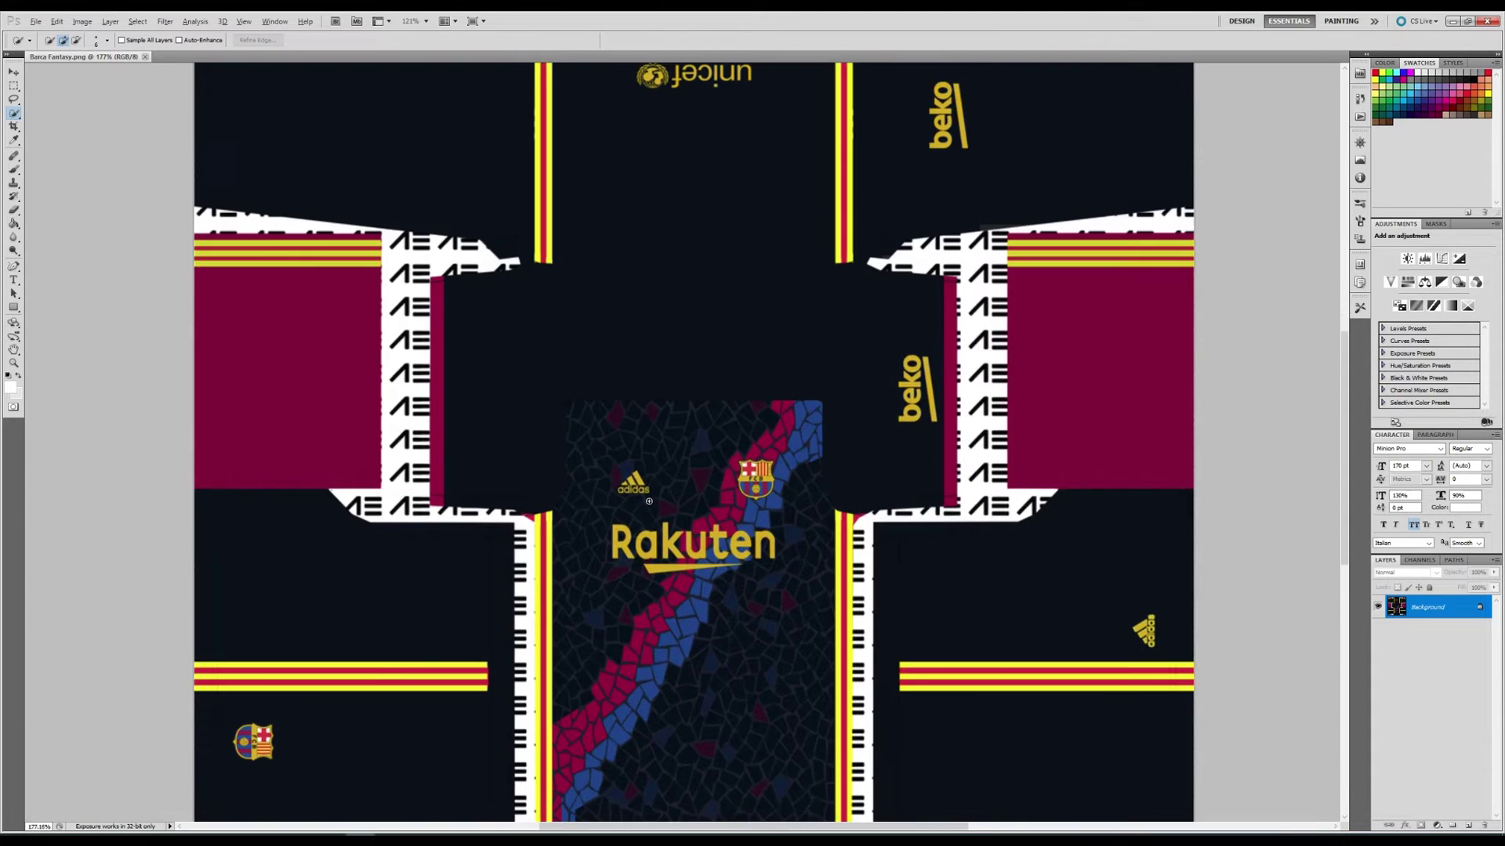
{"action": "scroll", "coordinate": [649, 501], "scroll_direction": "down", "scroll_amount": 2}
{"action": "scroll", "coordinate": [652, 490], "scroll_direction": "up", "scroll_amount": 1}
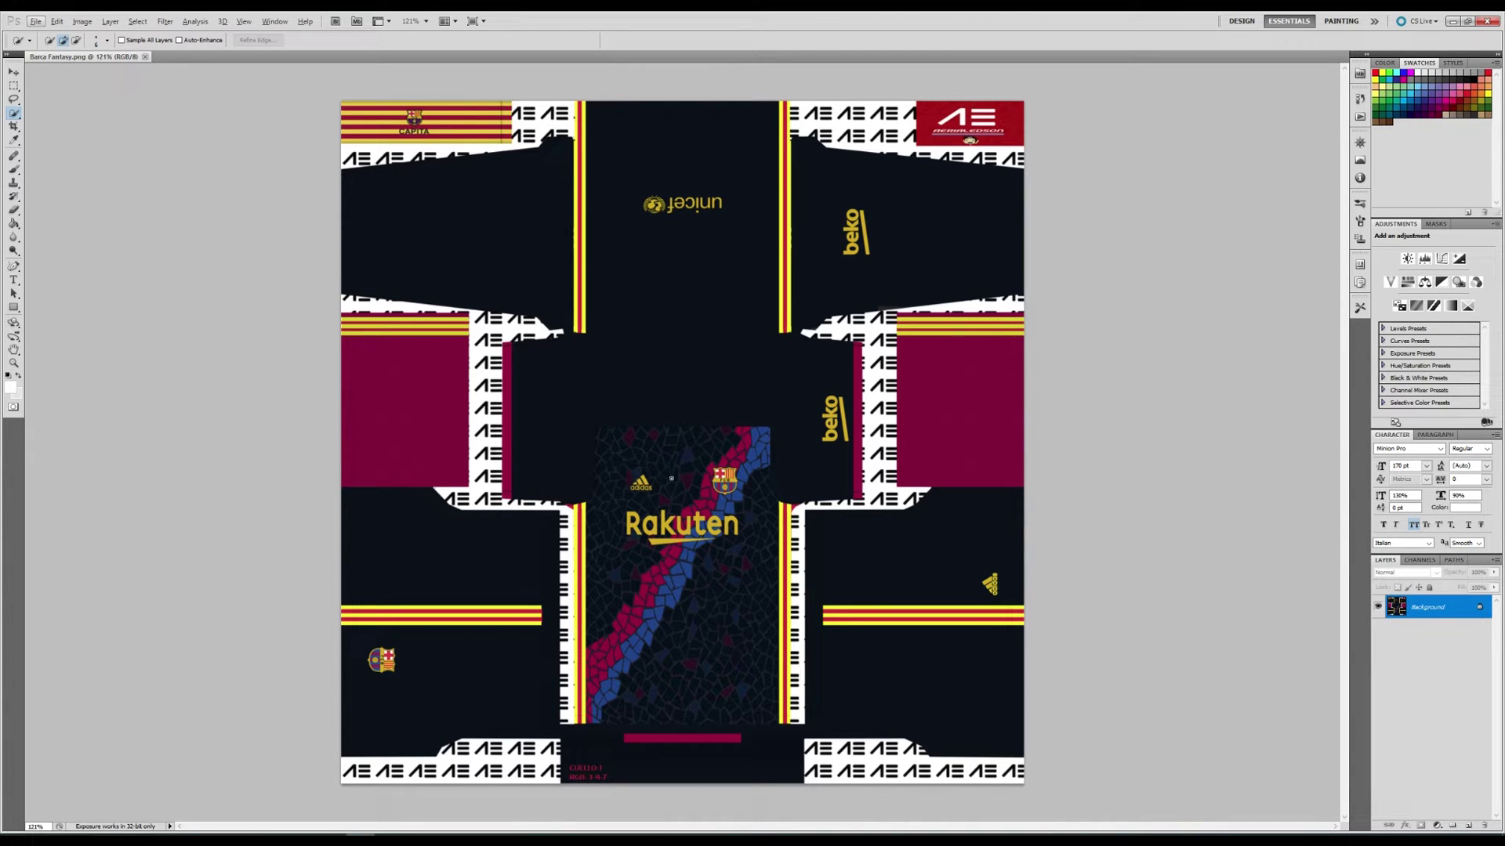
{"action": "scroll", "coordinate": [670, 478], "scroll_direction": "up", "scroll_amount": 3}
{"action": "left_click_drag", "start_coordinate": [619, 482], "coordinate": [652, 499]}
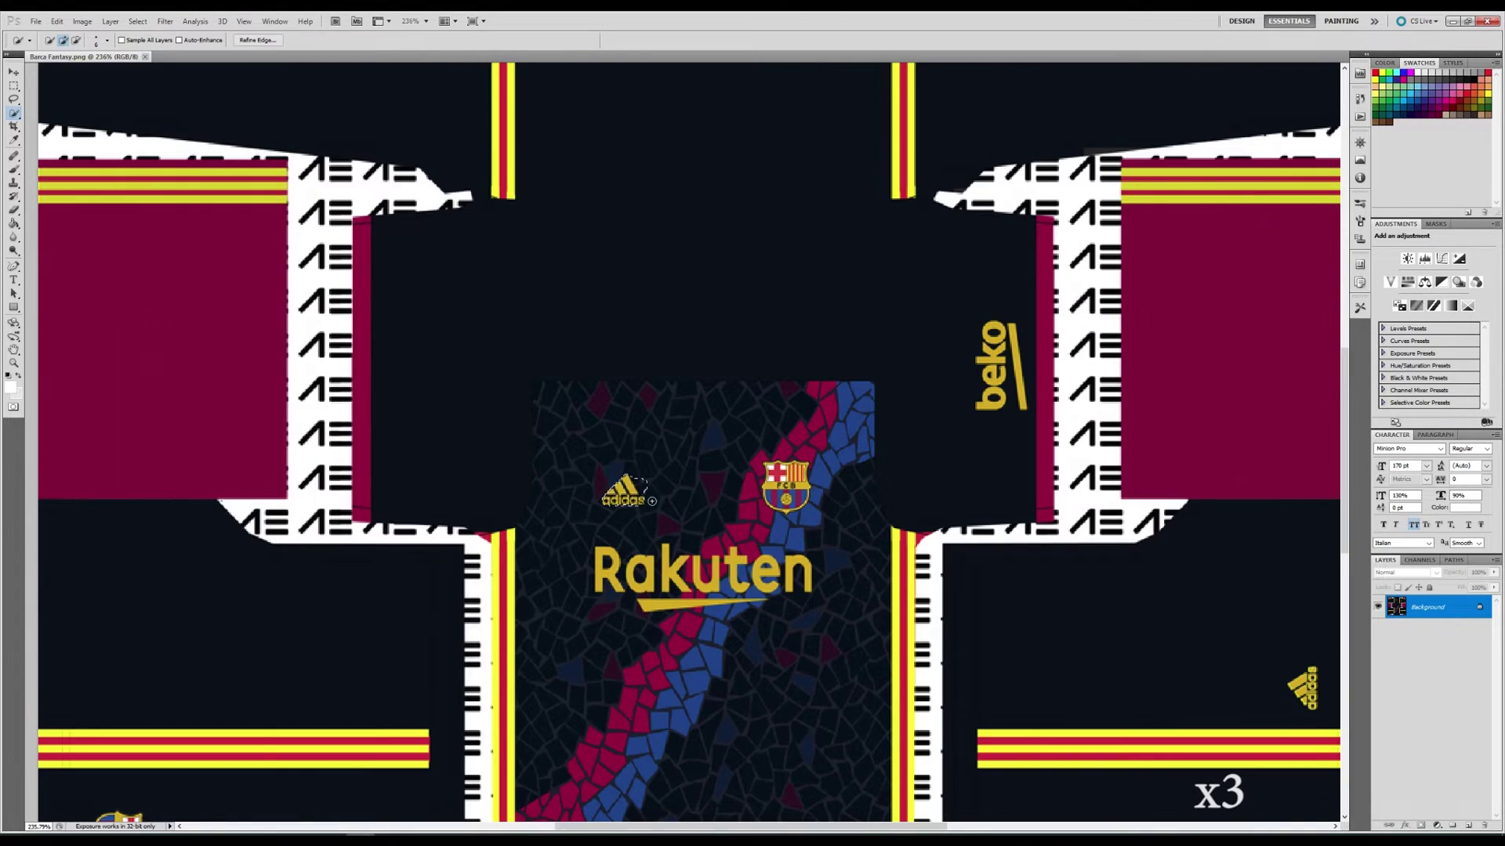
{"action": "scroll", "coordinate": [652, 500], "scroll_direction": "down", "scroll_amount": 3}
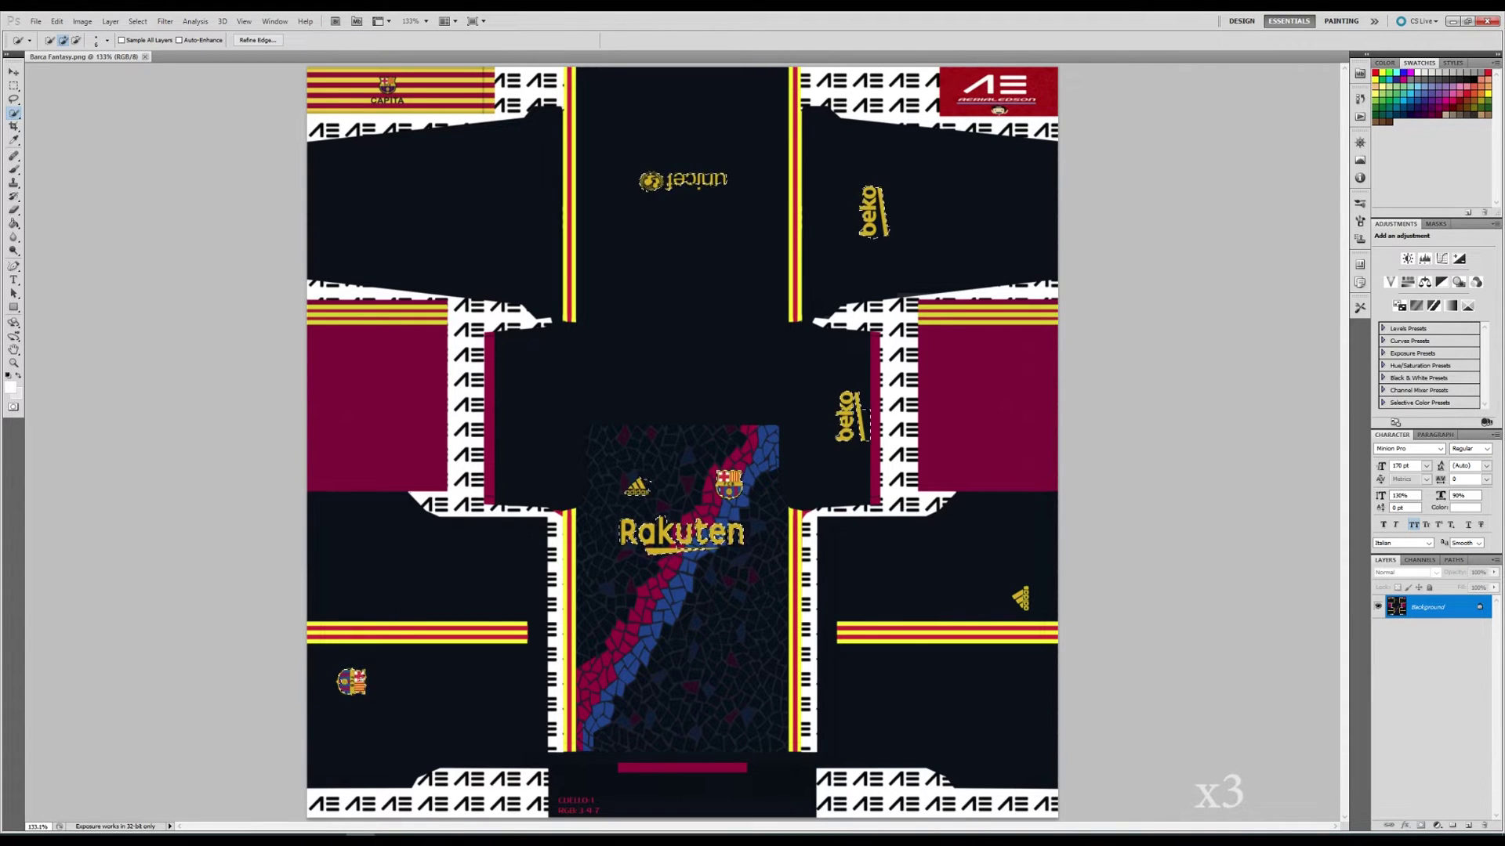
{"action": "mouse_move", "coordinate": [471, 94]}
{"action": "left_mouse_down"}
{"action": "mouse_move", "coordinate": [337, 103]}
{"action": "mouse_move", "coordinate": [315, 129]}
{"action": "left_mouse_up"}
{"action": "key", "text": "alt"}
{"action": "scroll", "coordinate": [309, 116], "scroll_direction": "down", "scroll_amount": 2}
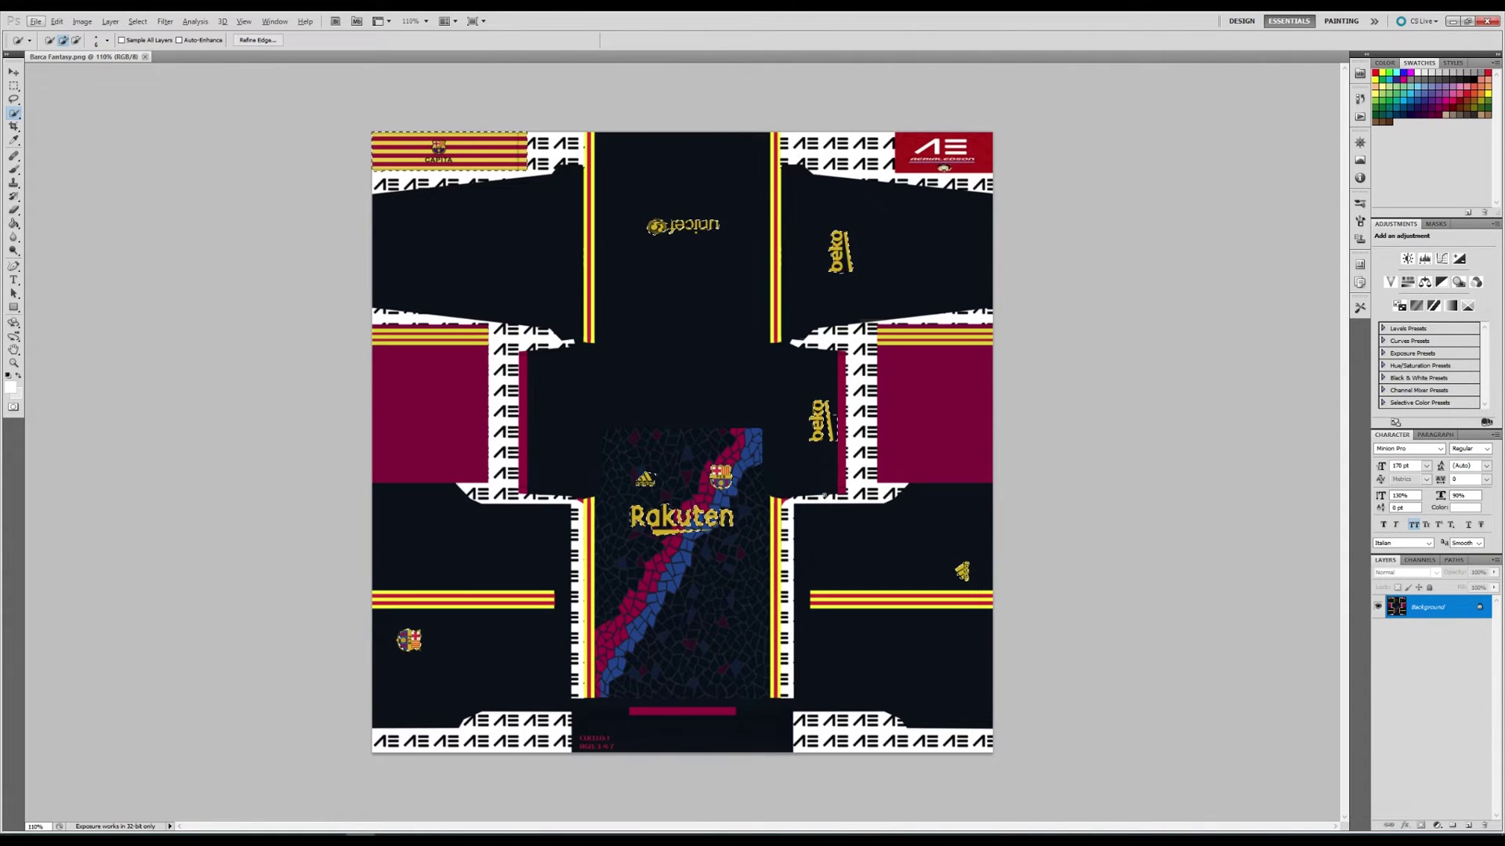
Trim stray areas from the selection around the adidas logo and the beko logo beside the shirt front
{"action": "scroll", "coordinate": [646, 475], "scroll_direction": "up", "scroll_amount": 5}
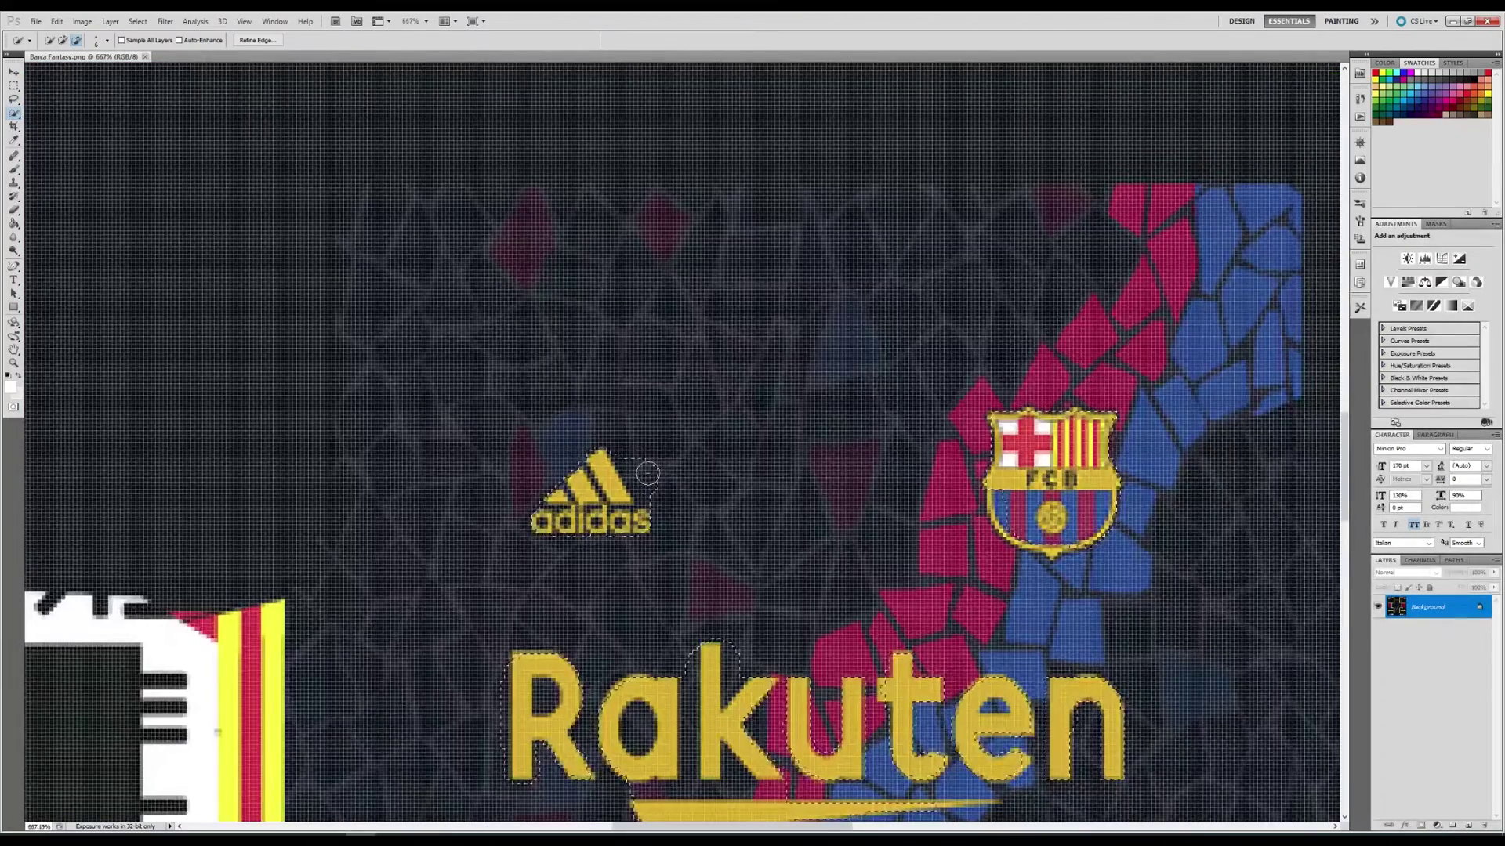
{"action": "scroll", "coordinate": [716, 483], "scroll_direction": "down", "scroll_amount": 3}
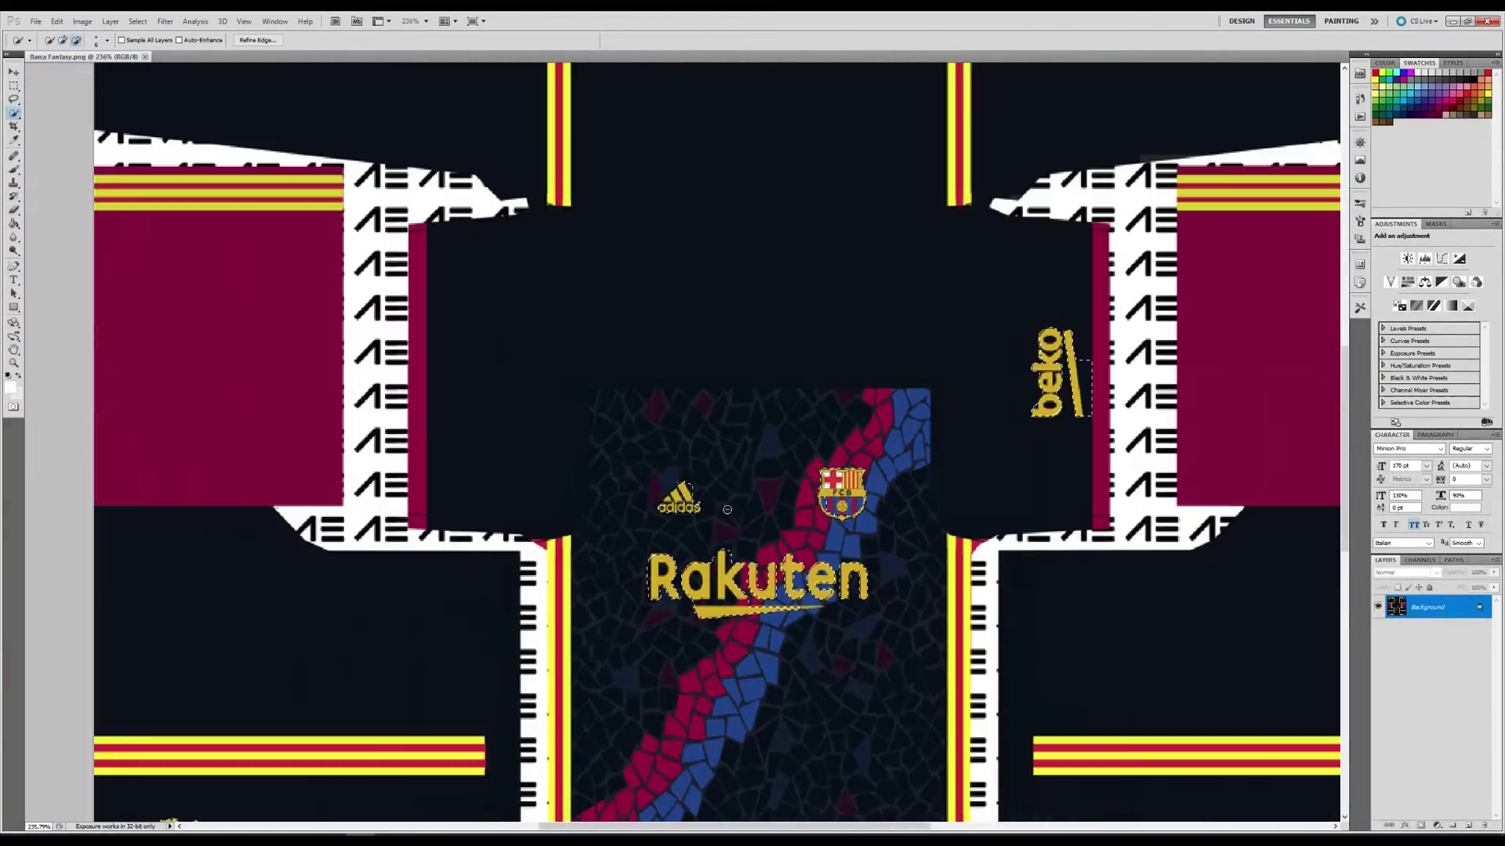
{"action": "scroll", "coordinate": [727, 509], "scroll_direction": "down", "scroll_amount": 2}
{"action": "scroll", "coordinate": [690, 525], "scroll_direction": "up", "scroll_amount": 5}
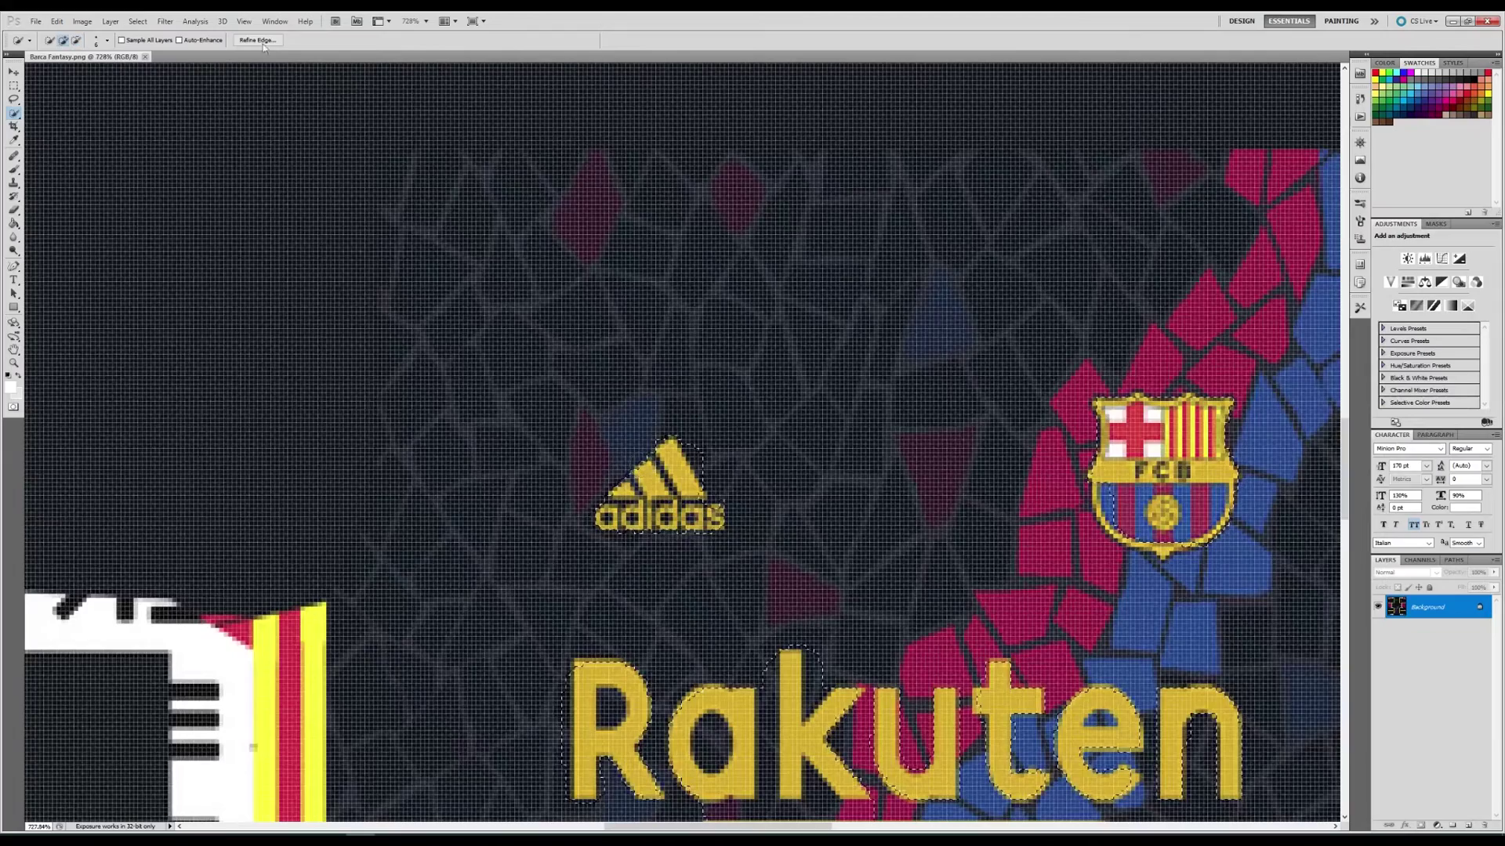
{"action": "left_click", "coordinate": [108, 40]}
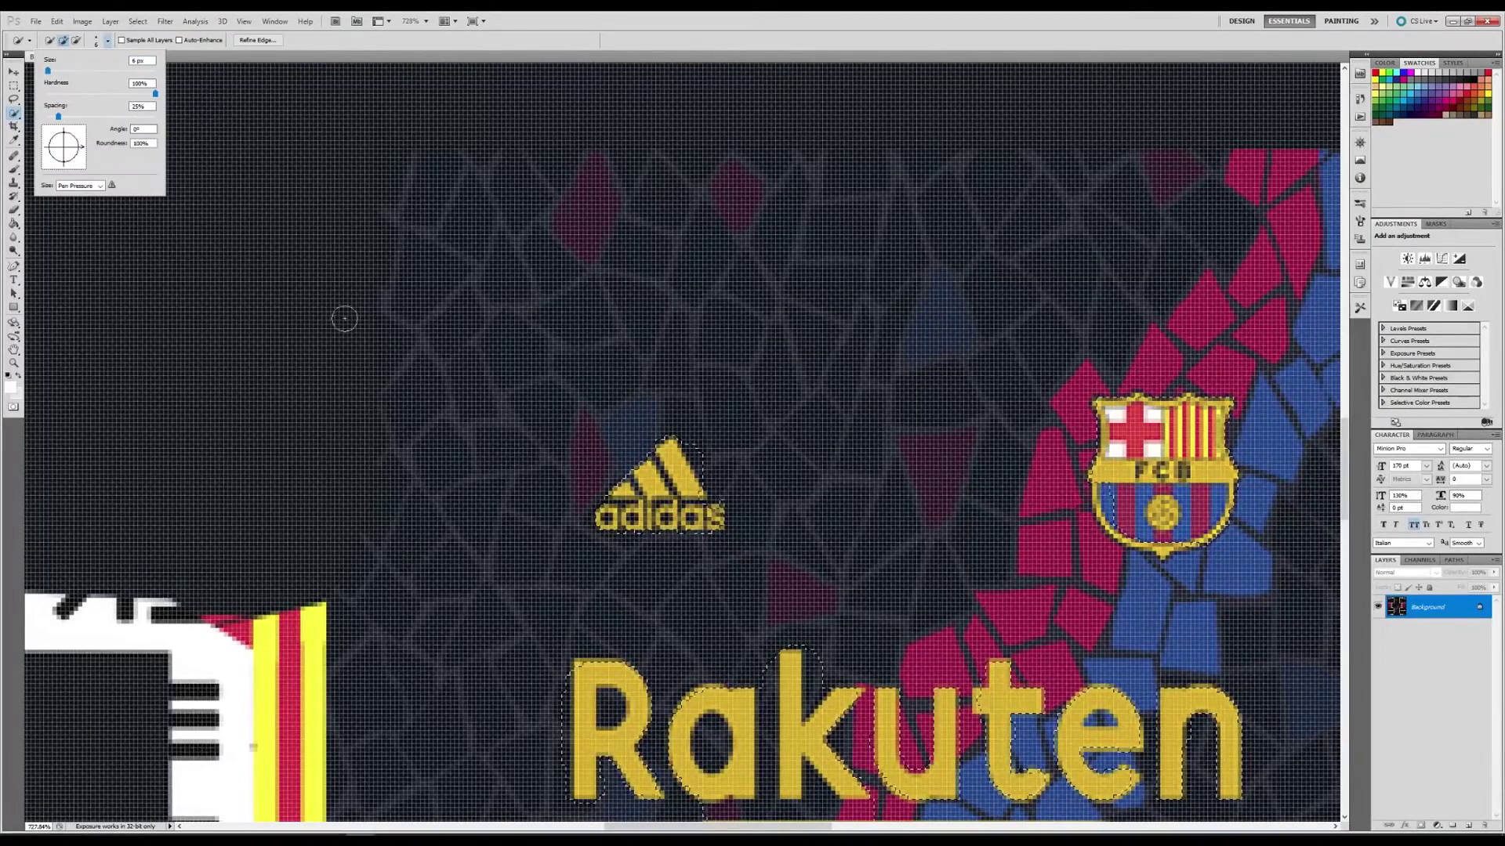
{"action": "left_click", "coordinate": [243, 111]}
{"action": "scroll", "coordinate": [705, 510], "scroll_direction": "down", "scroll_amount": 3}
{"action": "scroll", "coordinate": [737, 528], "scroll_direction": "up", "scroll_amount": 1}
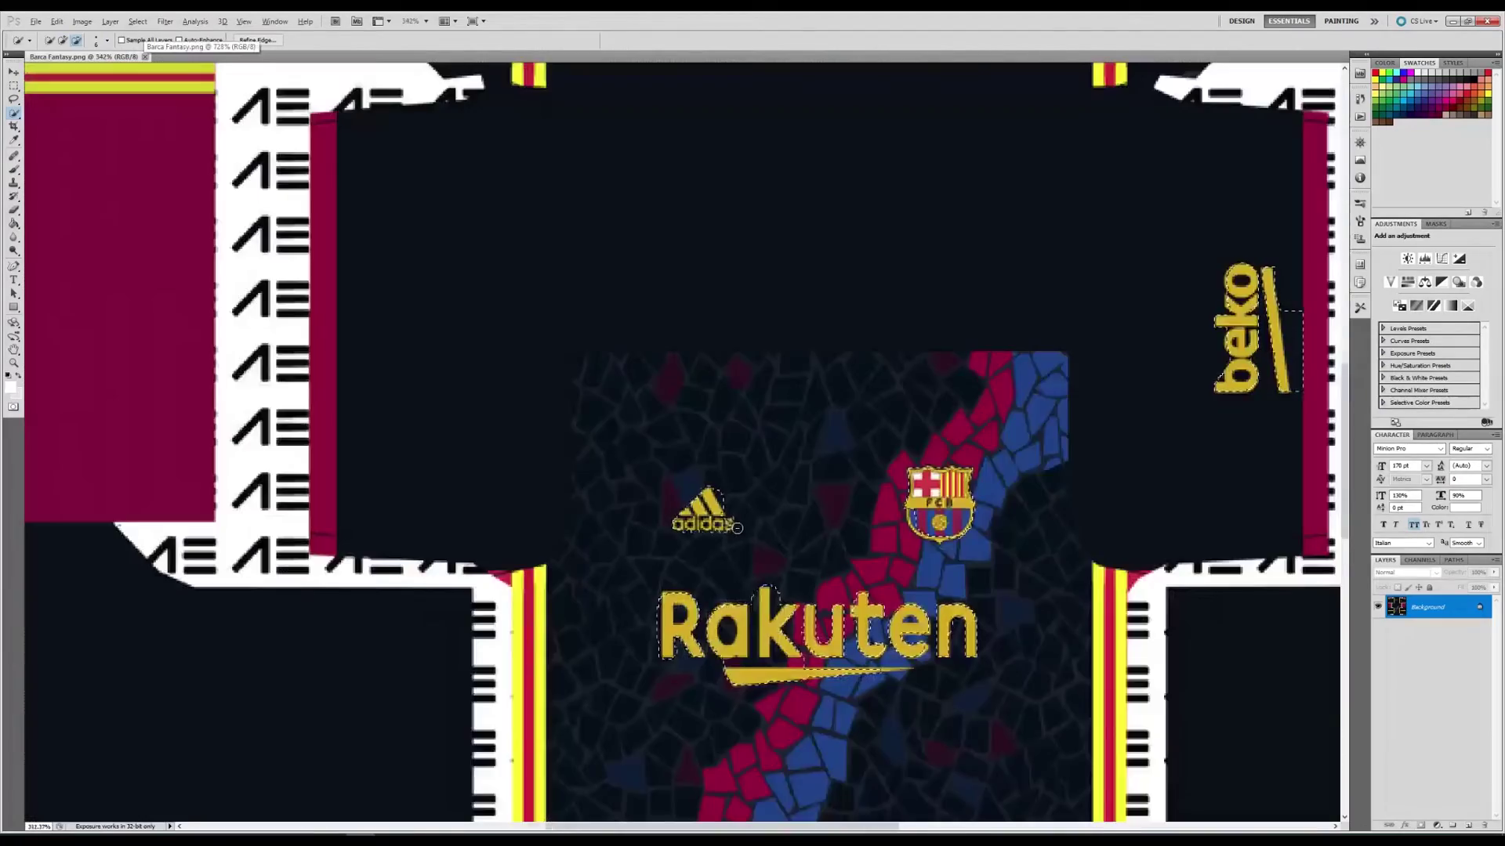
{"action": "scroll", "coordinate": [737, 528], "scroll_direction": "down", "scroll_amount": 3}
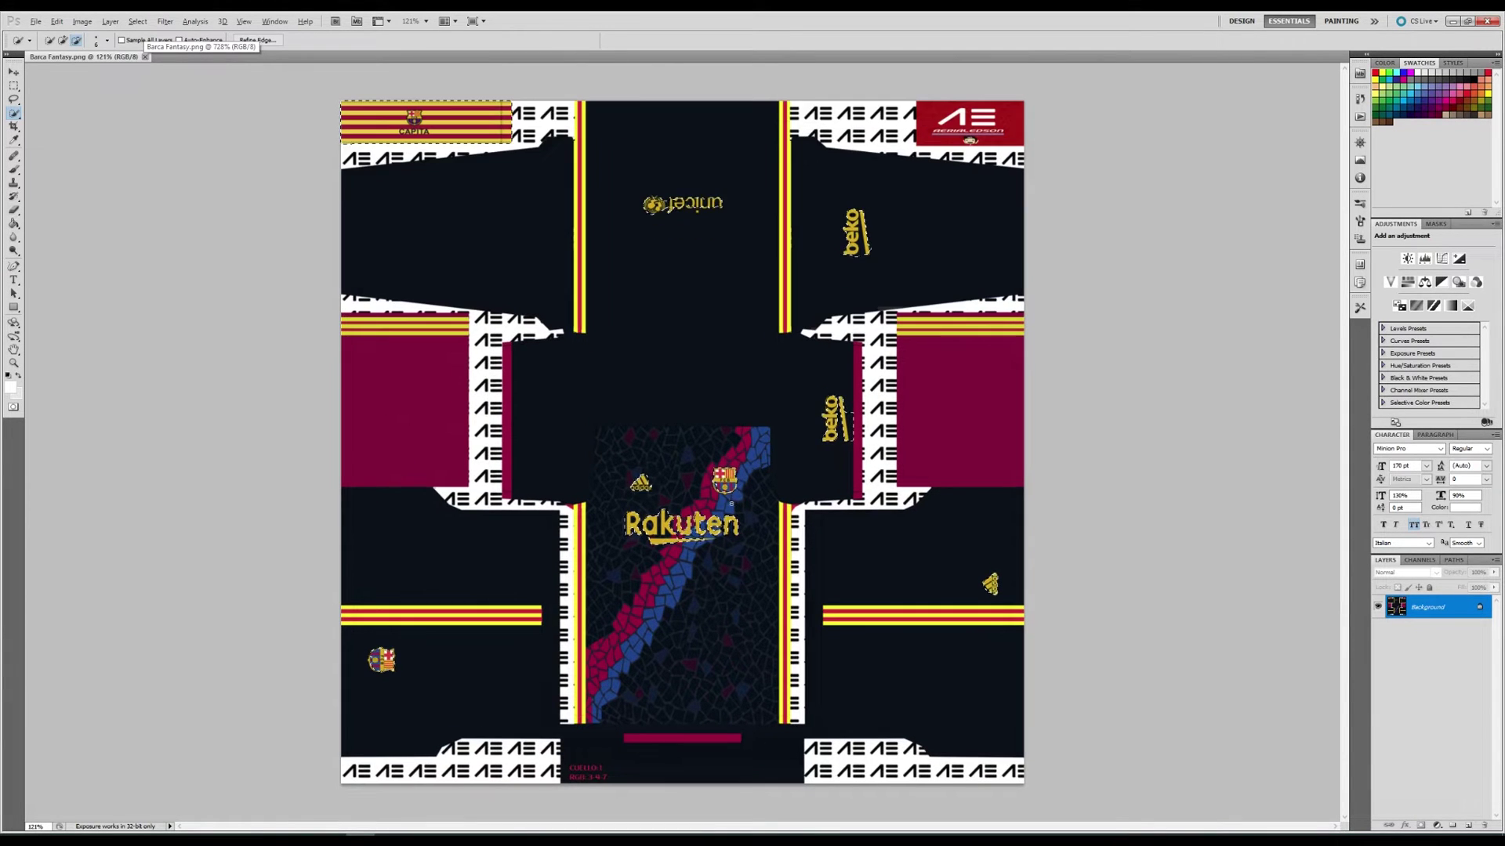
{"action": "key", "text": "alt"}
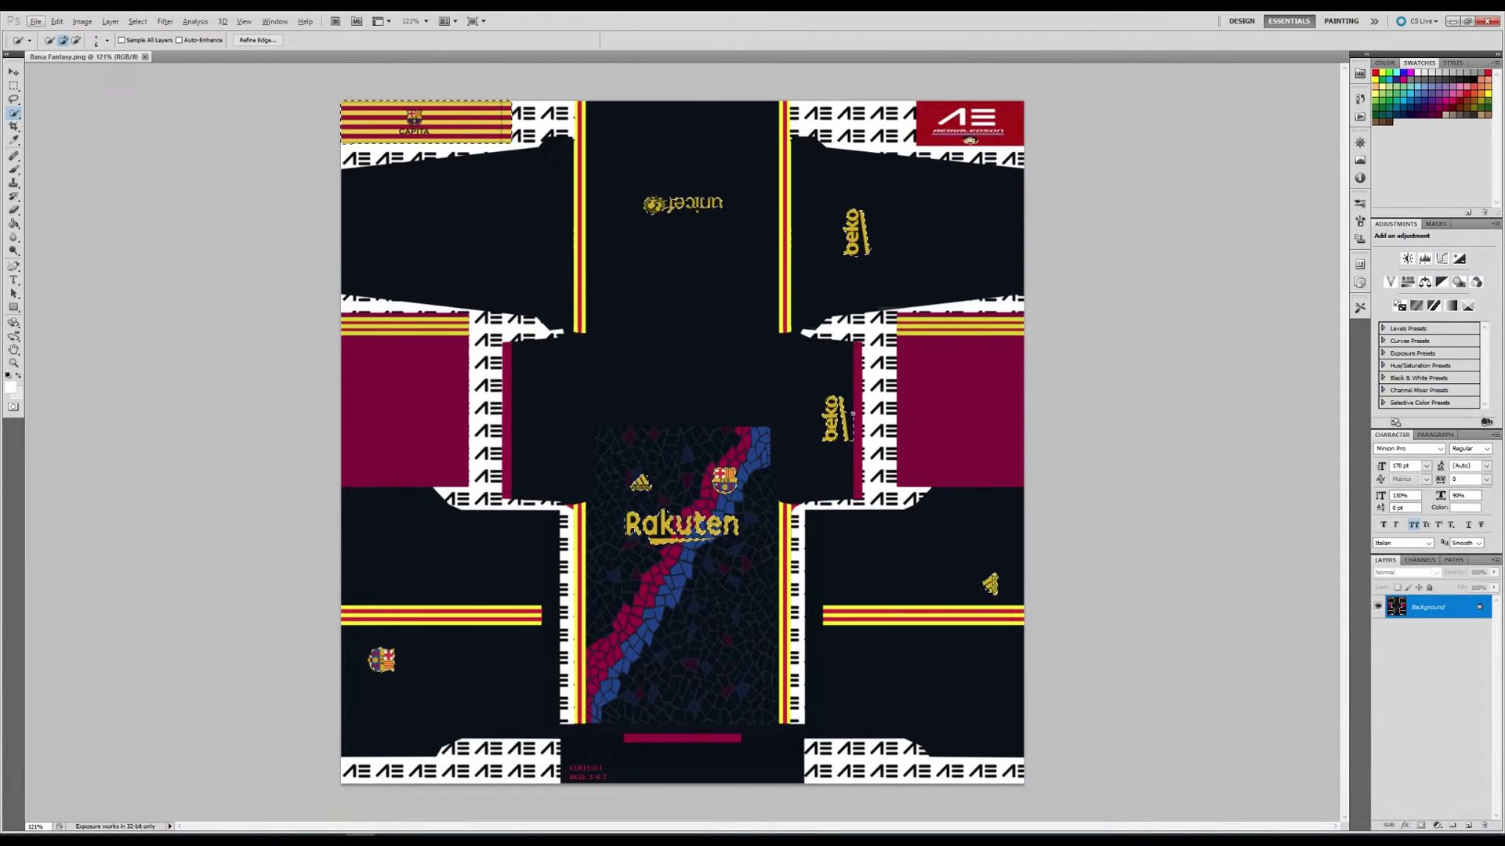
{"action": "key", "text": "alt"}
{"action": "key", "text": "alt"}
Create a new alpha channel and save the logo selection into Alpha 1 with the Add to Channel operation
{"action": "left_click", "coordinate": [1419, 561]}
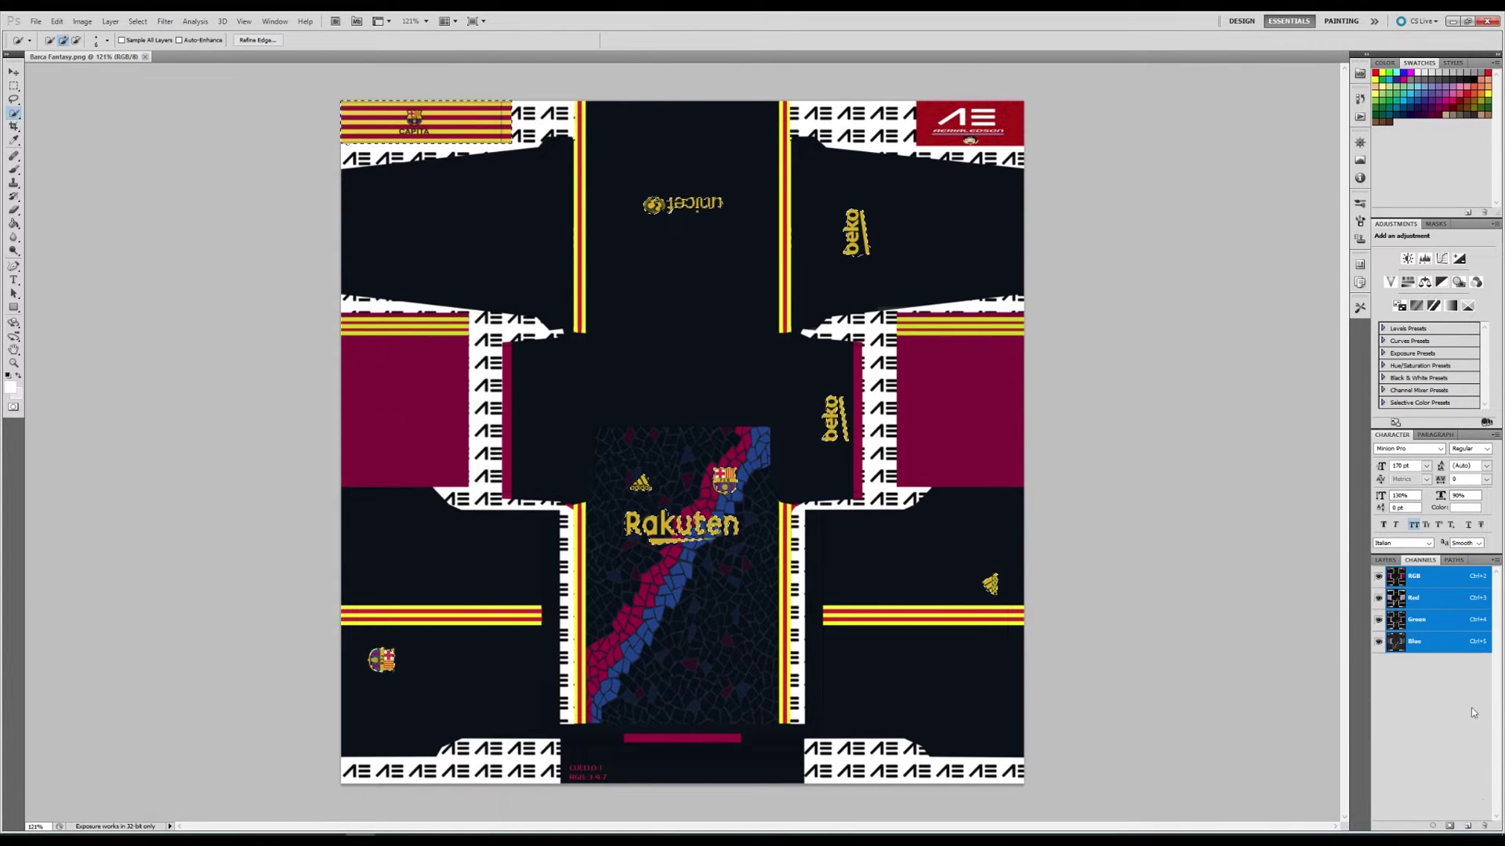
{"action": "left_click", "coordinate": [1467, 827]}
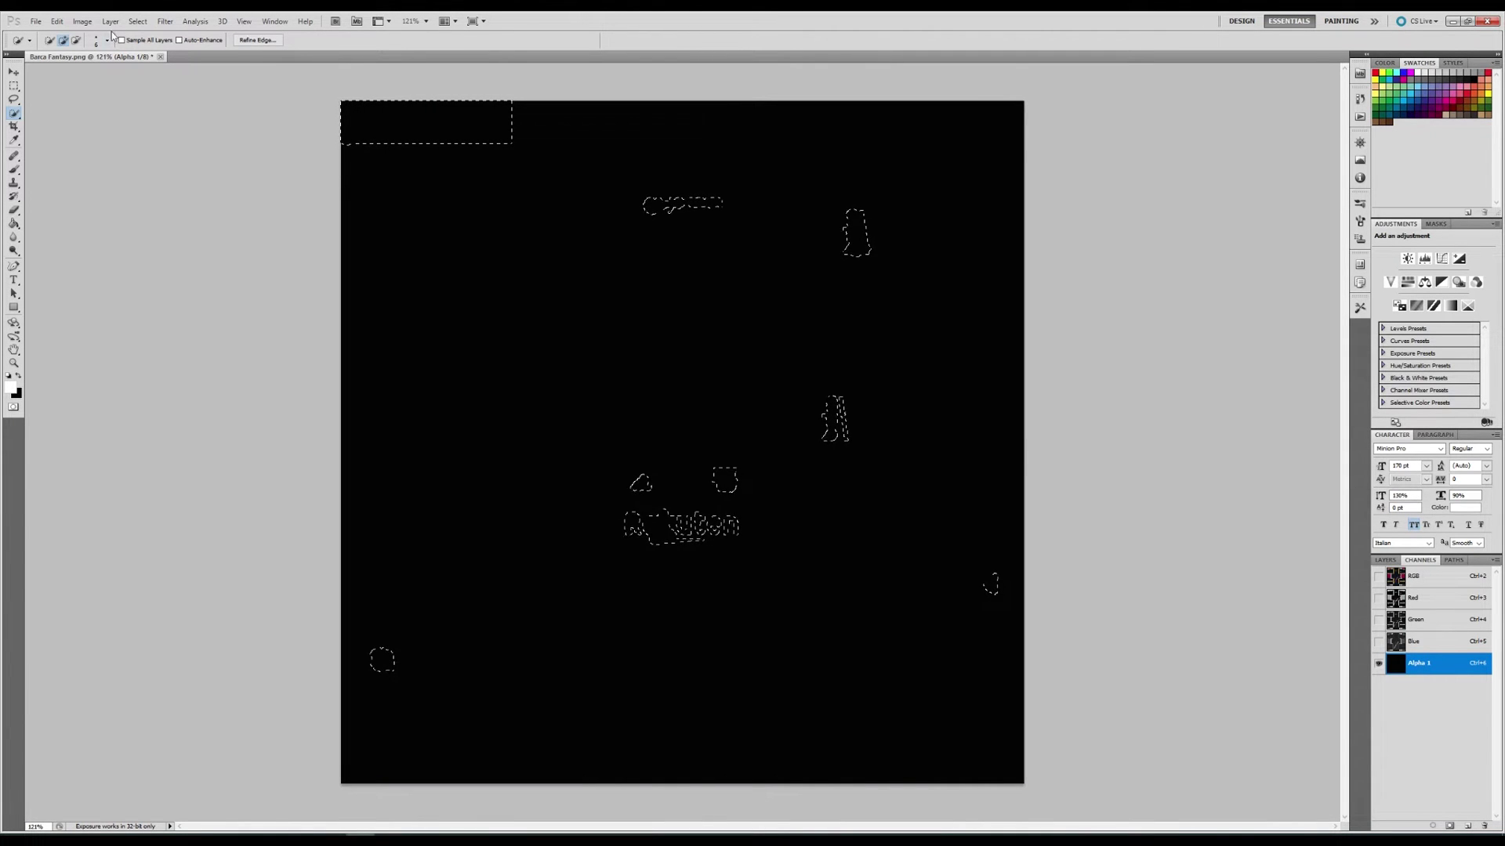
{"action": "left_click", "coordinate": [136, 24]}
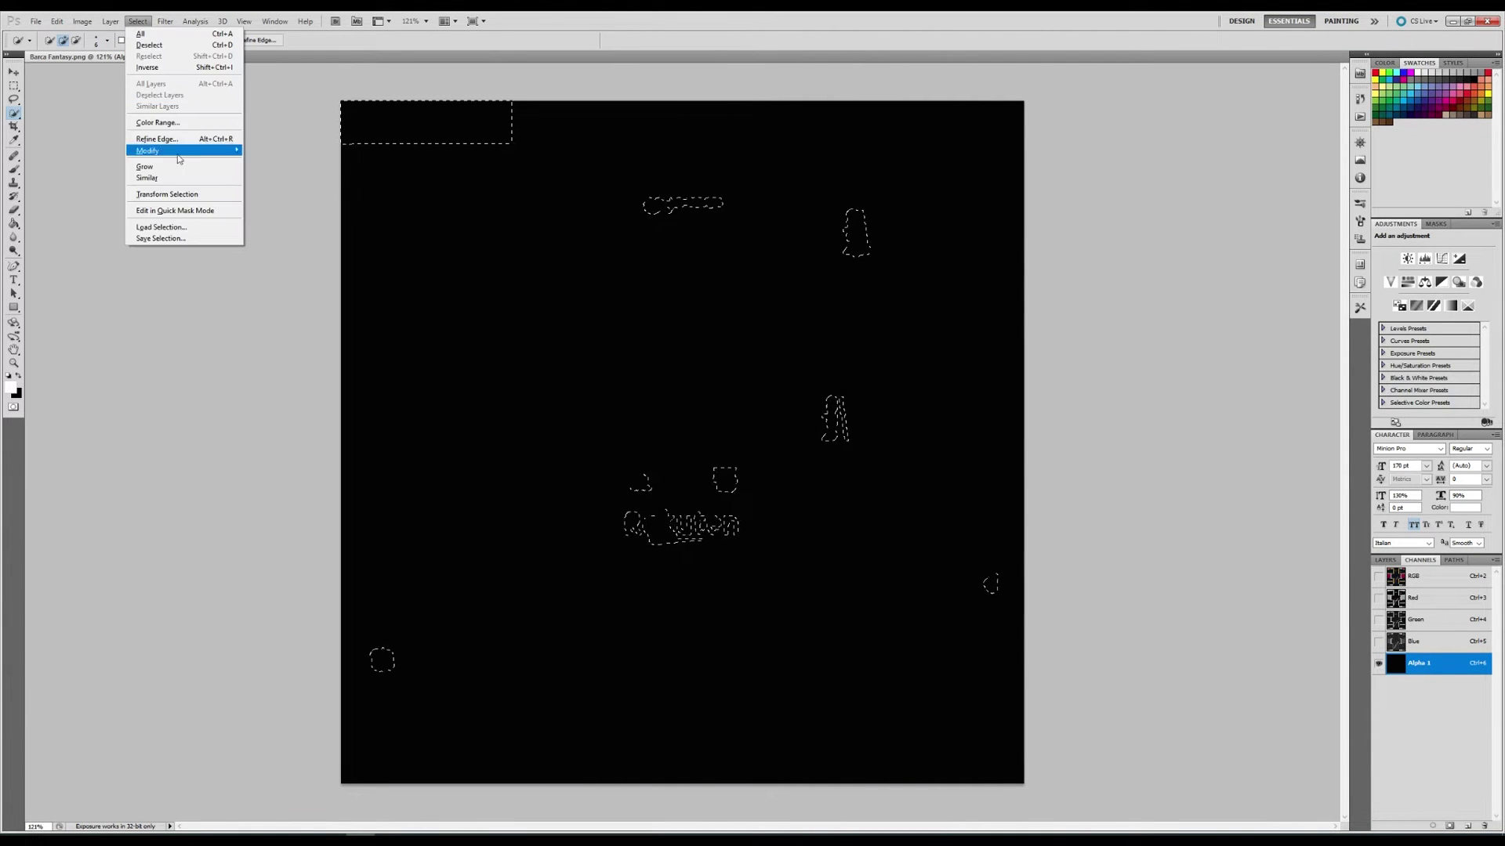
{"action": "left_click", "coordinate": [157, 238]}
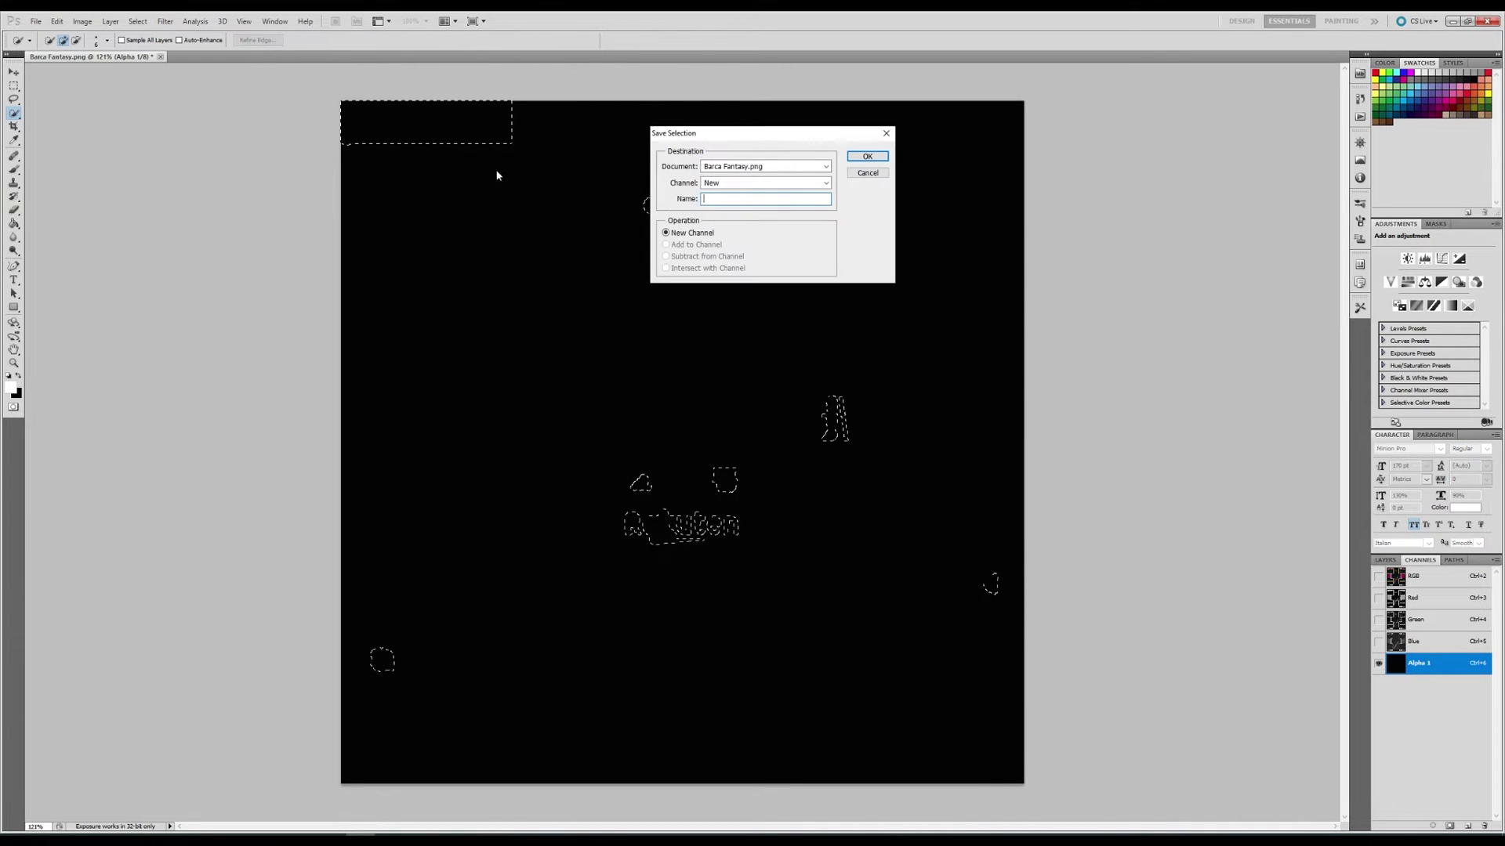
{"action": "left_click", "coordinate": [774, 183]}
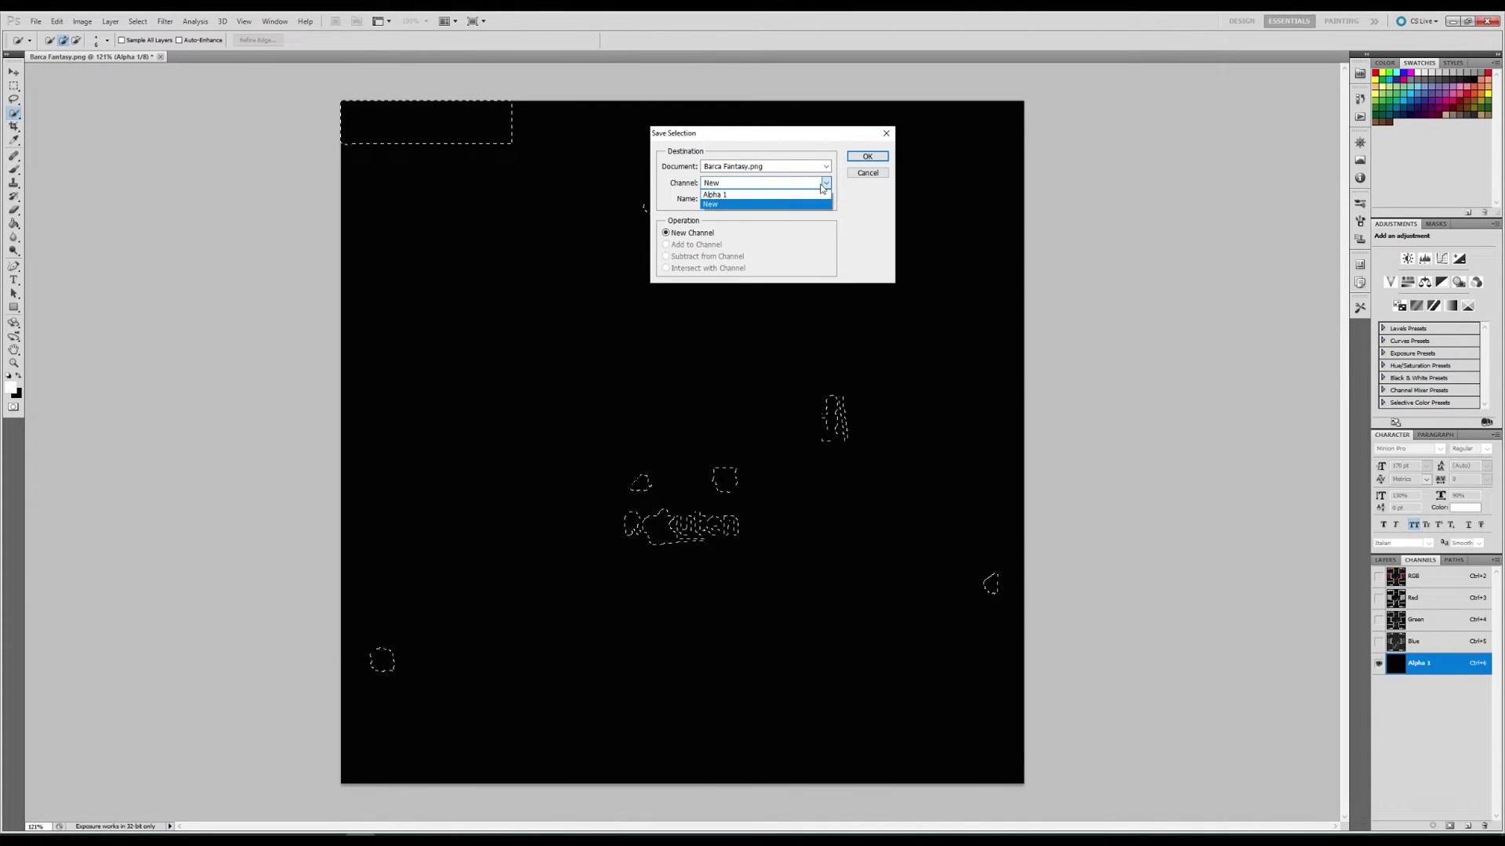
{"action": "left_click", "coordinate": [748, 202]}
{"action": "left_click", "coordinate": [696, 245]}
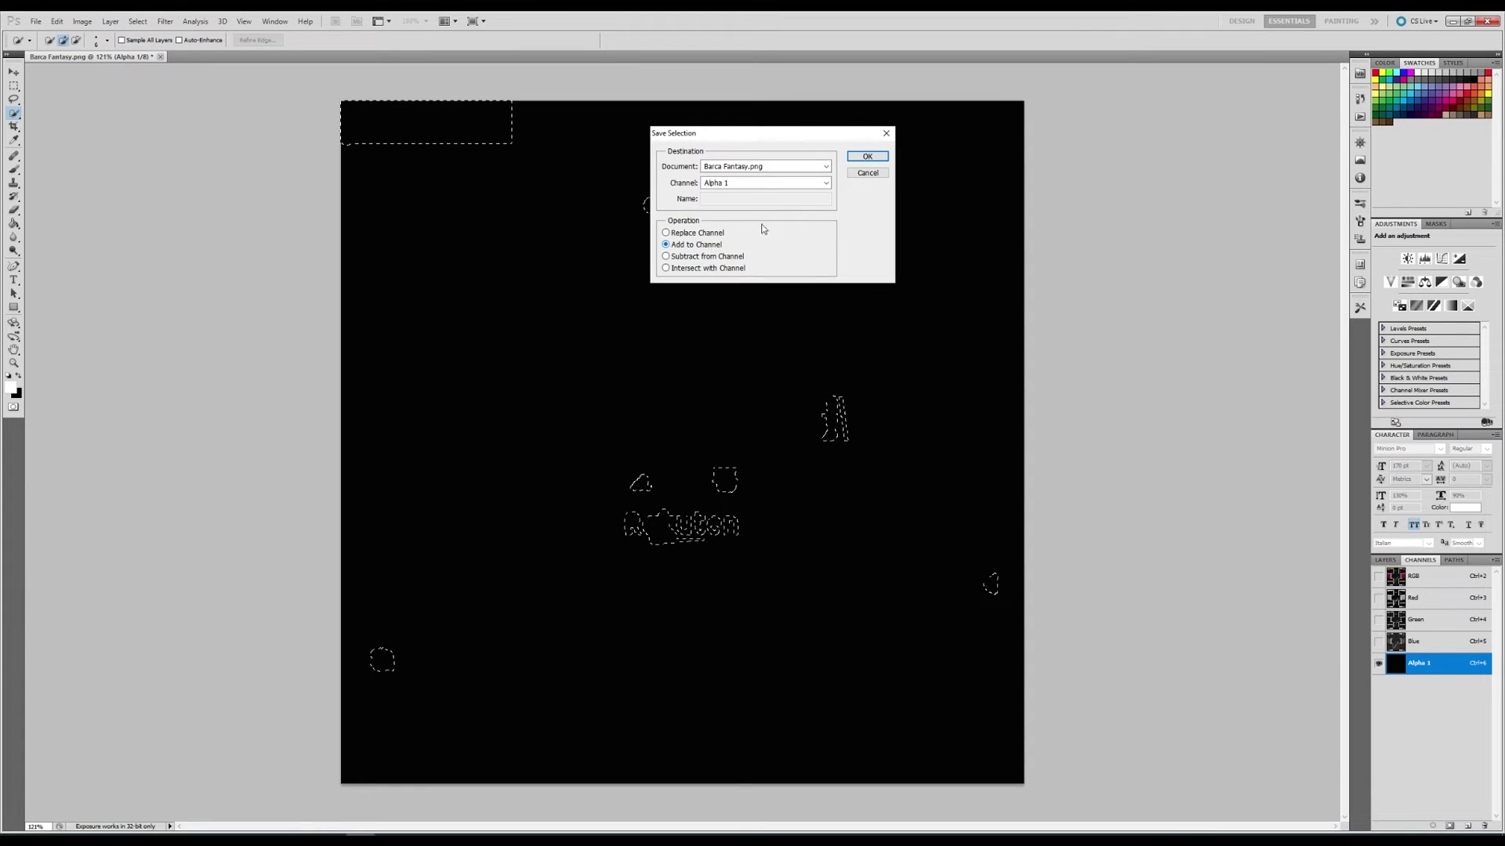
{"action": "left_click", "coordinate": [866, 157]}
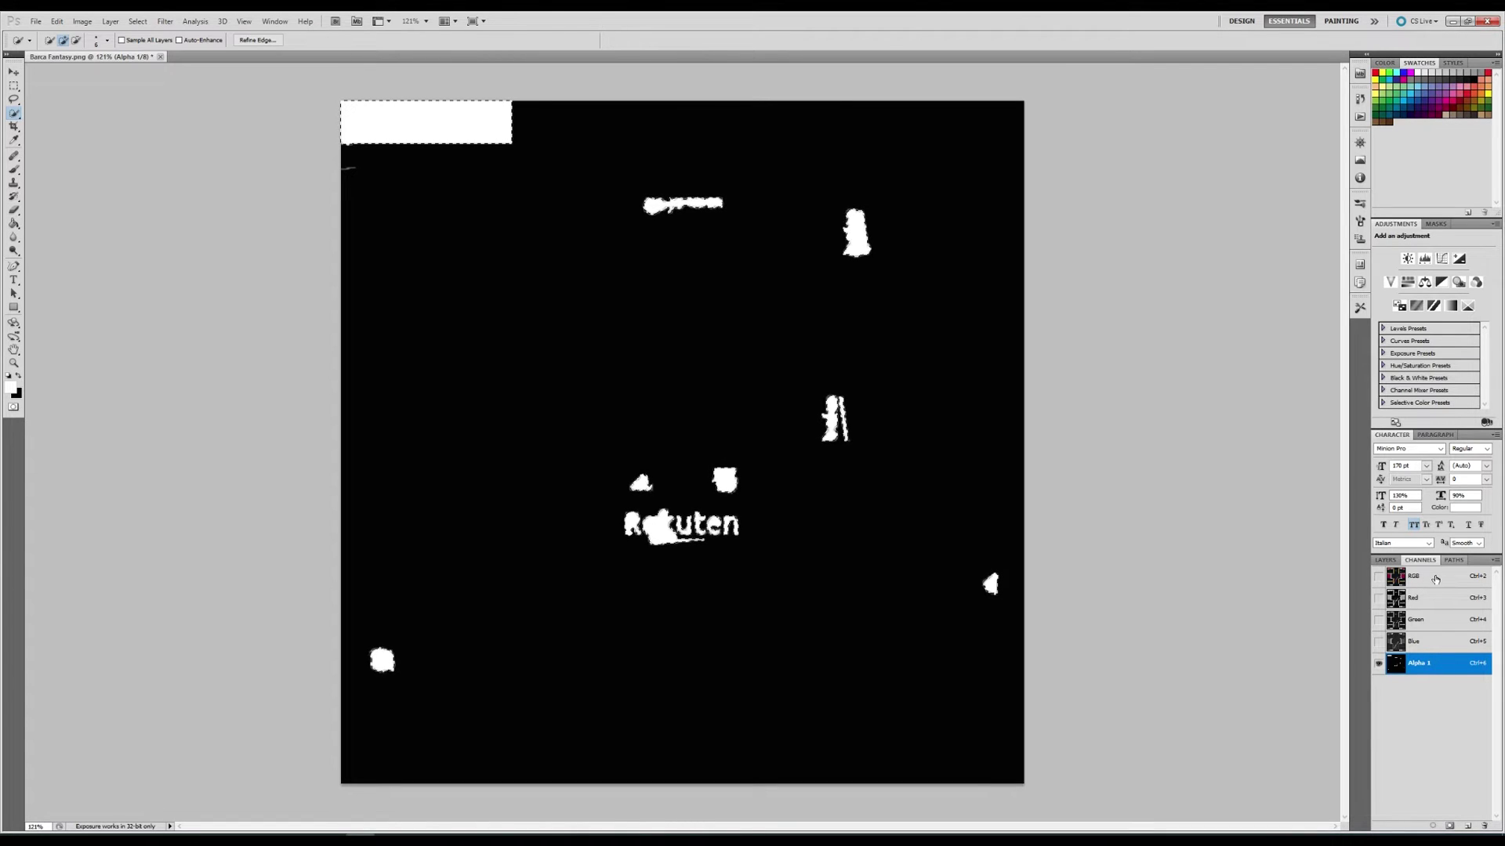
Compare the Alpha 1 mask with the kit artwork and return to the RGB composite
{"action": "left_click", "coordinate": [1390, 572]}
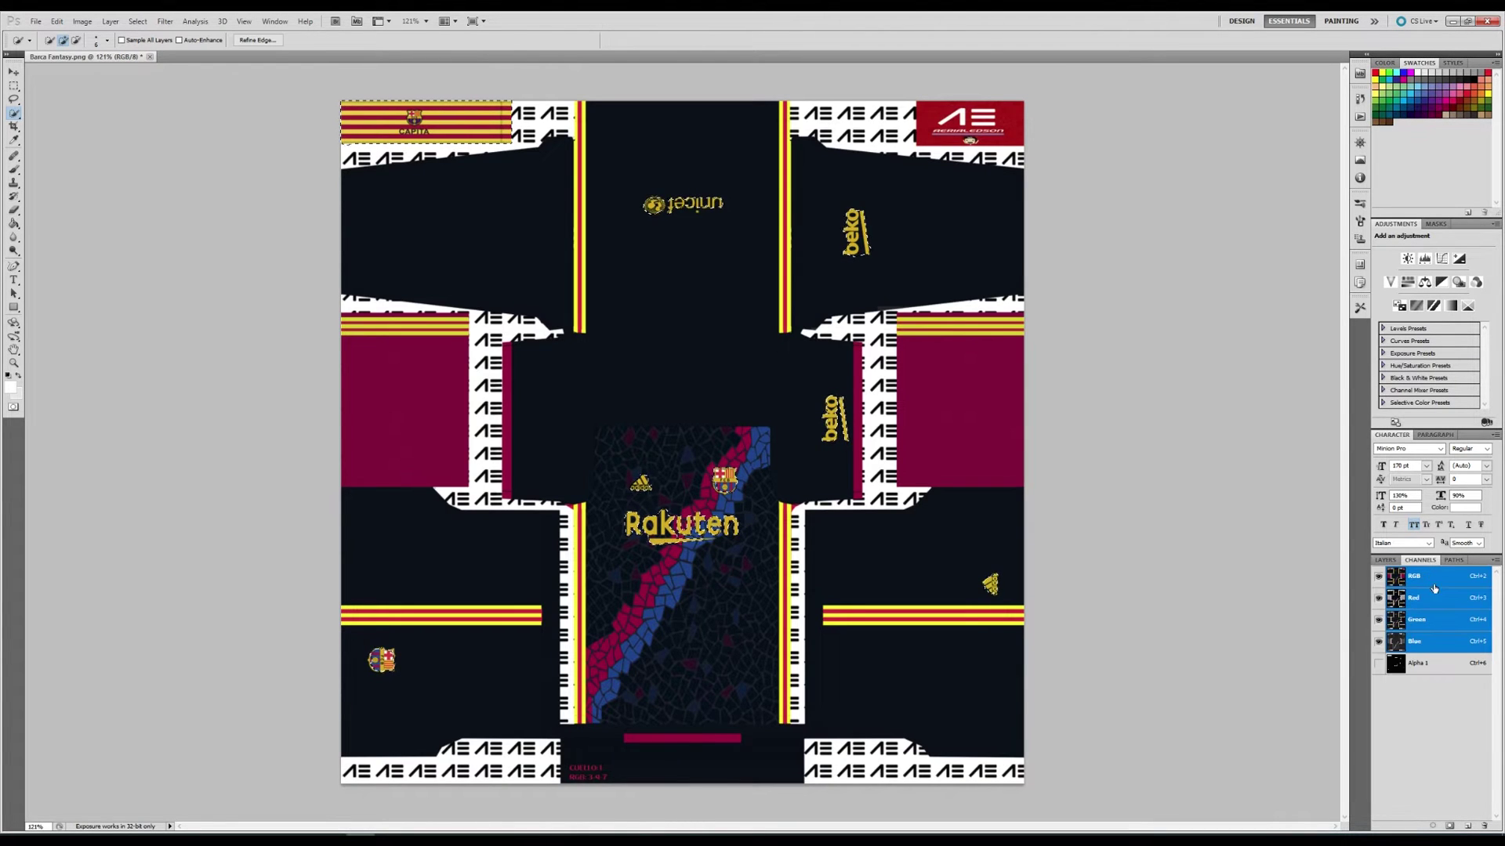
{"action": "key", "text": "ctrl+6"}
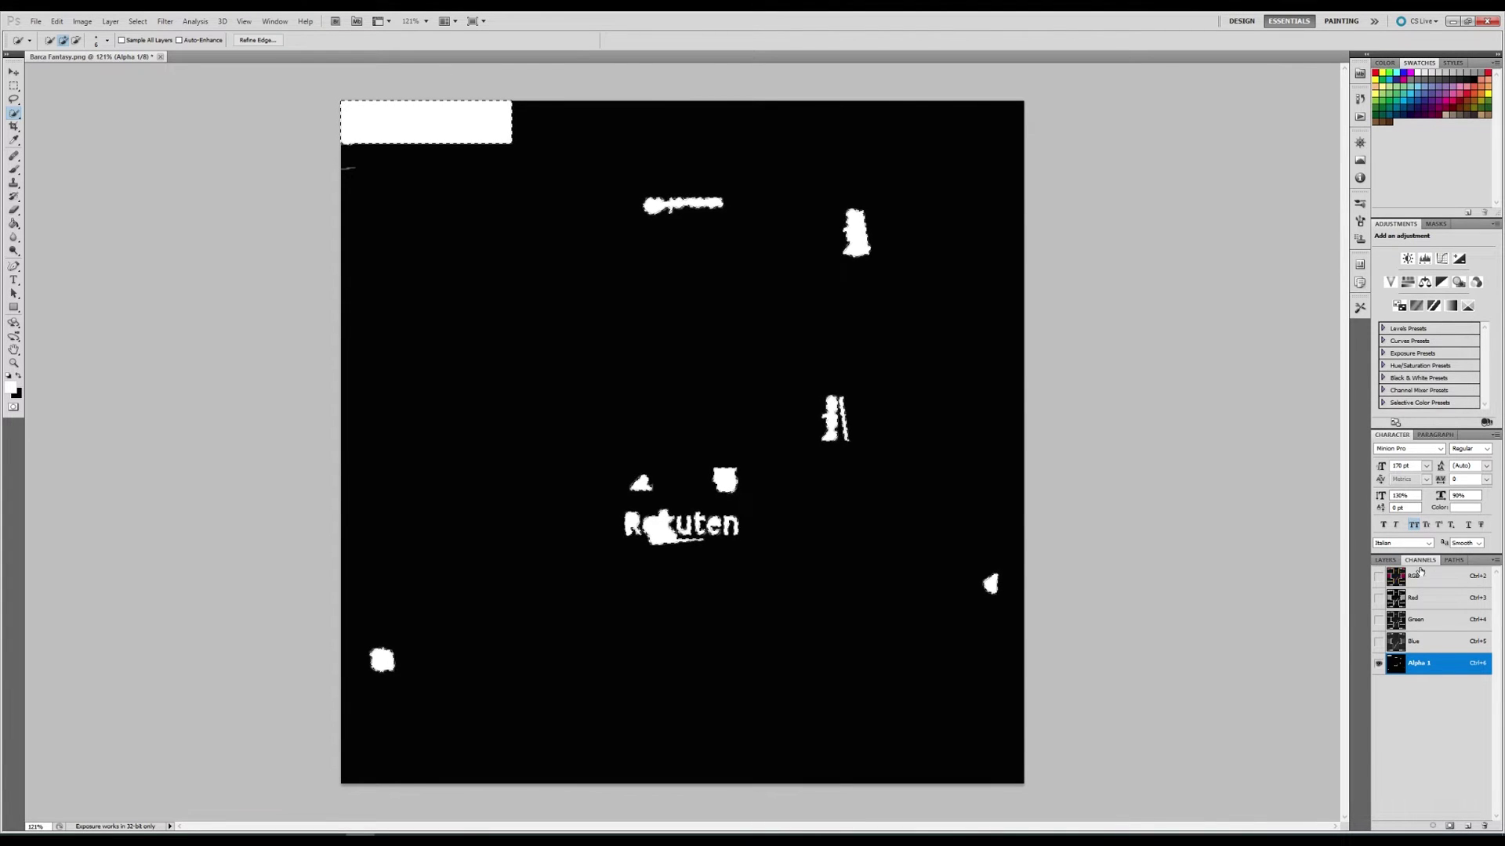
{"action": "left_click", "coordinate": [1395, 576]}
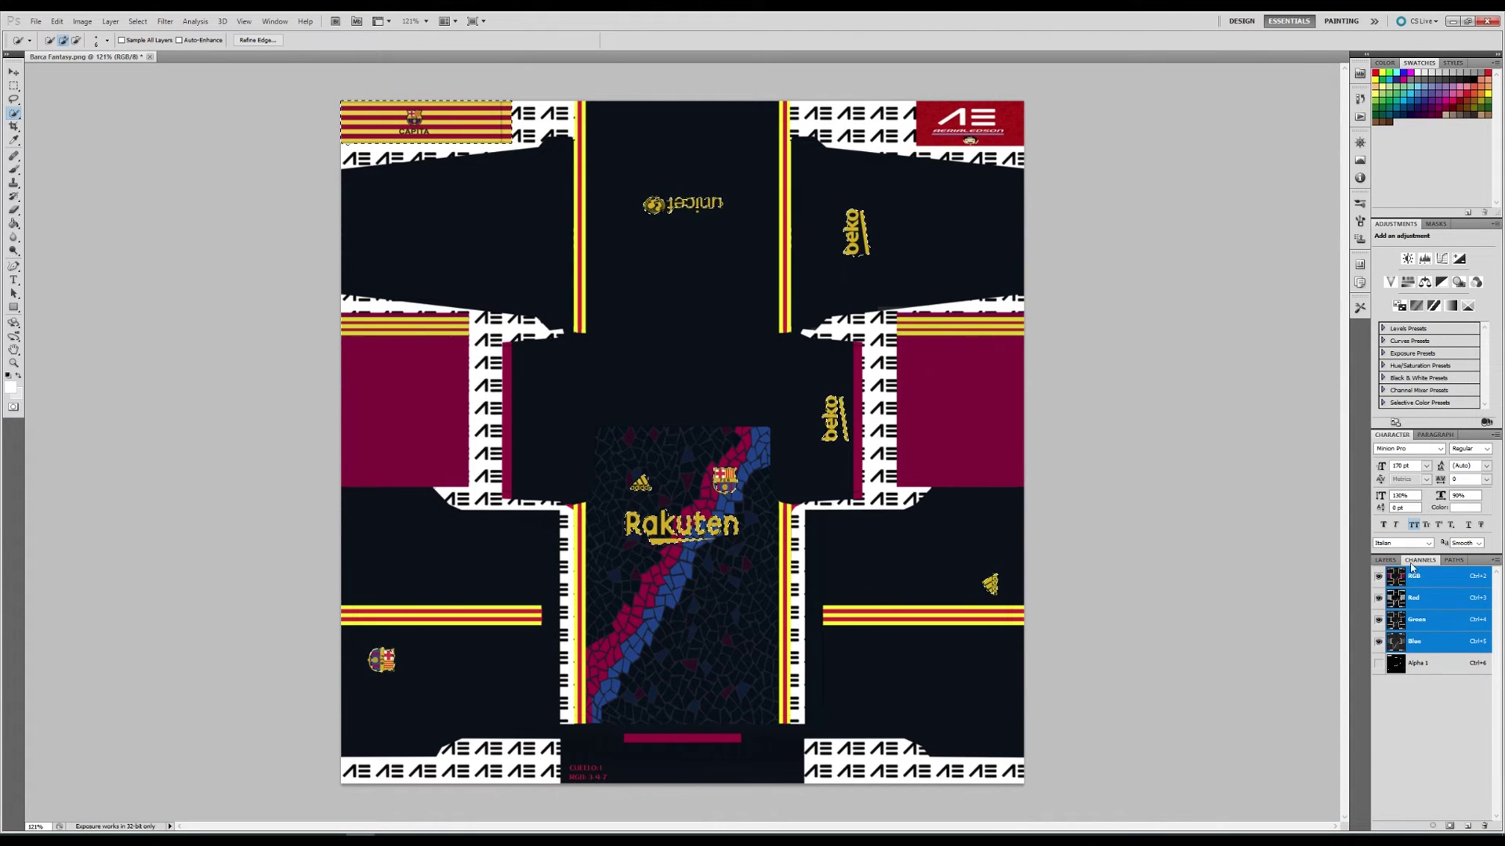
Convert the locked Background of the kit image into a regular layer using the default layer settings
{"action": "left_click", "coordinate": [1384, 560]}
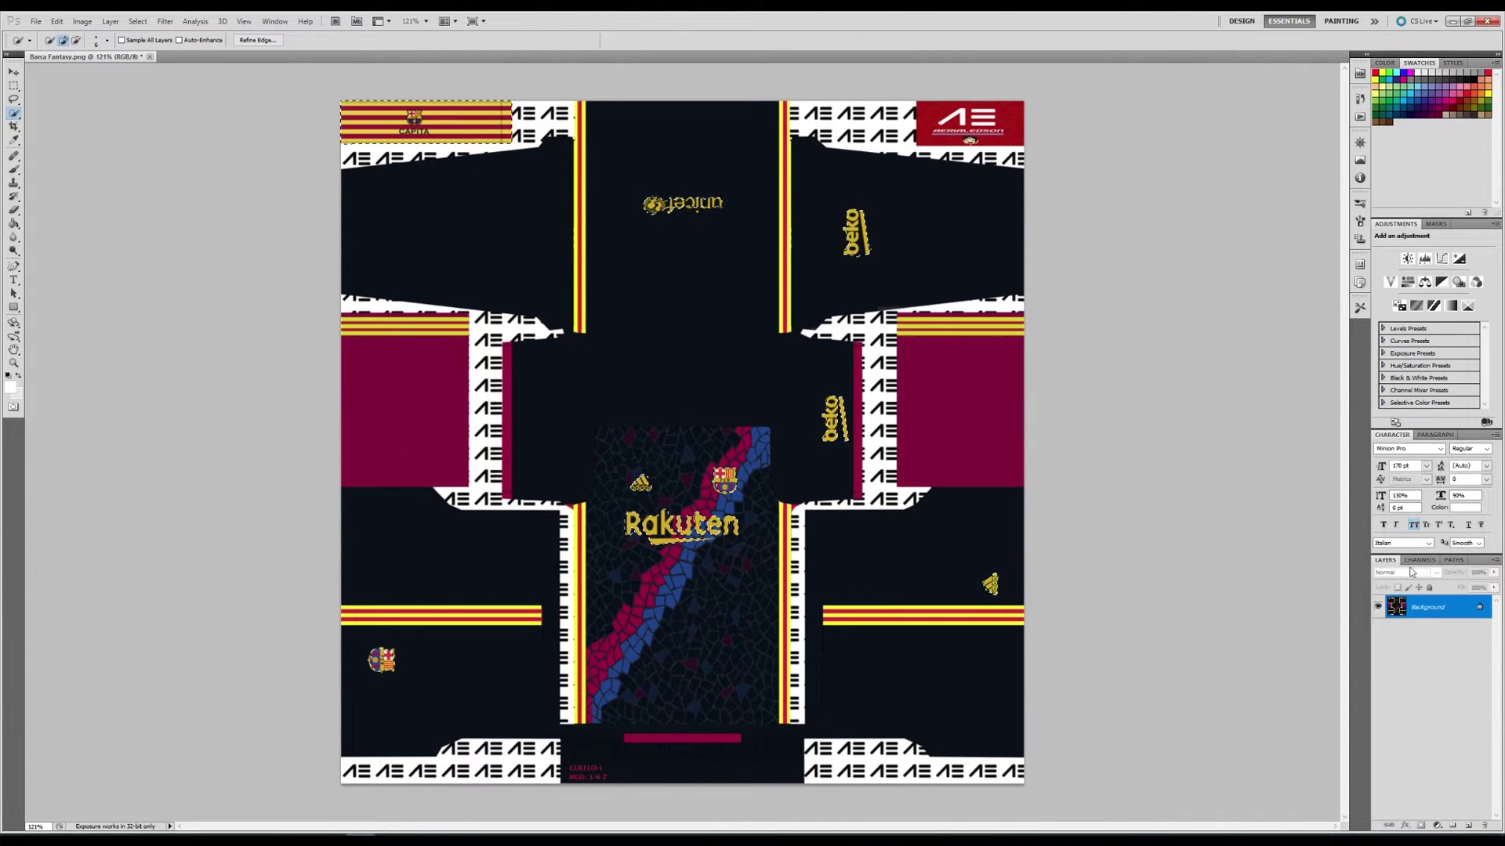
{"action": "double_click", "coordinate": [1455, 614]}
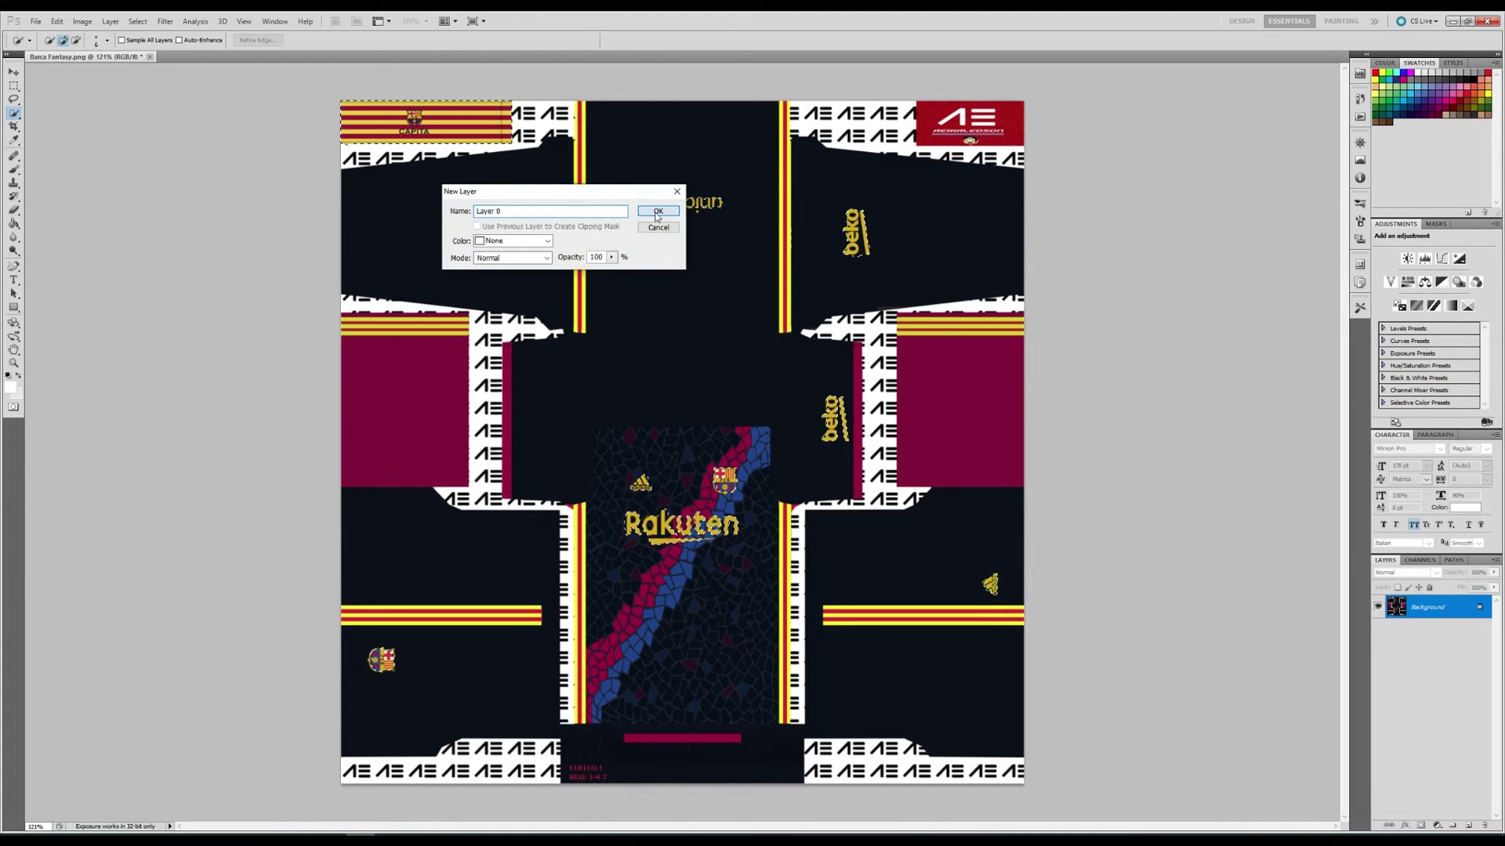
{"action": "key", "text": "Return"}
Add a new empty layer in Normal mode and place it beneath the kit artwork layer
{"action": "left_click", "coordinate": [110, 21]}
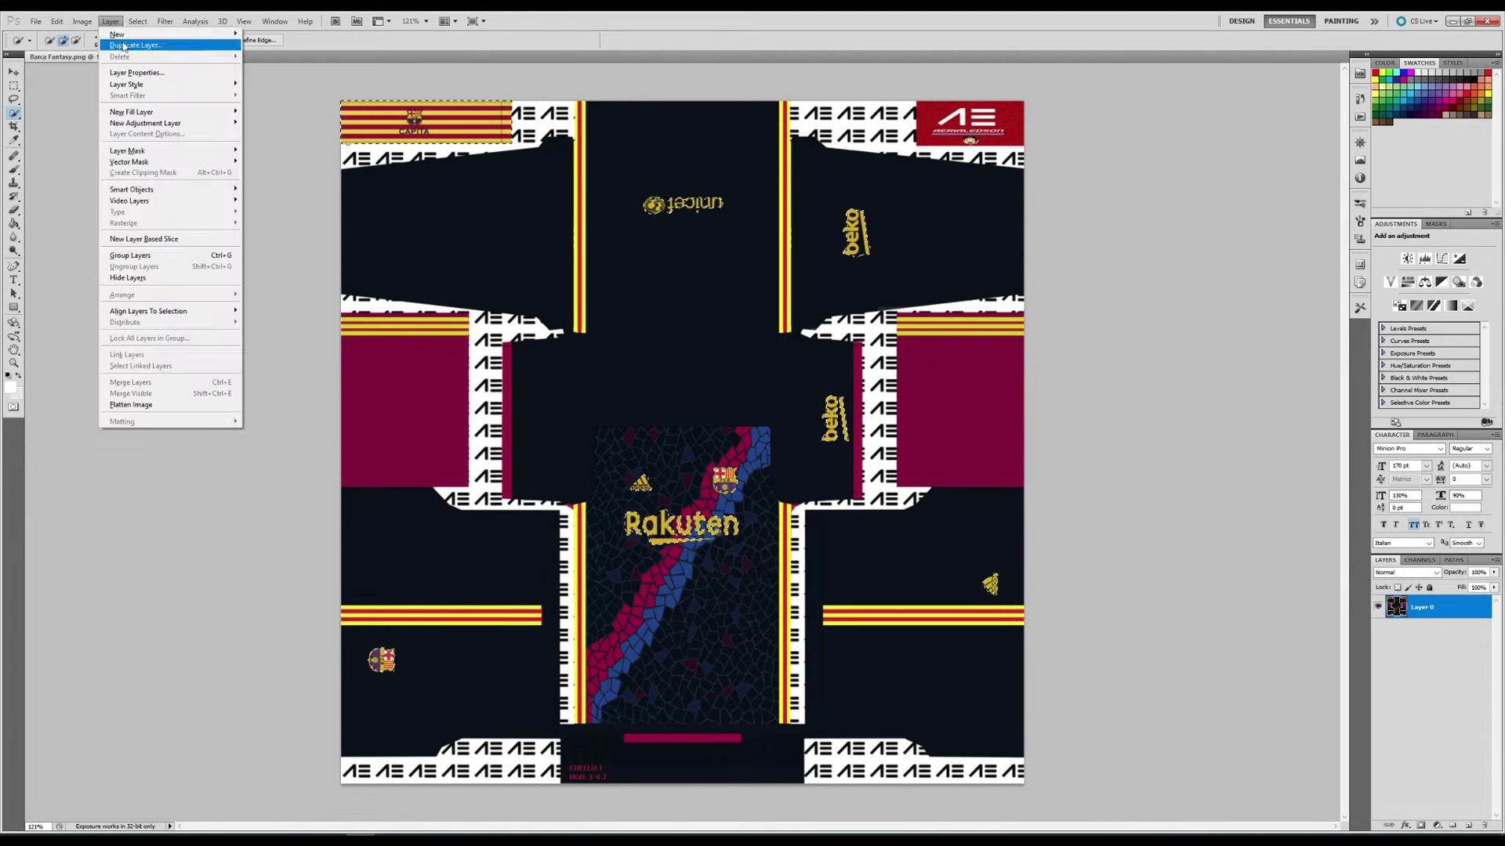
{"action": "mouse_move", "coordinate": [196, 33]}
{"action": "left_click", "coordinate": [266, 34]}
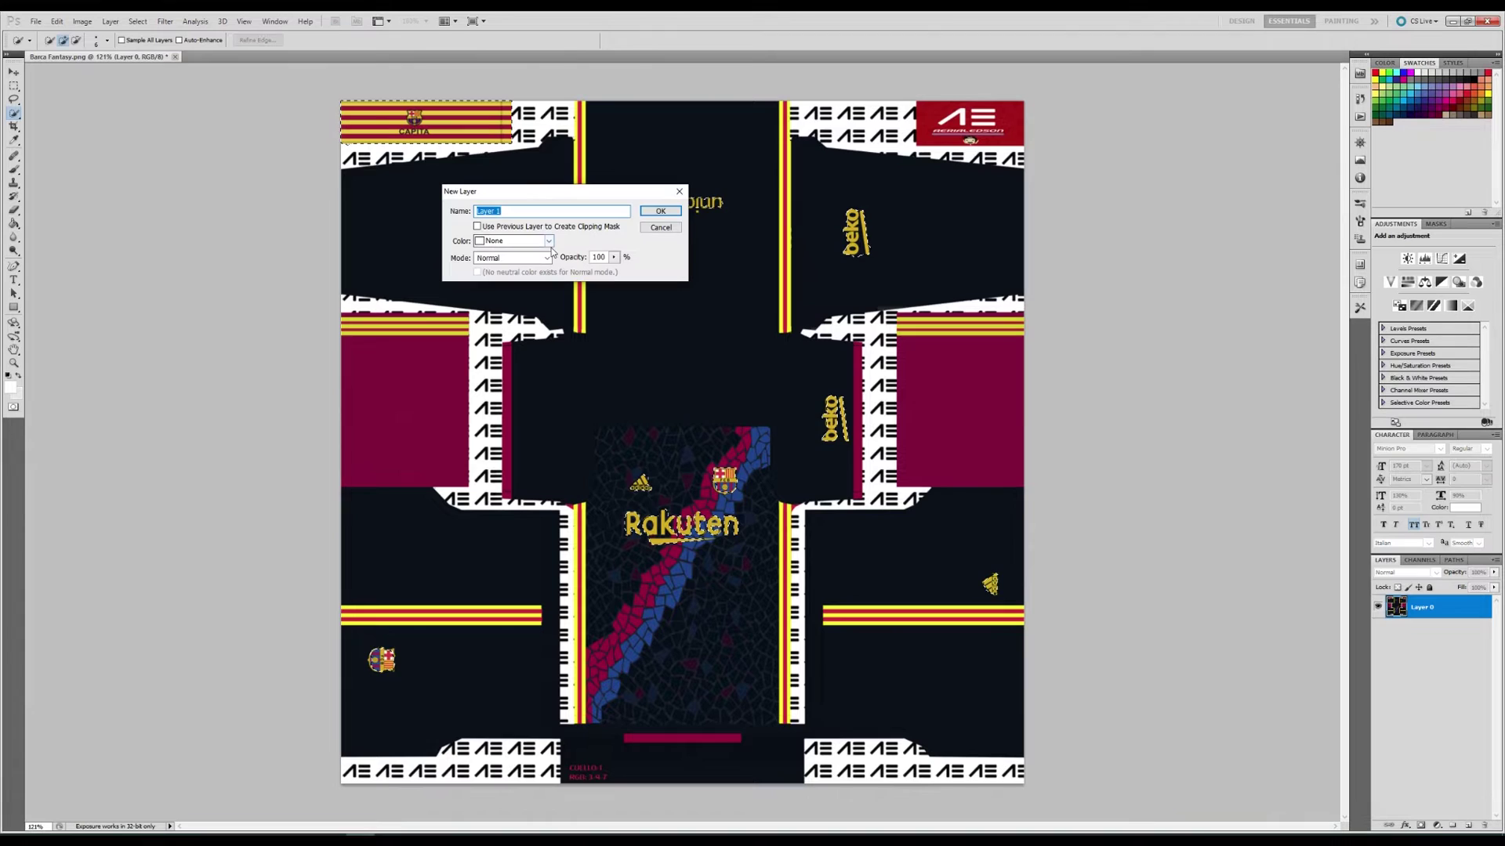
{"action": "left_click", "coordinate": [660, 211]}
{"action": "left_click_drag", "start_coordinate": [1455, 608], "coordinate": [1455, 640]}
Save the kit as Barca Fantasy.dds in Intel Texture Works format in the Barca Fantasy Kit folder, keeping alpha channels and layers
{"action": "key", "text": "ctrl+shift+s"}
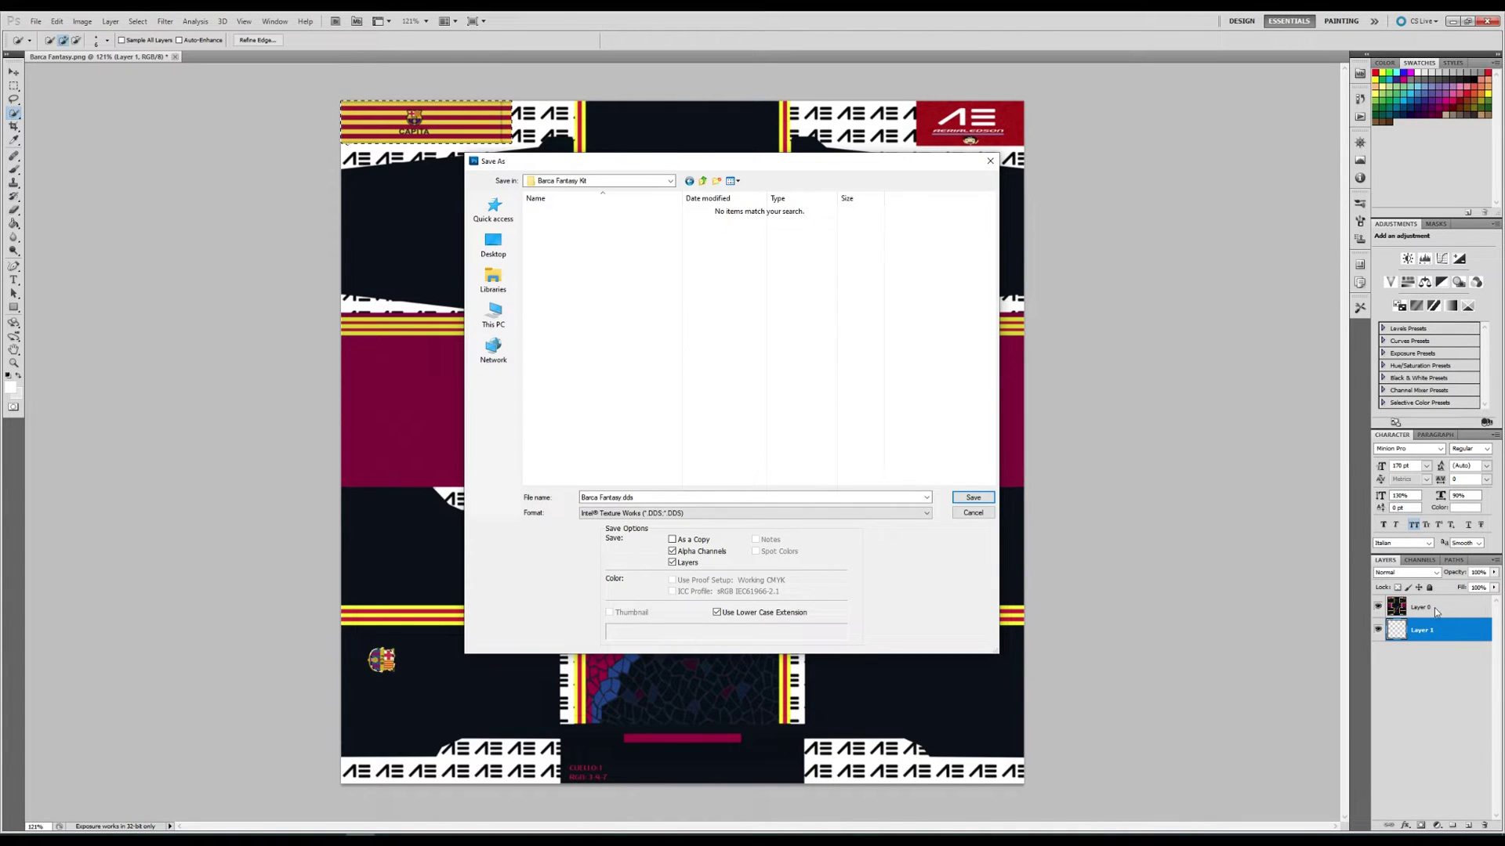
{"action": "left_click", "coordinate": [672, 563]}
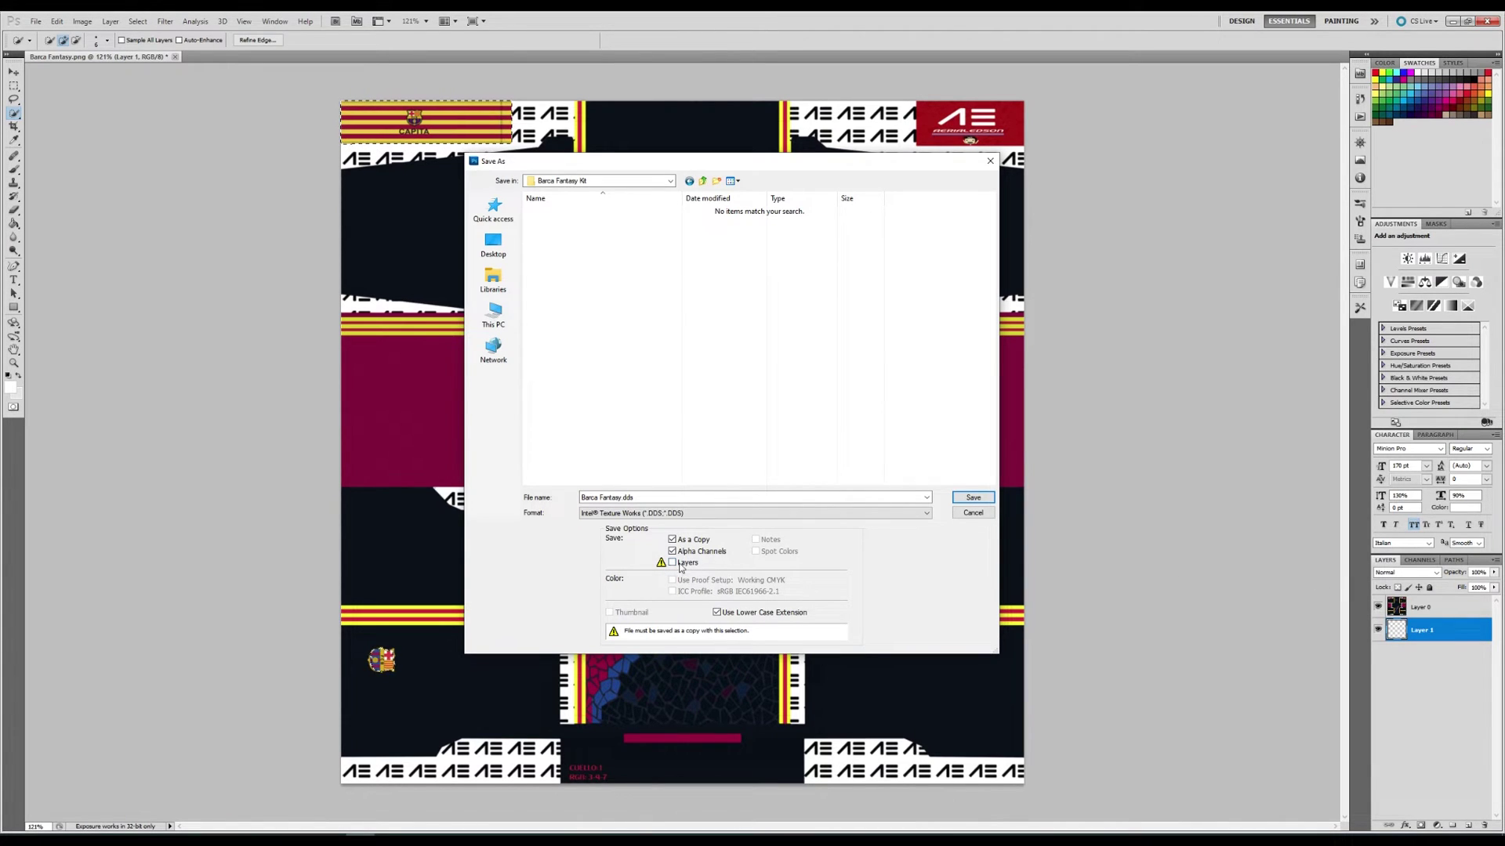
{"action": "left_click", "coordinate": [680, 566]}
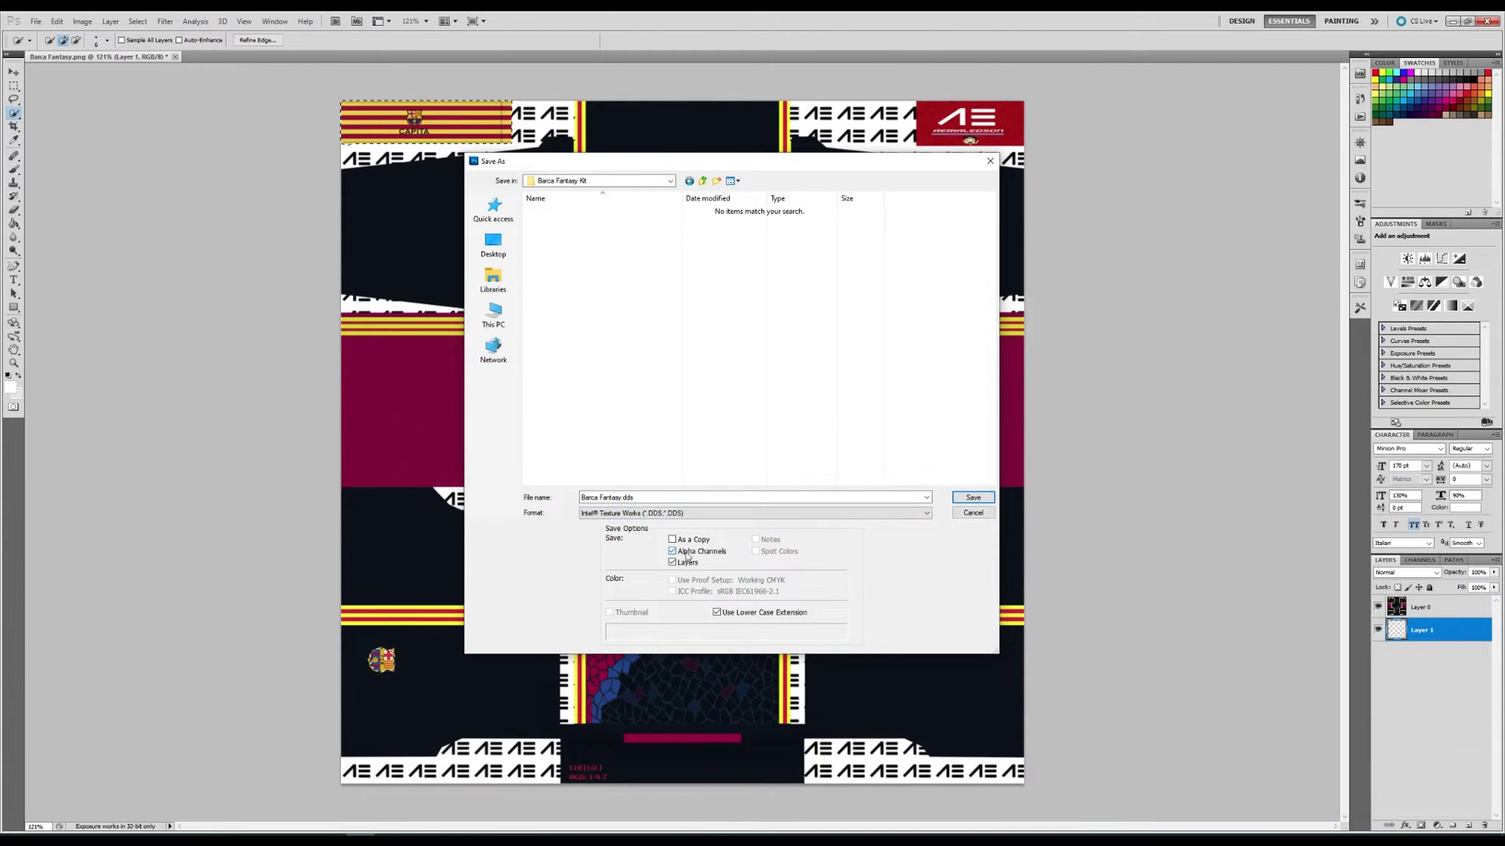
{"action": "left_click", "coordinate": [613, 514]}
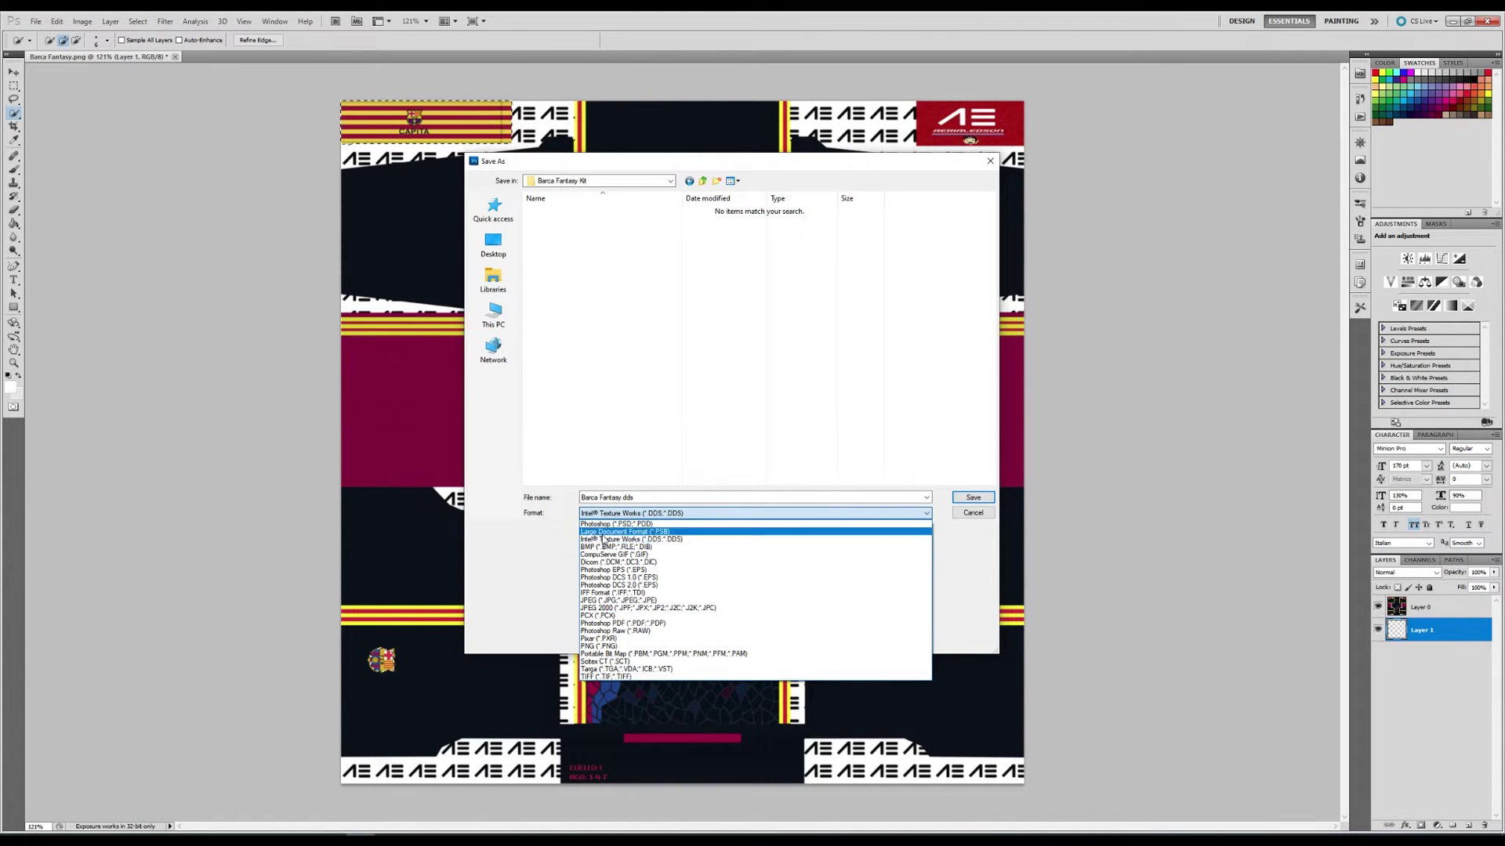
{"action": "left_click", "coordinate": [673, 540]}
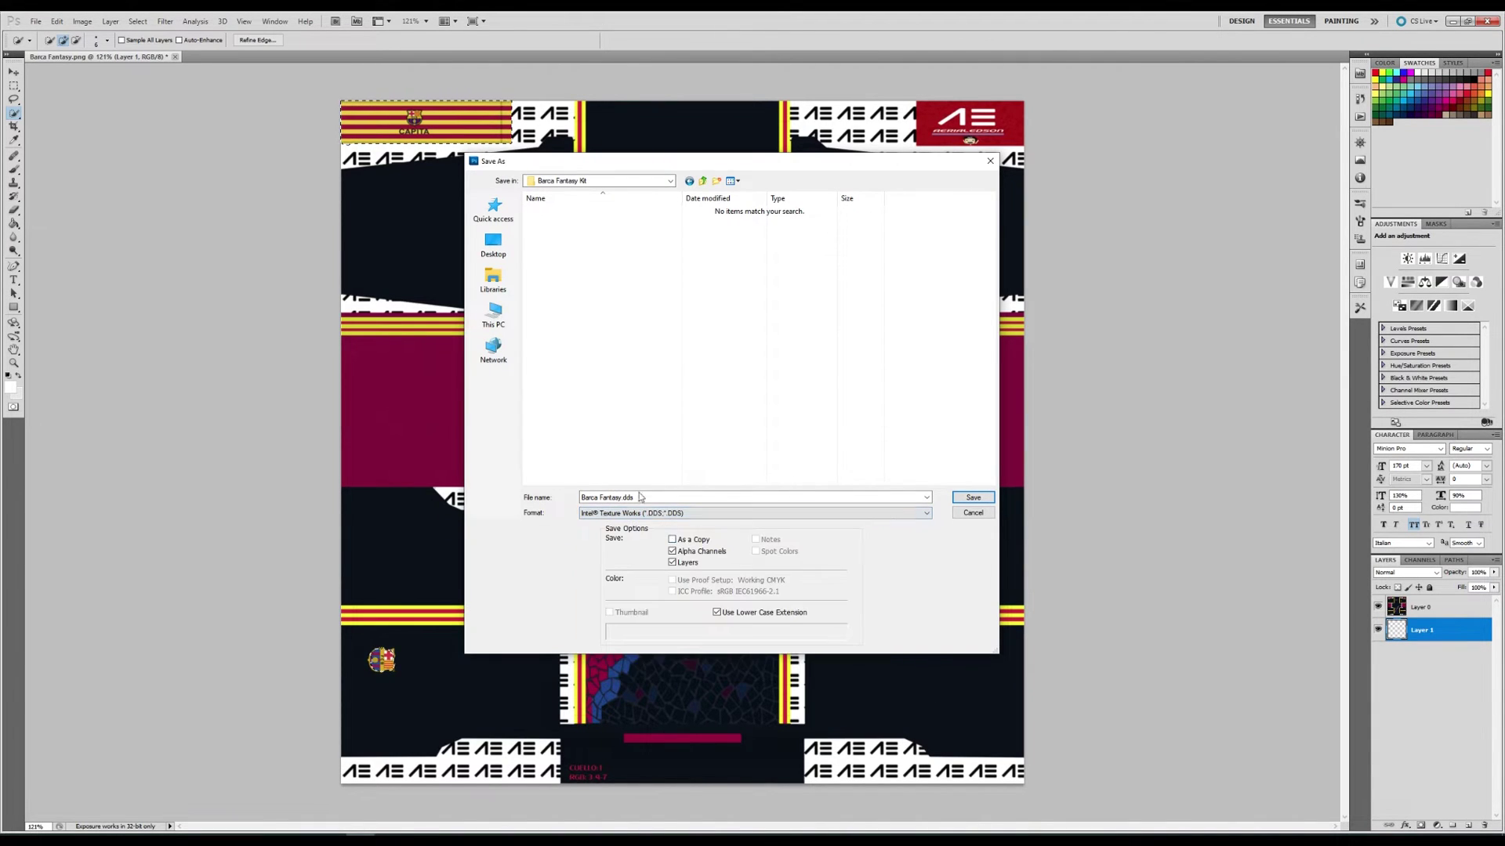
{"action": "left_click", "coordinate": [972, 497]}
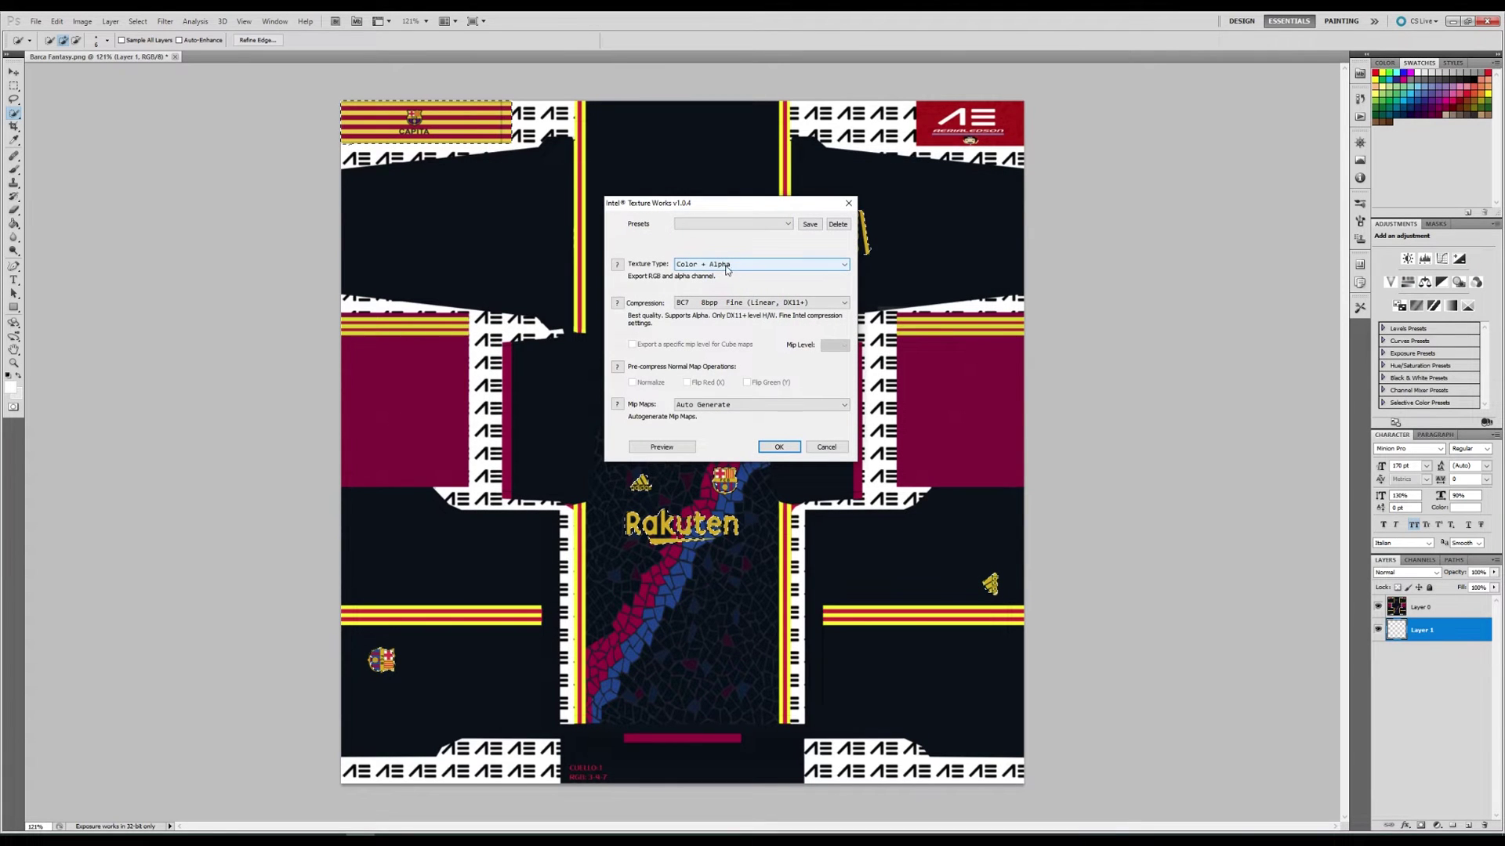
Export the DDS with Color + Alpha texture type, BC7 8bpp Fine (Linear, DX11+) compression and auto-generated mip maps
{"action": "left_click", "coordinate": [729, 267]}
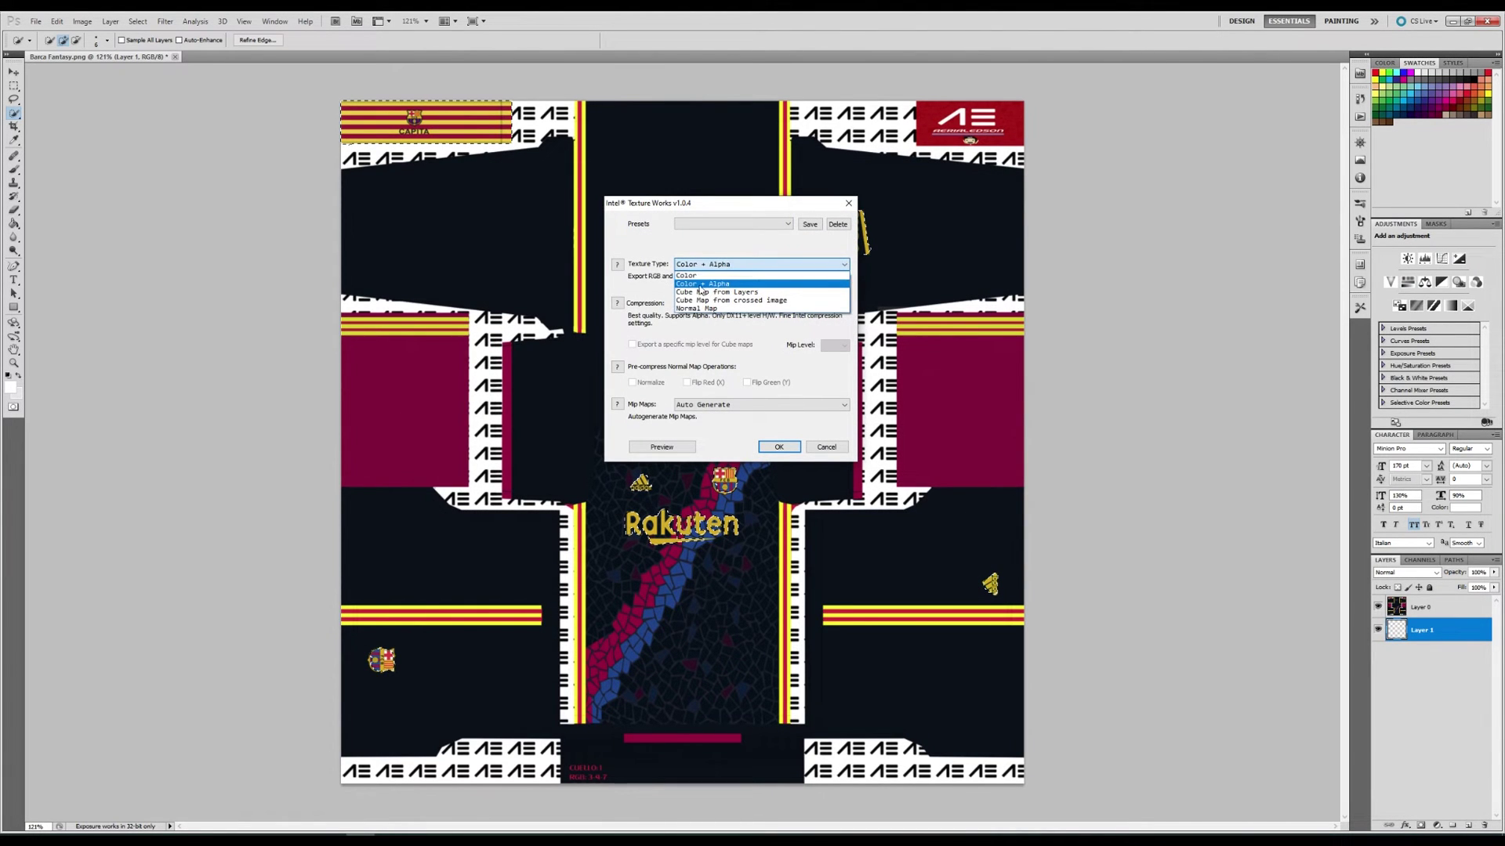
{"action": "left_click", "coordinate": [705, 286]}
{"action": "left_click", "coordinate": [701, 304]}
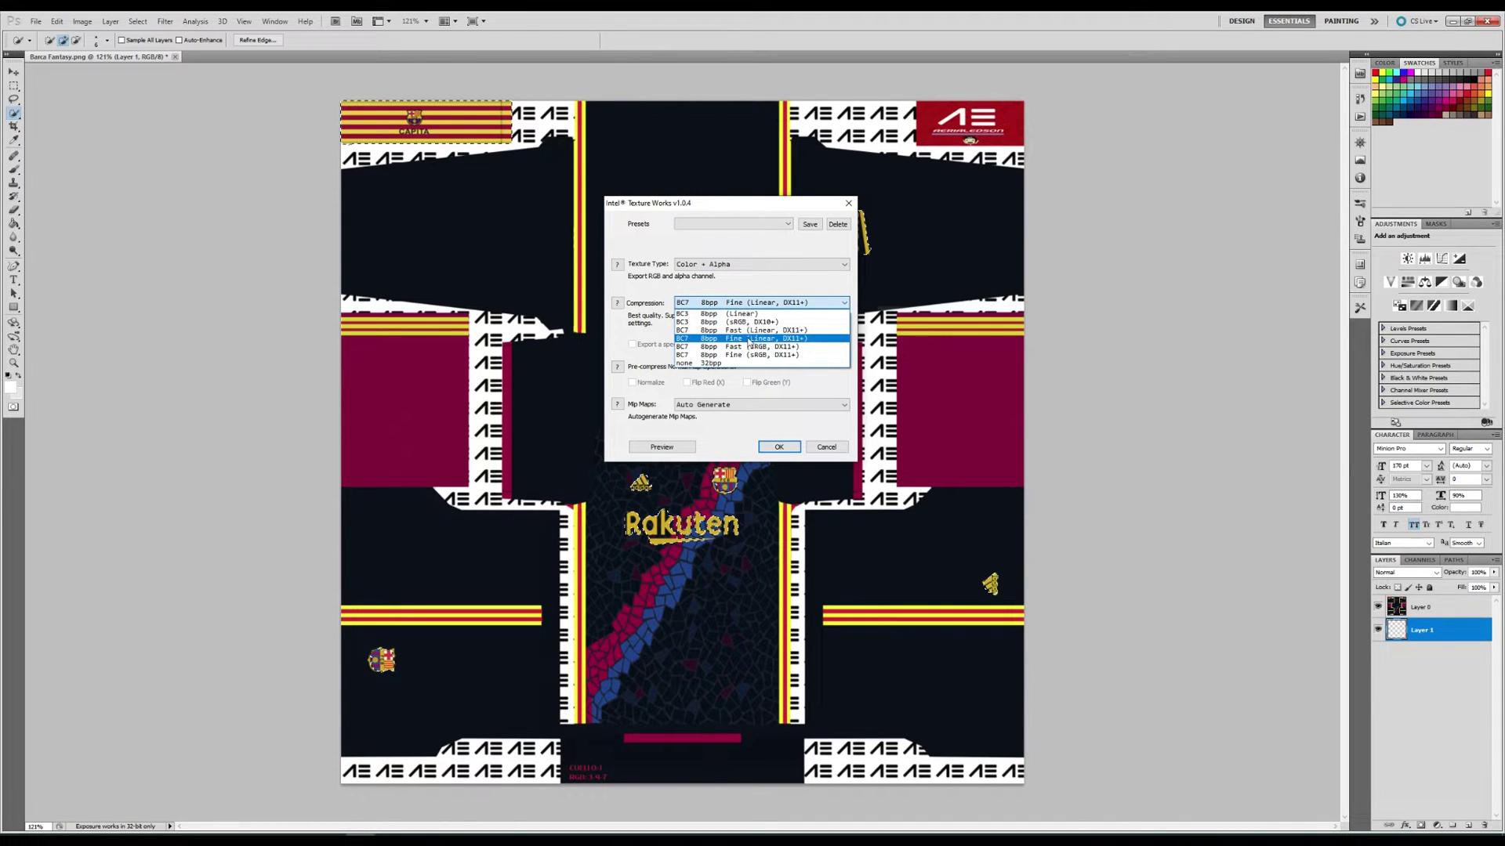
{"action": "left_click", "coordinate": [736, 339]}
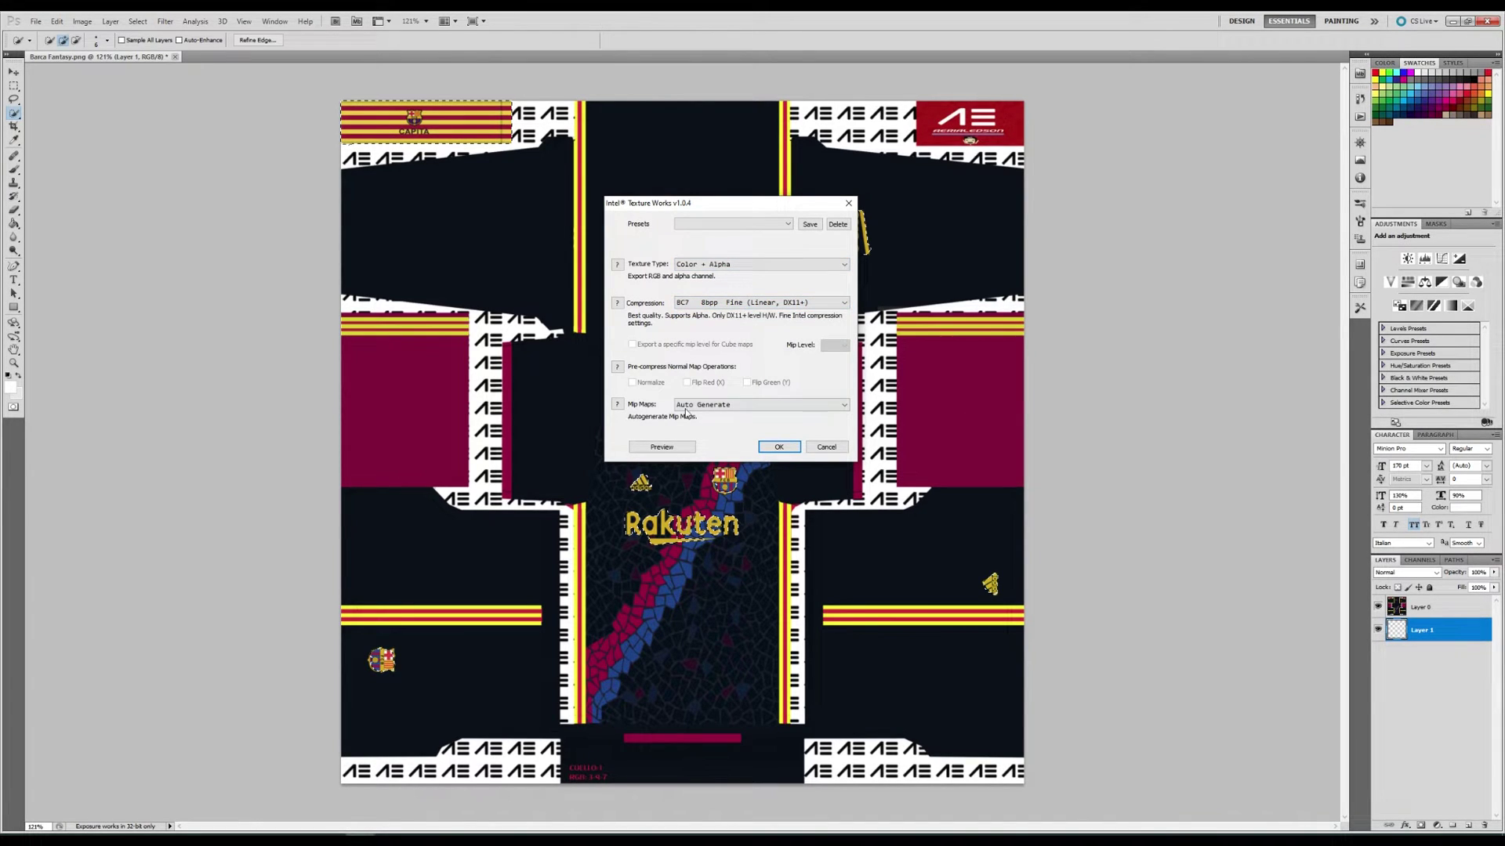
{"action": "left_click", "coordinate": [685, 406]}
{"action": "left_click", "coordinate": [715, 415]}
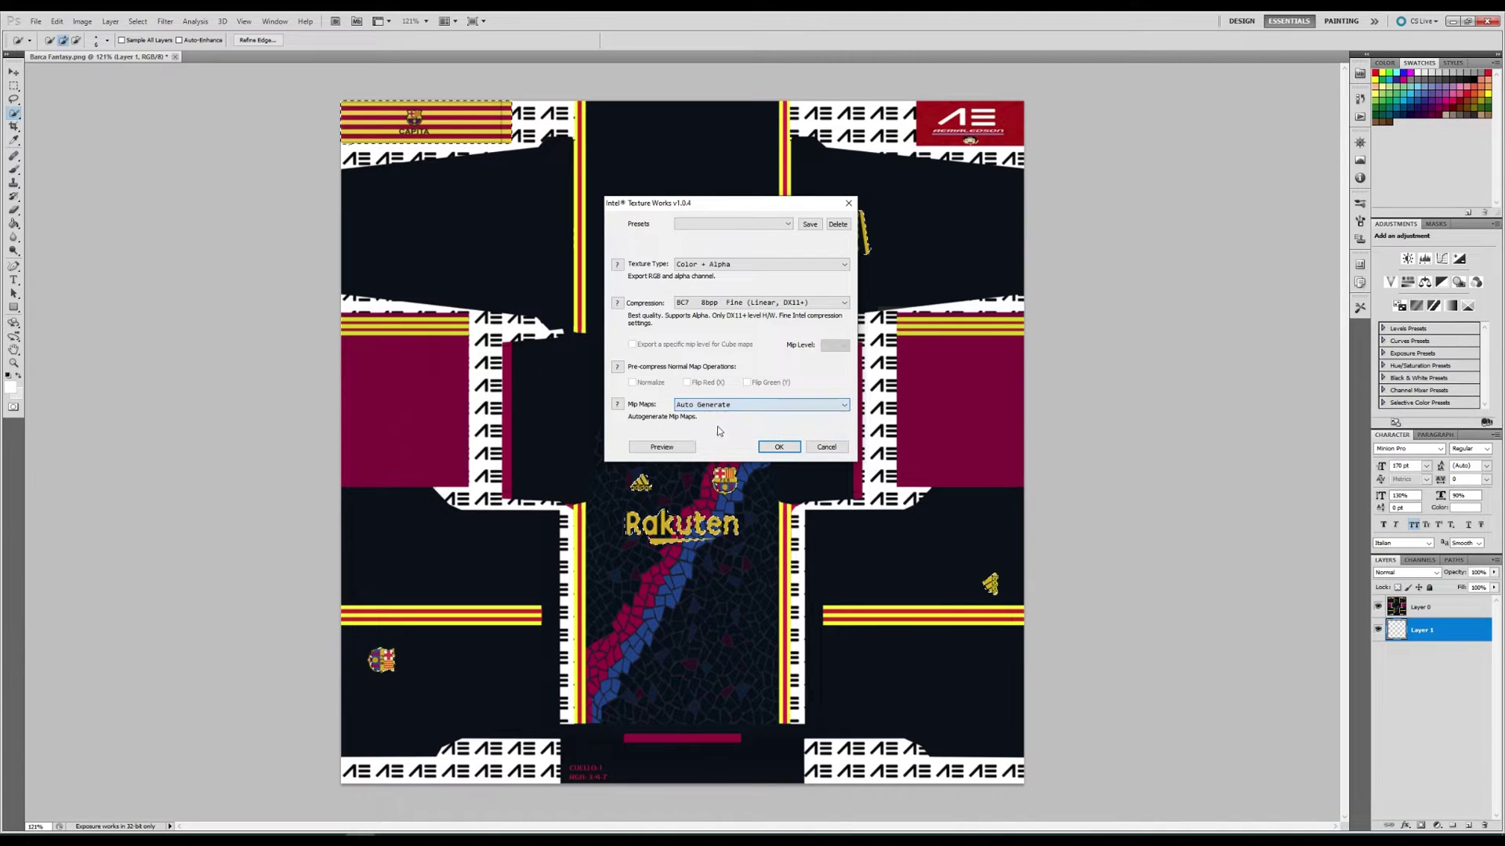
{"action": "left_click", "coordinate": [779, 447]}
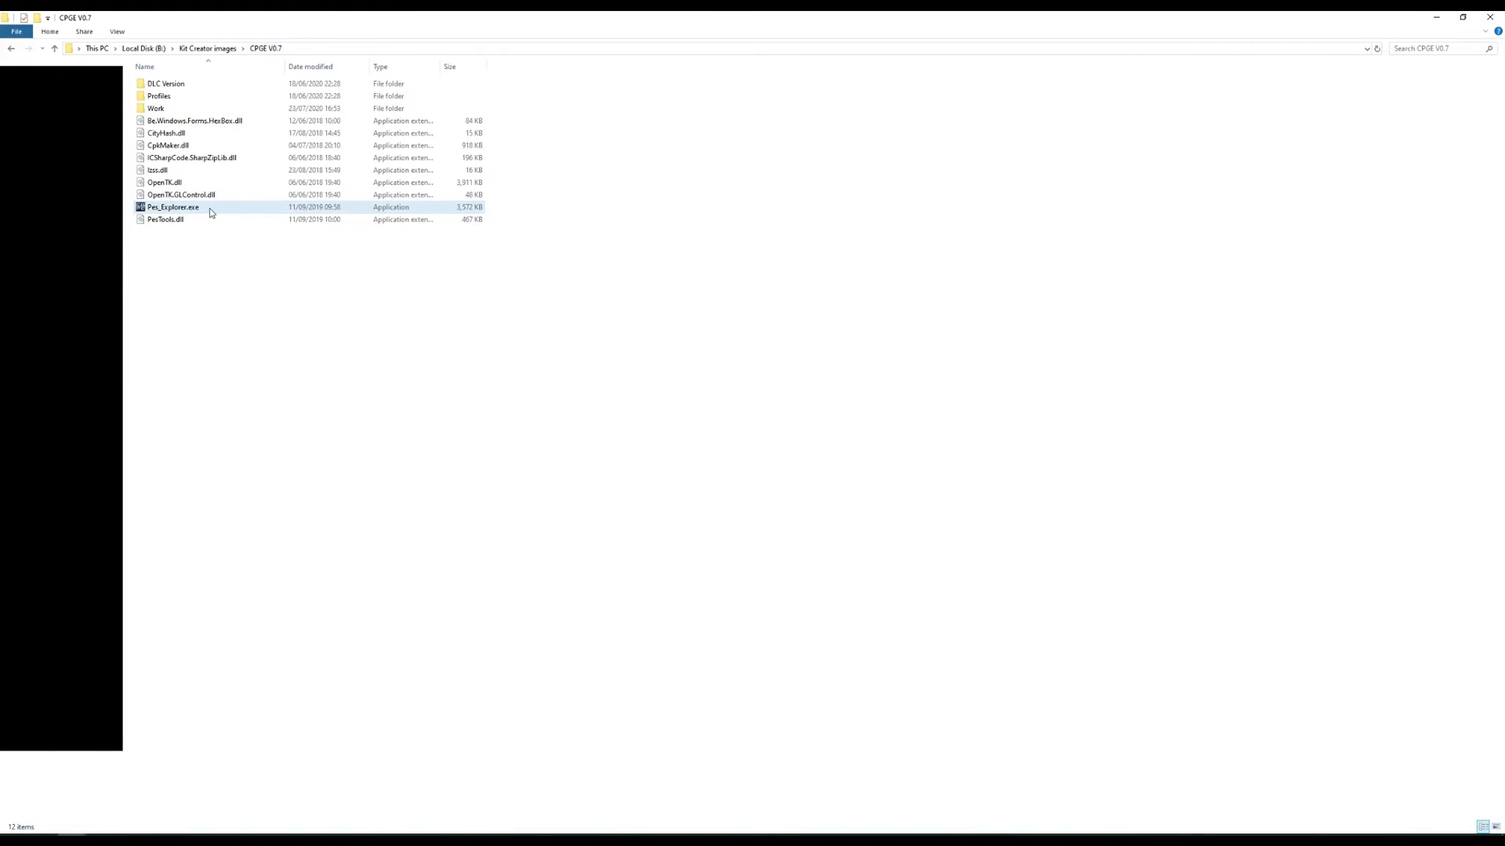
Launch Pes_Explorer.exe with the selected profile and load the single CPK dt34_g4.cpk from the eFootball PES 2020 Data folder
{"action": "double_click", "coordinate": [210, 212]}
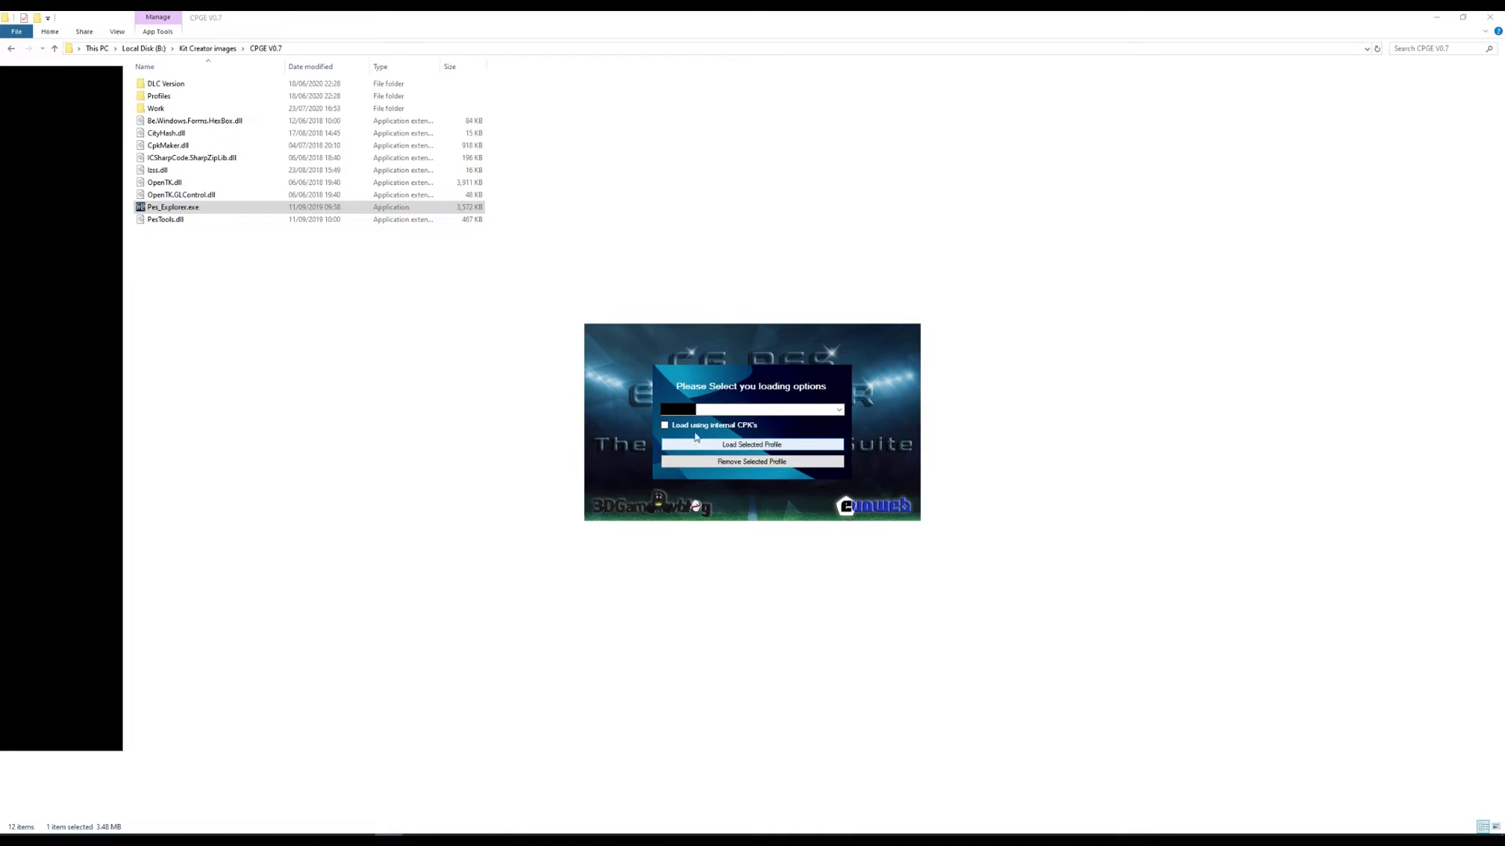
{"action": "left_click", "coordinate": [764, 445]}
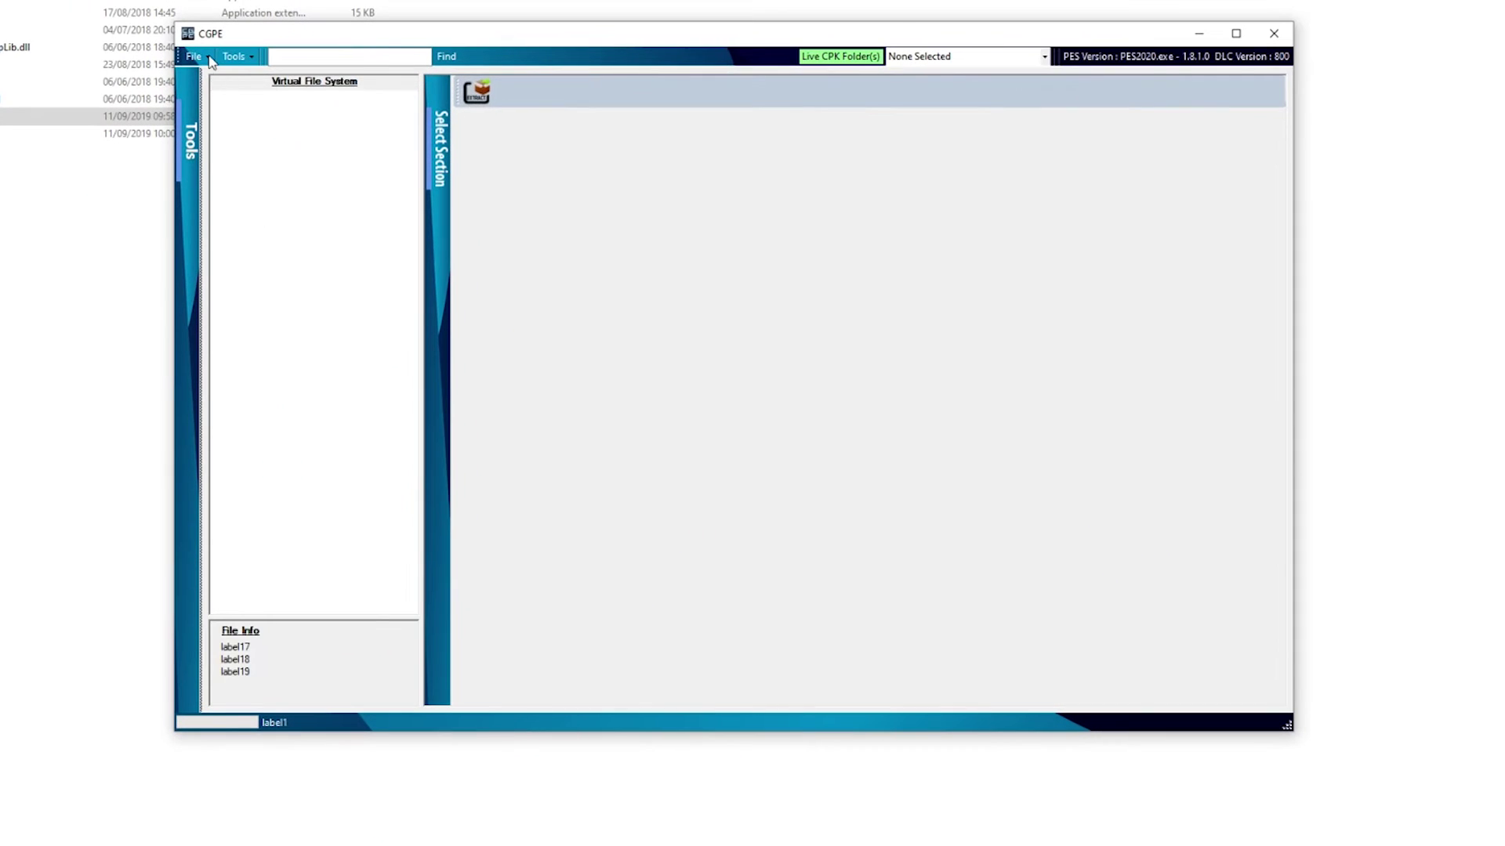
{"action": "left_click", "coordinate": [209, 57]}
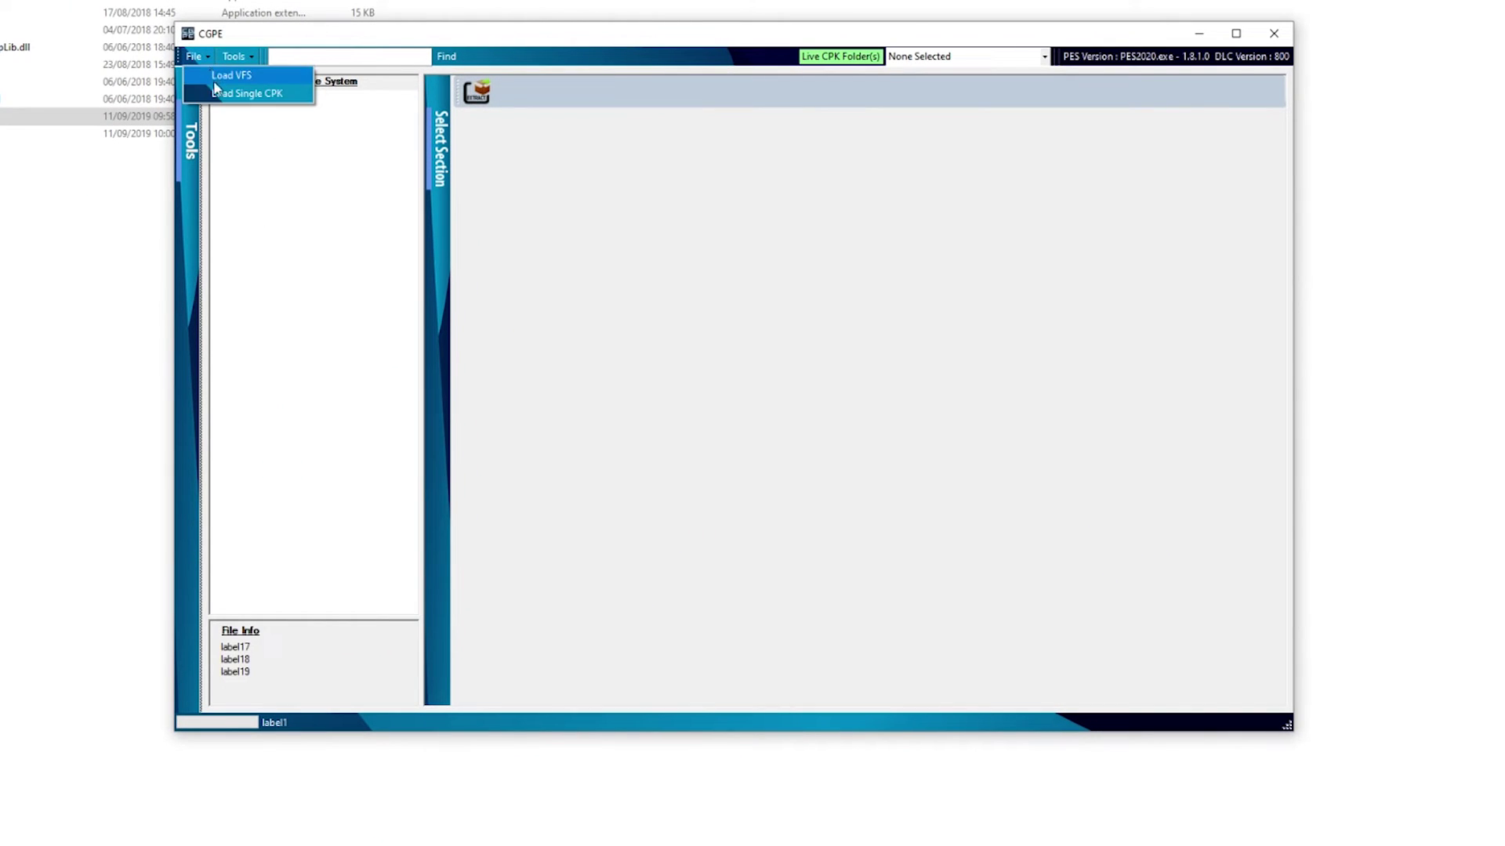
{"action": "left_click", "coordinate": [215, 91]}
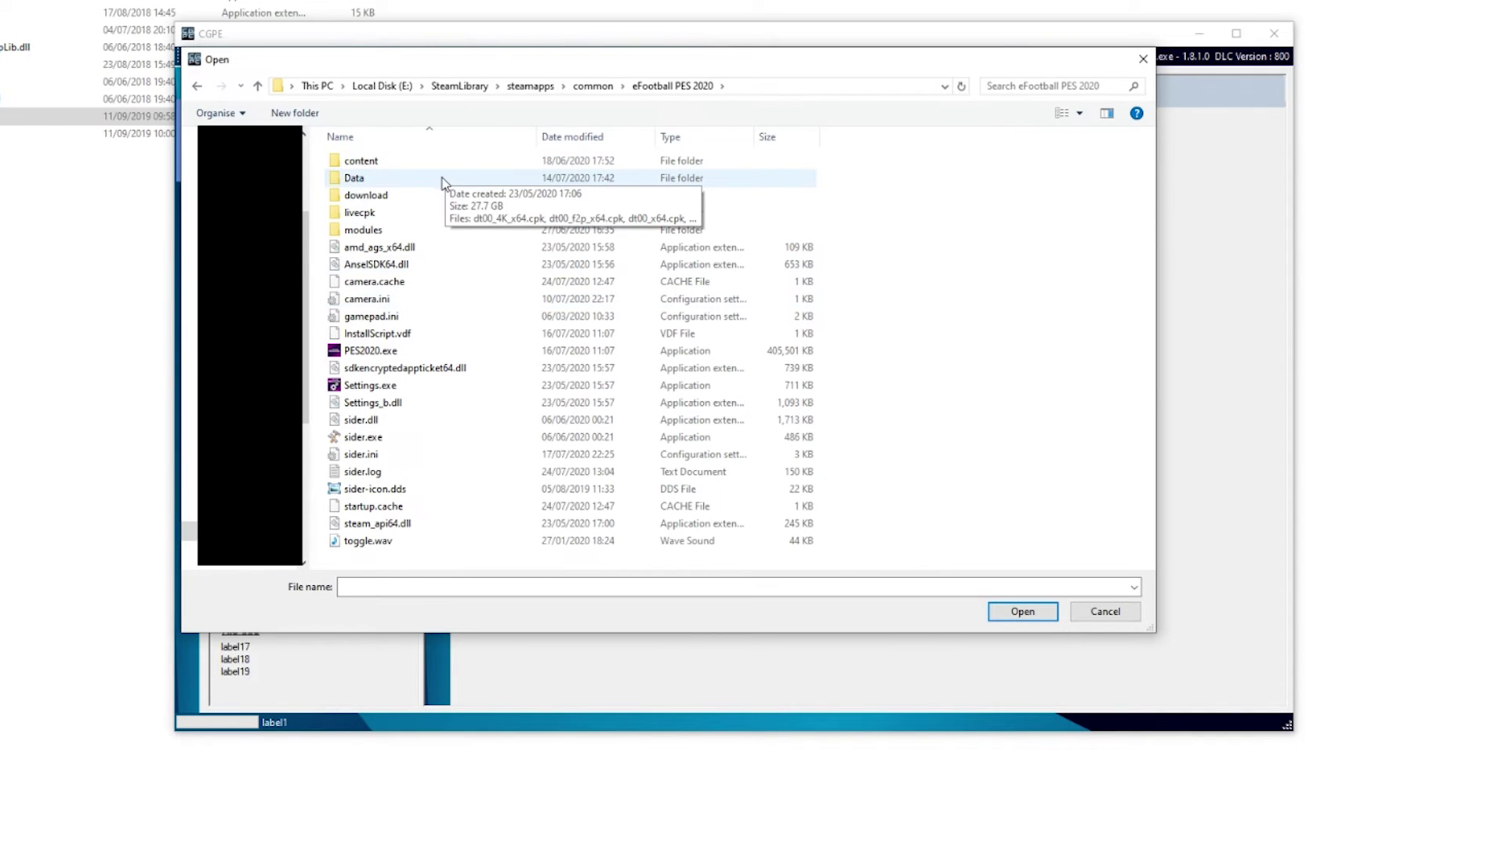
{"action": "double_click", "coordinate": [441, 181]}
{"action": "scroll", "coordinate": [454, 439], "scroll_direction": "down", "scroll_amount": 6}
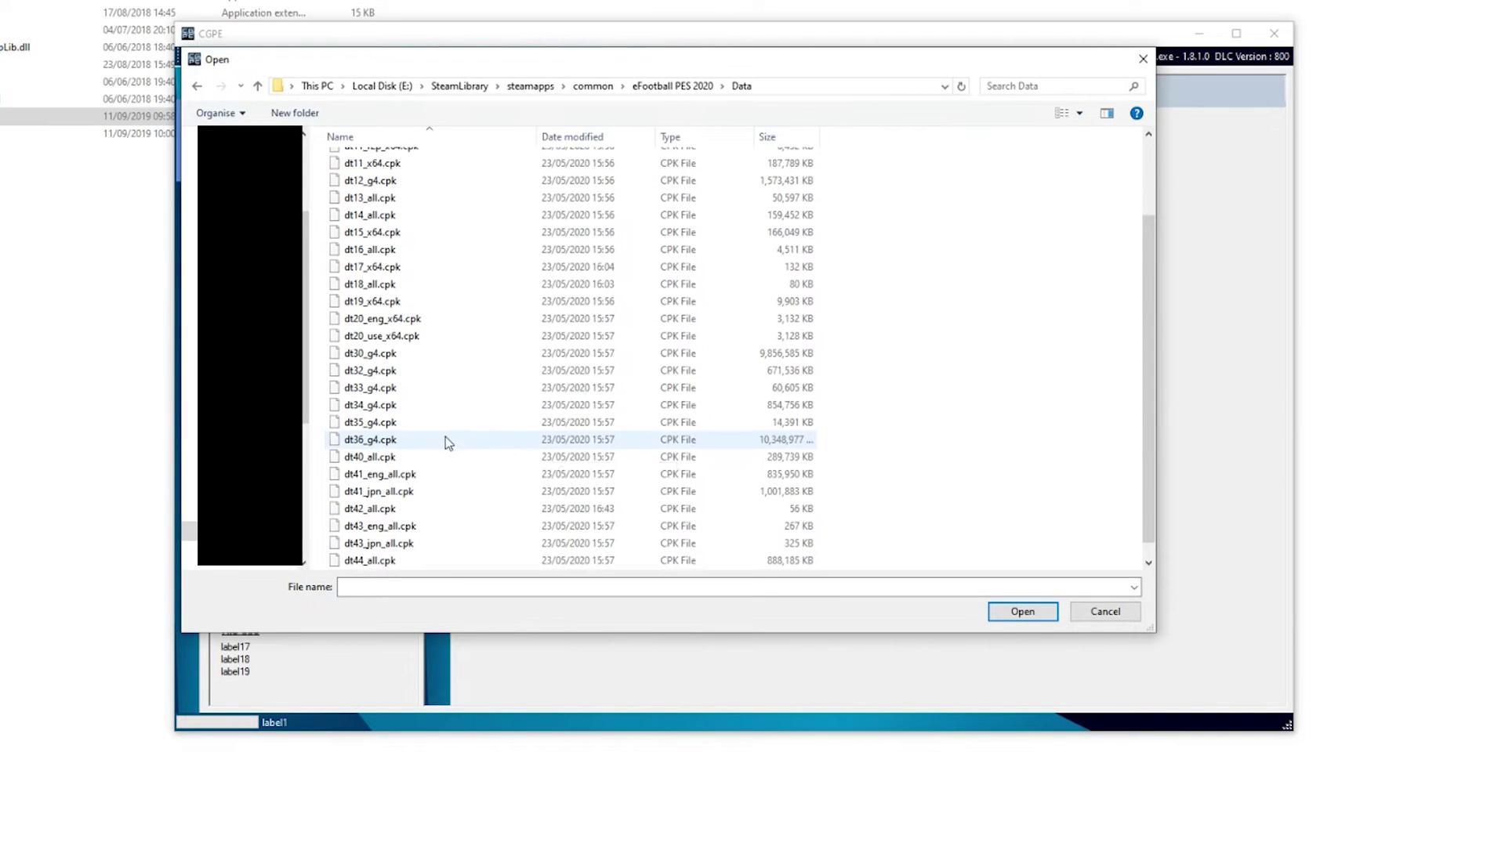
{"action": "double_click", "coordinate": [401, 414]}
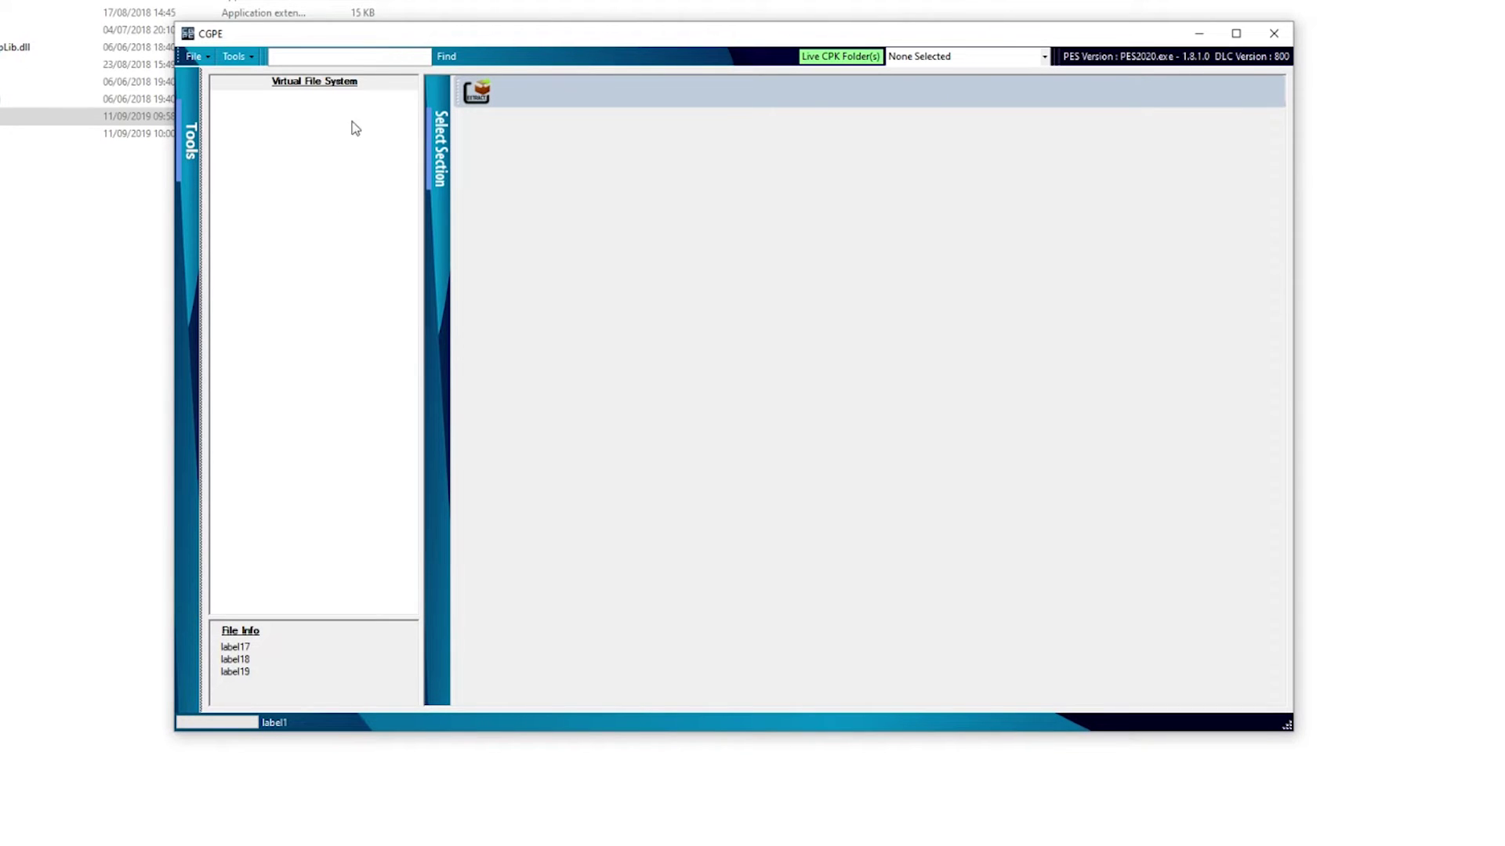
Expand dt34_g4.cpk through Asset, model, character, uniform and texture down to the files in #windx11
{"action": "left_click", "coordinate": [201, 91]}
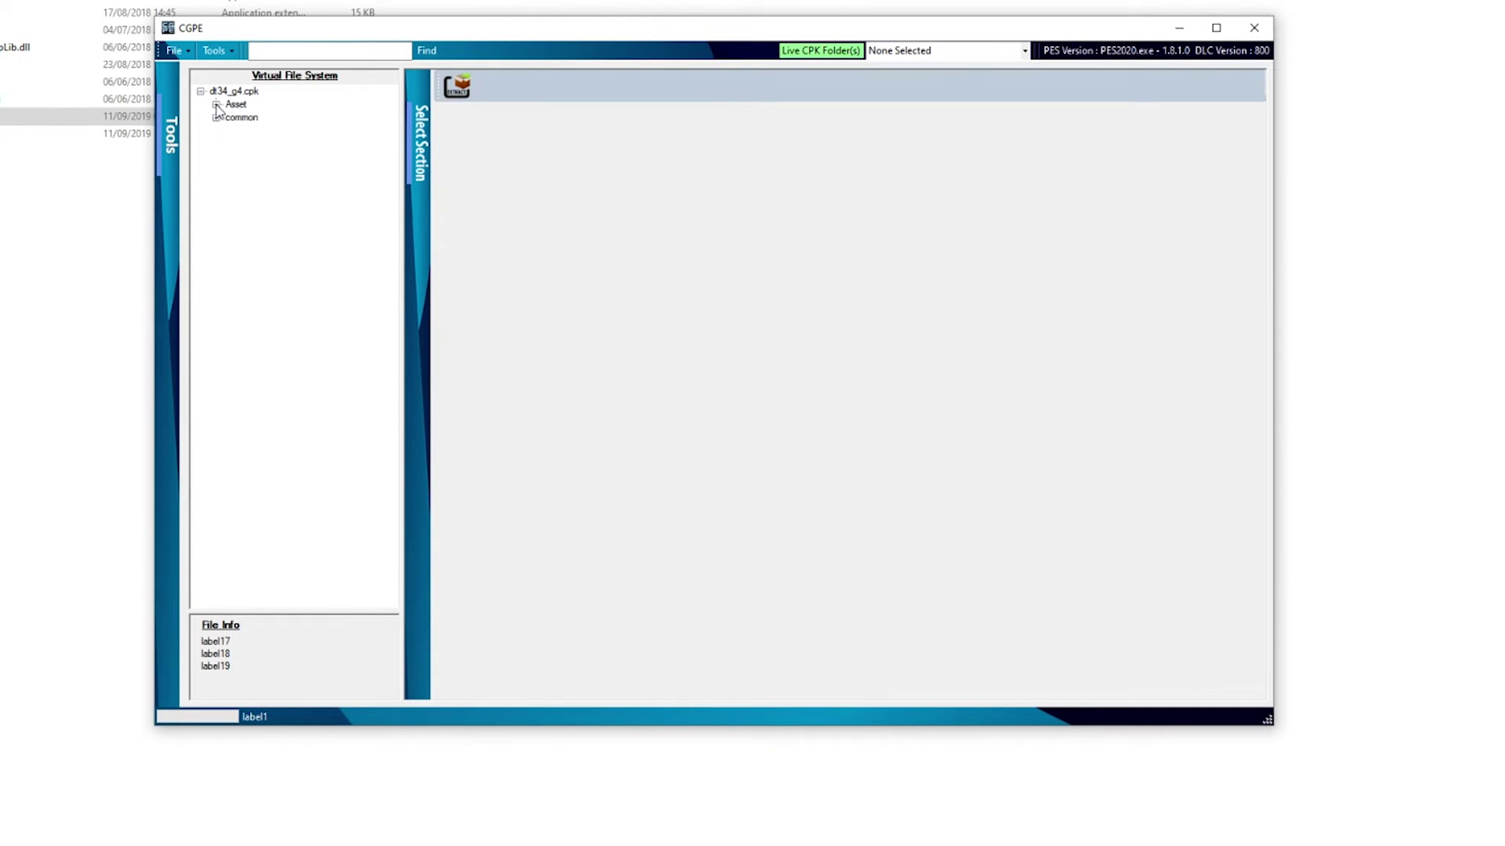
{"action": "left_click", "coordinate": [217, 105]}
{"action": "left_click", "coordinate": [232, 117]}
{"action": "left_click", "coordinate": [248, 131]}
{"action": "left_click", "coordinate": [264, 144]}
{"action": "left_click", "coordinate": [279, 158]}
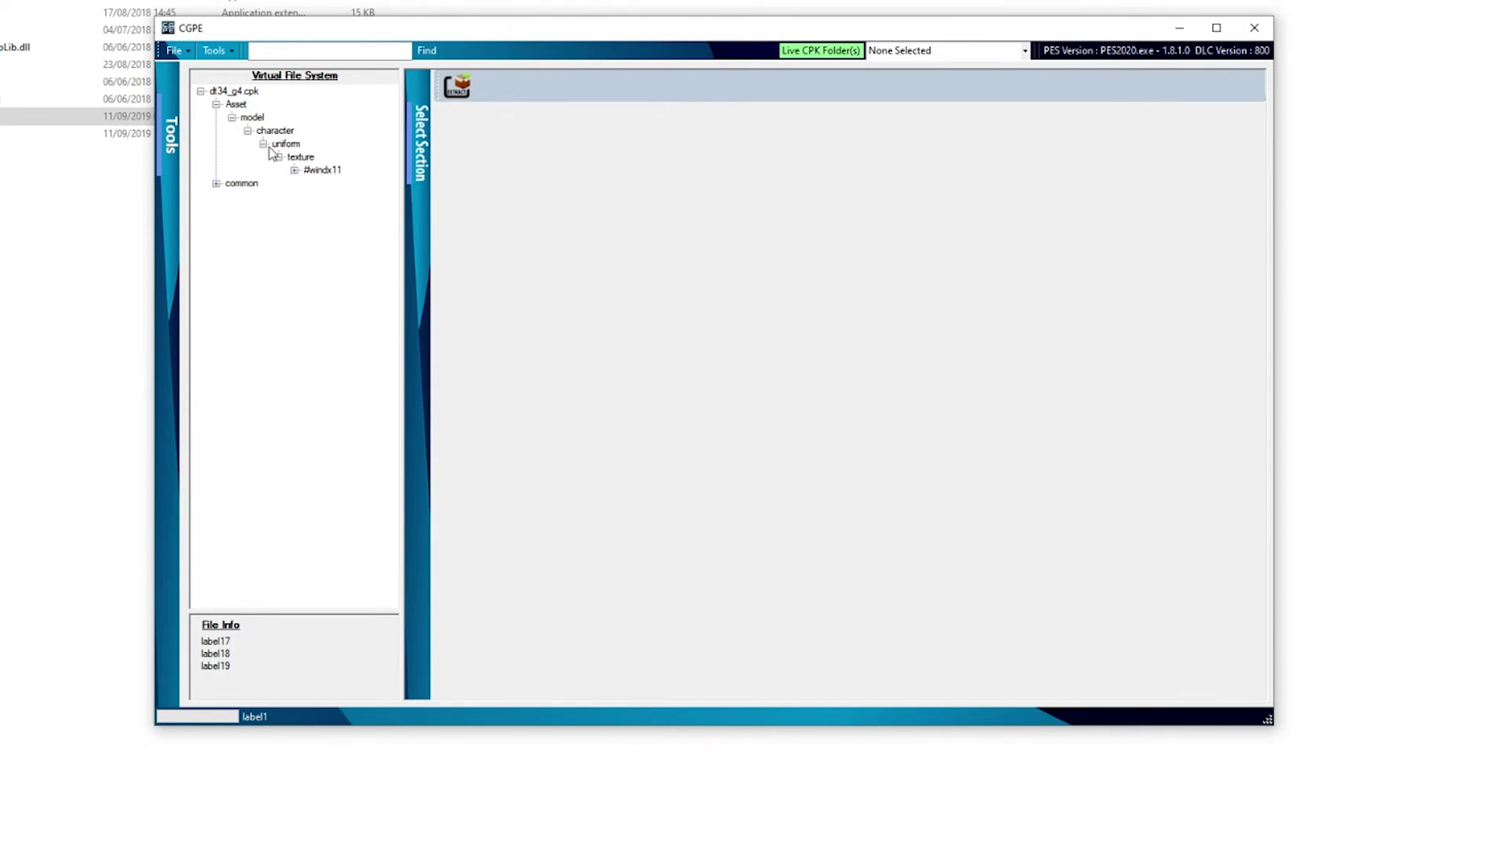
{"action": "left_click", "coordinate": [298, 172]}
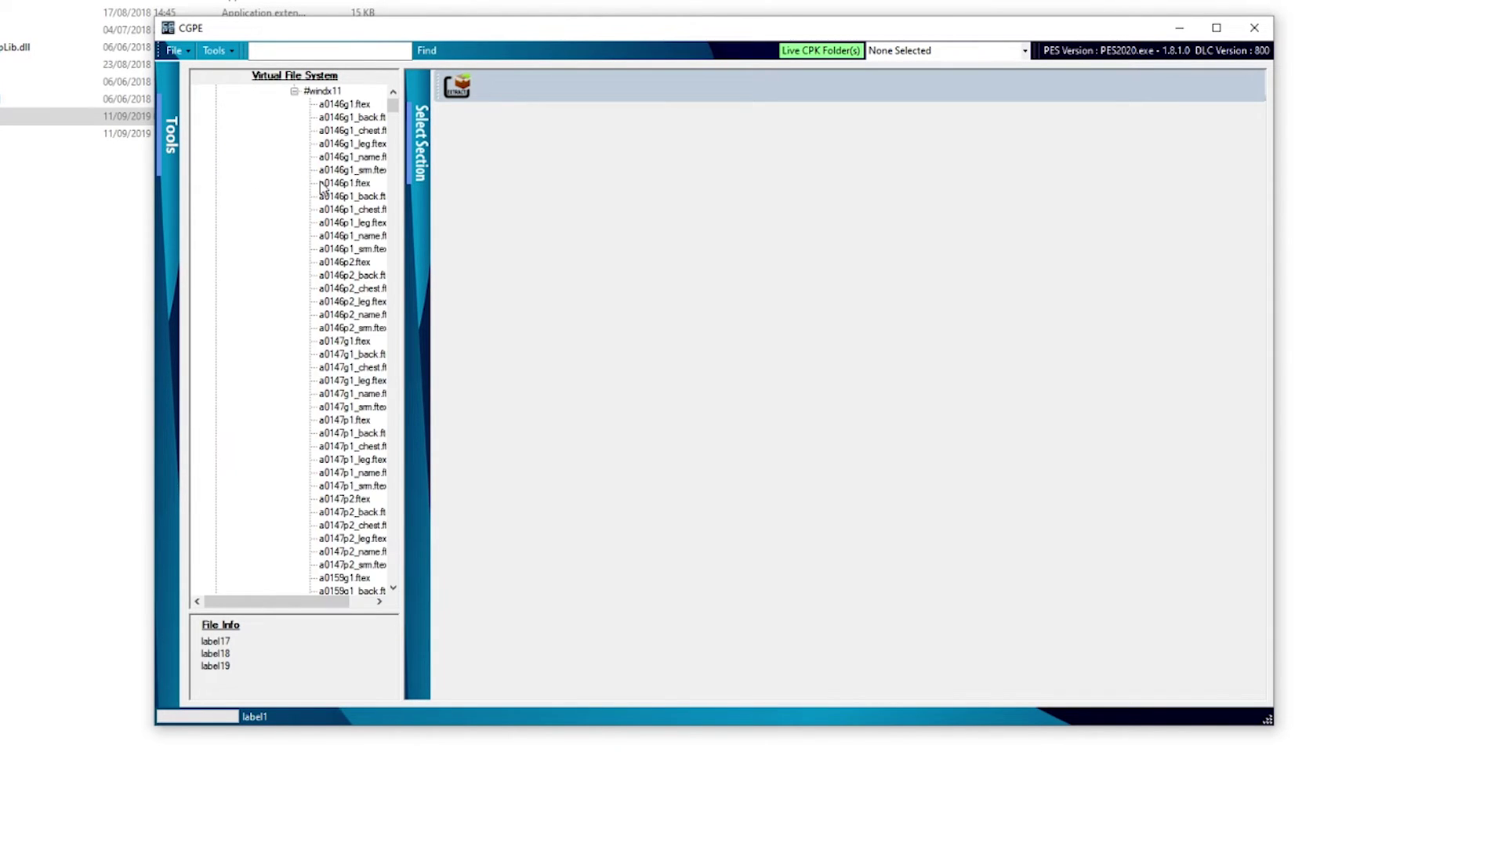
Find and open a4168p2_srm.ftex in #windx11 and reduce the preview until the texture's full width shows
{"action": "left_click_drag", "start_coordinate": [318, 602], "coordinate": [335, 606]}
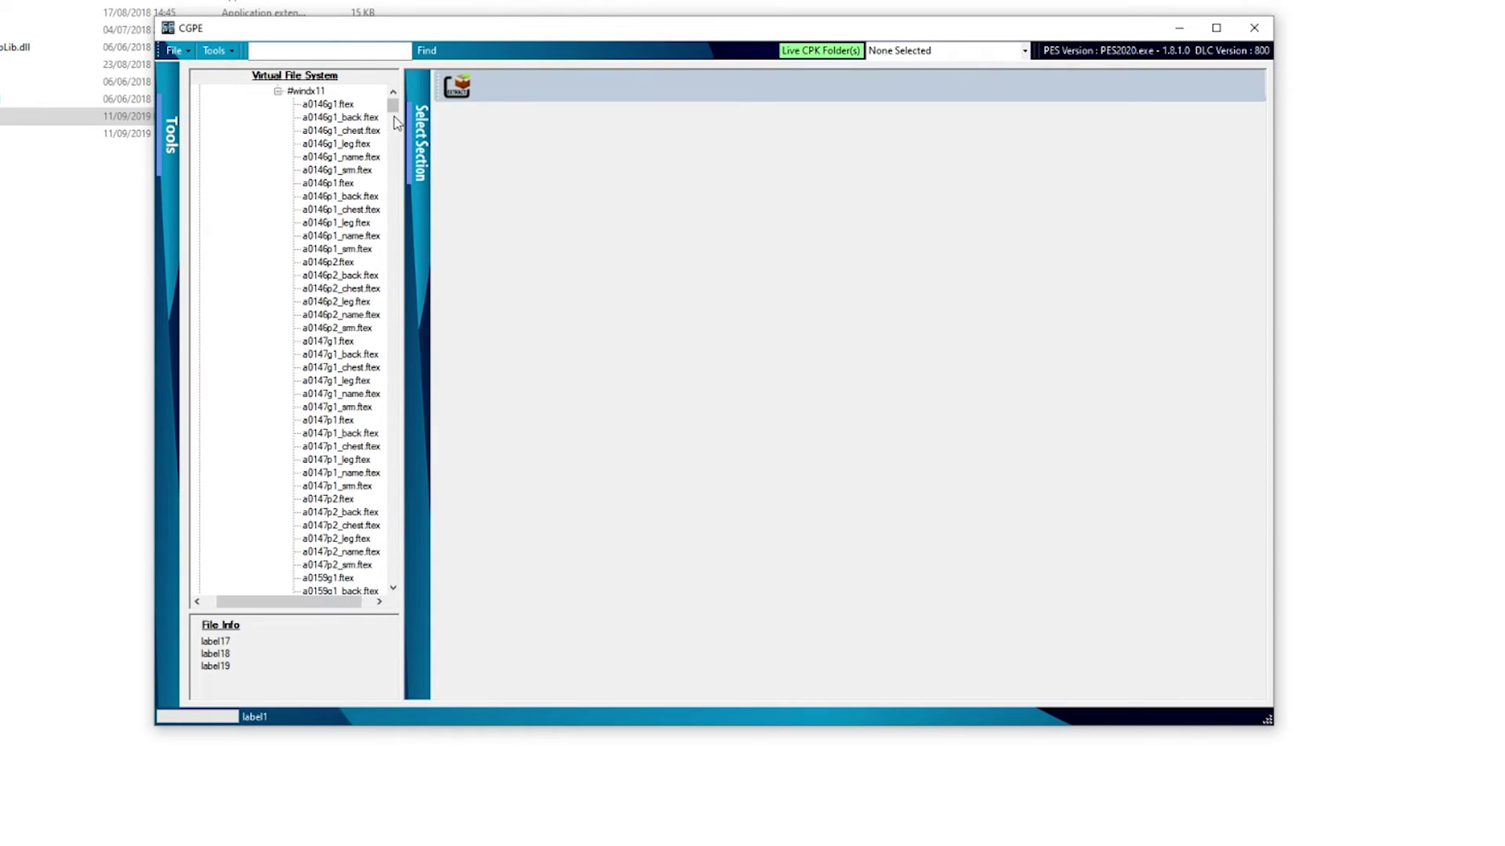
{"action": "left_click_drag", "start_coordinate": [392, 107], "coordinate": [396, 137]}
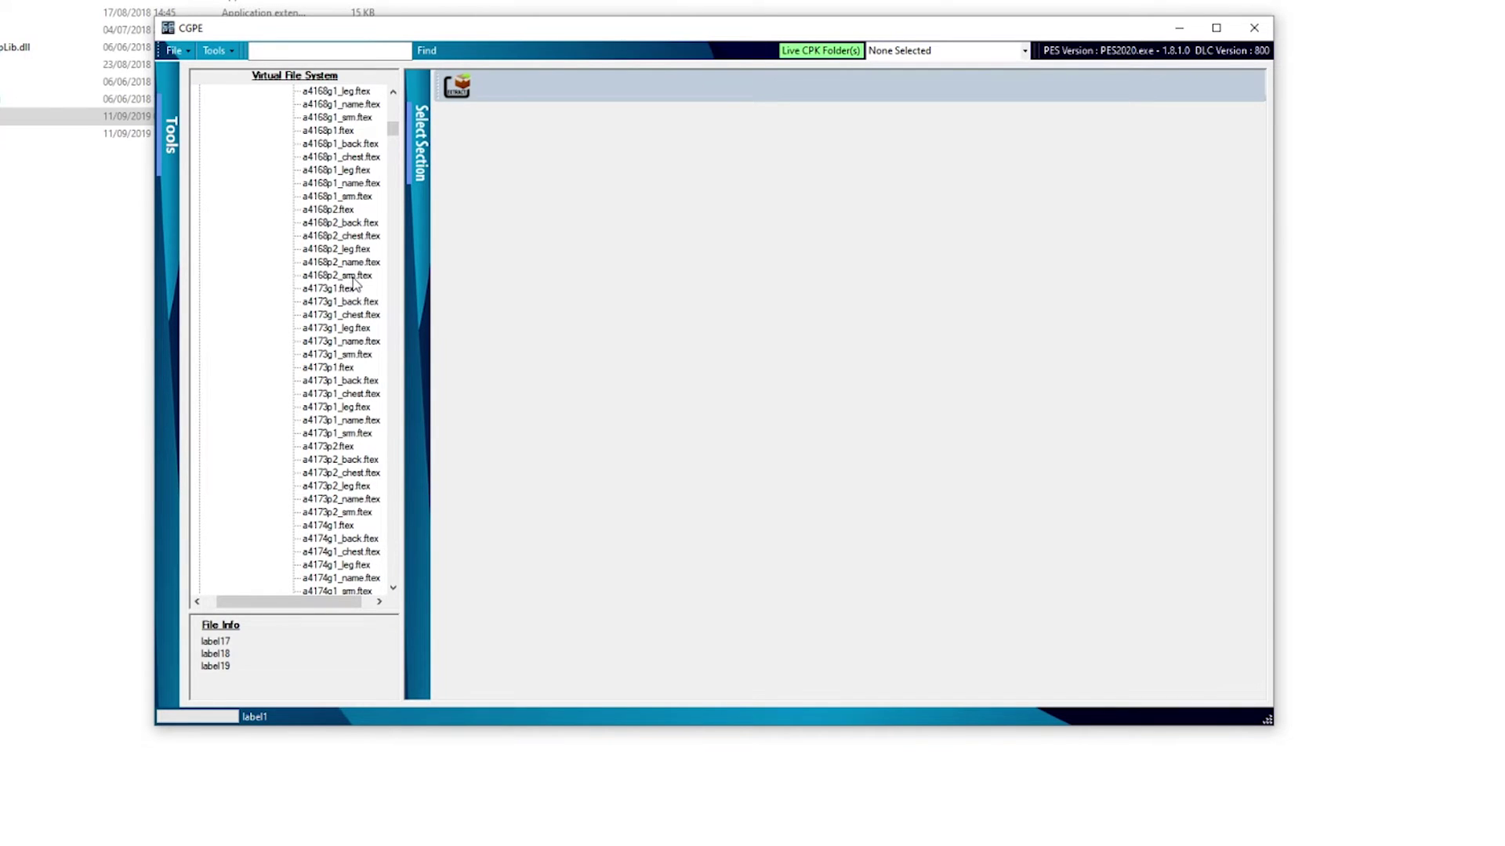
{"action": "left_click", "coordinate": [342, 279]}
{"action": "left_click", "coordinate": [366, 278]}
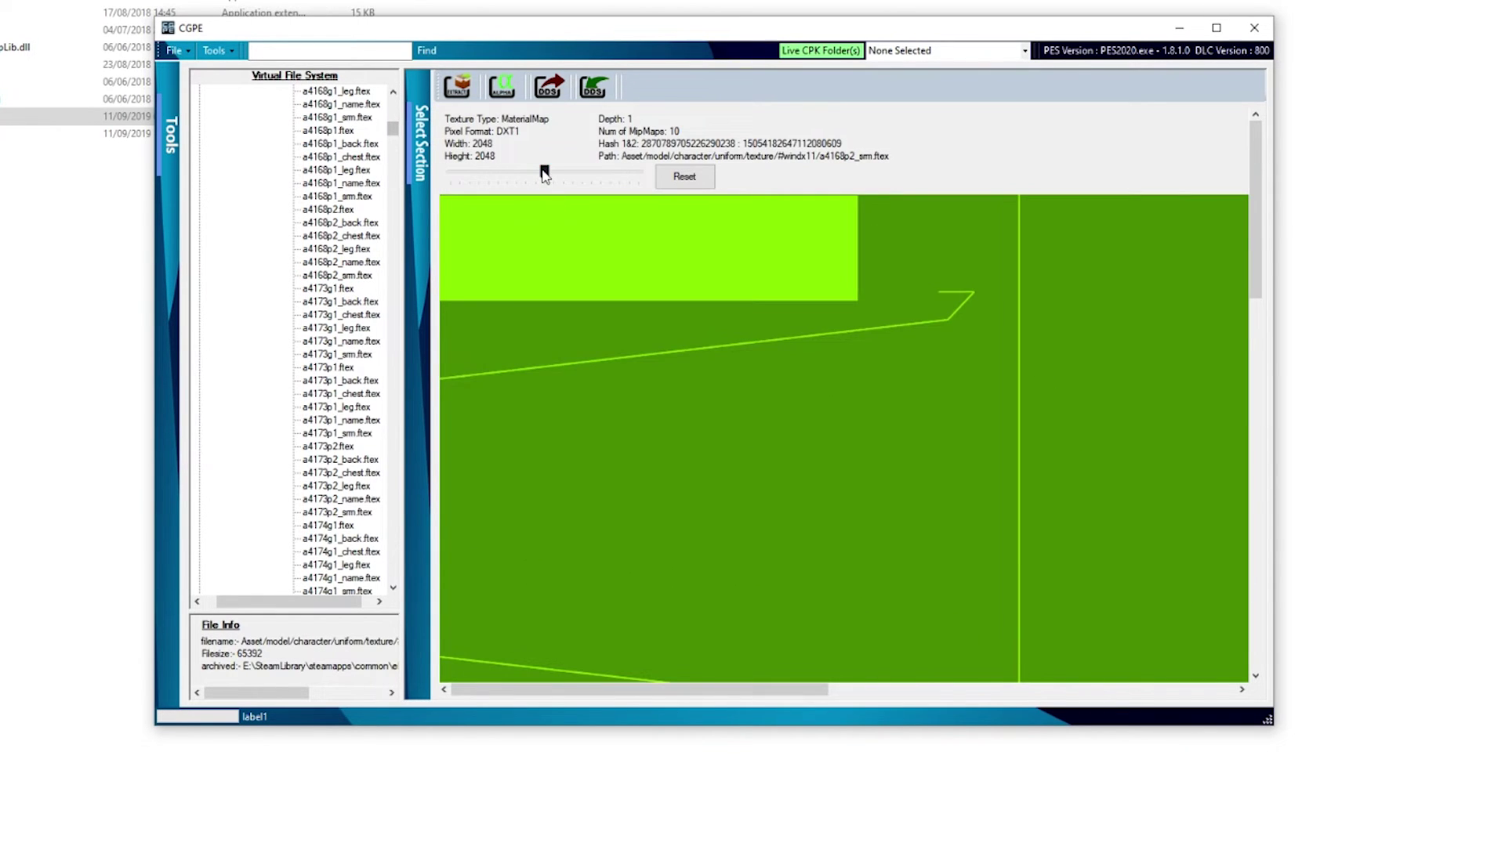
{"action": "left_click_drag", "start_coordinate": [541, 184], "coordinate": [478, 184]}
{"action": "scroll", "coordinate": [677, 404], "scroll_direction": "down", "scroll_amount": 1}
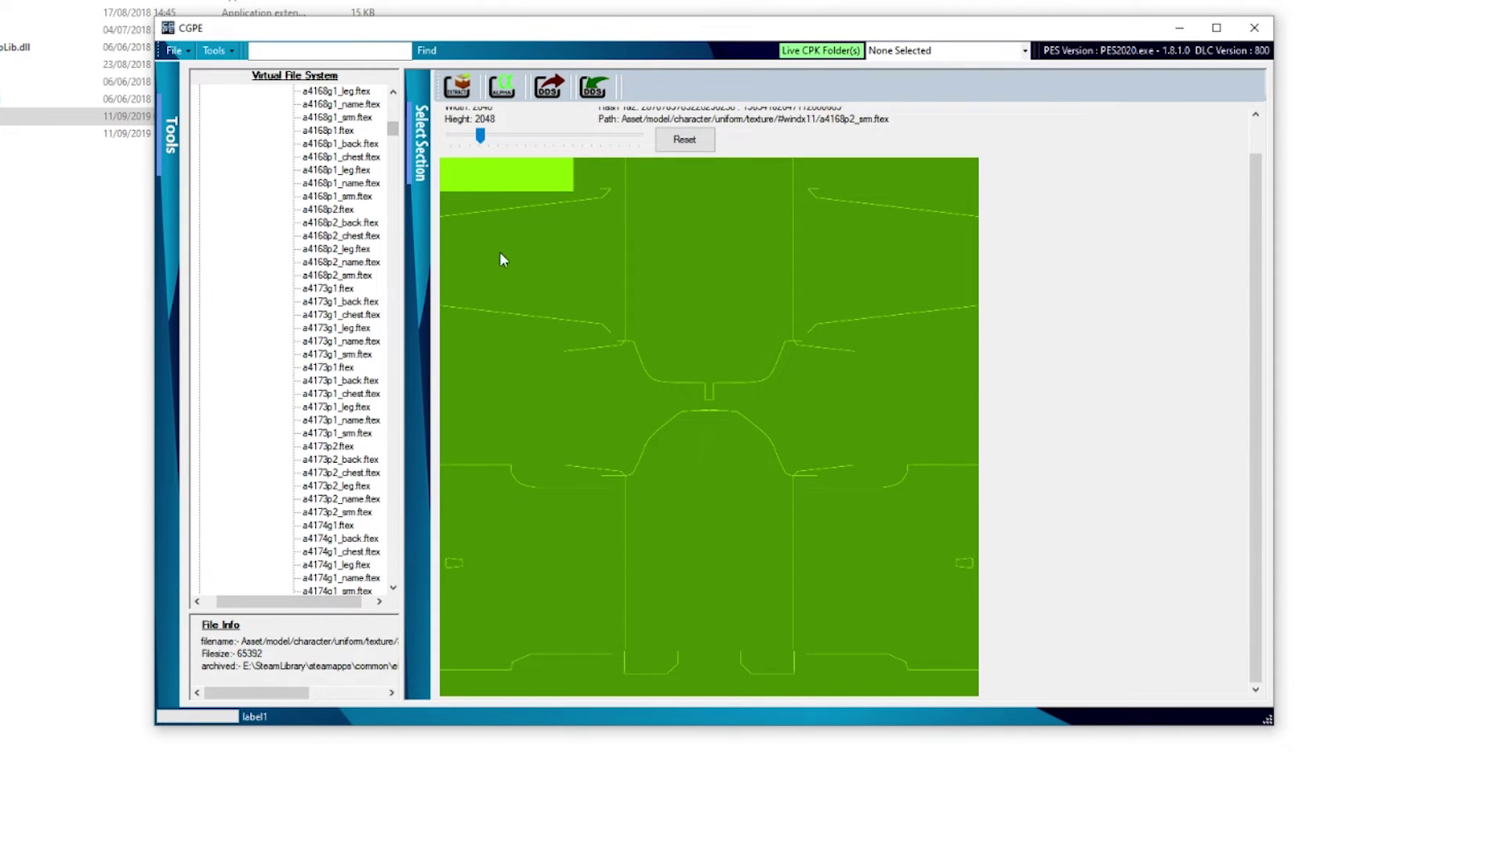
{"action": "scroll", "coordinate": [503, 260], "scroll_direction": "up", "scroll_amount": 1}
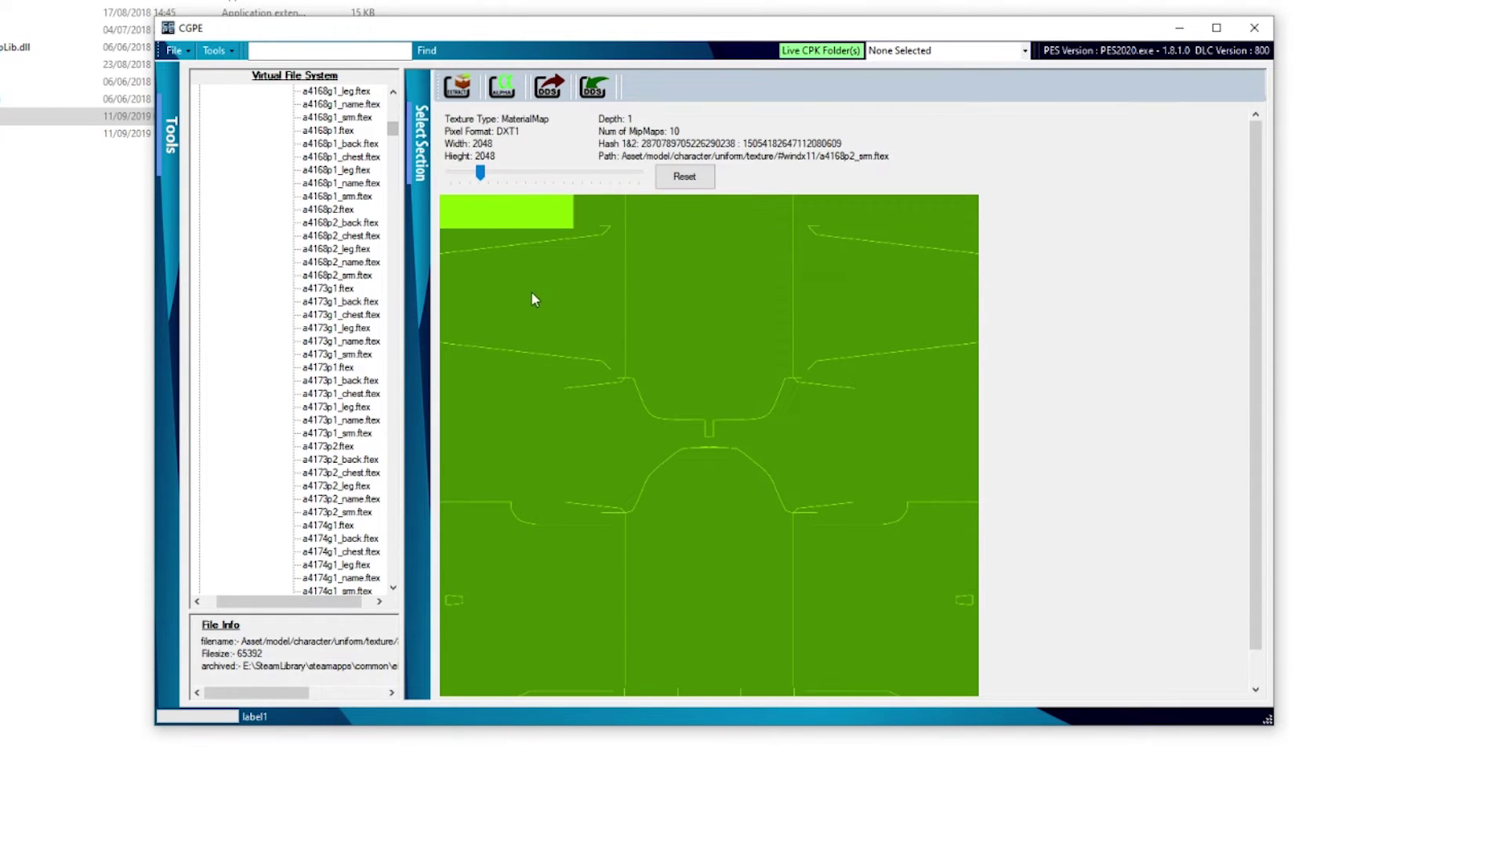
Export the texture as a4168p2_srm.dds into the Barca Fantasy Kit folder under Kit Creator images and minimize CGPE
{"action": "left_click", "coordinate": [551, 88]}
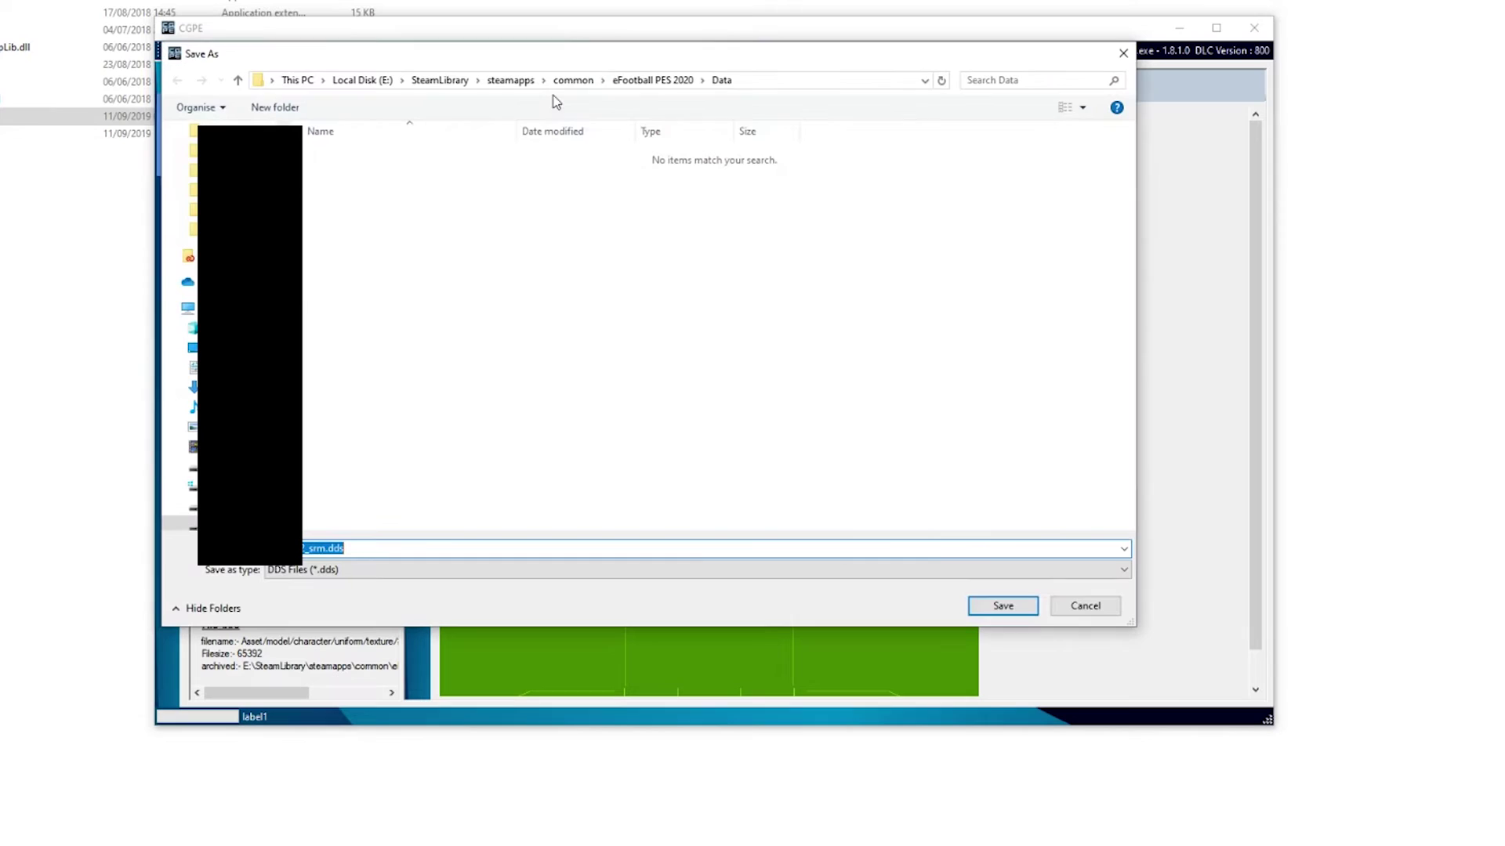
{"action": "left_click", "coordinate": [179, 467]}
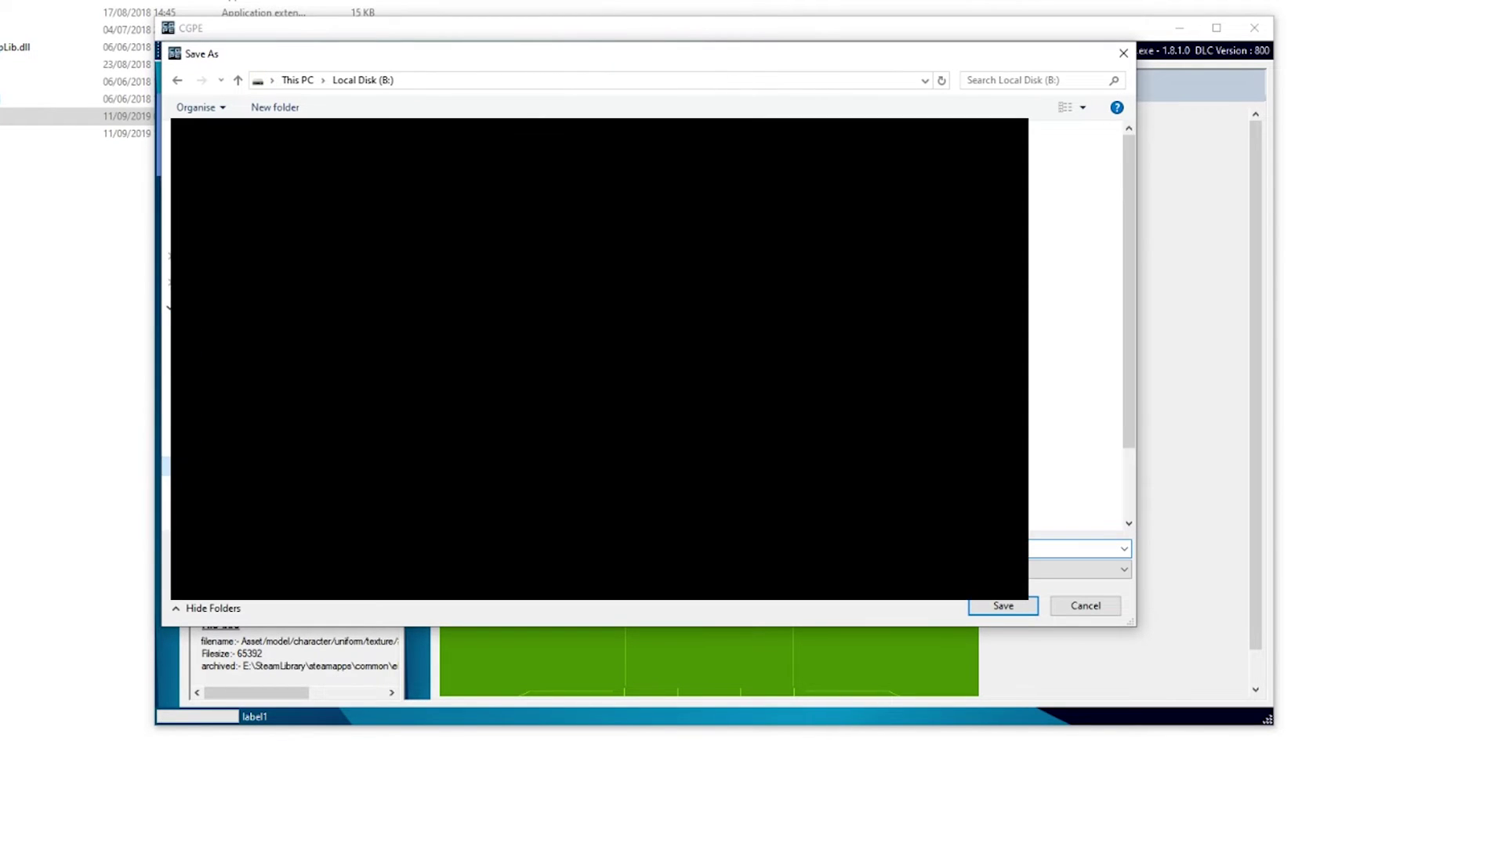
{"action": "double_click", "coordinate": [410, 228]}
{"action": "double_click", "coordinate": [410, 228]}
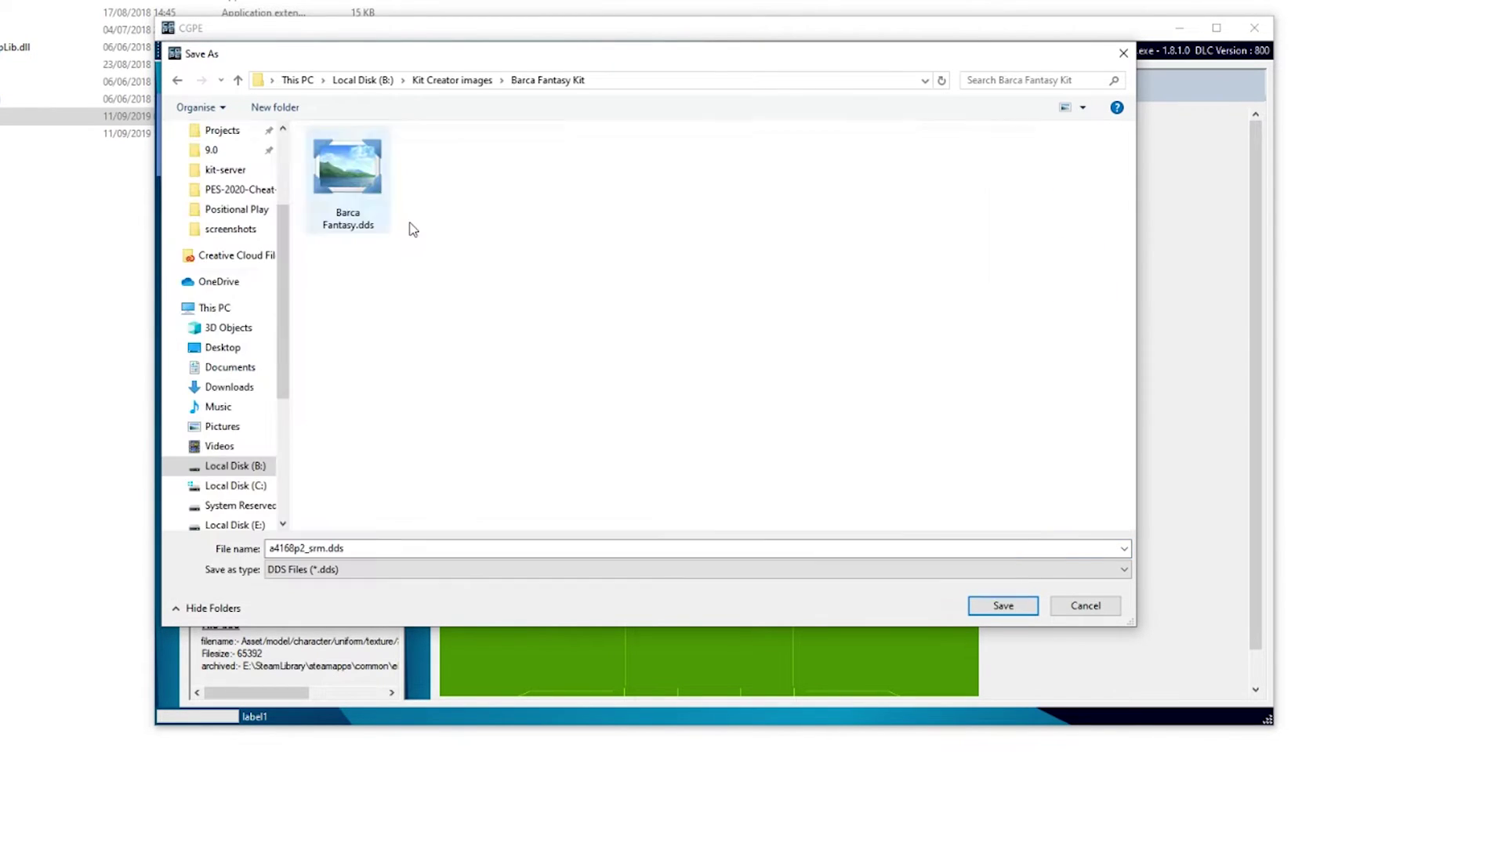
{"action": "left_click", "coordinate": [1010, 609]}
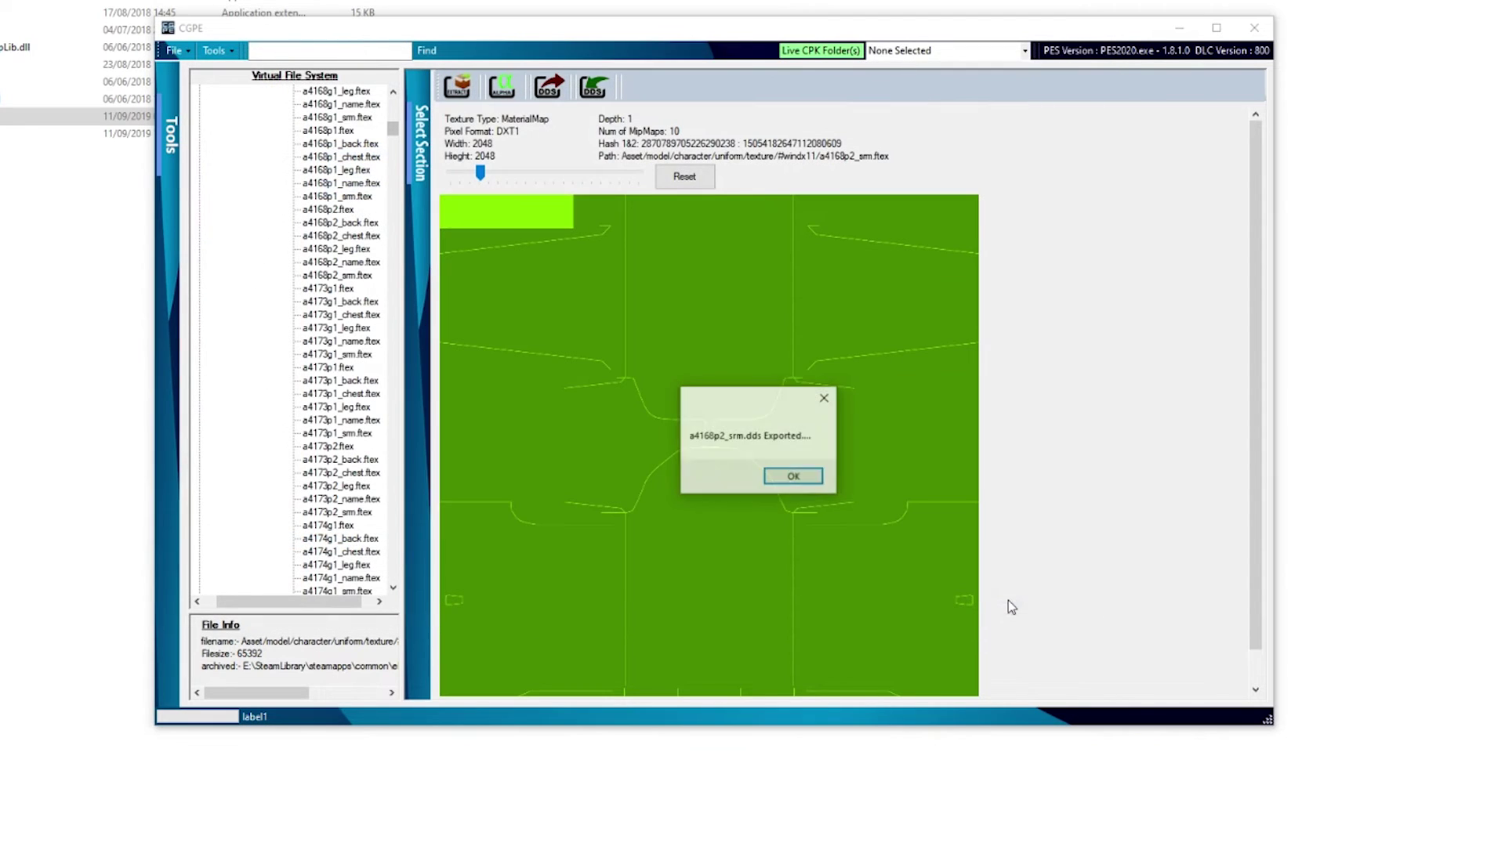
{"action": "left_click", "coordinate": [793, 478]}
{"action": "left_click", "coordinate": [1179, 28]}
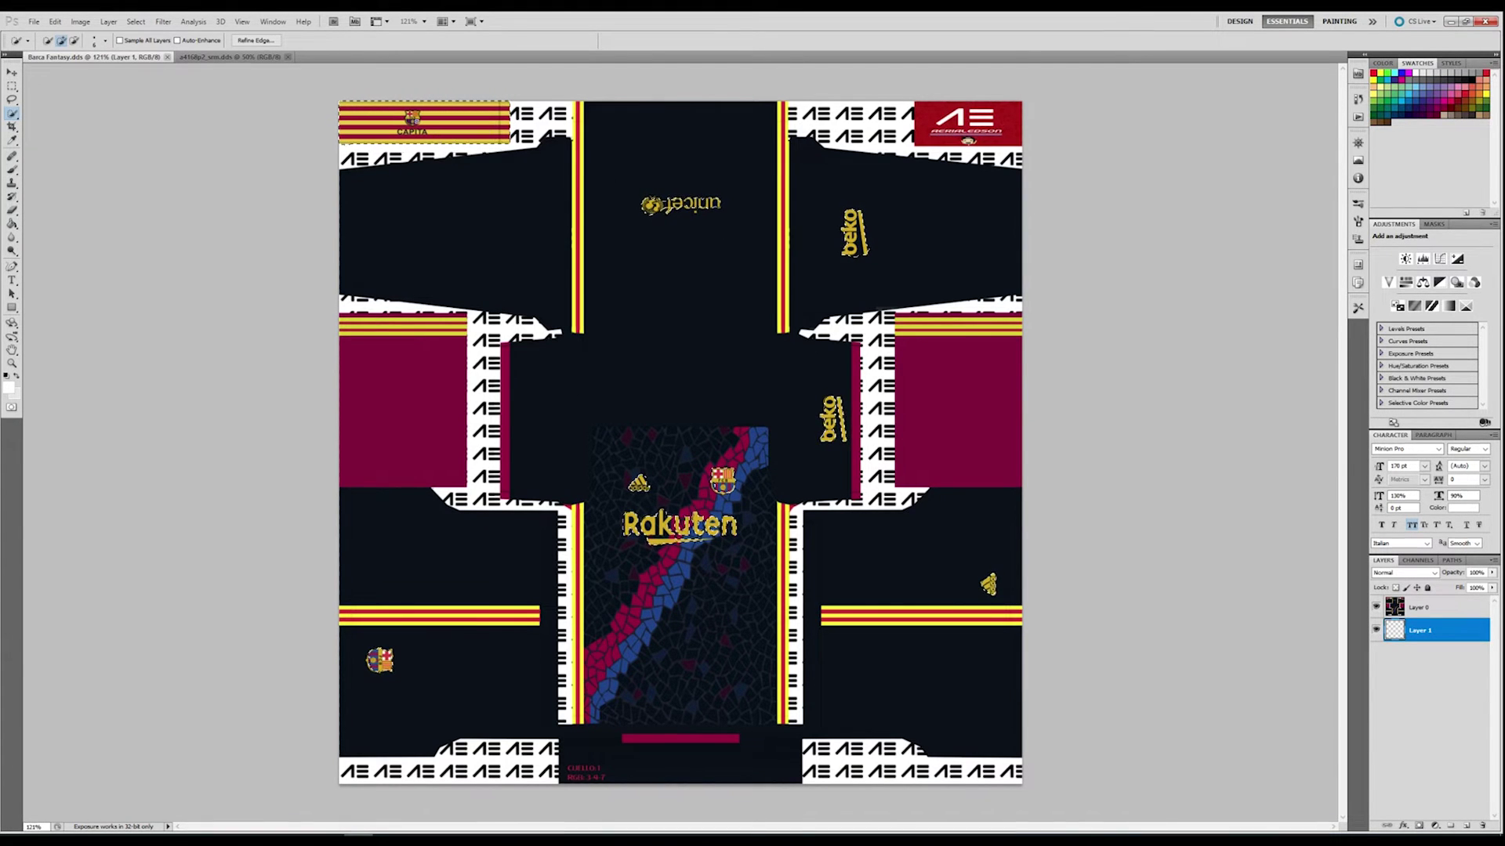
Copy the entire Alpha 1 channel, paste it into Layer 1 of Barca Fantasy.dds and clear the selection
{"action": "left_click", "coordinate": [1418, 561]}
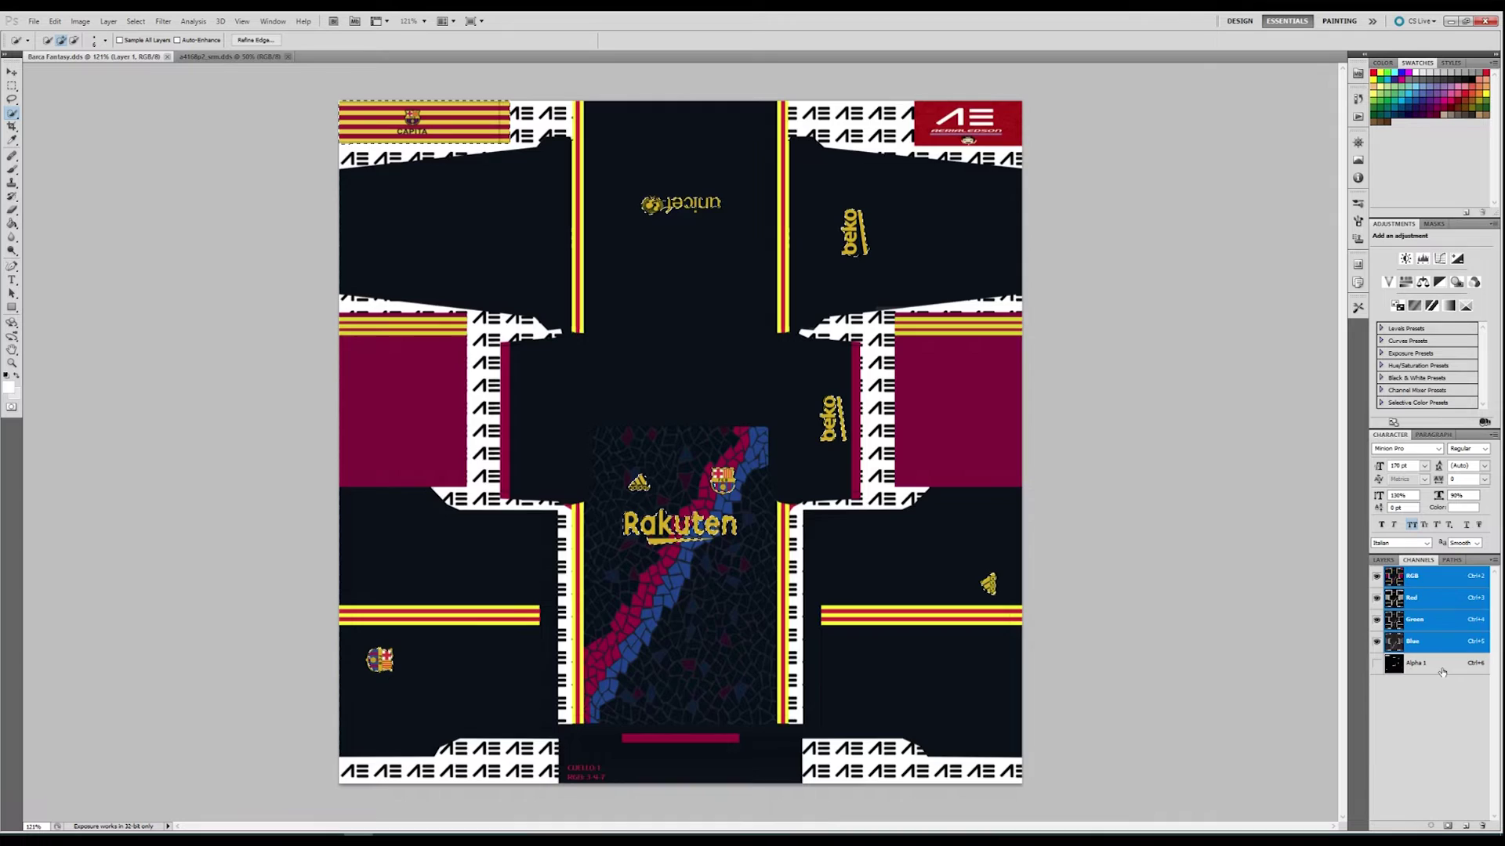
{"action": "left_click", "coordinate": [1415, 663]}
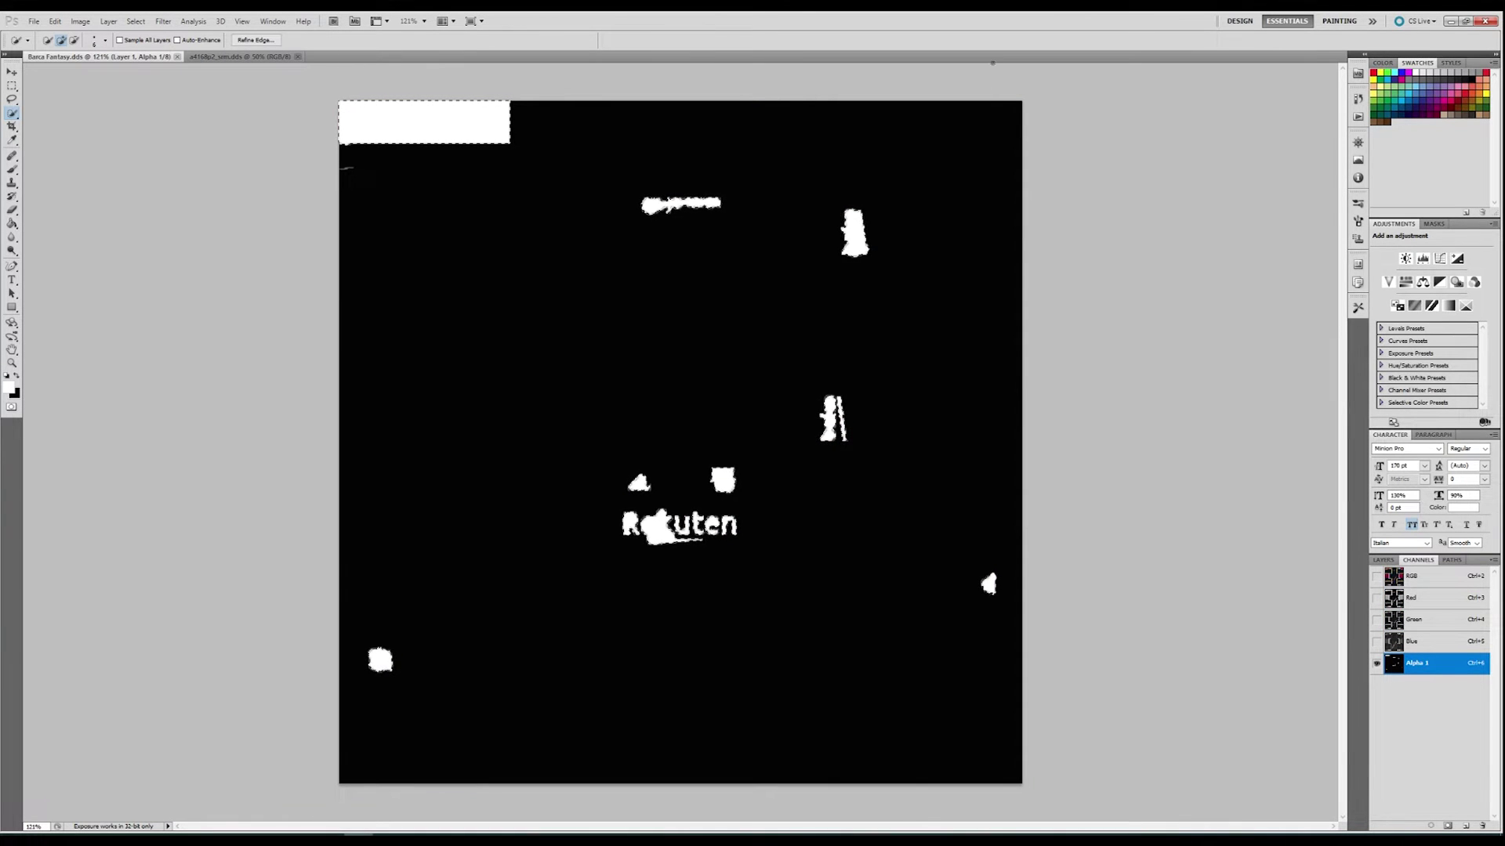
{"action": "key", "text": "ctrl+a"}
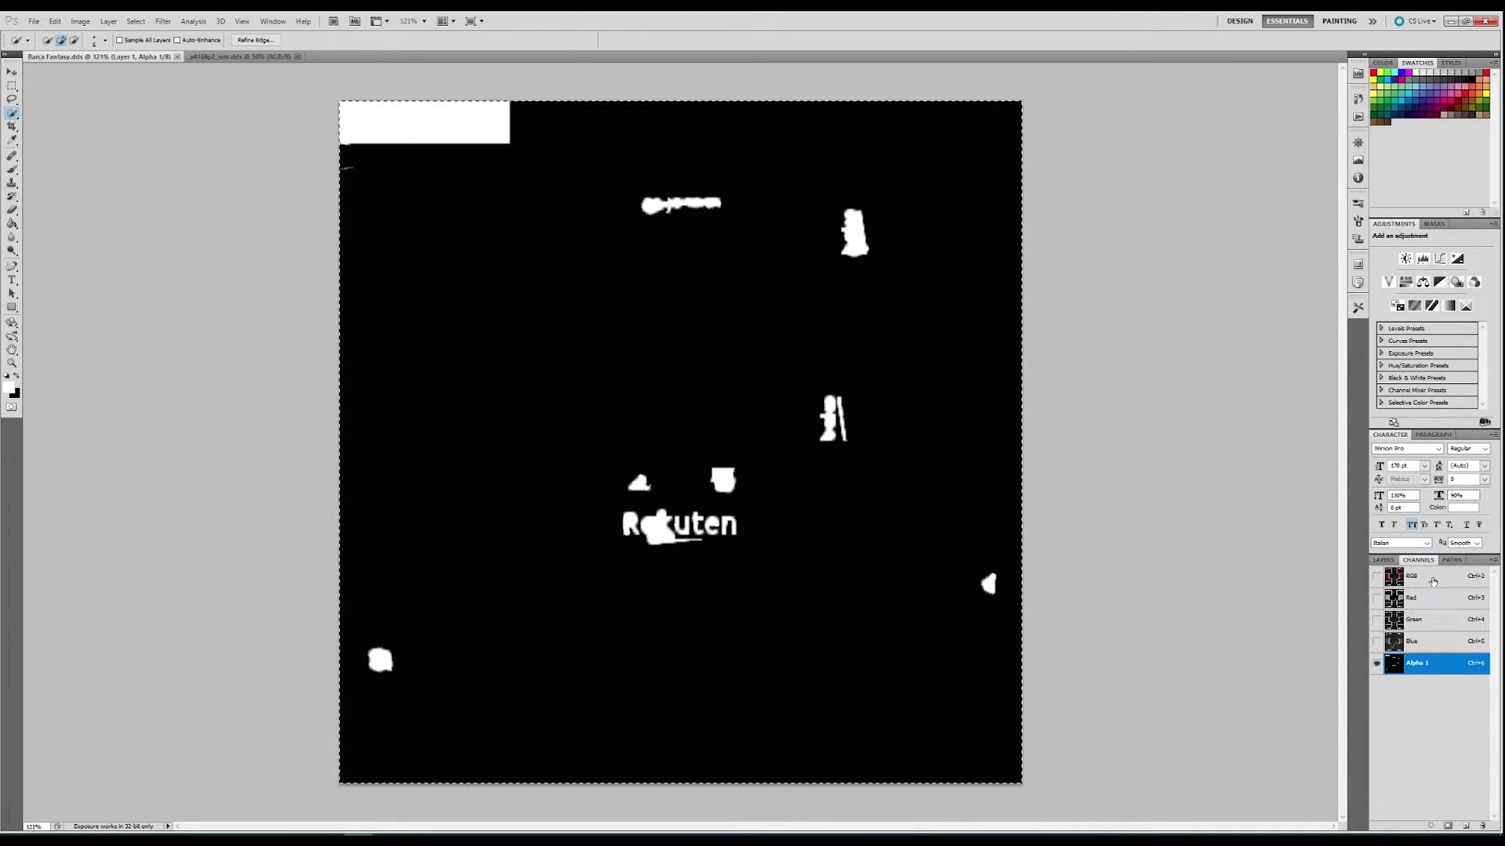
{"action": "key", "text": "ctrl+2"}
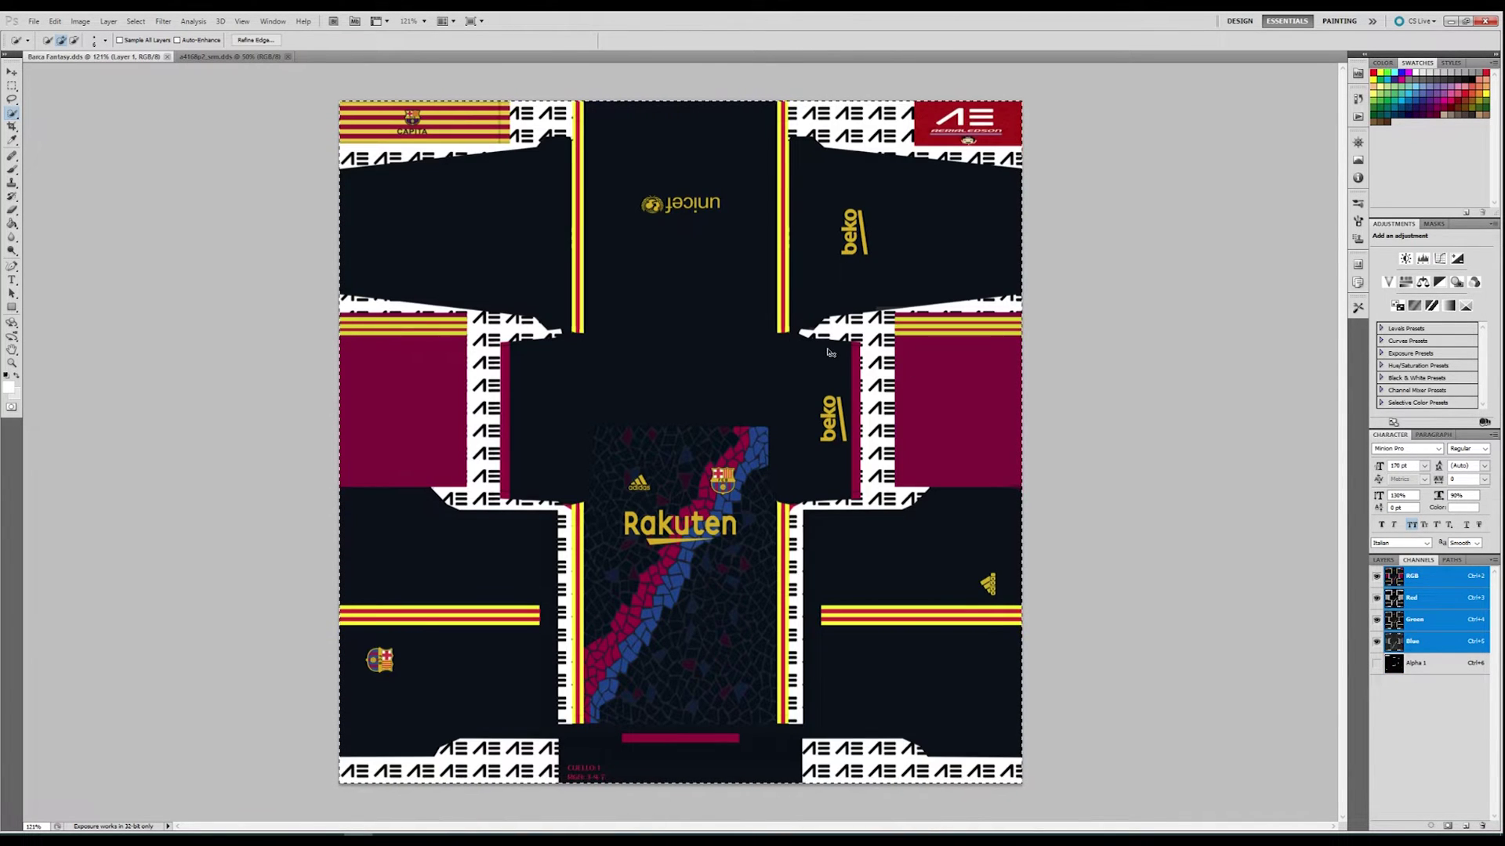
{"action": "key", "text": "ctrl+d"}
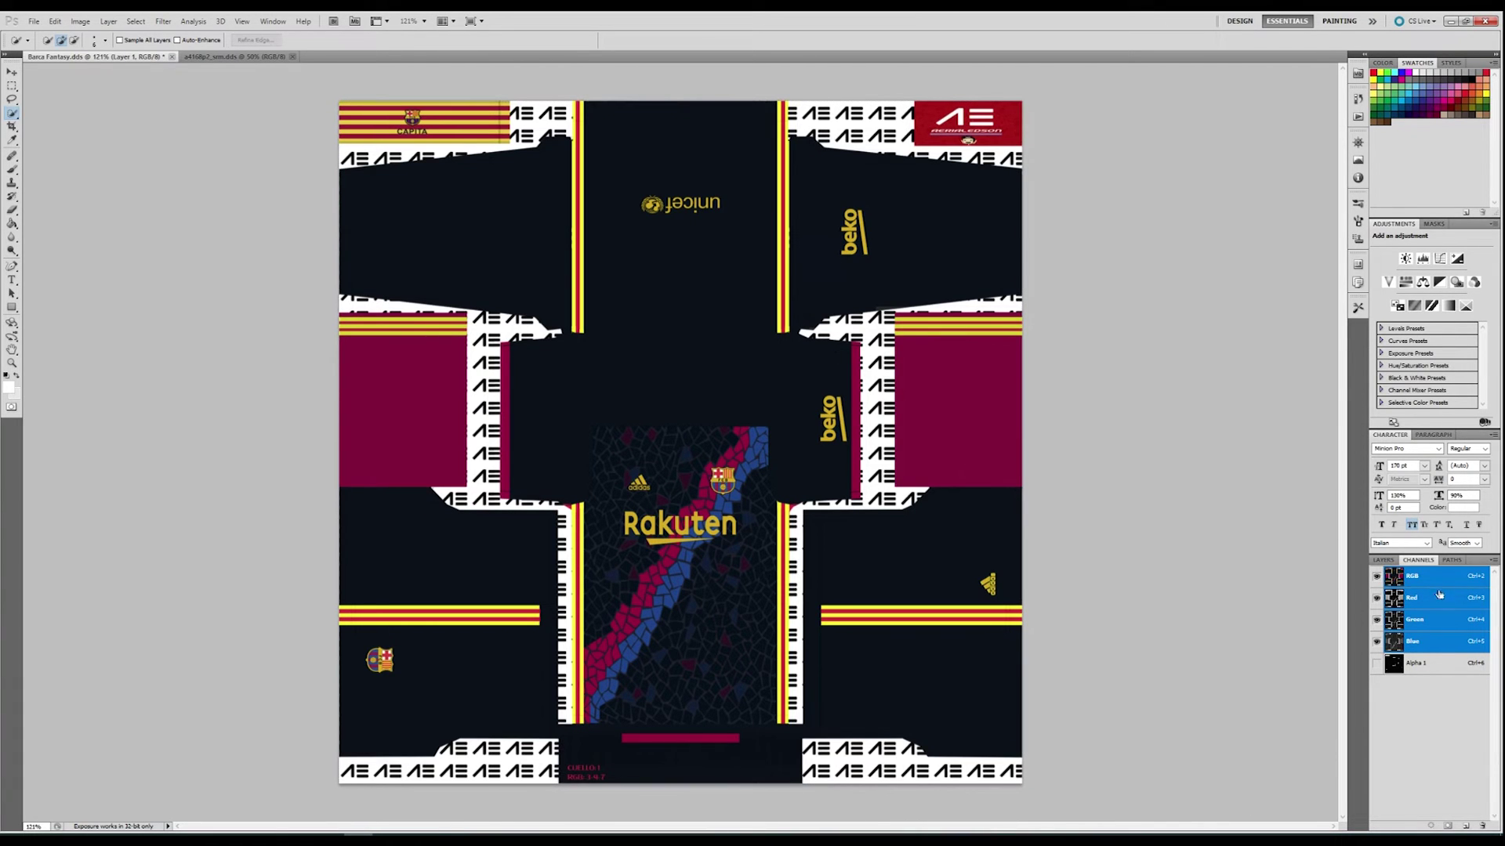
{"action": "left_click", "coordinate": [1383, 560]}
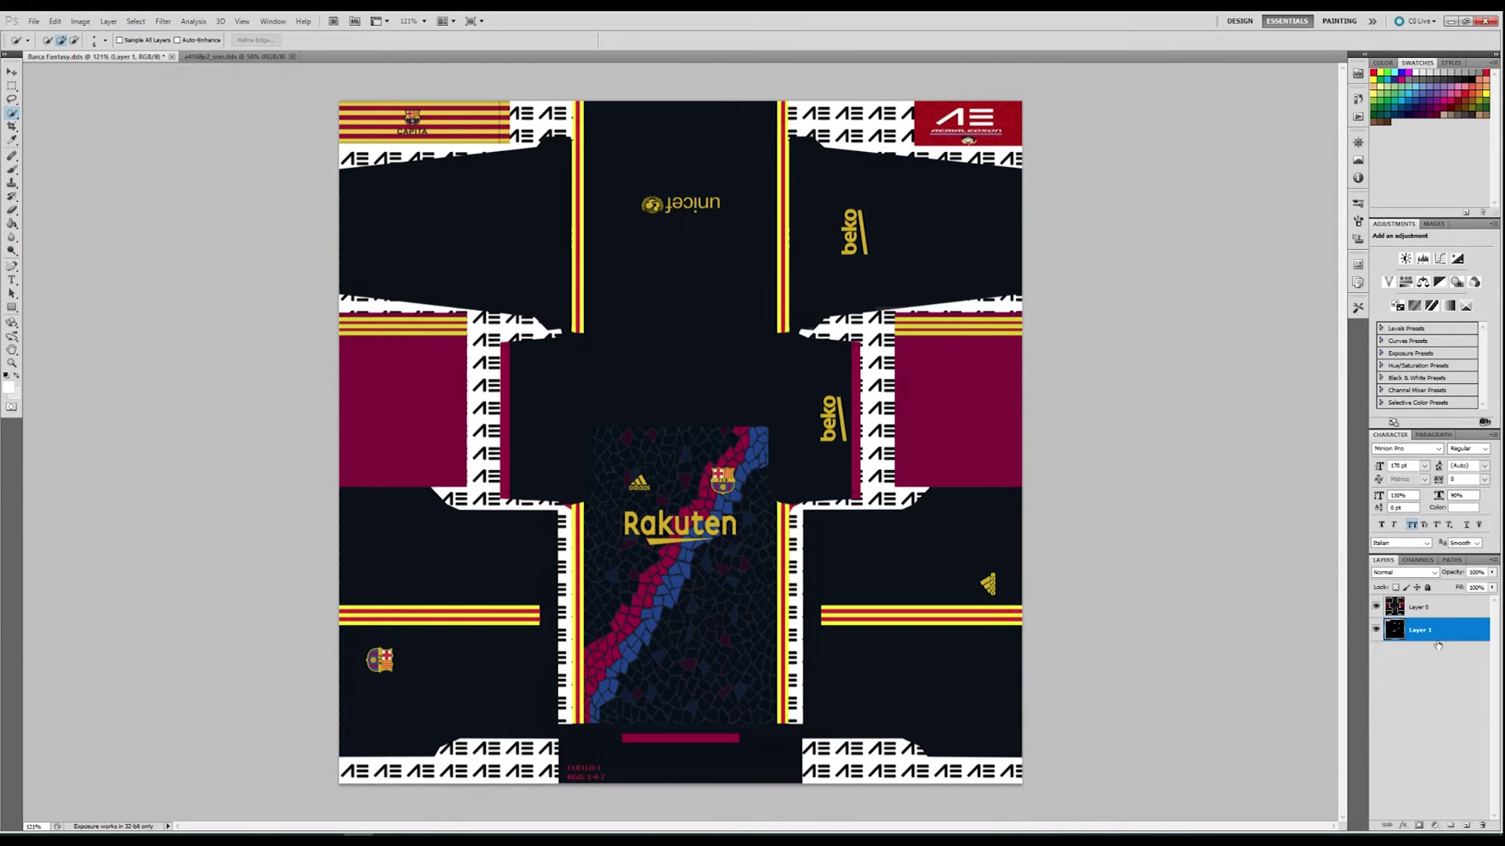
Delete Layer 0 with the kit artwork and remove the Alpha 1 channel
{"action": "left_click", "coordinate": [1430, 610]}
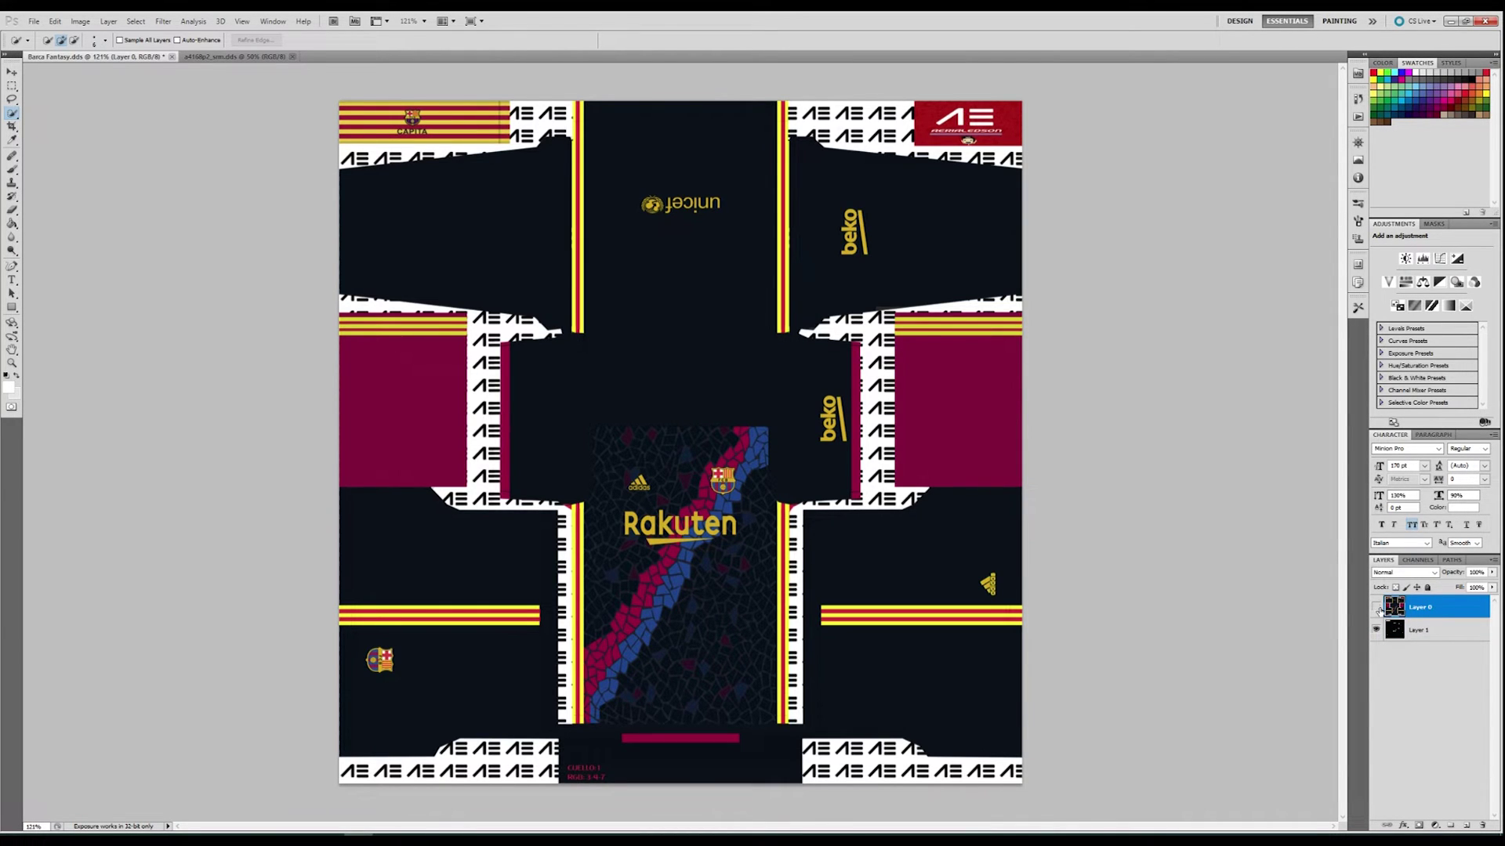
{"action": "left_click", "coordinate": [1377, 607]}
{"action": "left_click", "coordinate": [1377, 608]}
{"action": "key", "text": "Delete"}
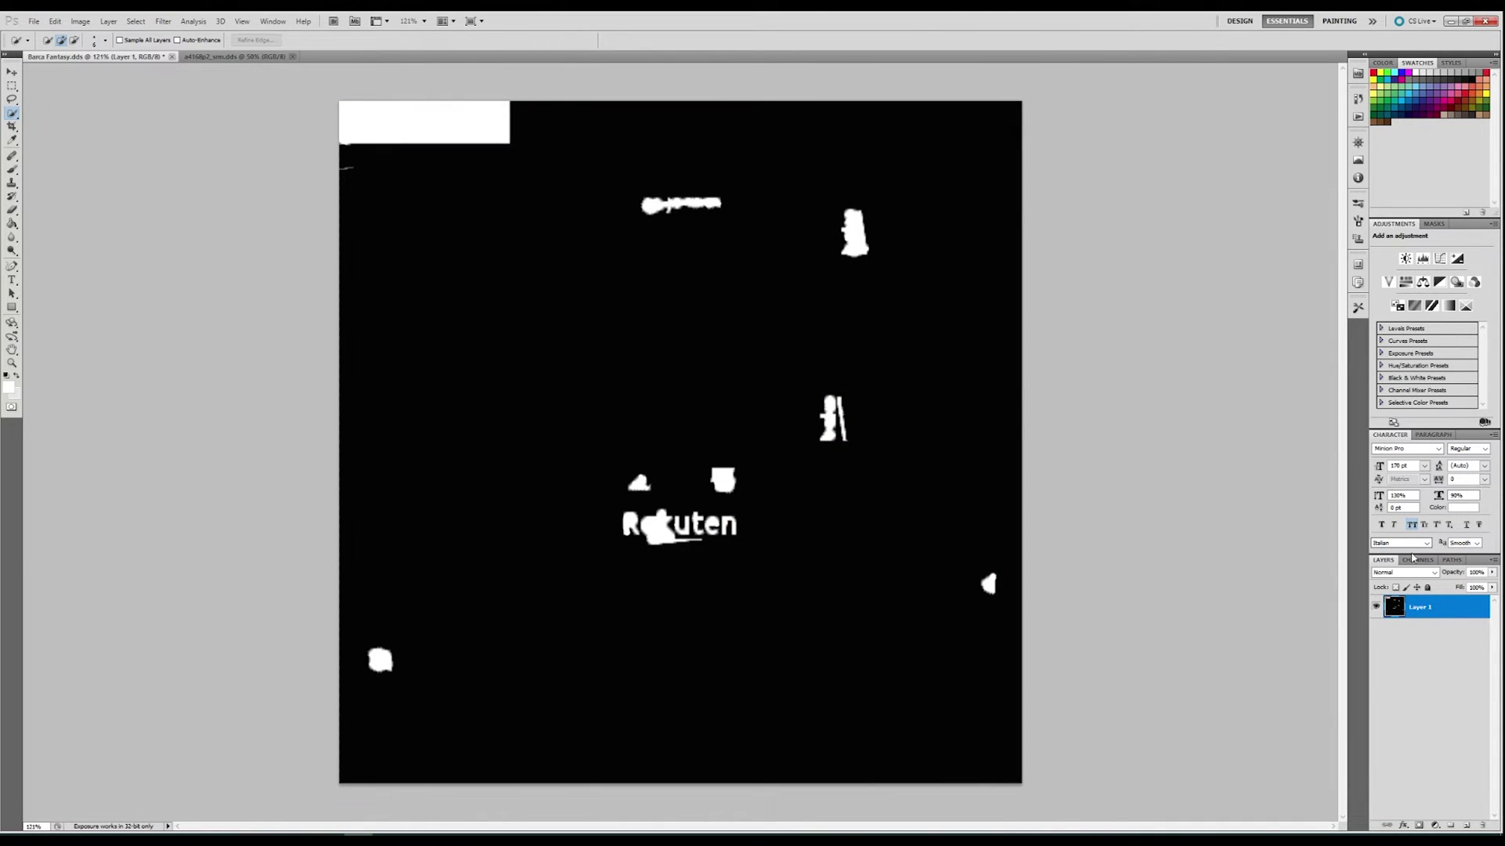
{"action": "left_click", "coordinate": [1418, 560]}
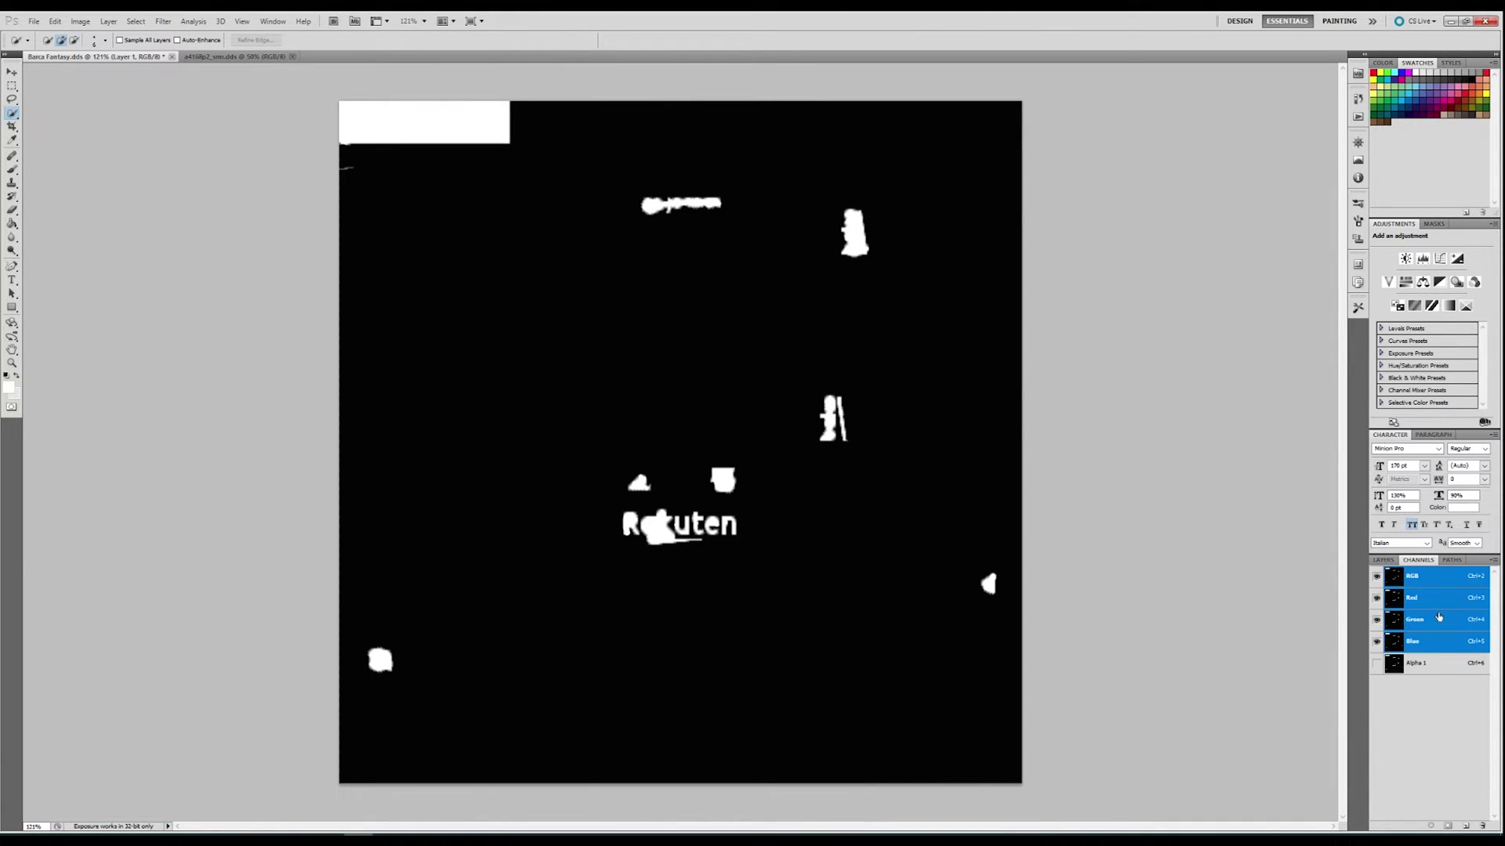
{"action": "right_click", "coordinate": [1435, 672]}
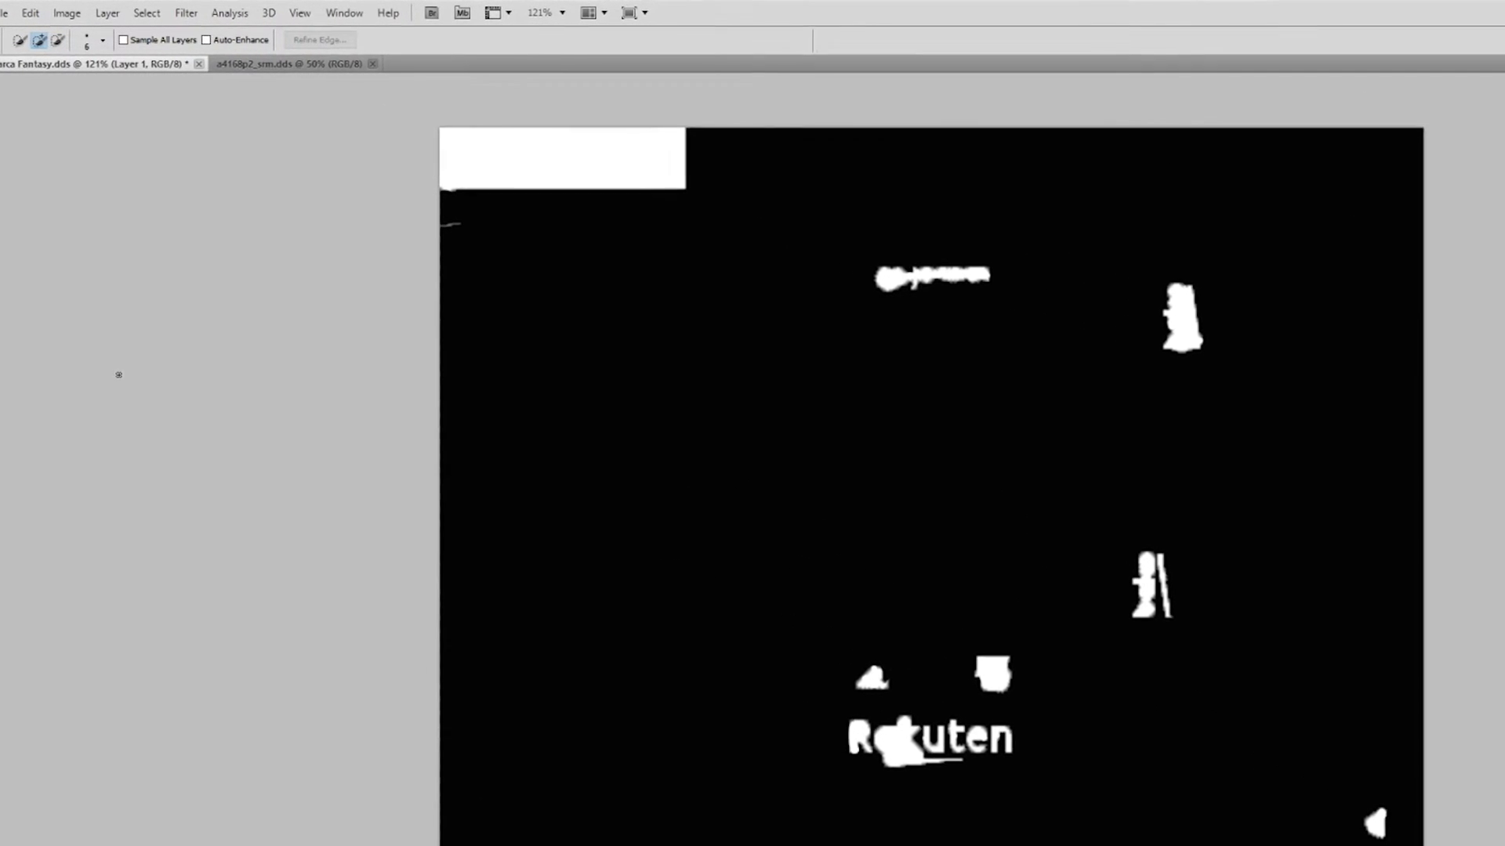
Apply Match Color to Layer 1 using a4168p2_srm.dds as the source
{"action": "left_click", "coordinate": [69, 14]}
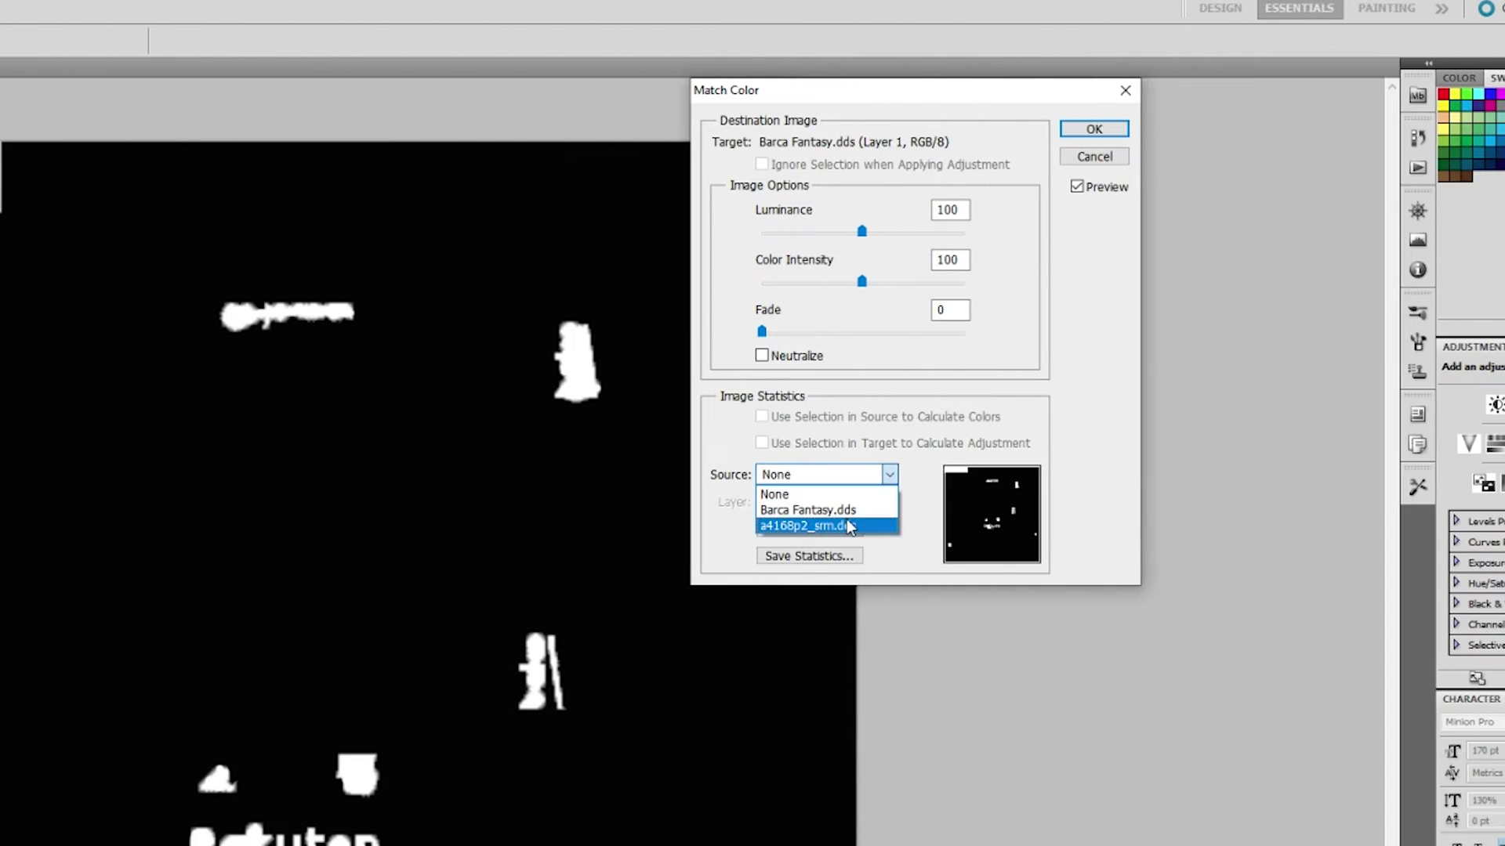
{"action": "left_click", "coordinate": [849, 527]}
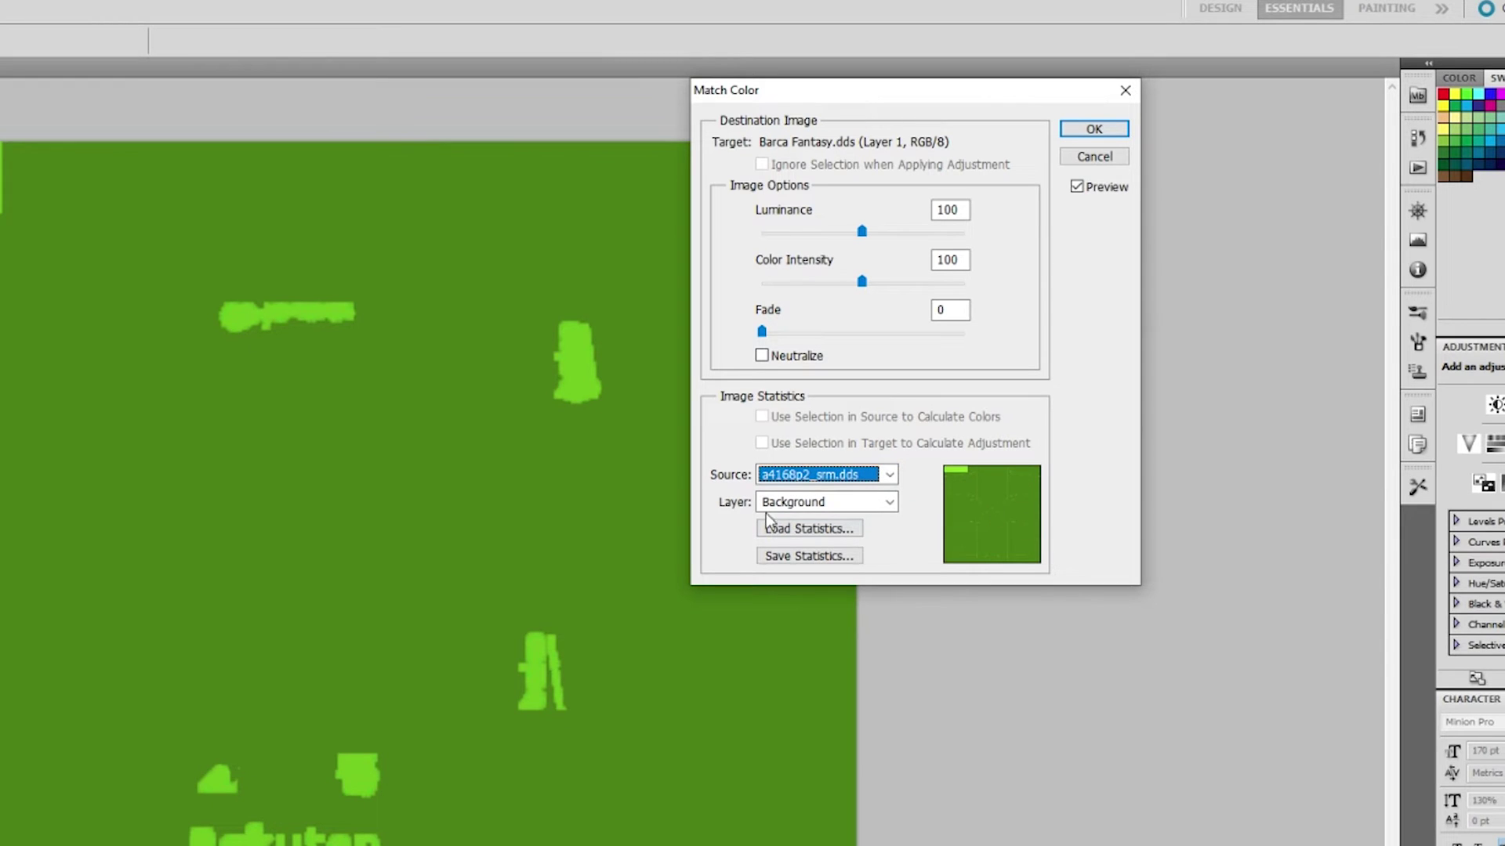
{"action": "left_click", "coordinate": [1093, 130]}
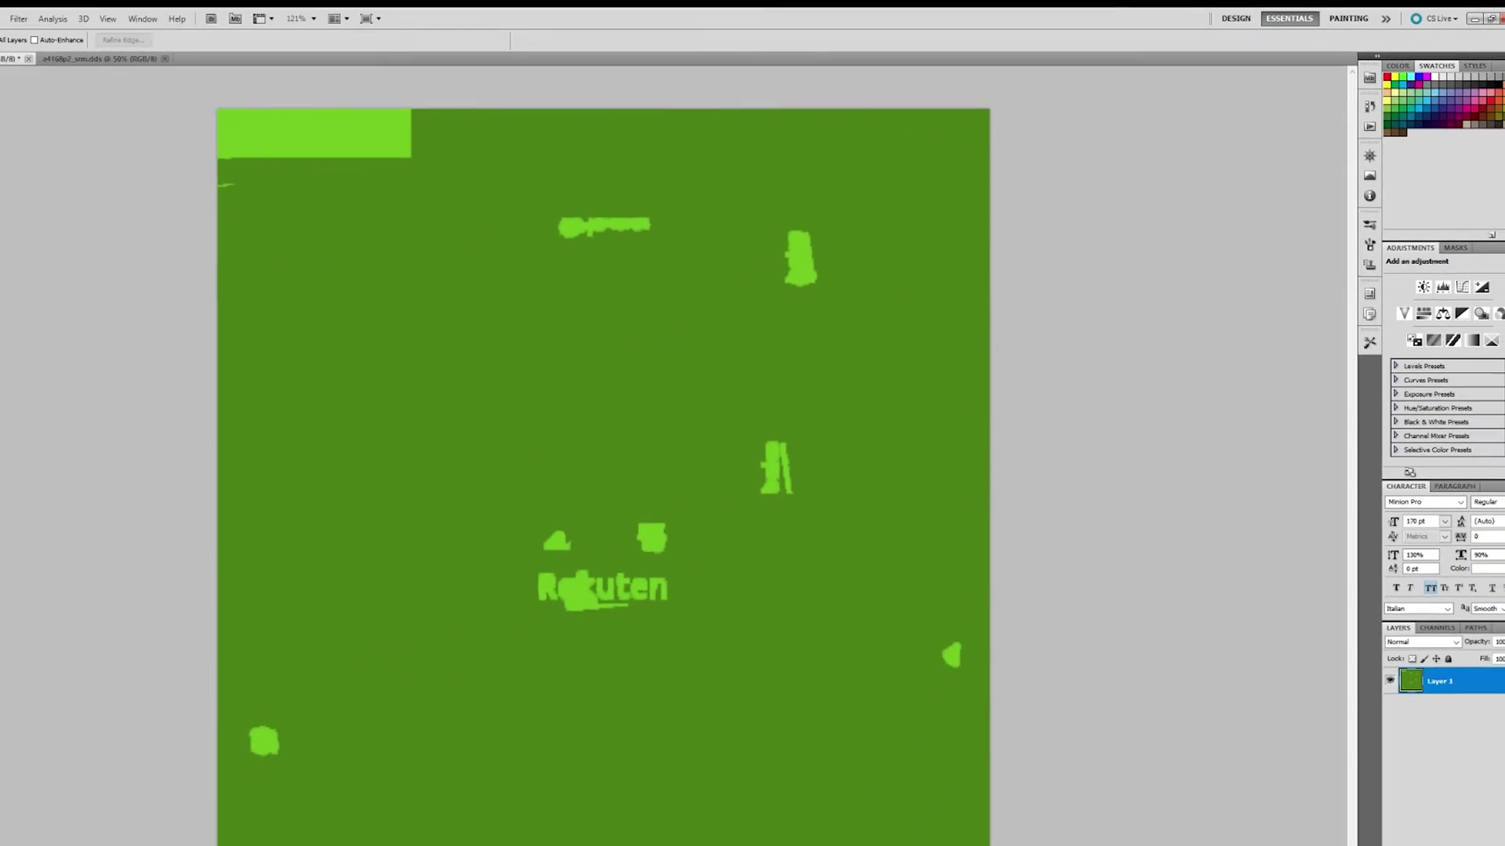
Save the image as Barca Fantasy_srm.dds in Intel Texture Works format in the Barca Fantasy Kit folder
{"action": "left_click", "coordinate": [33, 21]}
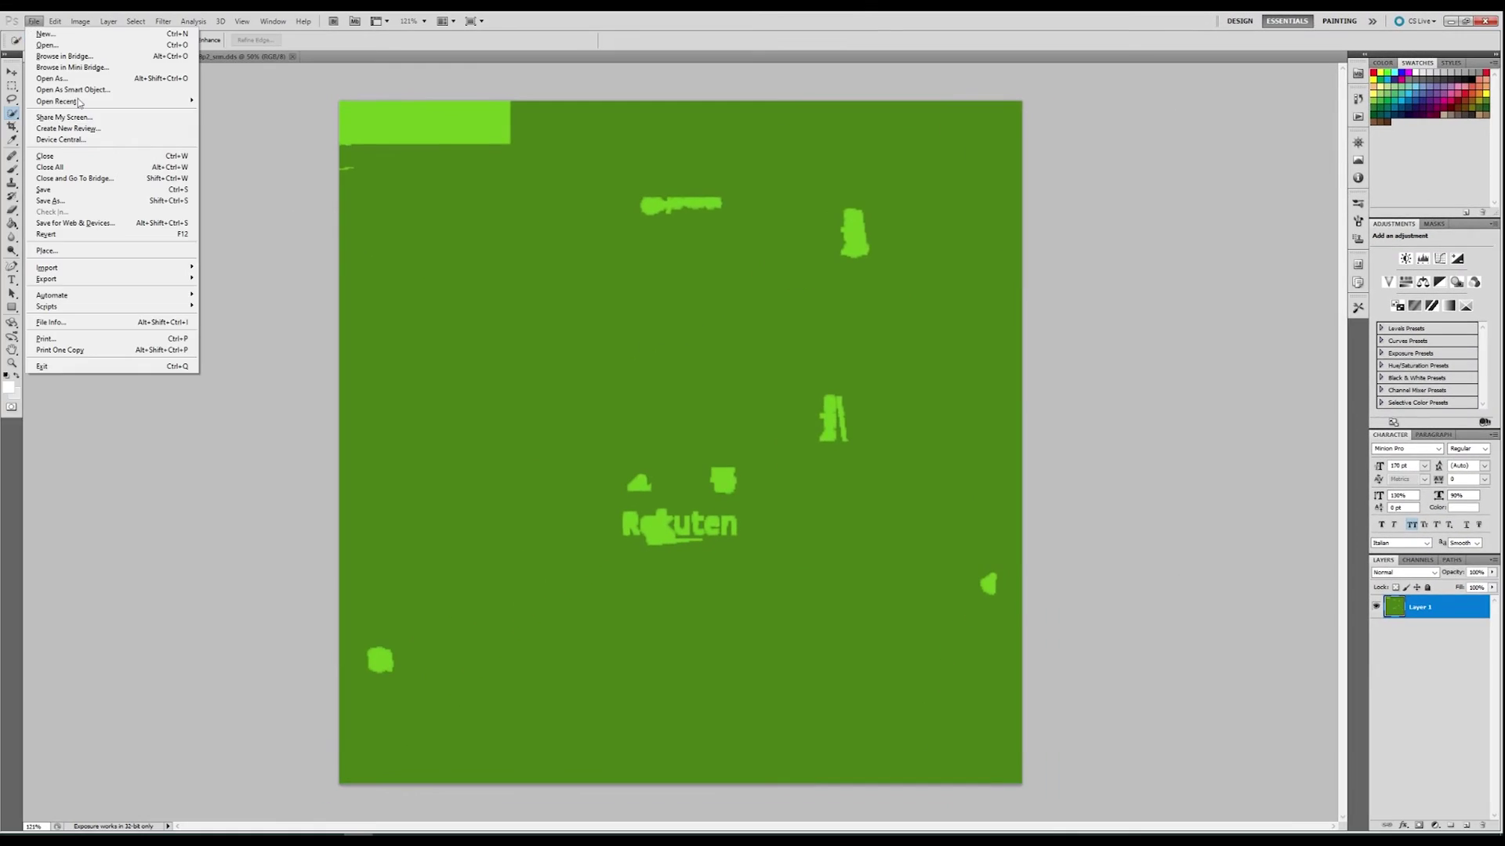
{"action": "left_click", "coordinate": [124, 201]}
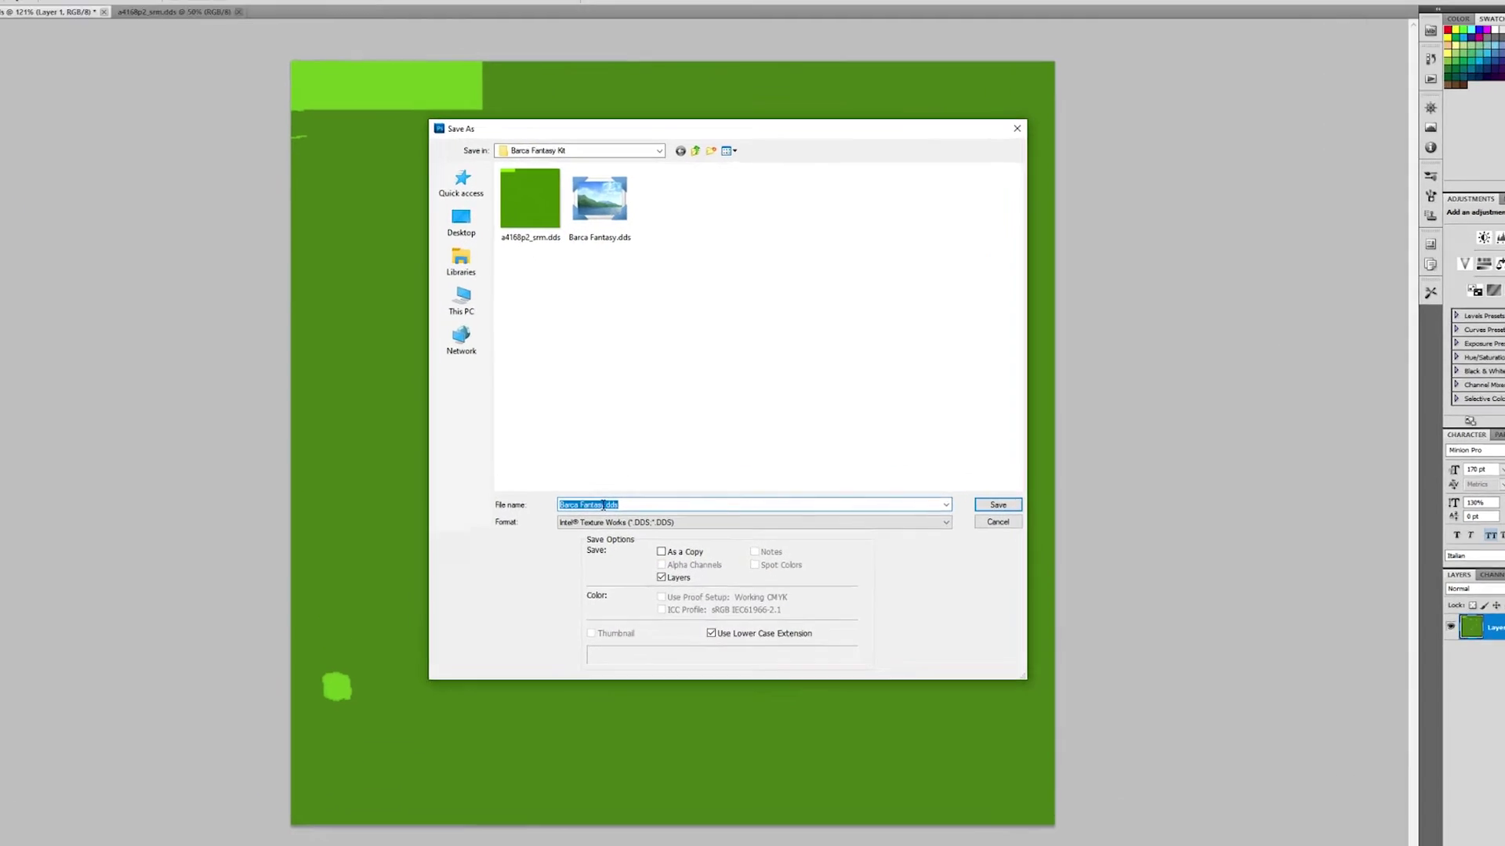
{"action": "left_click", "coordinate": [602, 505]}
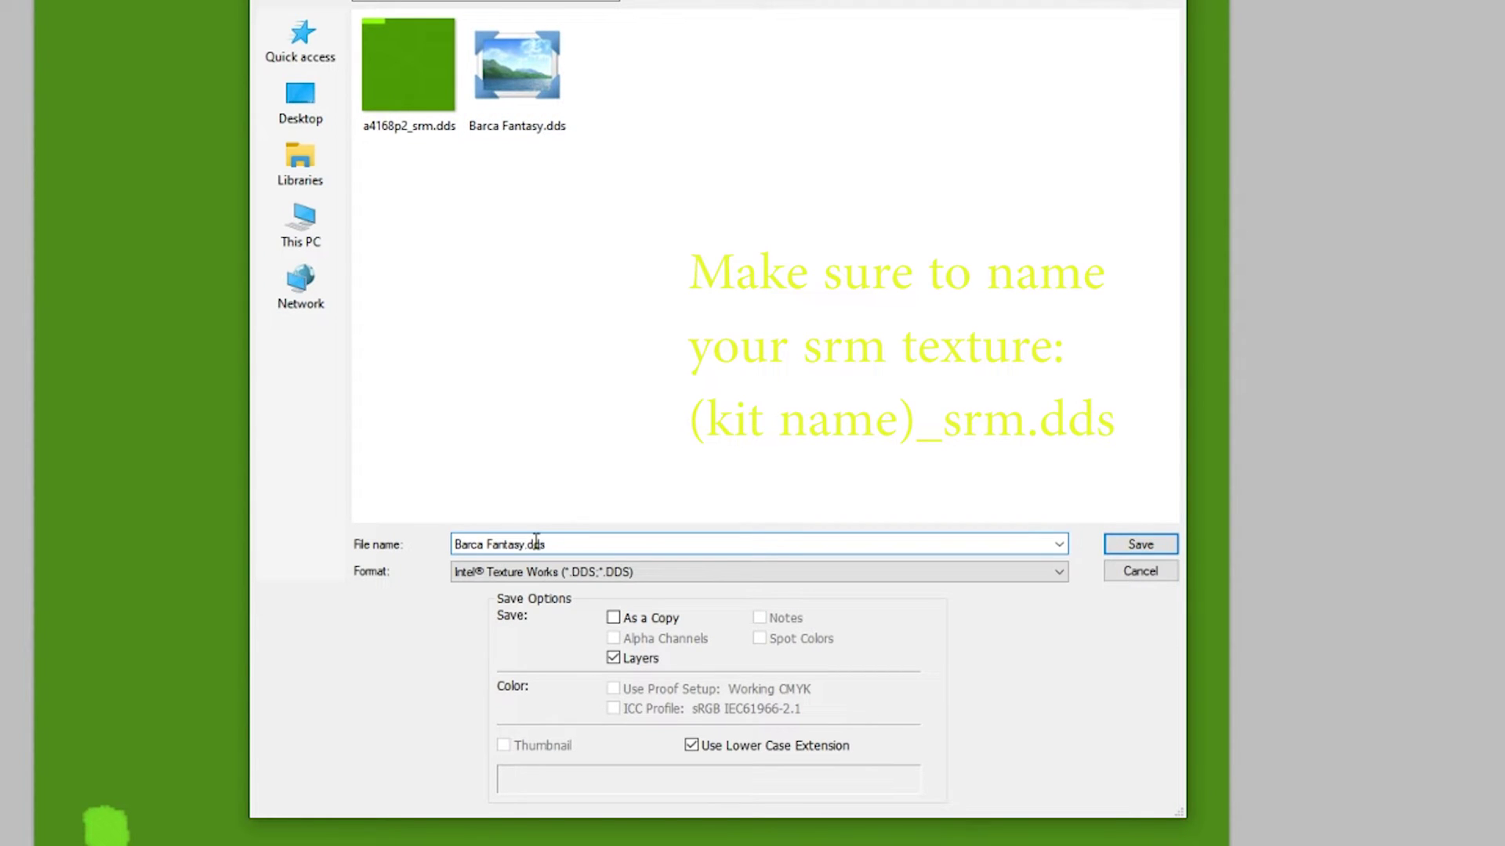
{"action": "type", "text": "_srm"}
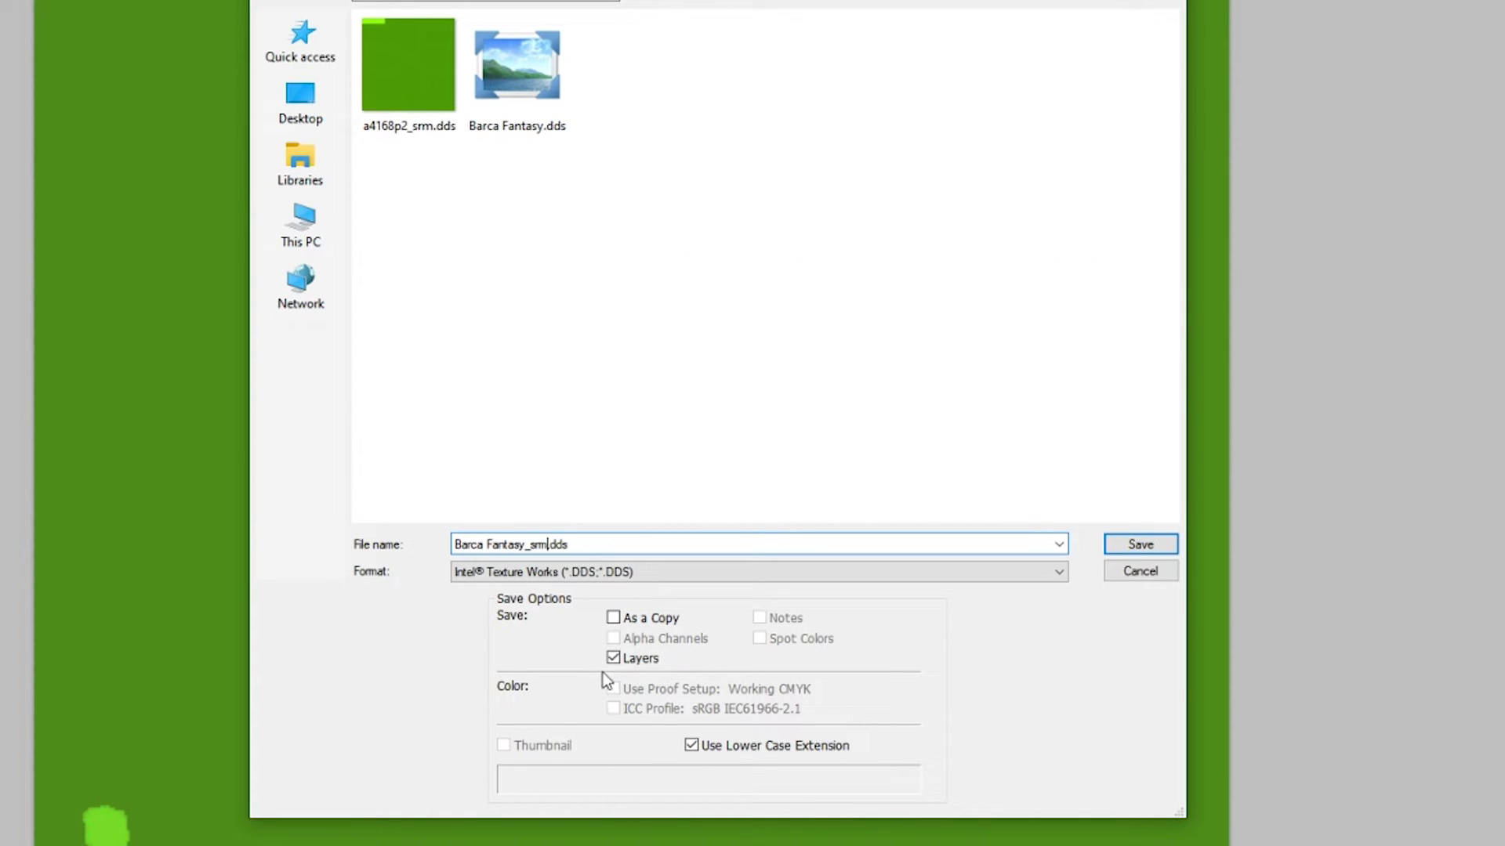
{"action": "left_click", "coordinate": [1138, 546]}
Export the DDS with texture type Color and BC1 4bpp (Linear) compression
{"action": "left_click", "coordinate": [729, 139]}
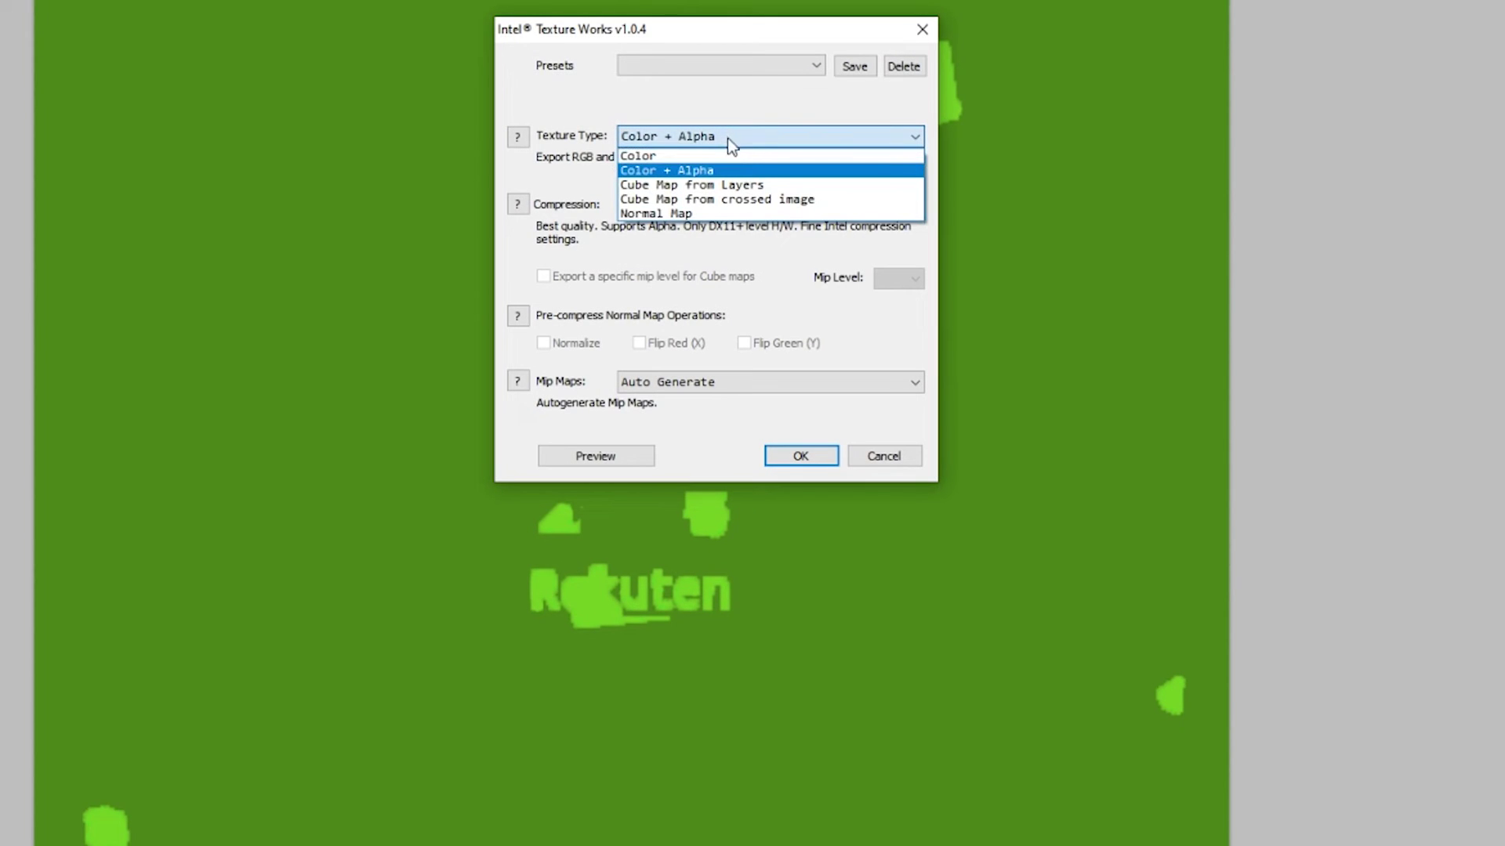
{"action": "left_click", "coordinate": [731, 153]}
{"action": "left_click", "coordinate": [729, 205]}
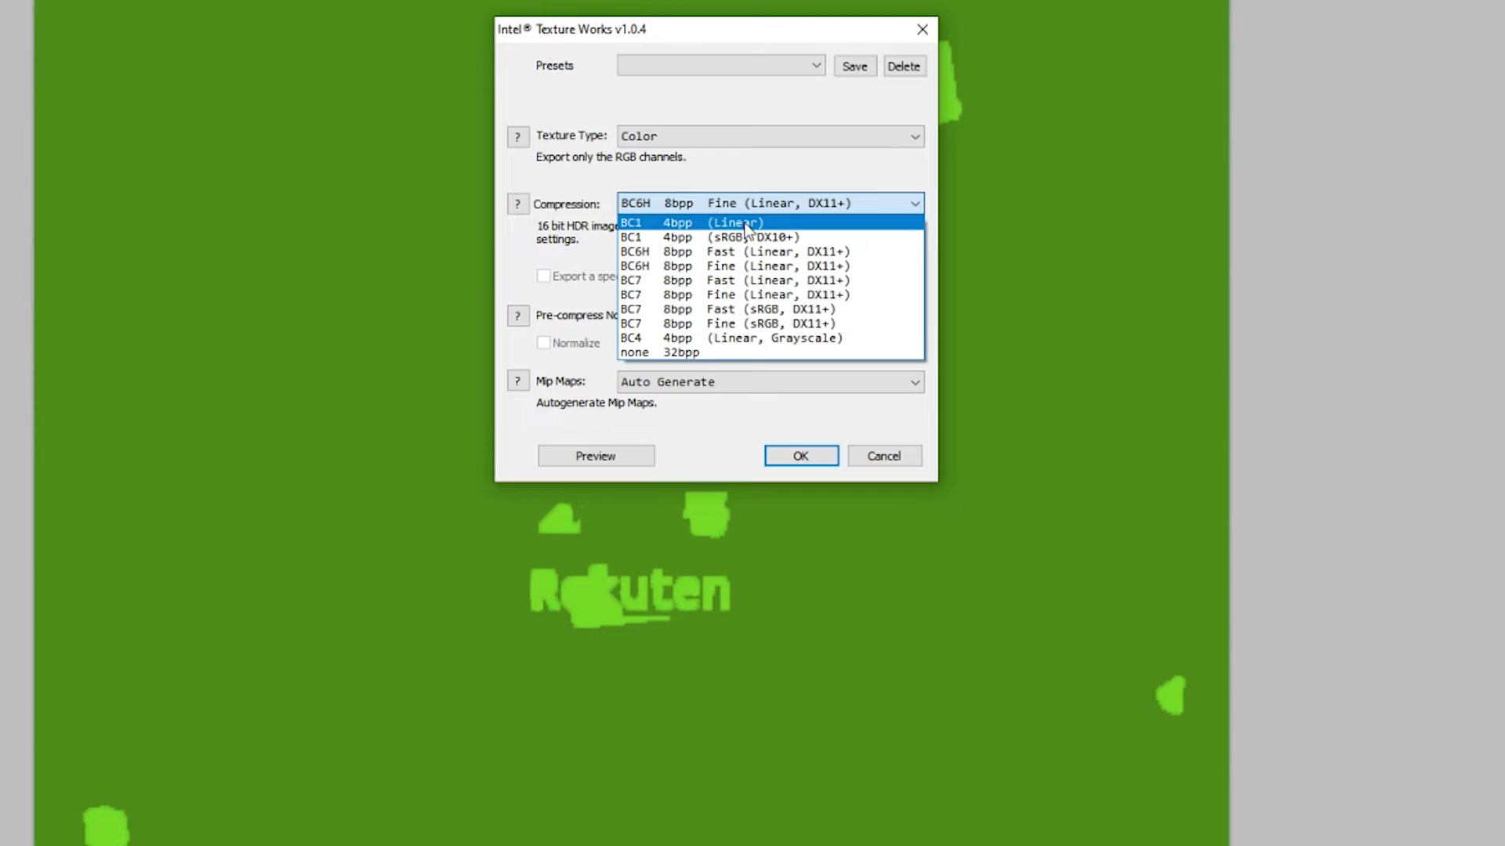
{"action": "left_click", "coordinate": [793, 223]}
{"action": "left_click", "coordinate": [797, 461]}
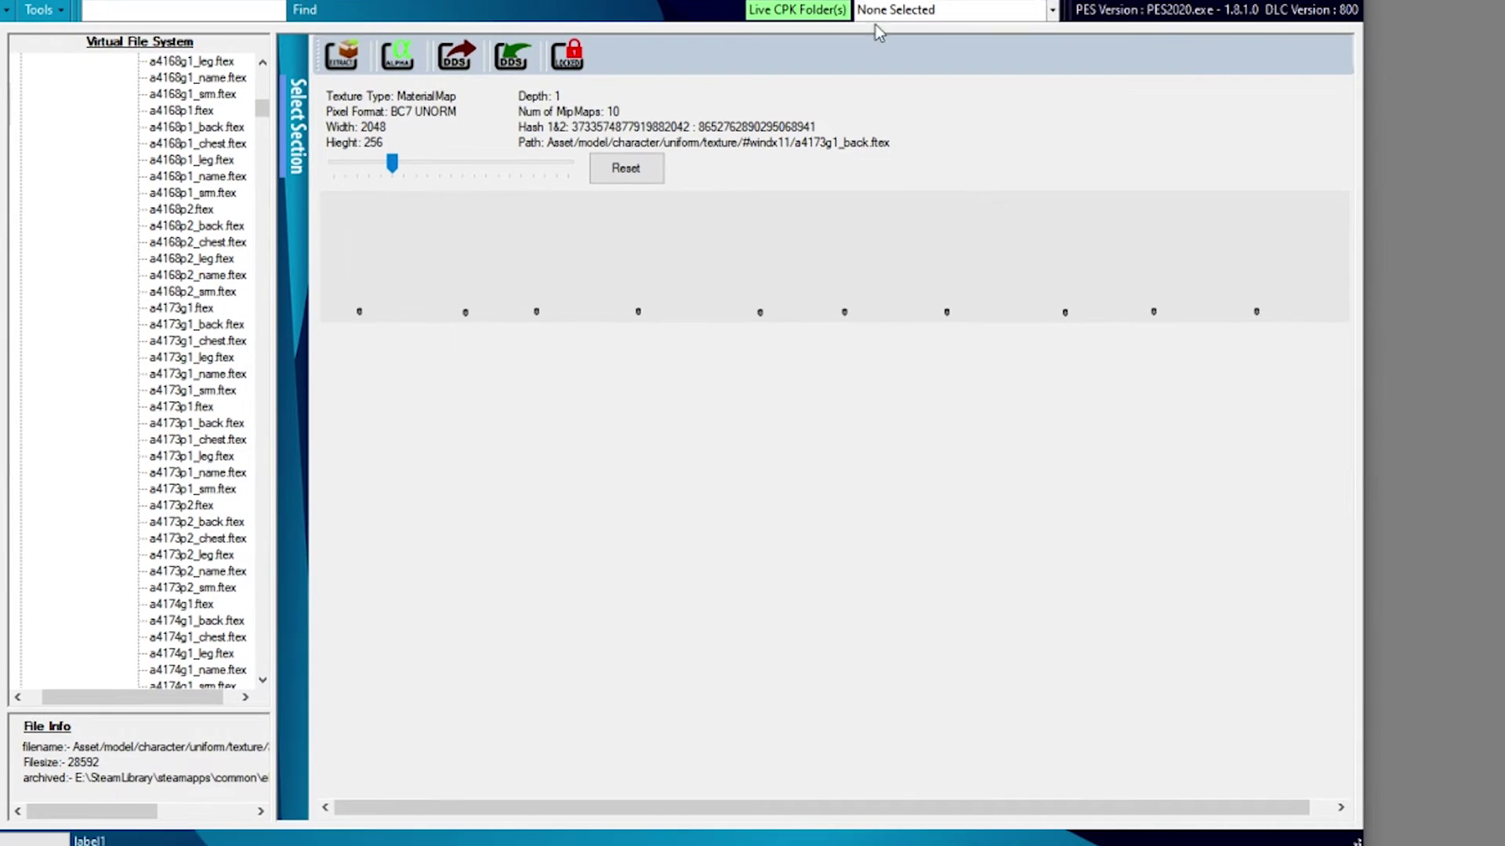
Switch from CGPE to the PESMaster website and search for barcelona
{"action": "left_click_drag", "start_coordinate": [262, 110], "coordinate": [263, 110]}
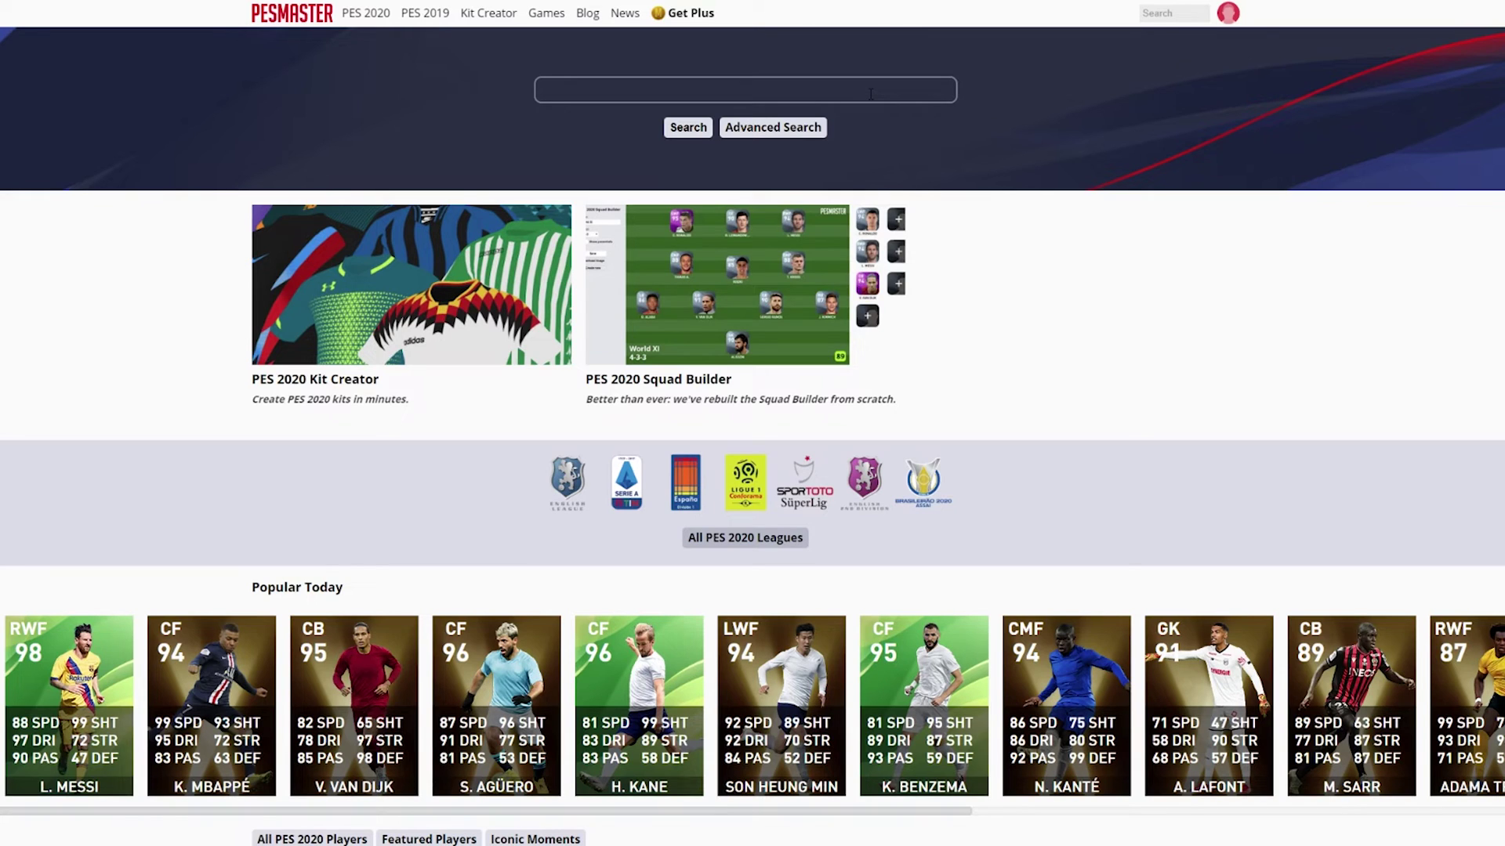
{"action": "left_click", "coordinate": [871, 94]}
{"action": "type", "text": "bar"}
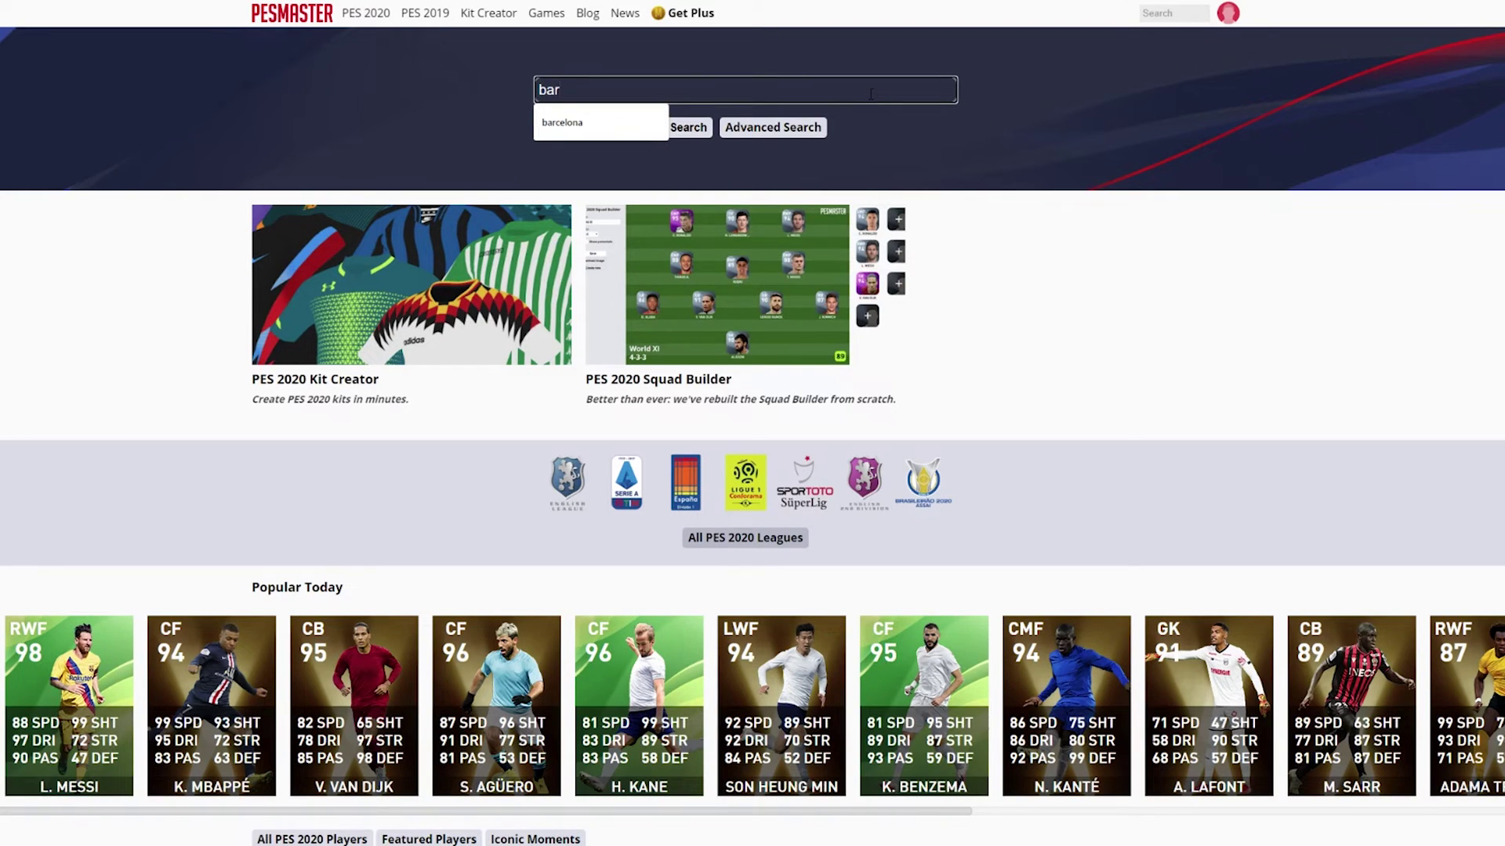
{"action": "type", "text": "celona"}
{"action": "key", "text": "Return"}
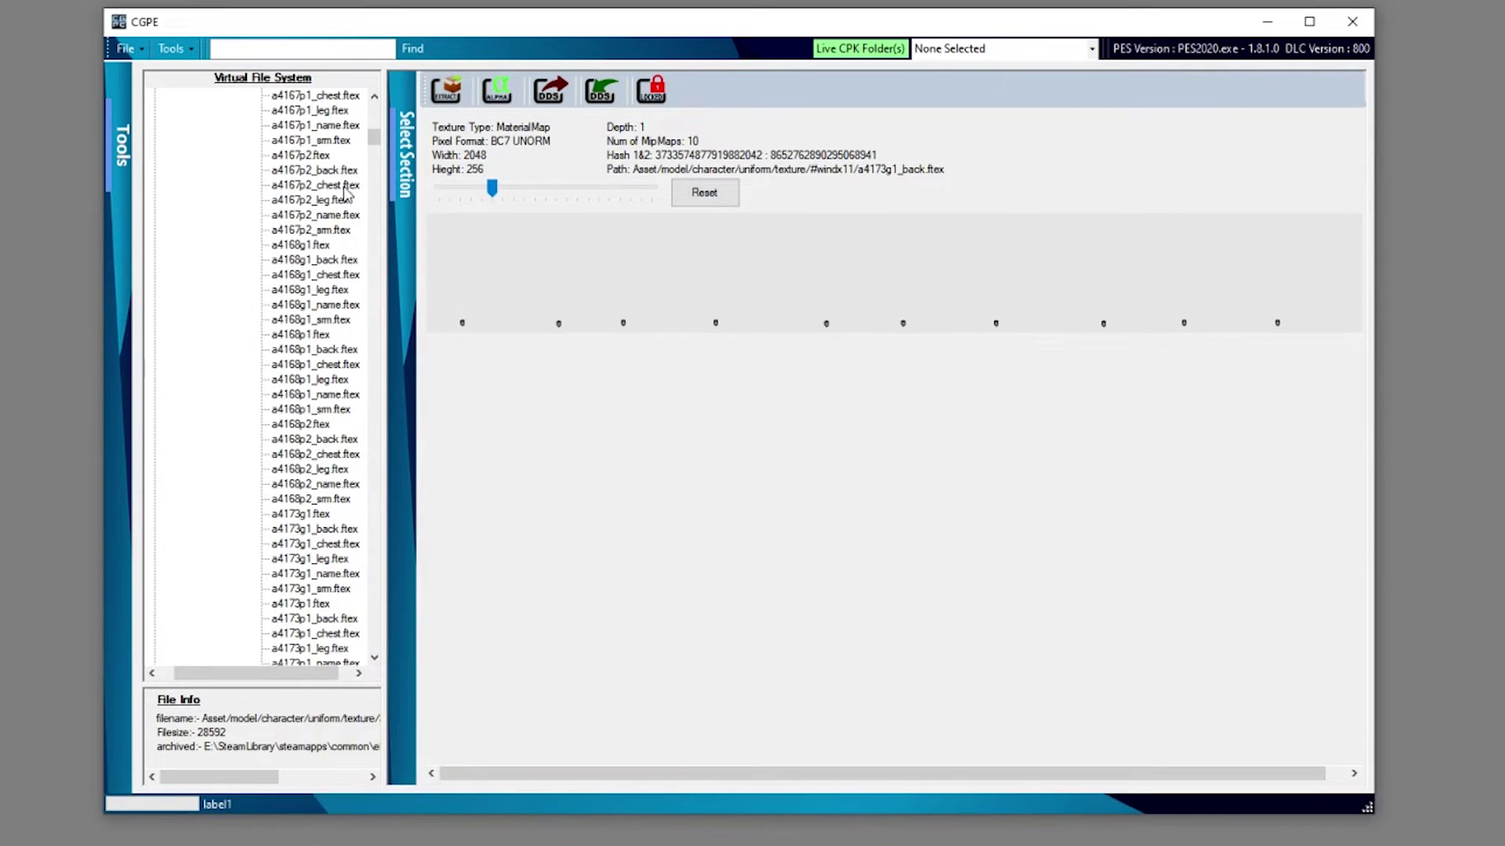
In CGPE, locate the u0108 files, preview u0108g1.ftex and u0108g1_back.ftex, and reduce the preview size
{"action": "left_click_drag", "start_coordinate": [378, 145], "coordinate": [379, 209]}
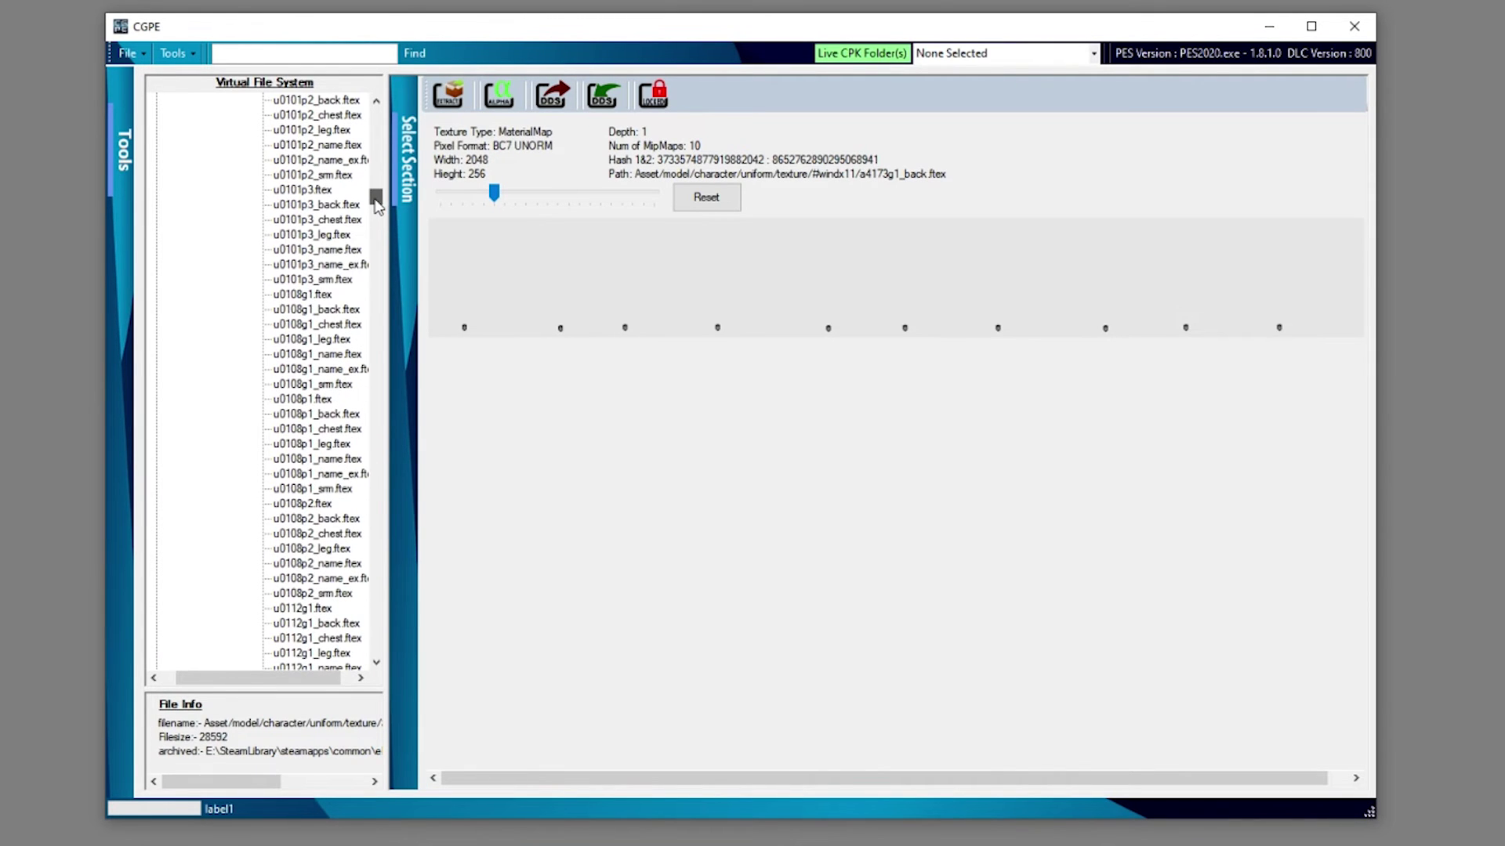
{"action": "left_click", "coordinate": [310, 296]}
{"action": "scroll", "coordinate": [300, 461], "scroll_direction": "down", "scroll_amount": 3}
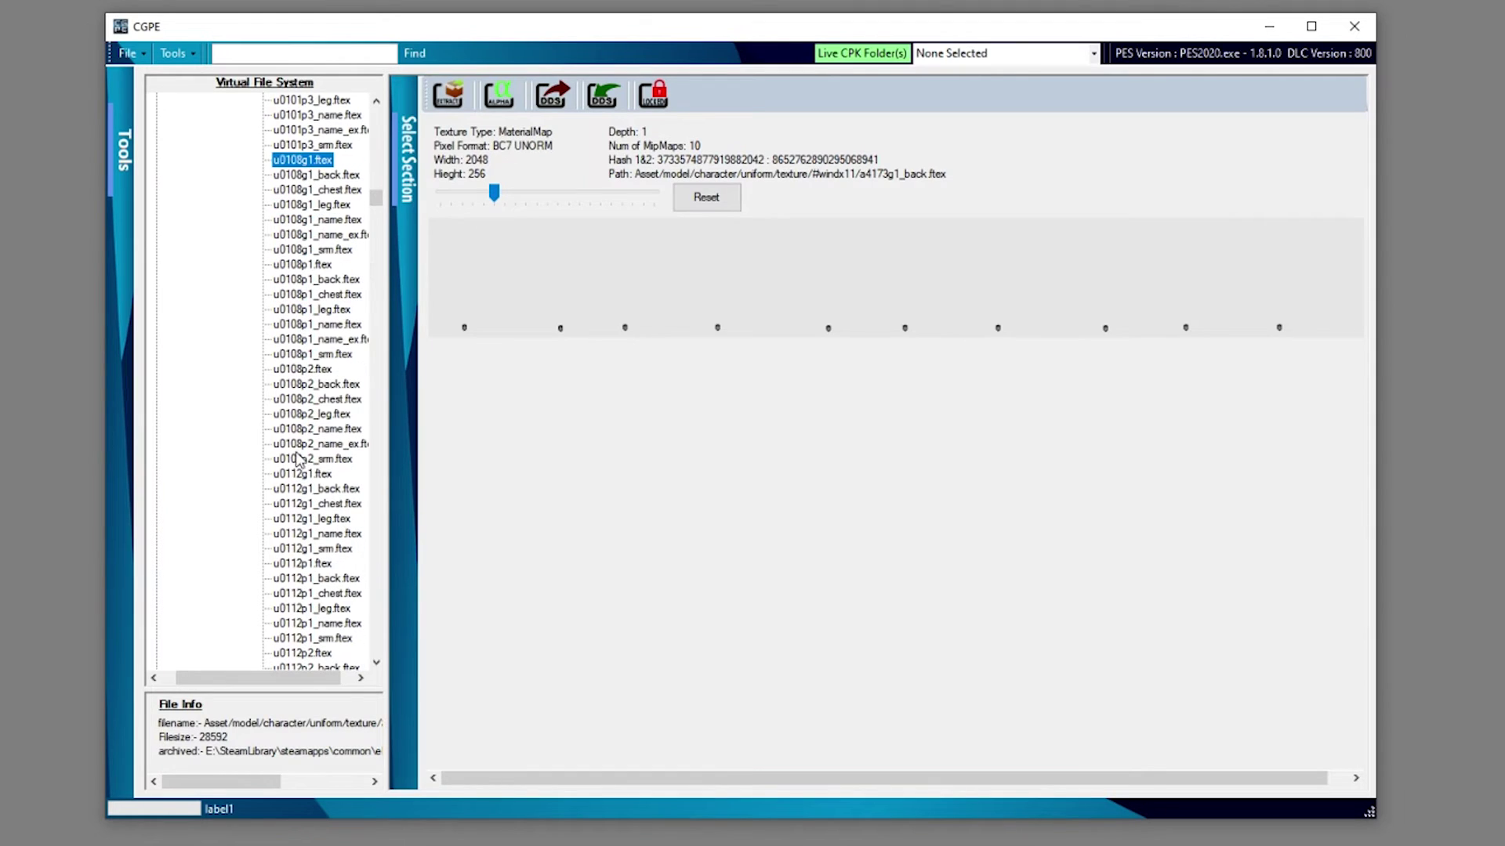
{"action": "double_click", "coordinate": [311, 162]}
{"action": "mouse_move", "coordinate": [494, 192]}
{"action": "left_mouse_down"}
{"action": "mouse_move", "coordinate": [543, 193]}
{"action": "mouse_move", "coordinate": [478, 195]}
{"action": "left_mouse_up"}
{"action": "double_click", "coordinate": [327, 177]}
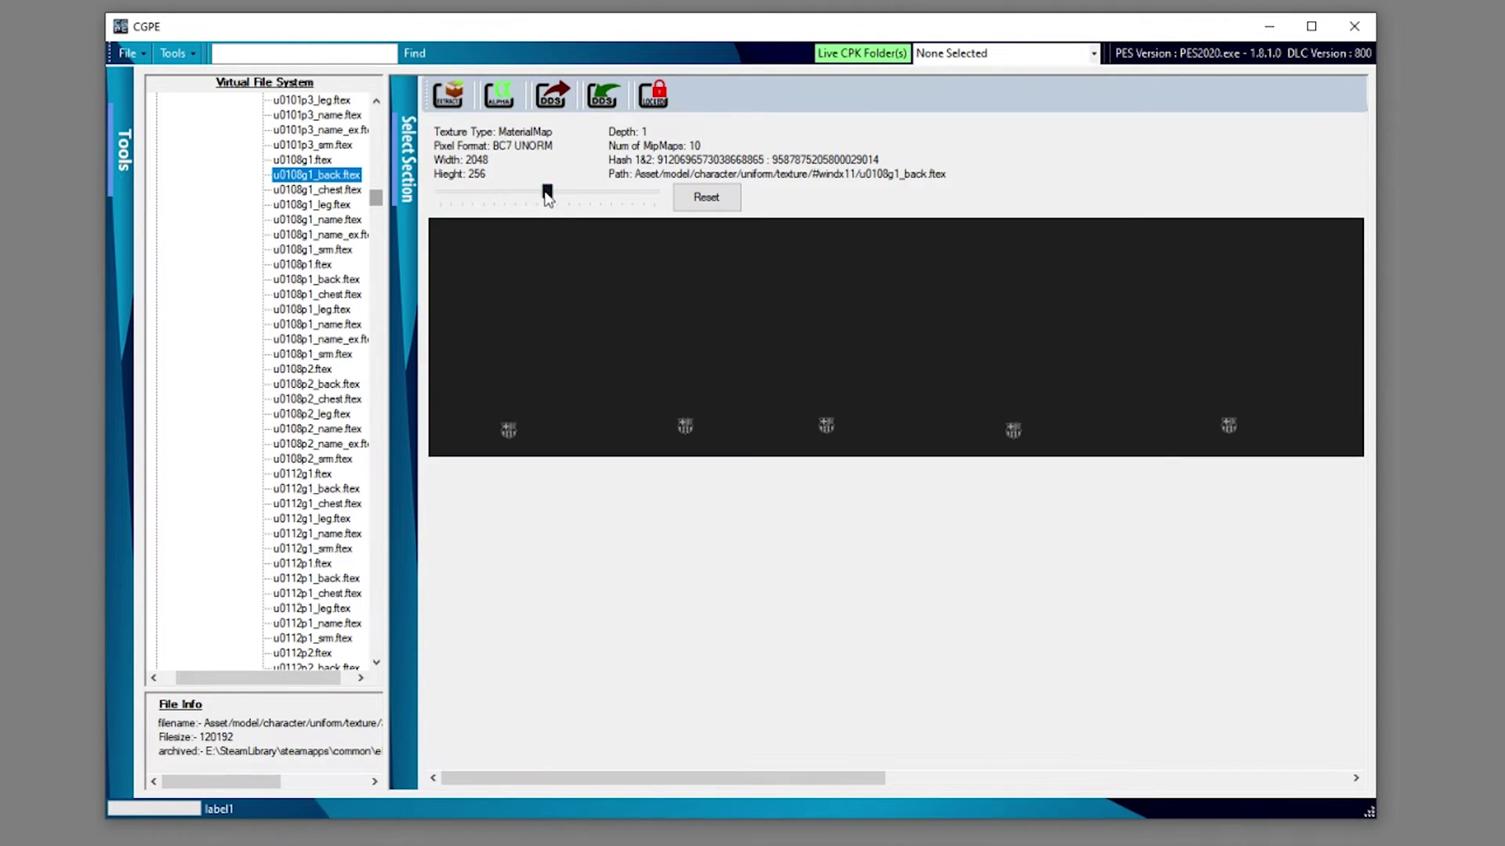
{"action": "left_click_drag", "start_coordinate": [544, 193], "coordinate": [535, 193]}
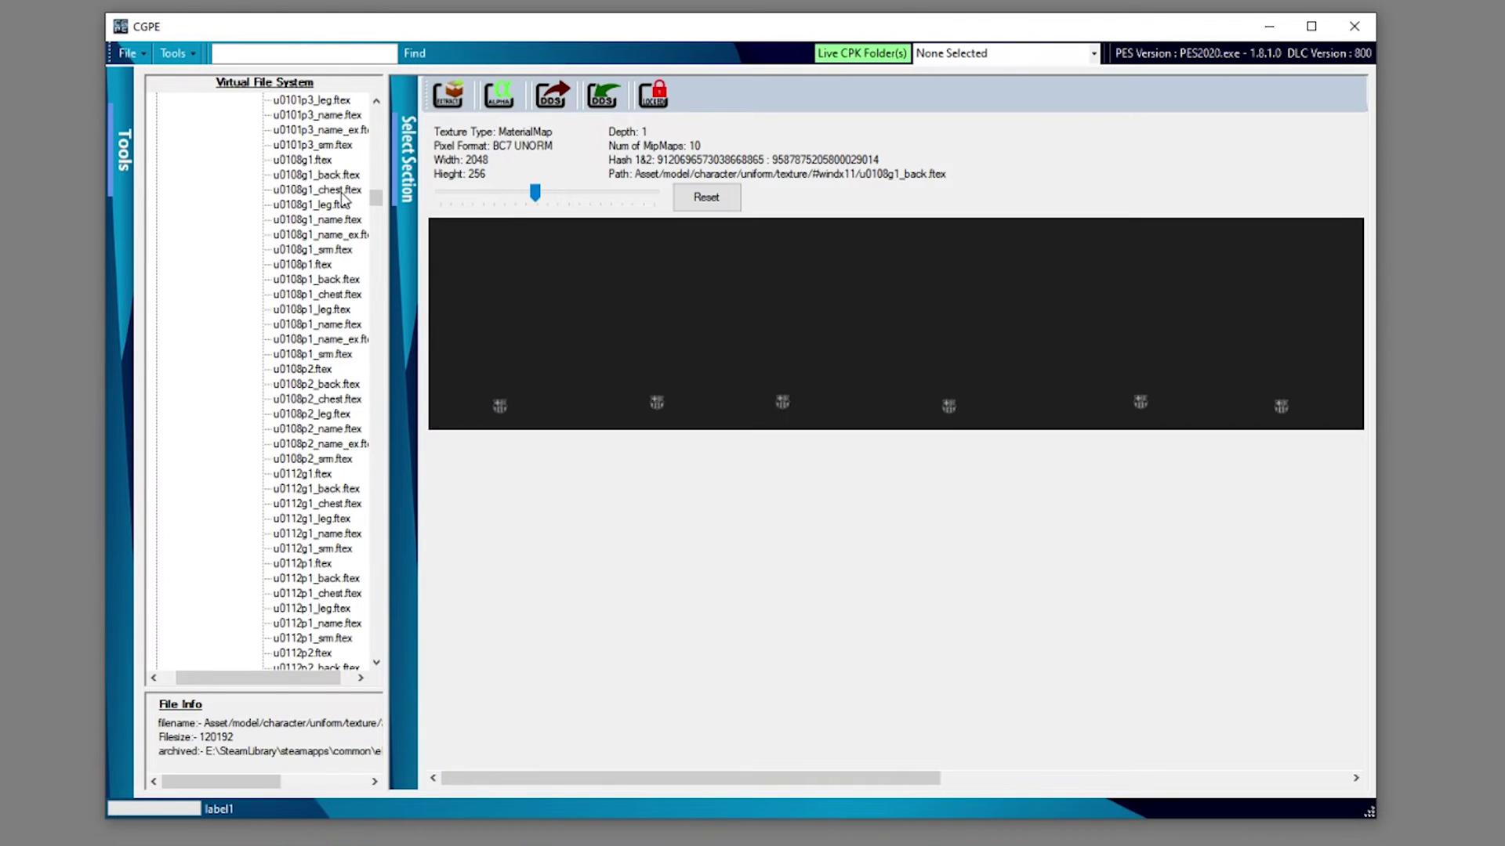
Preview the goalkeeper kit textures u0108g1_chest.ftex, u0108g1_leg.ftex and u0108g1_name.ftex
{"action": "double_click", "coordinate": [341, 192]}
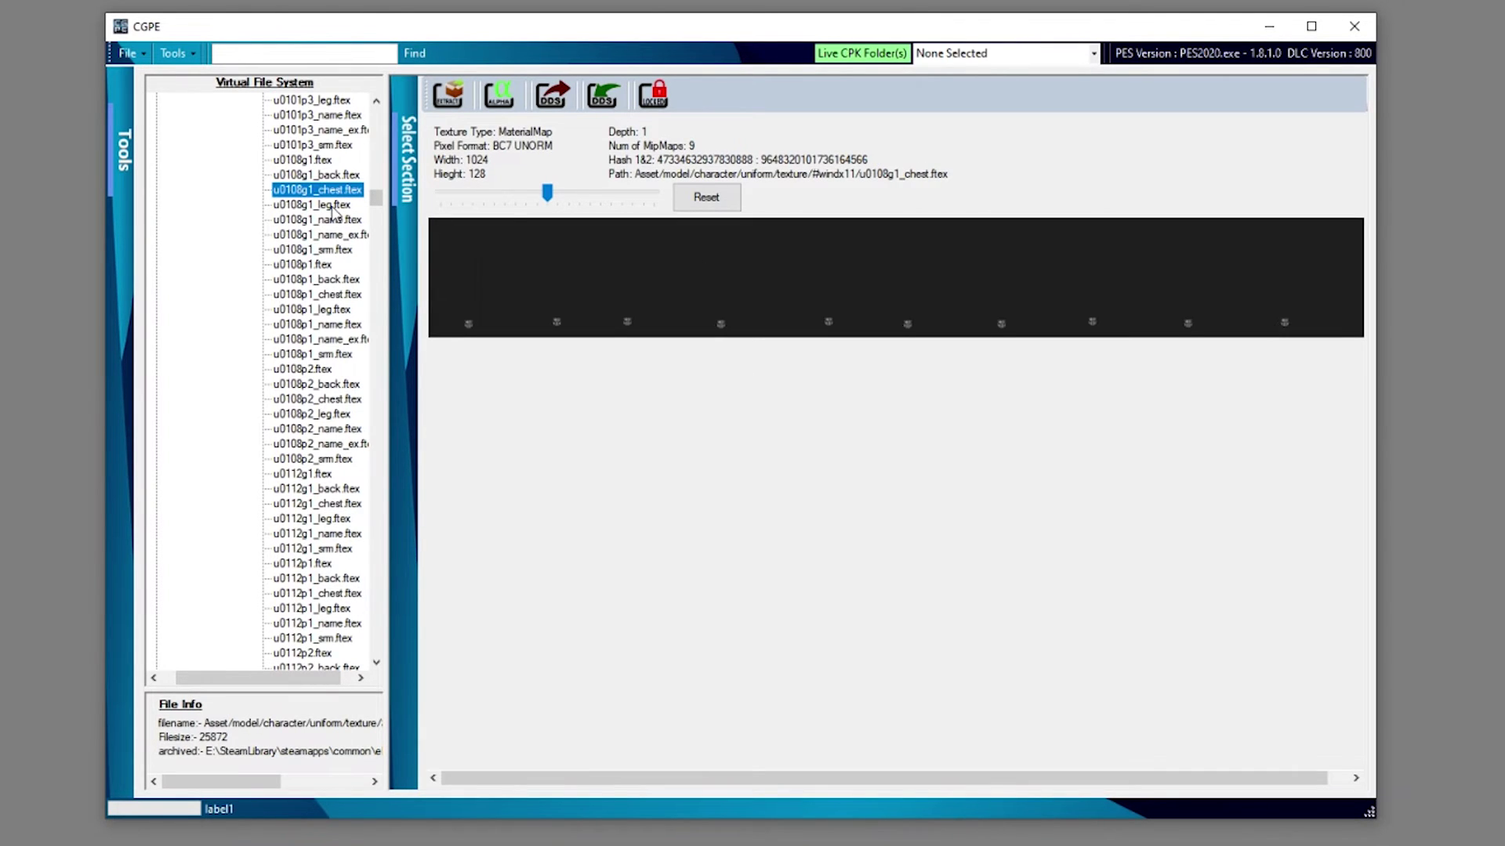
{"action": "double_click", "coordinate": [328, 206]}
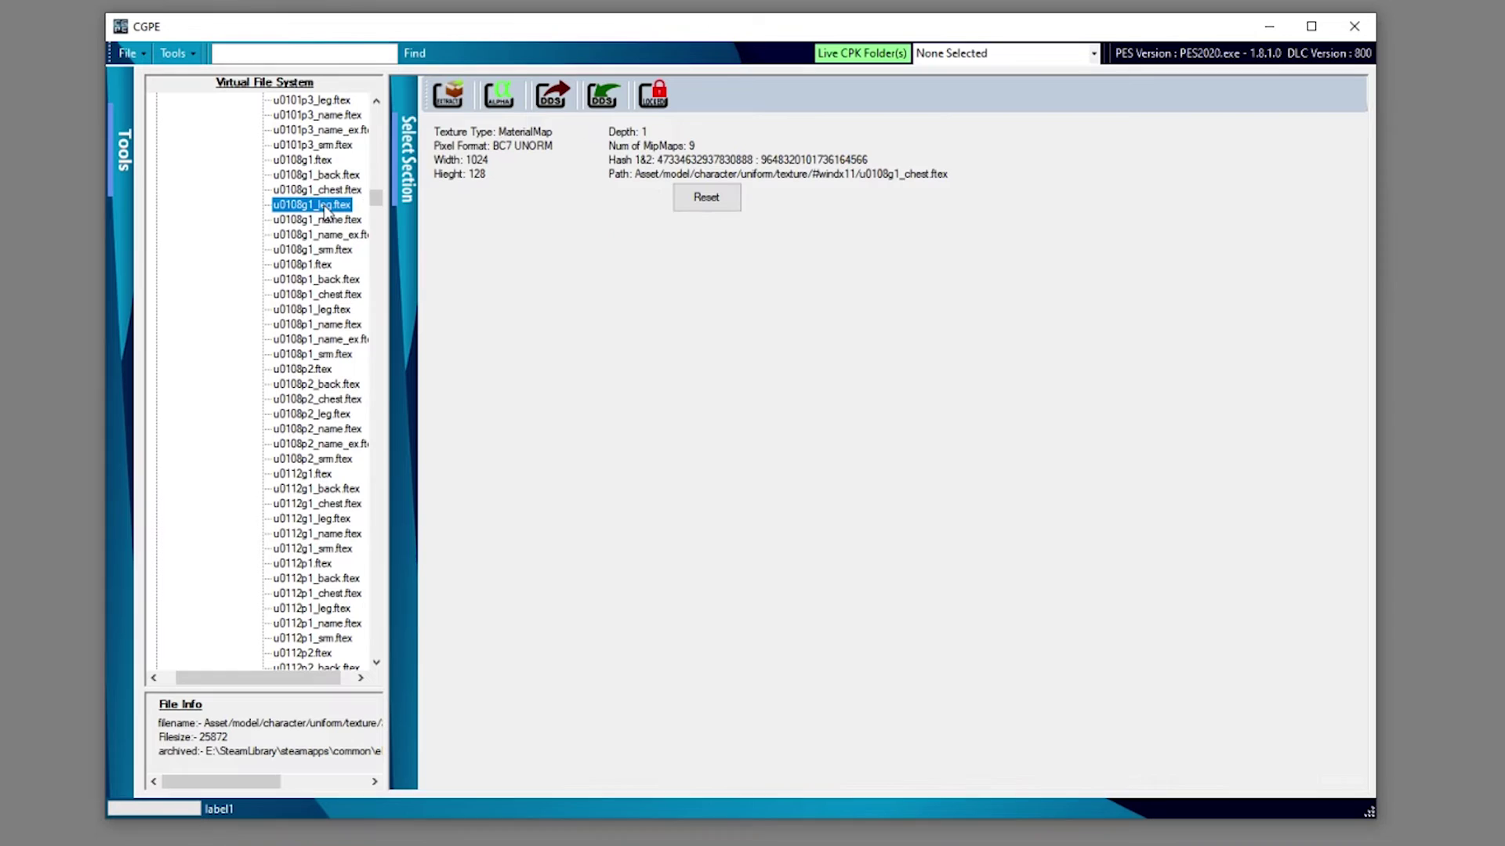
{"action": "double_click", "coordinate": [340, 222]}
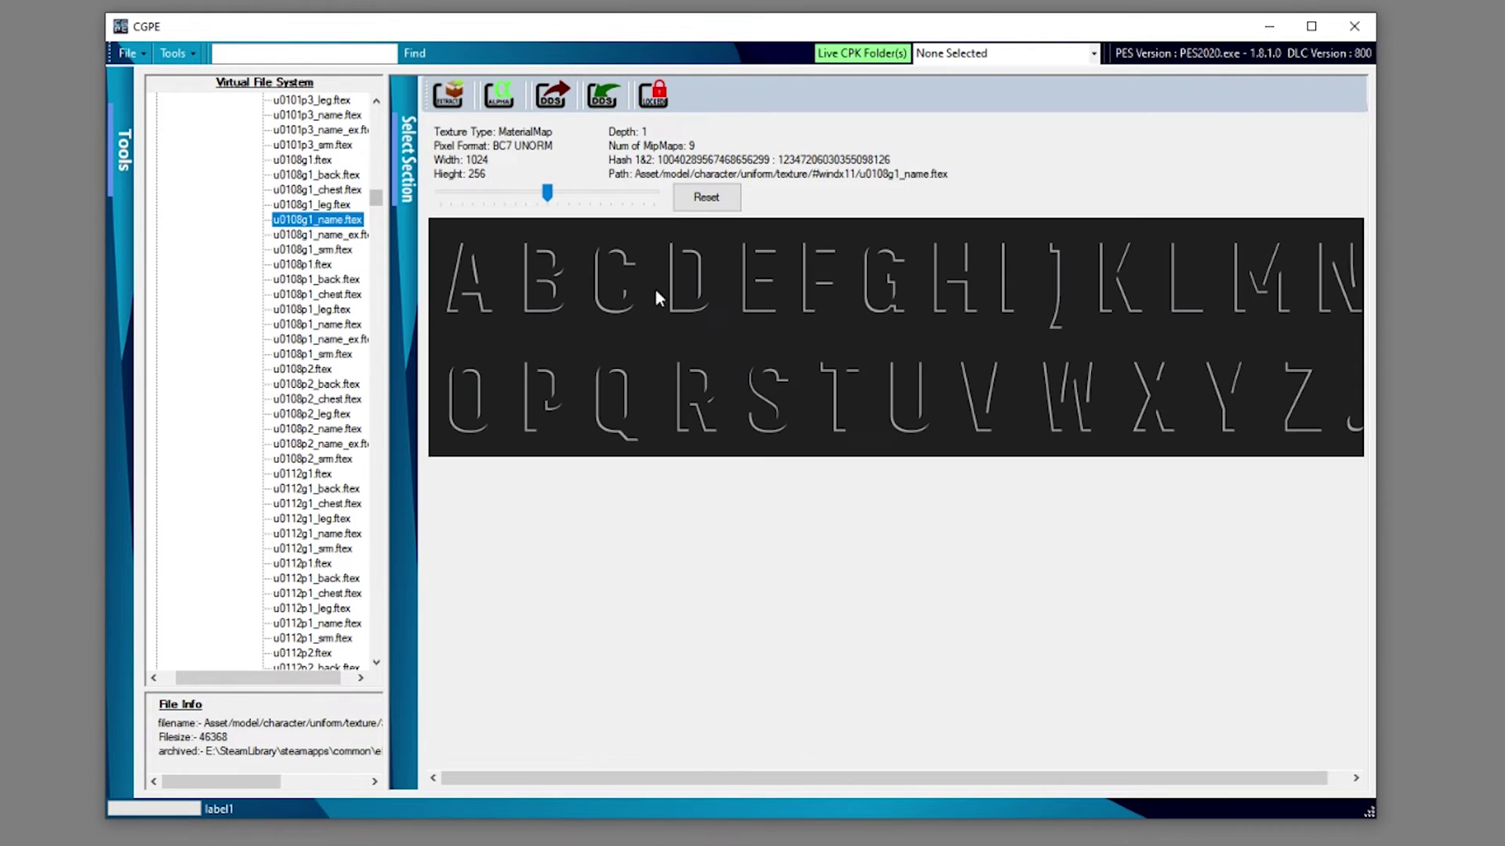
Find and open u0108p1_back.ftex among the u0108 files and reduce its preview size
{"action": "scroll", "coordinate": [339, 407], "scroll_direction": "down", "scroll_amount": 2}
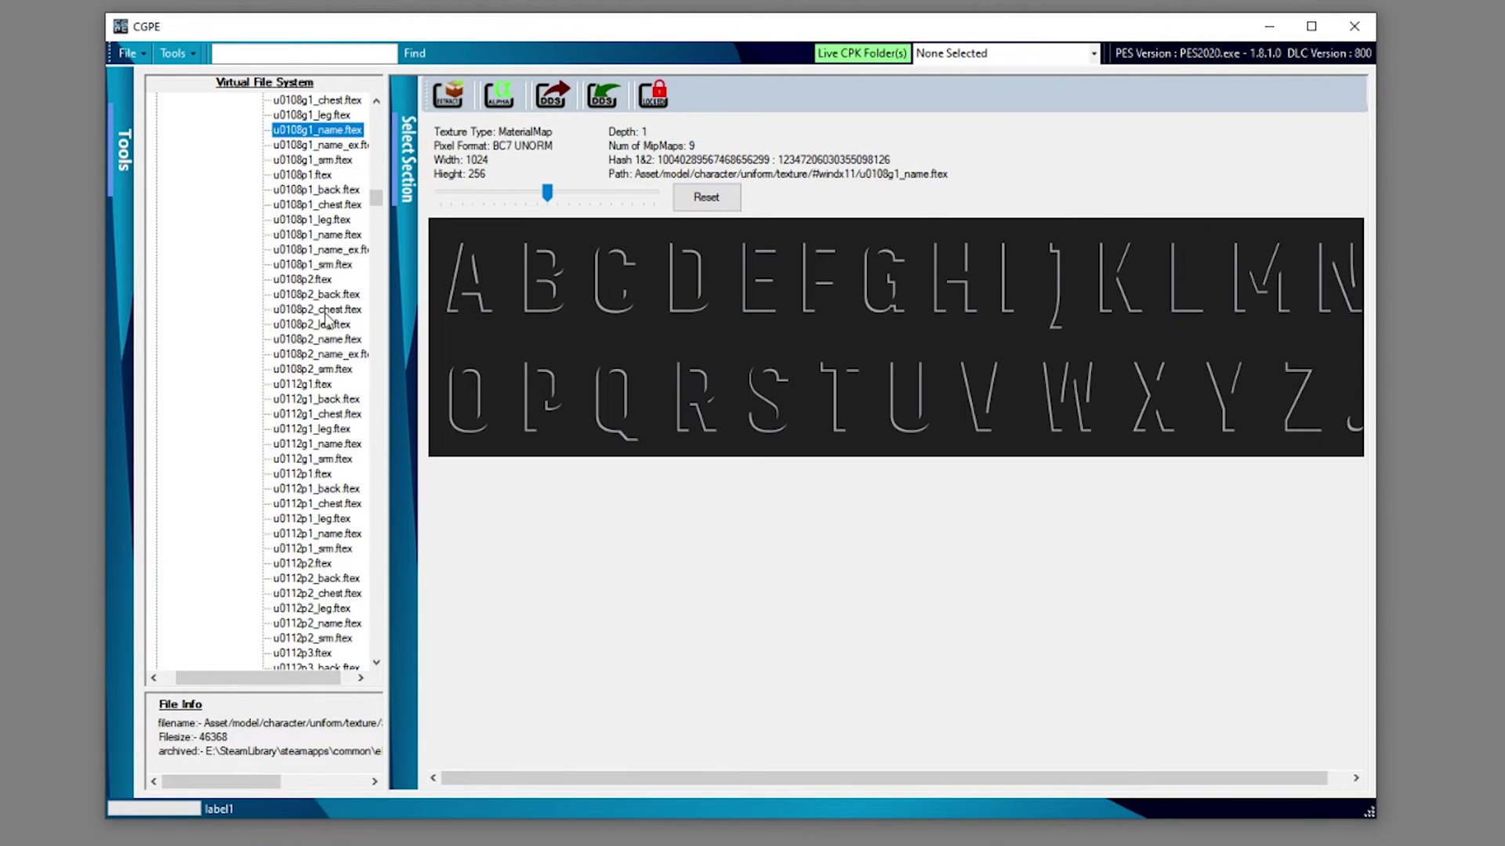
{"action": "scroll", "coordinate": [333, 471], "scroll_direction": "down", "scroll_amount": 1}
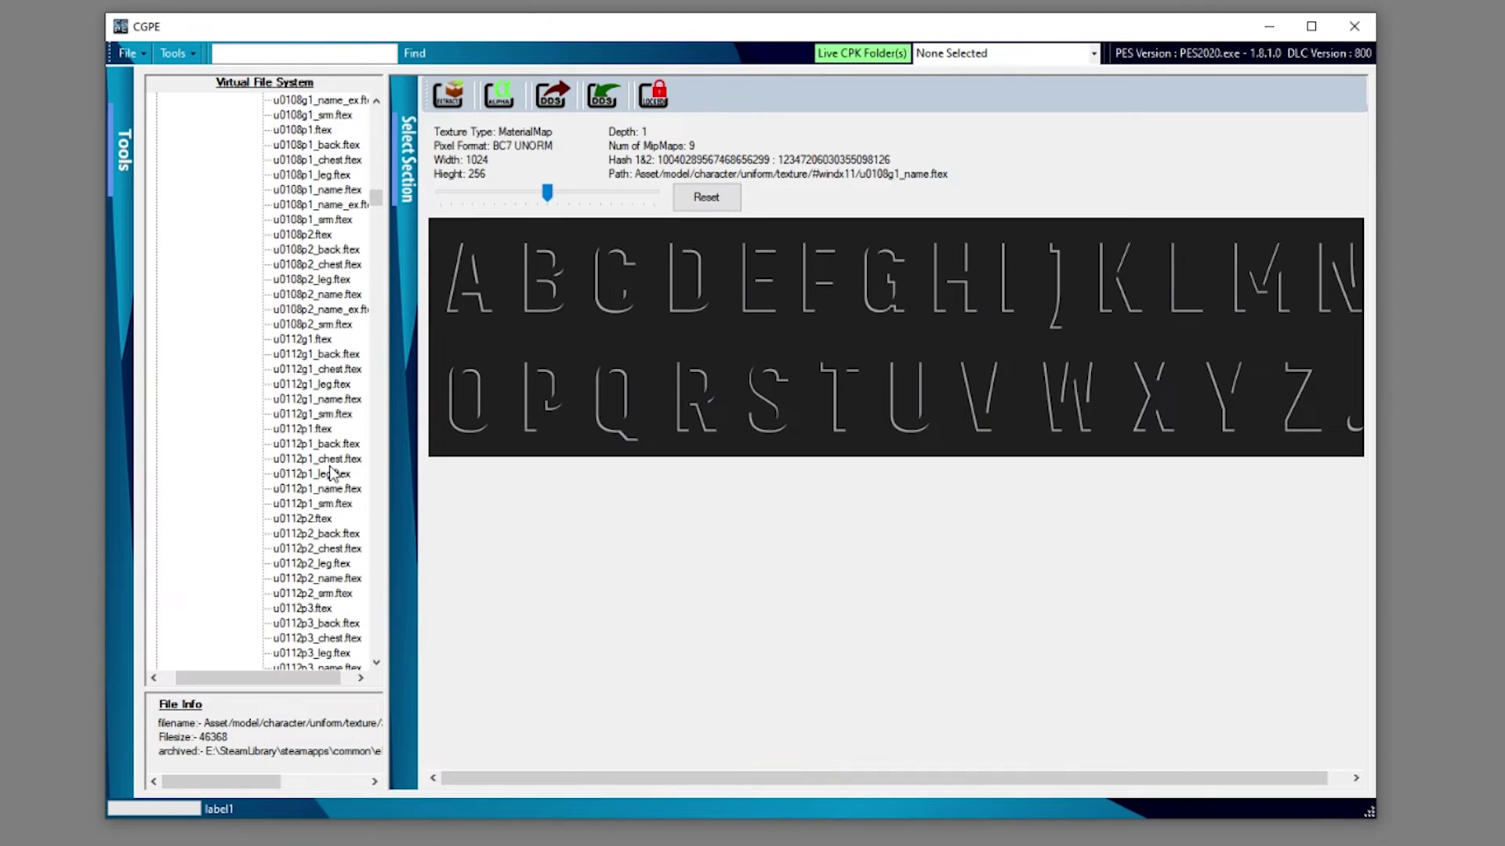
{"action": "scroll", "coordinate": [323, 480], "scroll_direction": "up", "scroll_amount": 2}
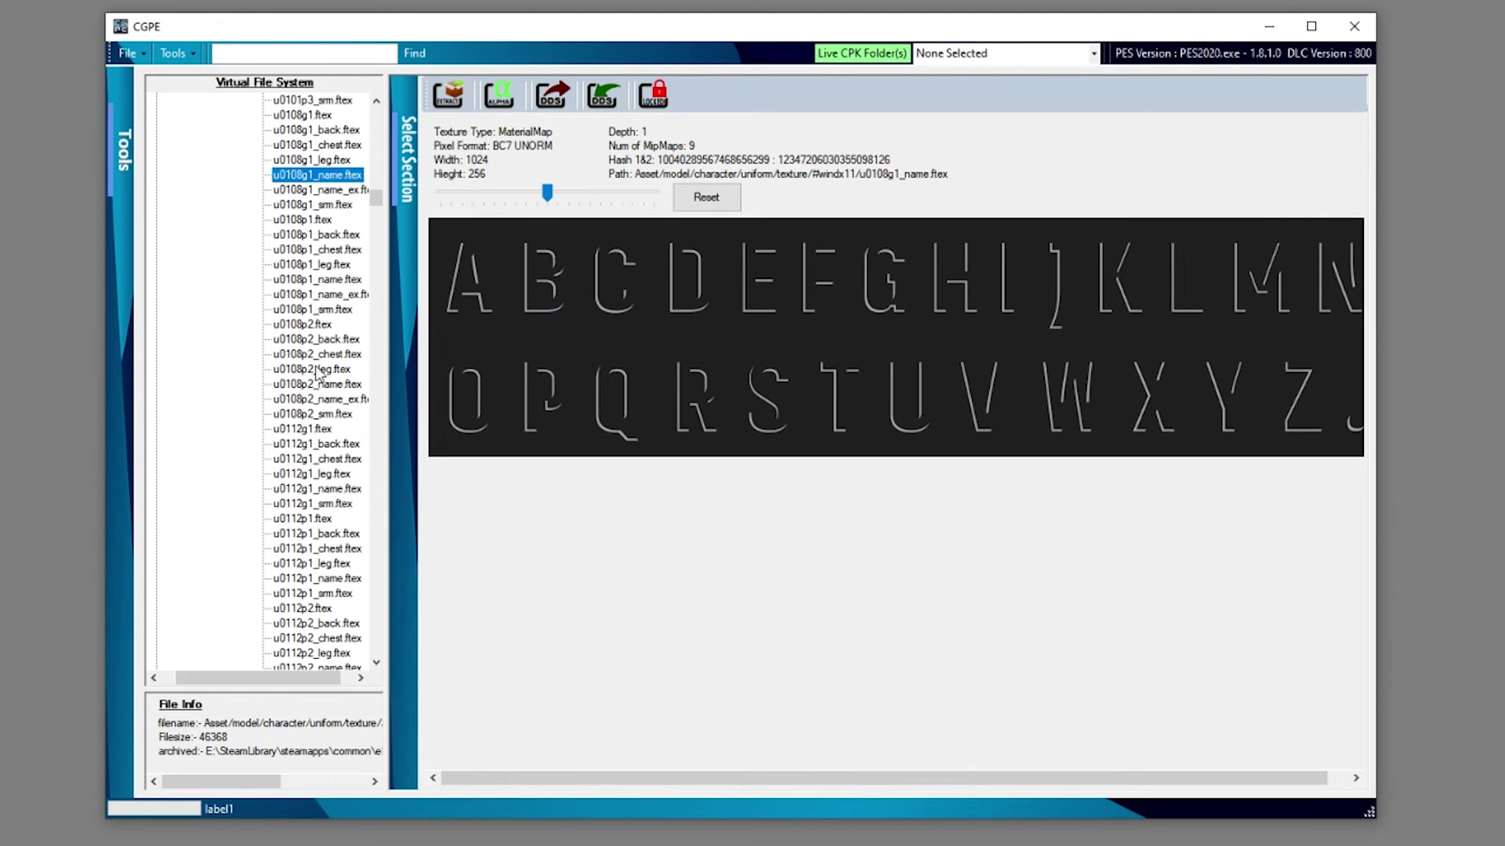
{"action": "left_click", "coordinate": [334, 237]}
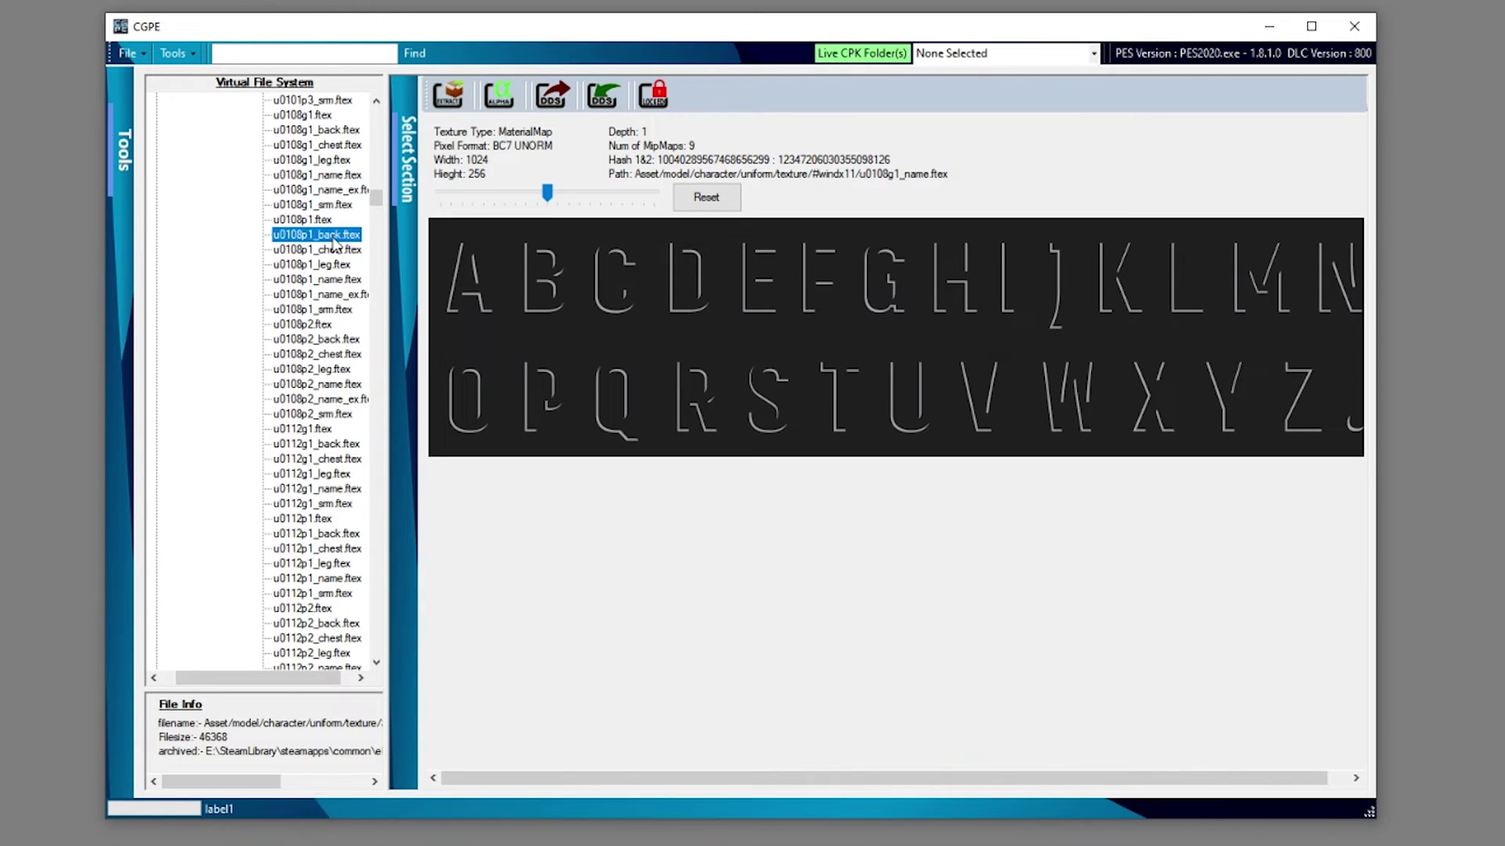
{"action": "left_click_drag", "start_coordinate": [547, 193], "coordinate": [538, 193]}
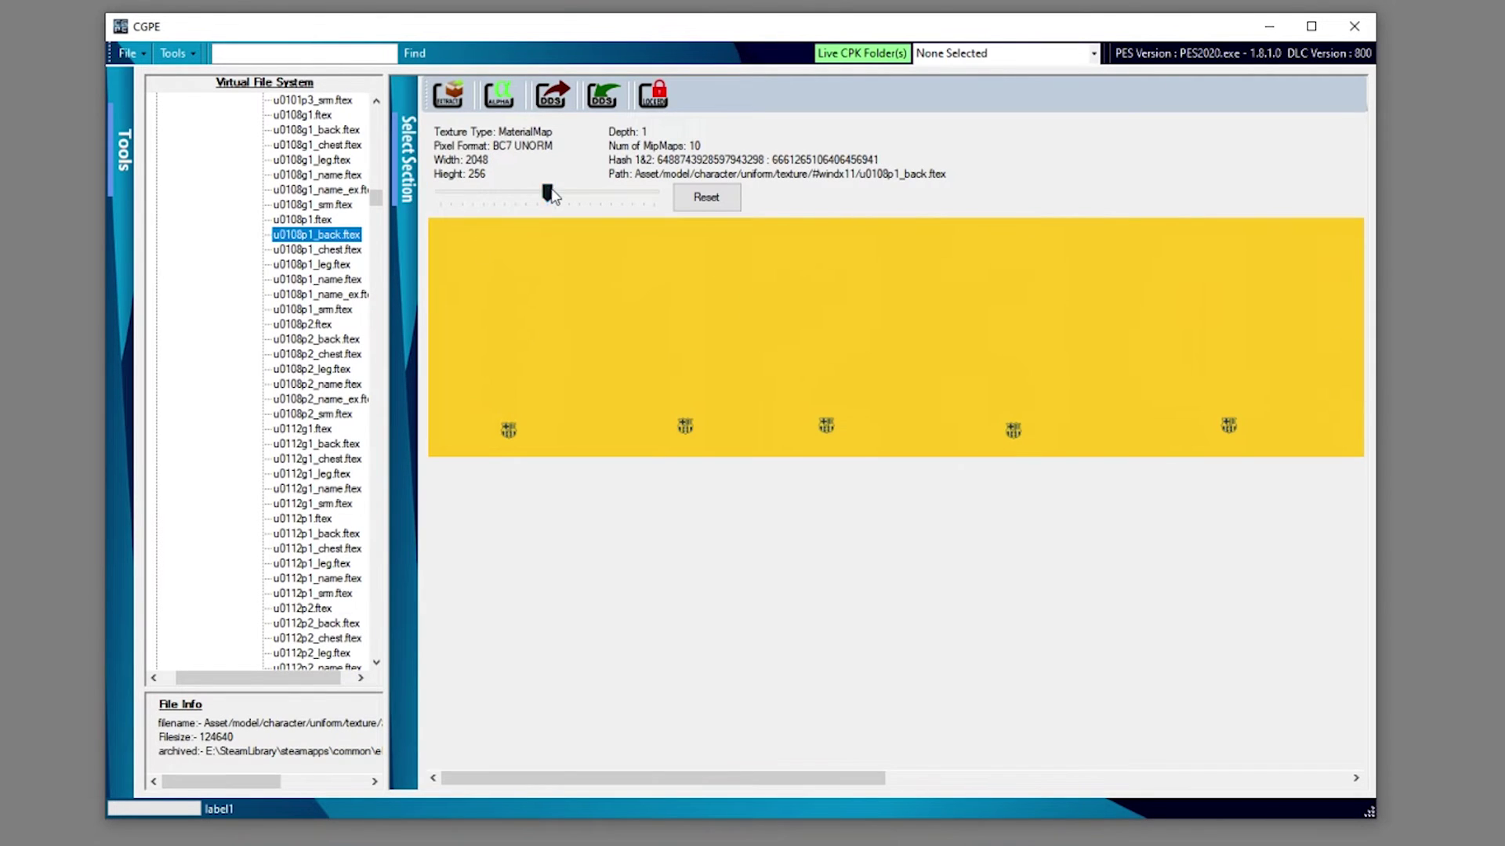
Export u0108p1_back.ftex as u0108p1_back.dds into the Barca Fantasy Kit folder
{"action": "left_click", "coordinate": [559, 106]}
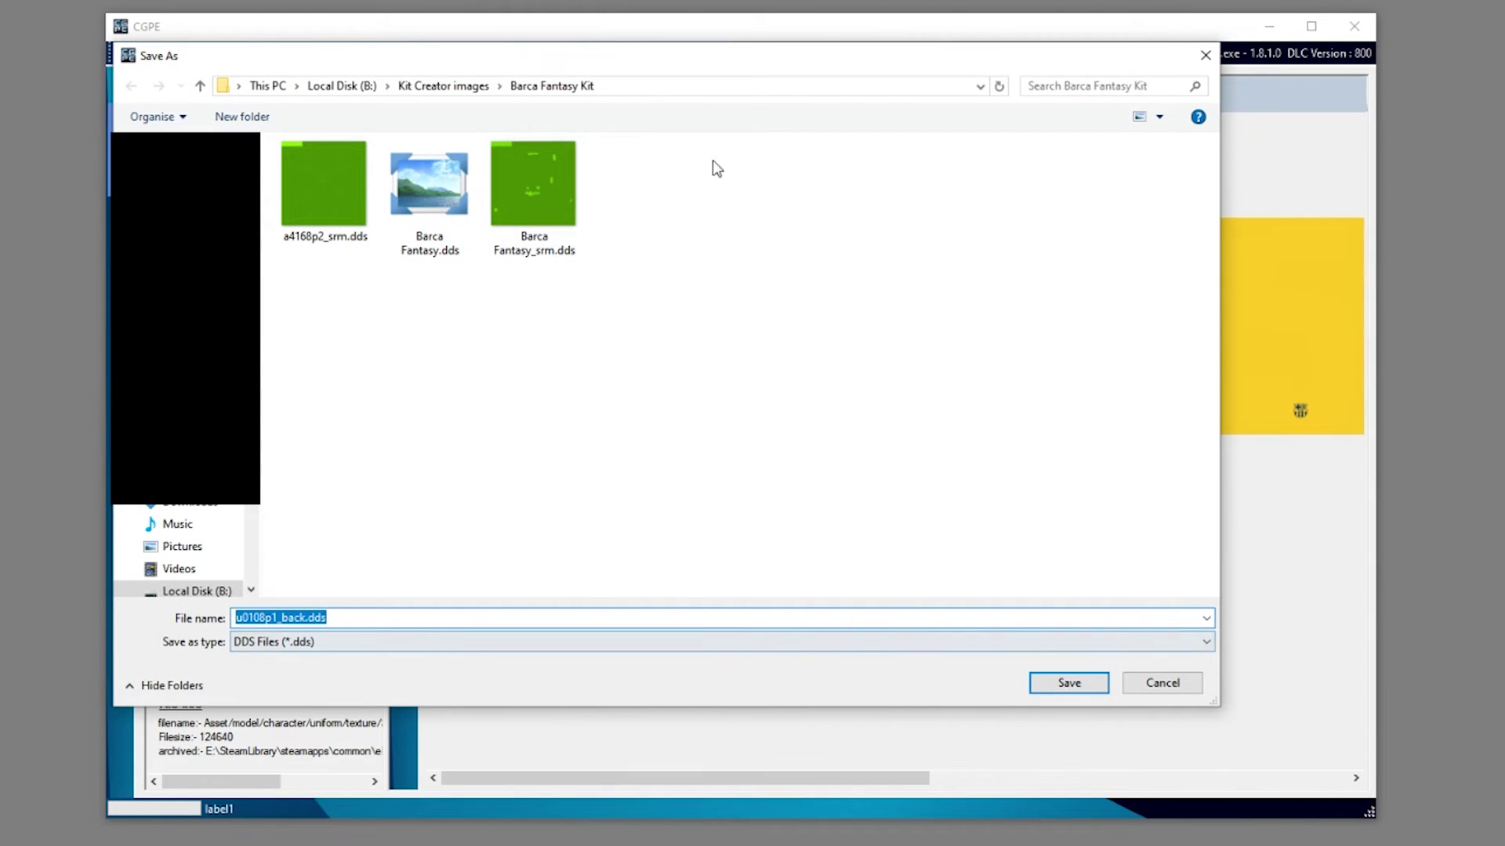
{"action": "left_click", "coordinate": [1068, 682]}
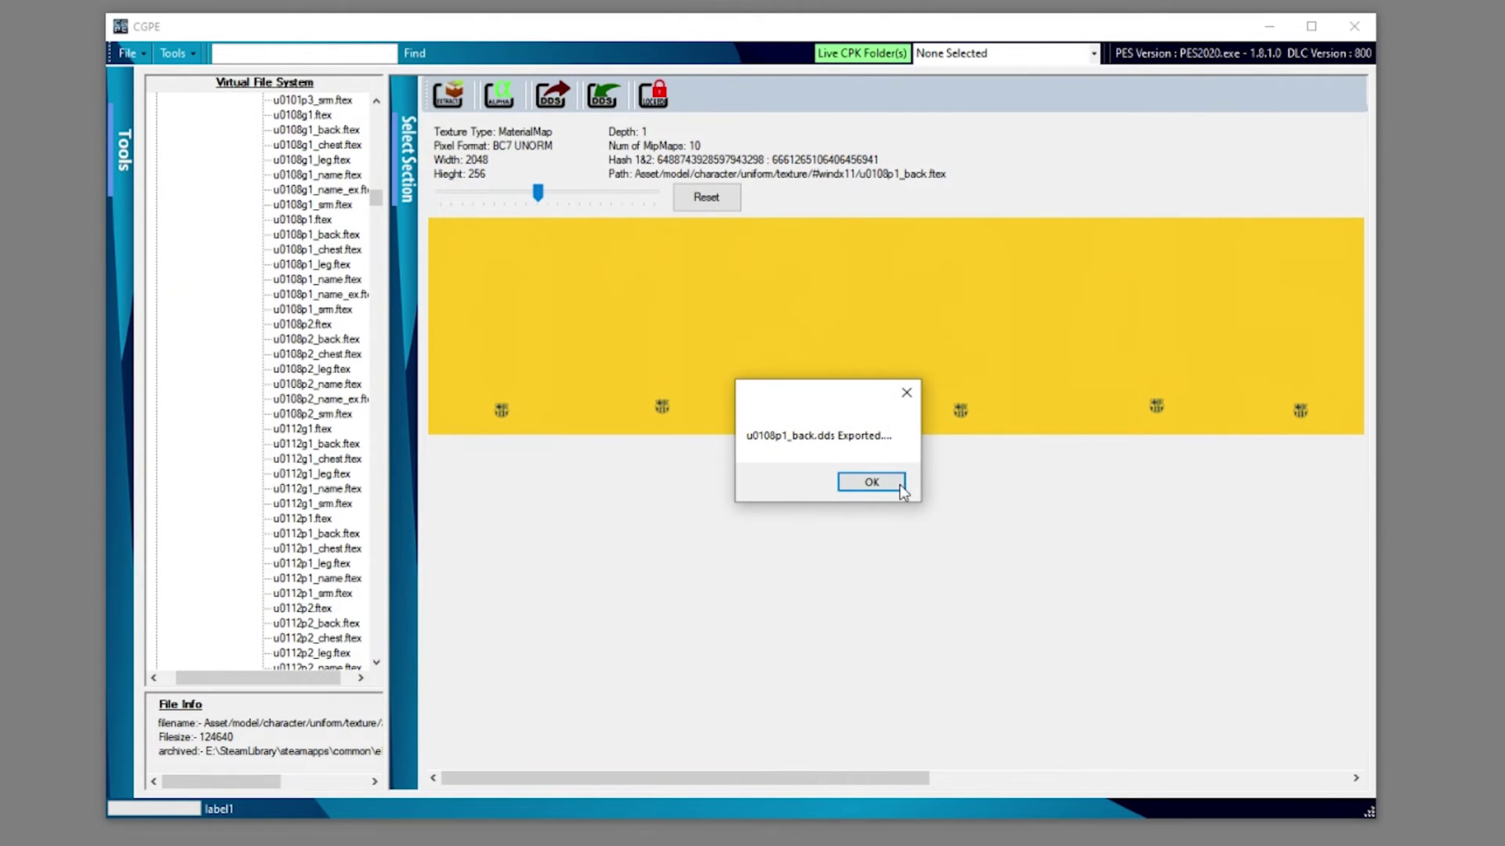
{"action": "left_click", "coordinate": [872, 482]}
Select u0108p1_leg.ftex and export it as u0108p1_leg.dds into the Barca Fantasy Kit folder
{"action": "left_click", "coordinate": [355, 250]}
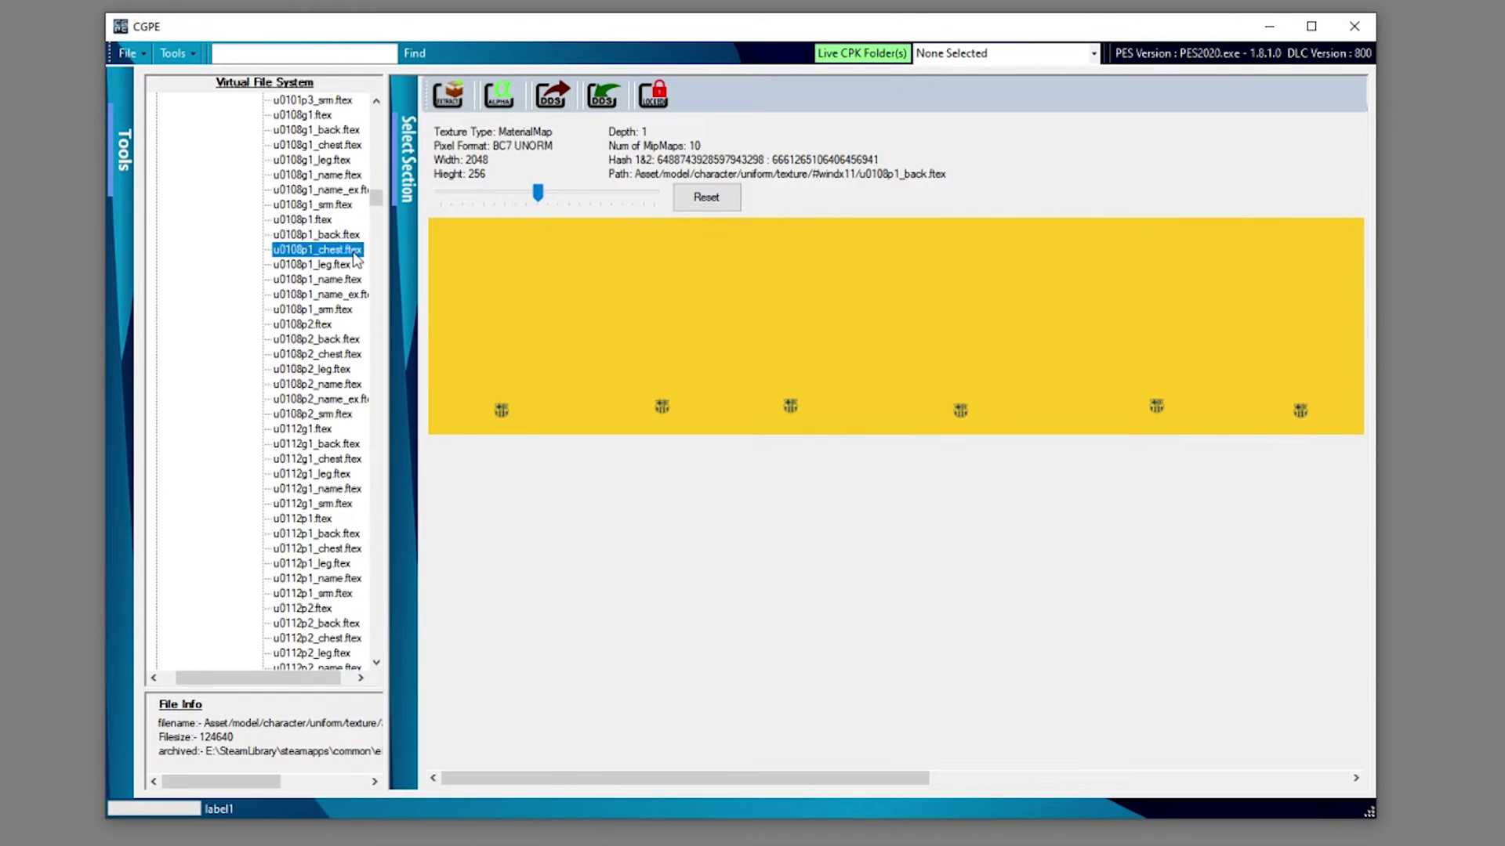
{"action": "left_click", "coordinate": [329, 266]}
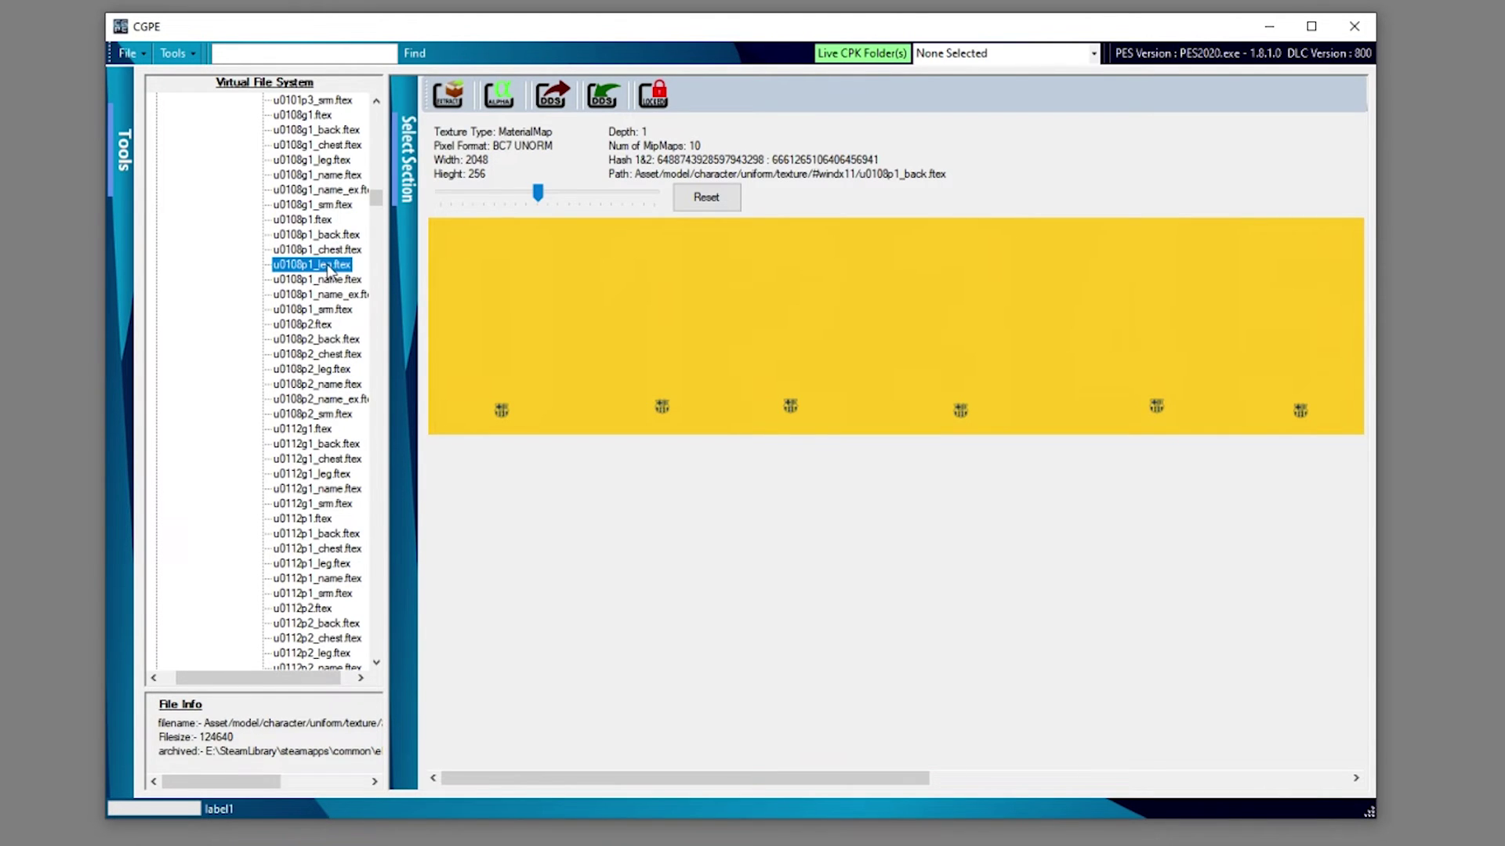
{"action": "left_click", "coordinate": [552, 95]}
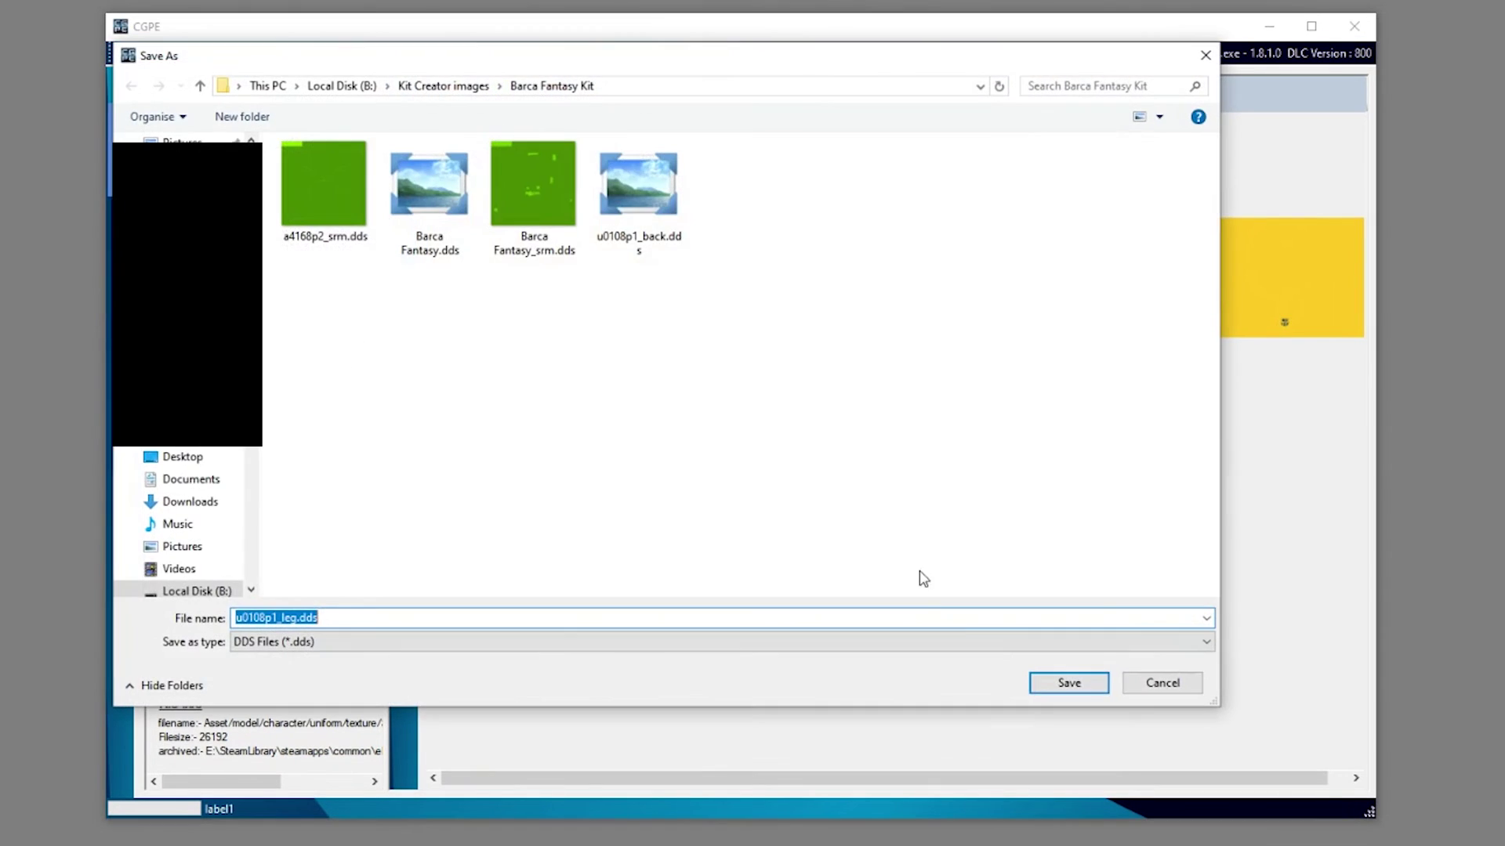
{"action": "left_click", "coordinate": [1061, 682]}
{"action": "left_click", "coordinate": [868, 482]}
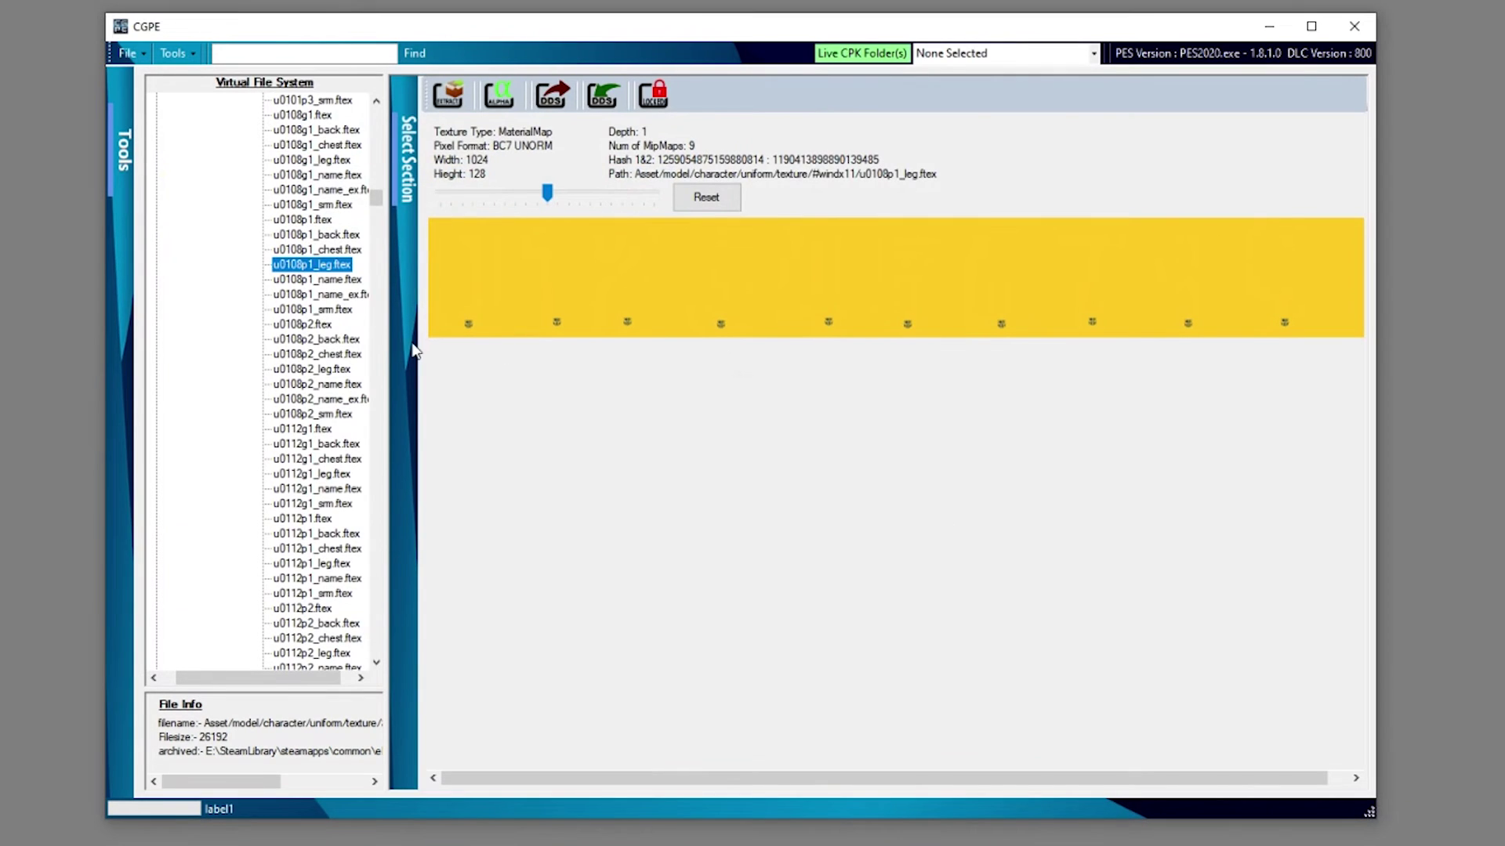
Preview u0108p1_name.ftex at a reduced size and export it as u0108p1_name.dds
{"action": "left_click", "coordinate": [337, 281]}
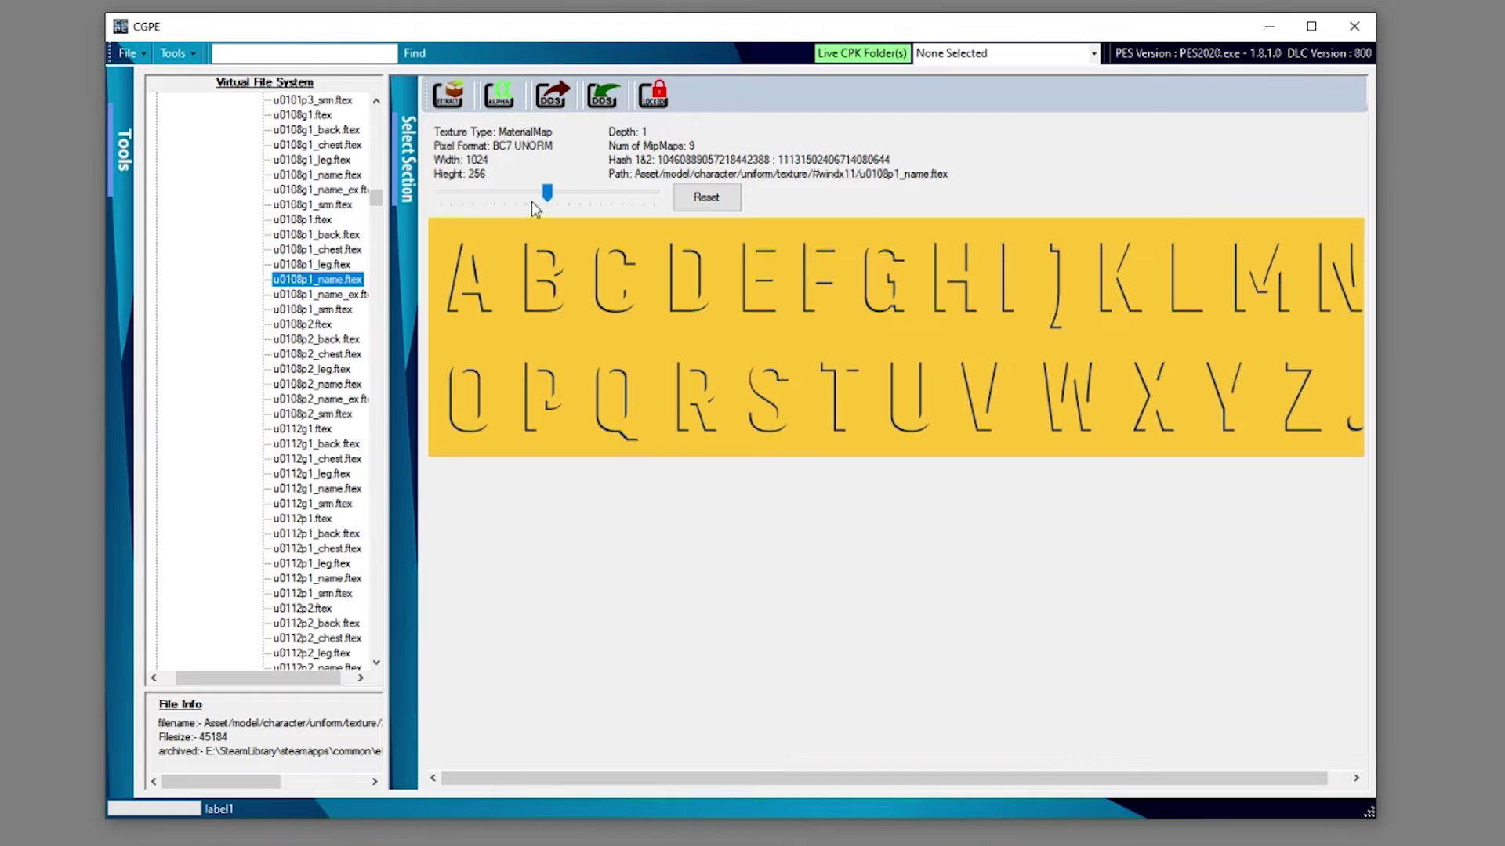
{"action": "left_click_drag", "start_coordinate": [531, 198], "coordinate": [540, 194]}
{"action": "left_click", "coordinate": [551, 94]}
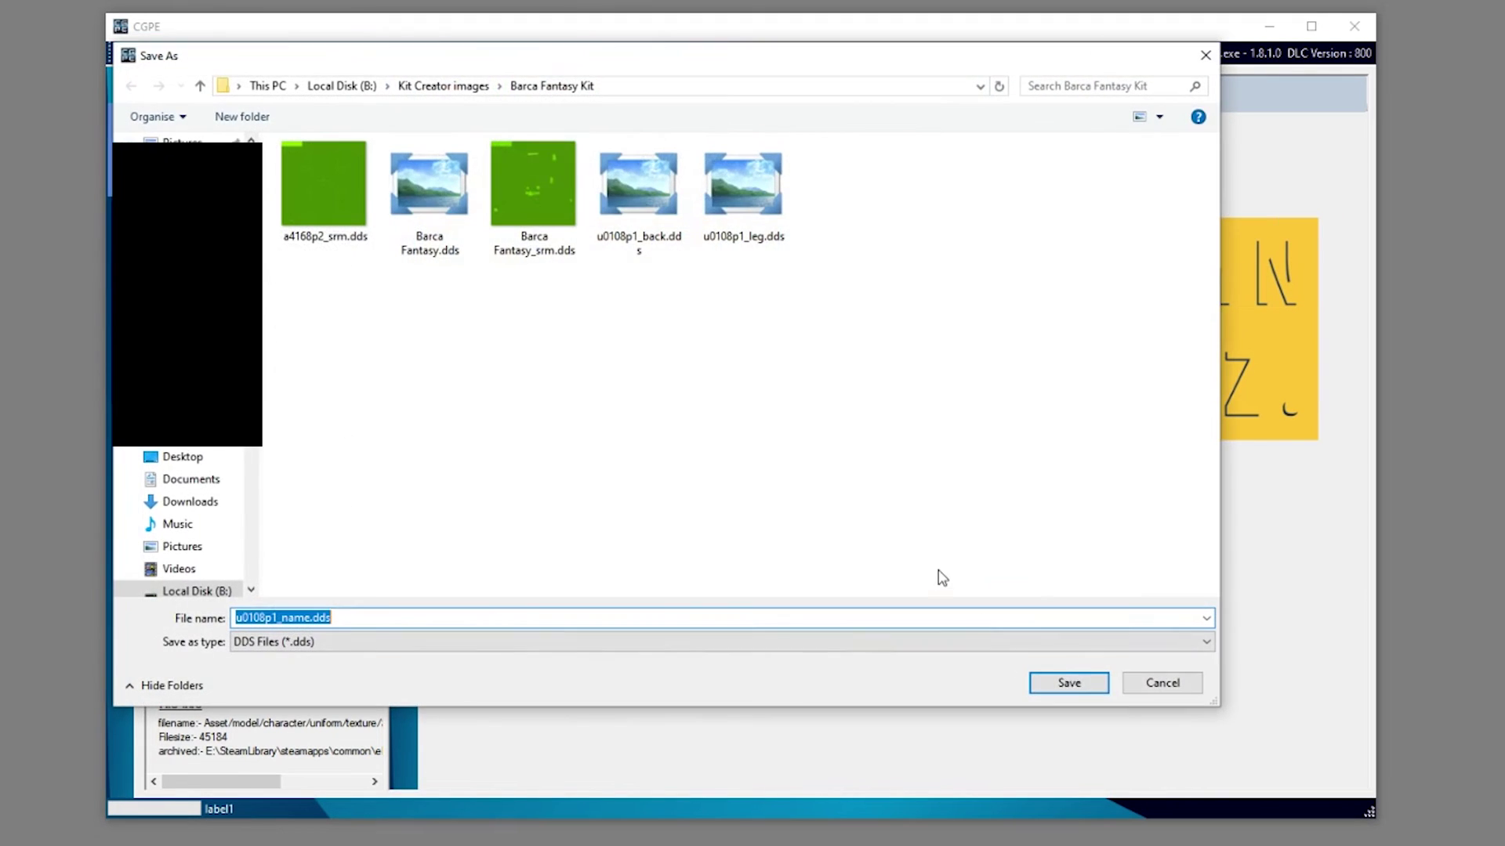
{"action": "left_click", "coordinate": [1068, 682]}
{"action": "left_click", "coordinate": [846, 482]}
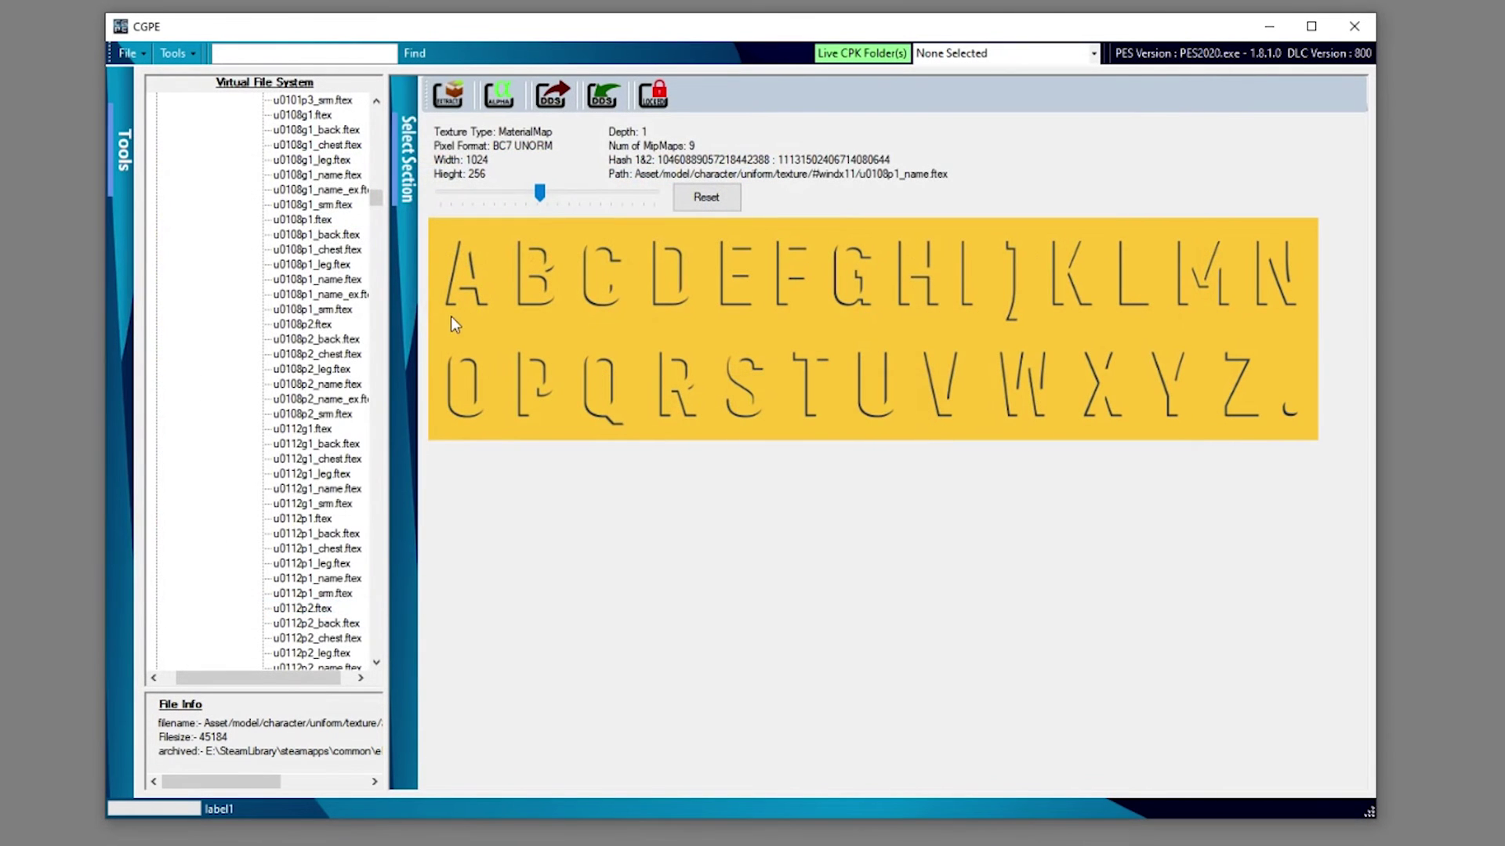
Preview u0108p1_name_ex.ftex at a reduced size and export it as u0108p1_name_ex.dds
{"action": "left_click", "coordinate": [337, 341]}
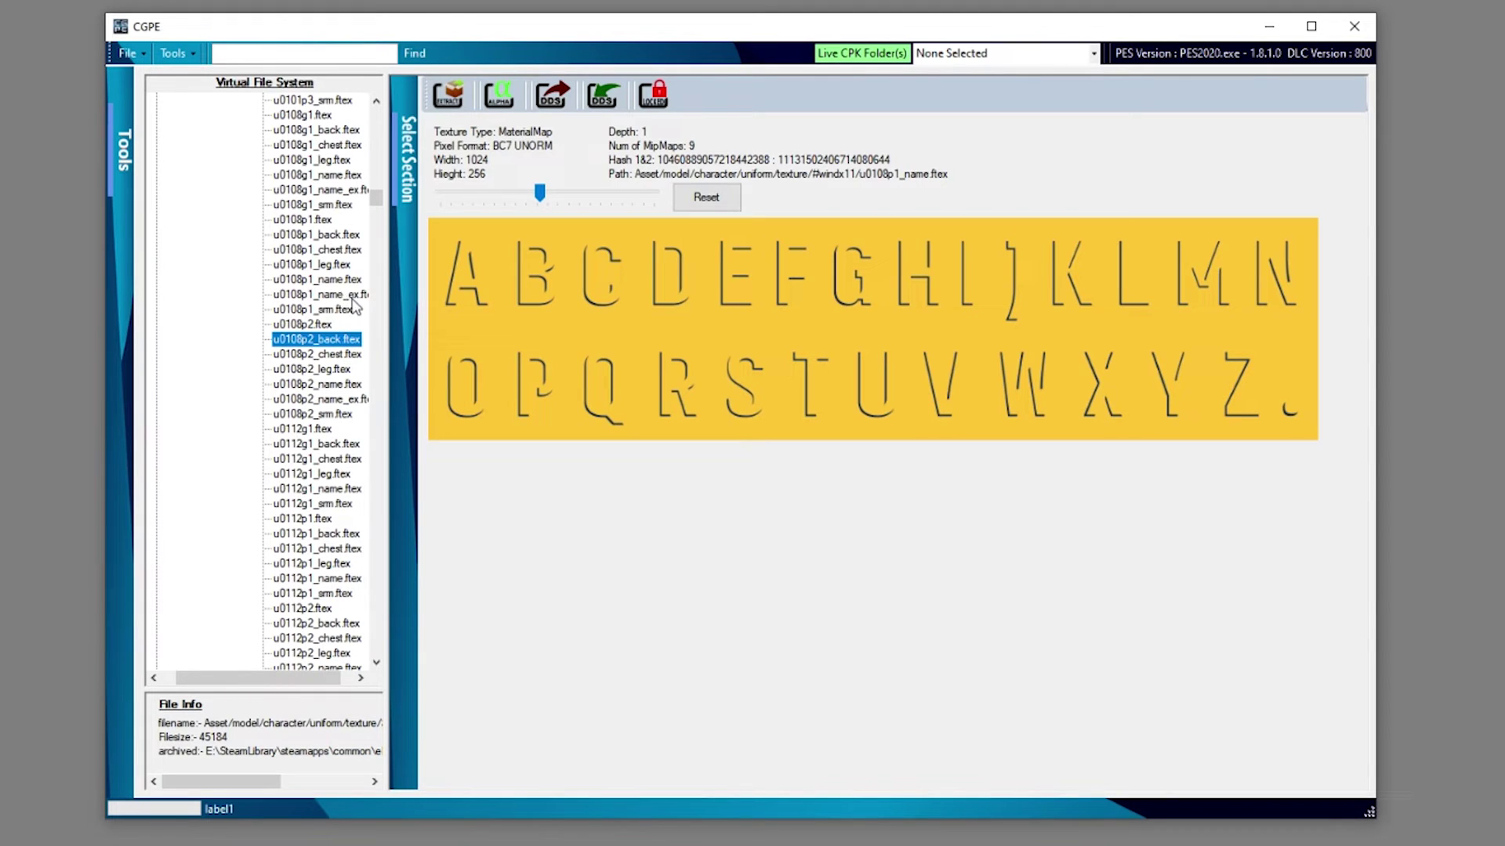
{"action": "left_click", "coordinate": [345, 296]}
{"action": "left_click_drag", "start_coordinate": [542, 193], "coordinate": [529, 193]}
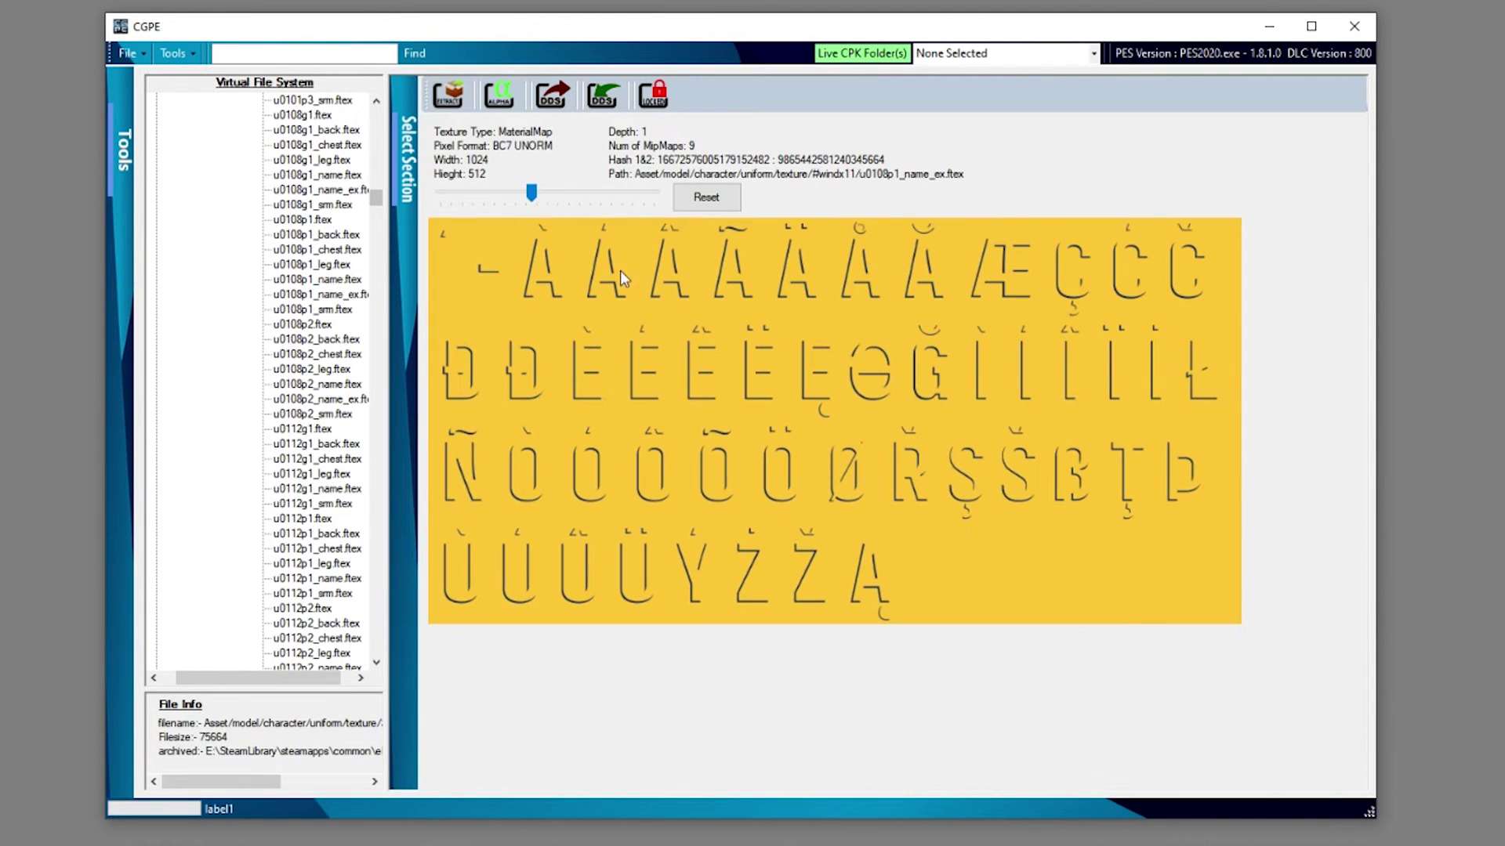
{"action": "left_click", "coordinate": [564, 102]}
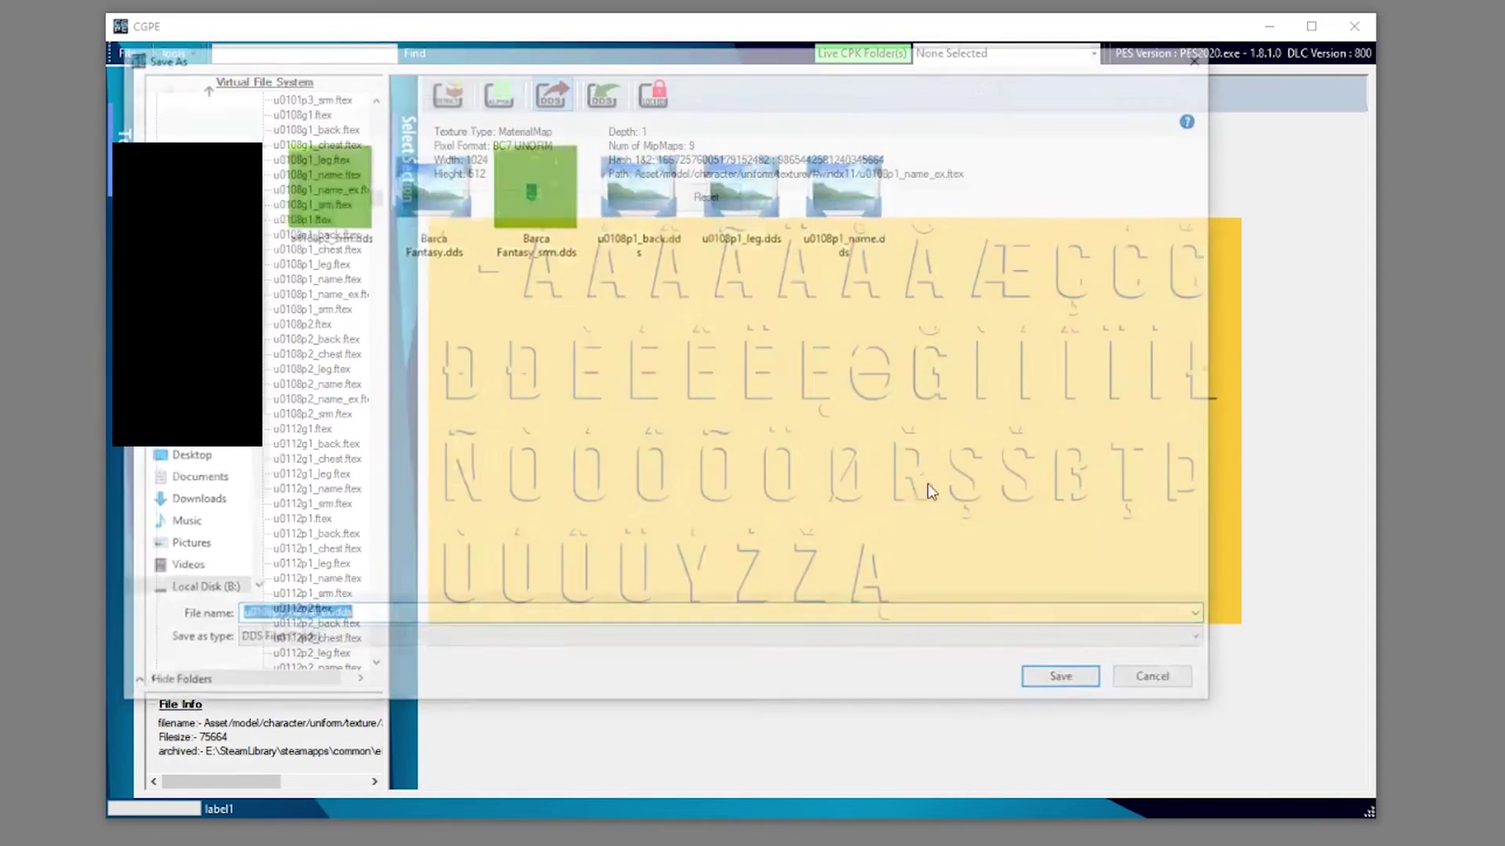
{"action": "left_click", "coordinate": [1038, 683]}
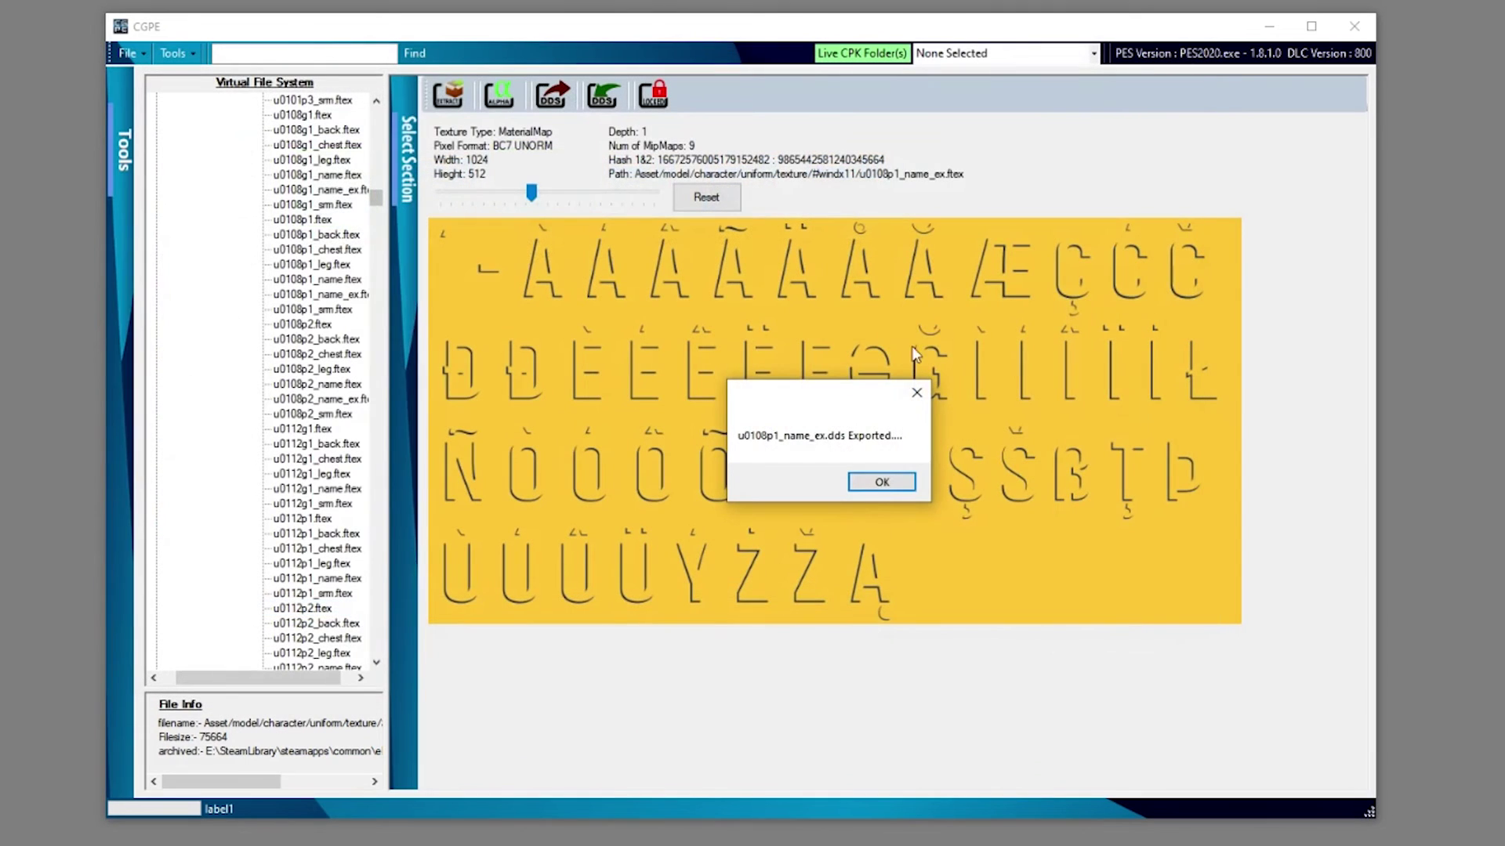
{"action": "left_click", "coordinate": [883, 481]}
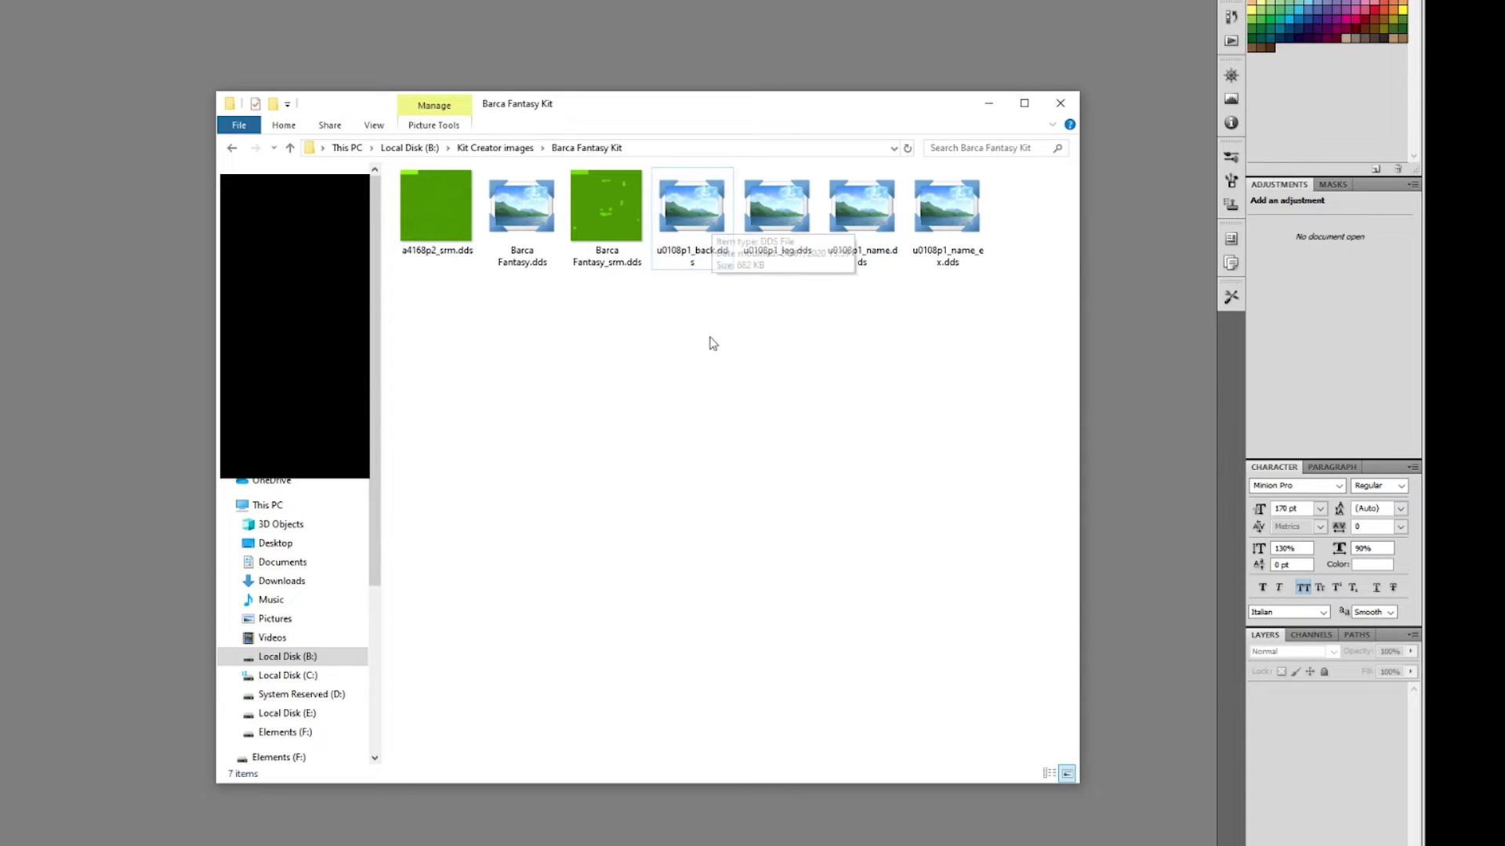
Open u0108p1_back.dds from the Barca Fantasy Kit folder in Photoshop, loading transparency as an alpha channel without mip-map layers
{"action": "left_click", "coordinate": [702, 237]}
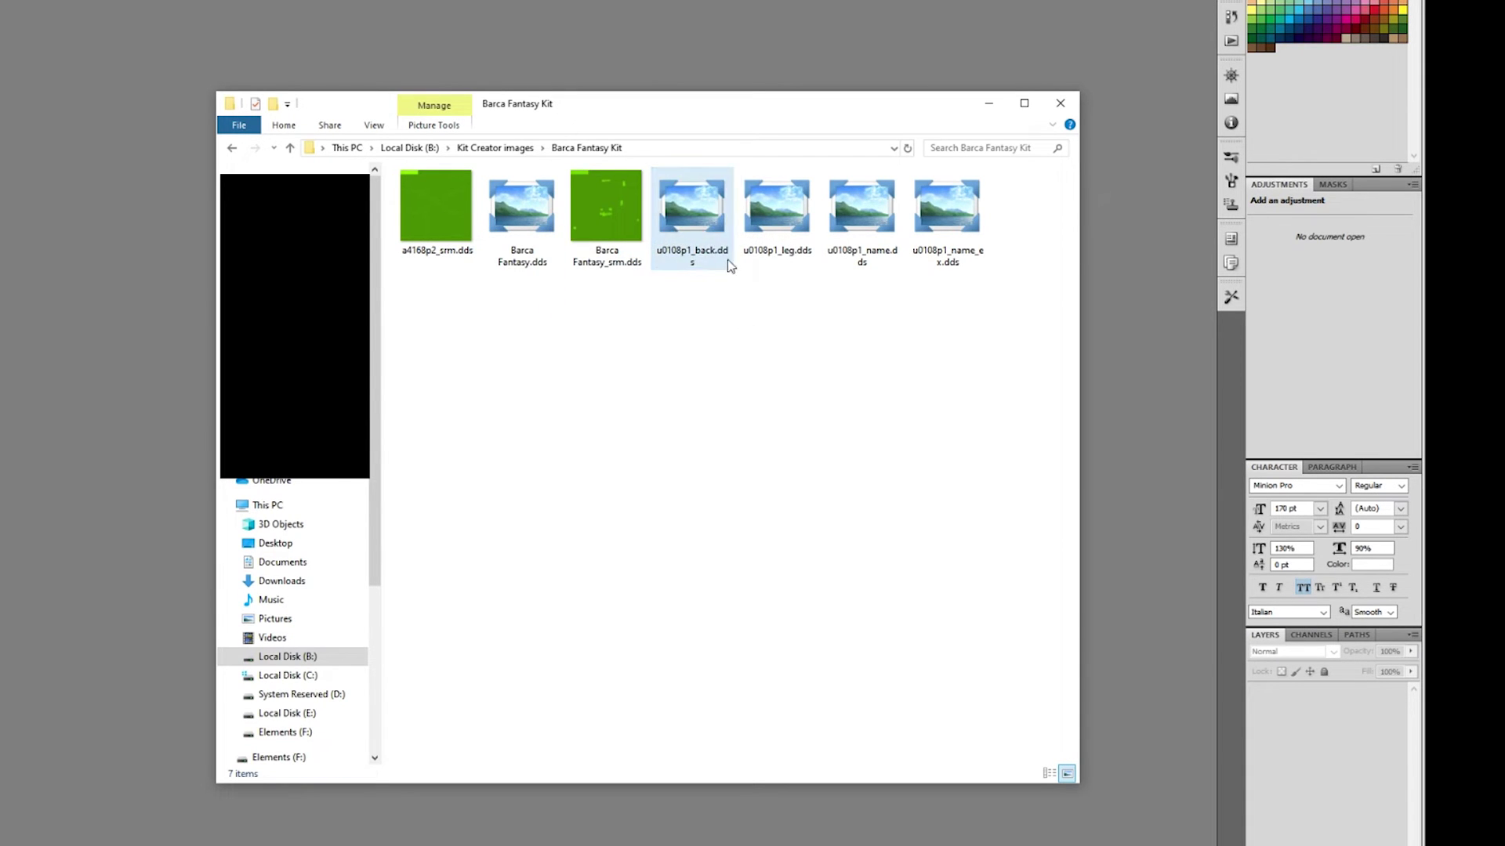
{"action": "left_click_drag", "start_coordinate": [705, 227], "coordinate": [133, 296]}
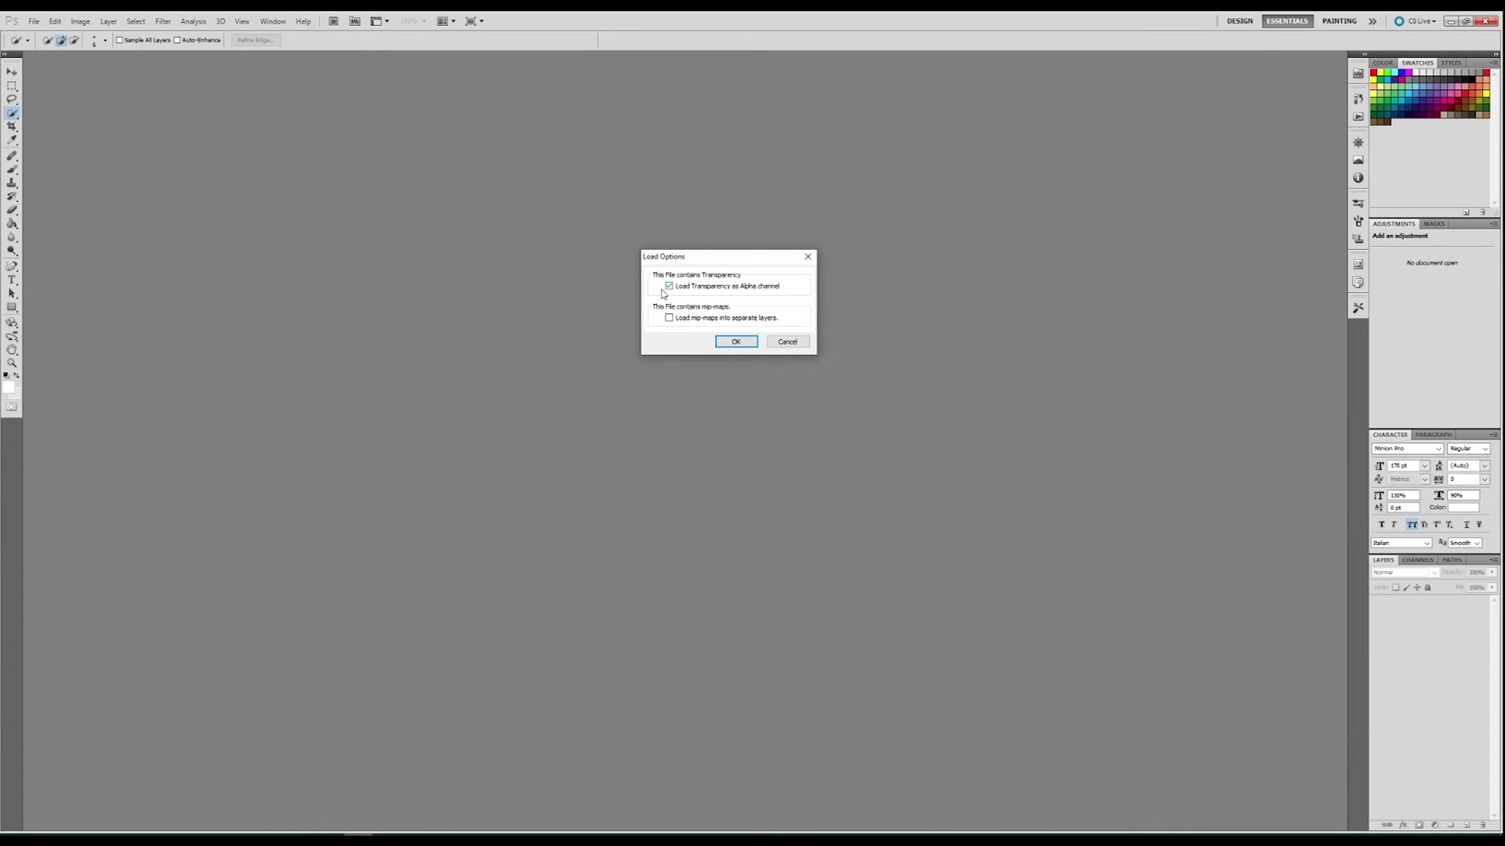
{"action": "left_click", "coordinate": [735, 341]}
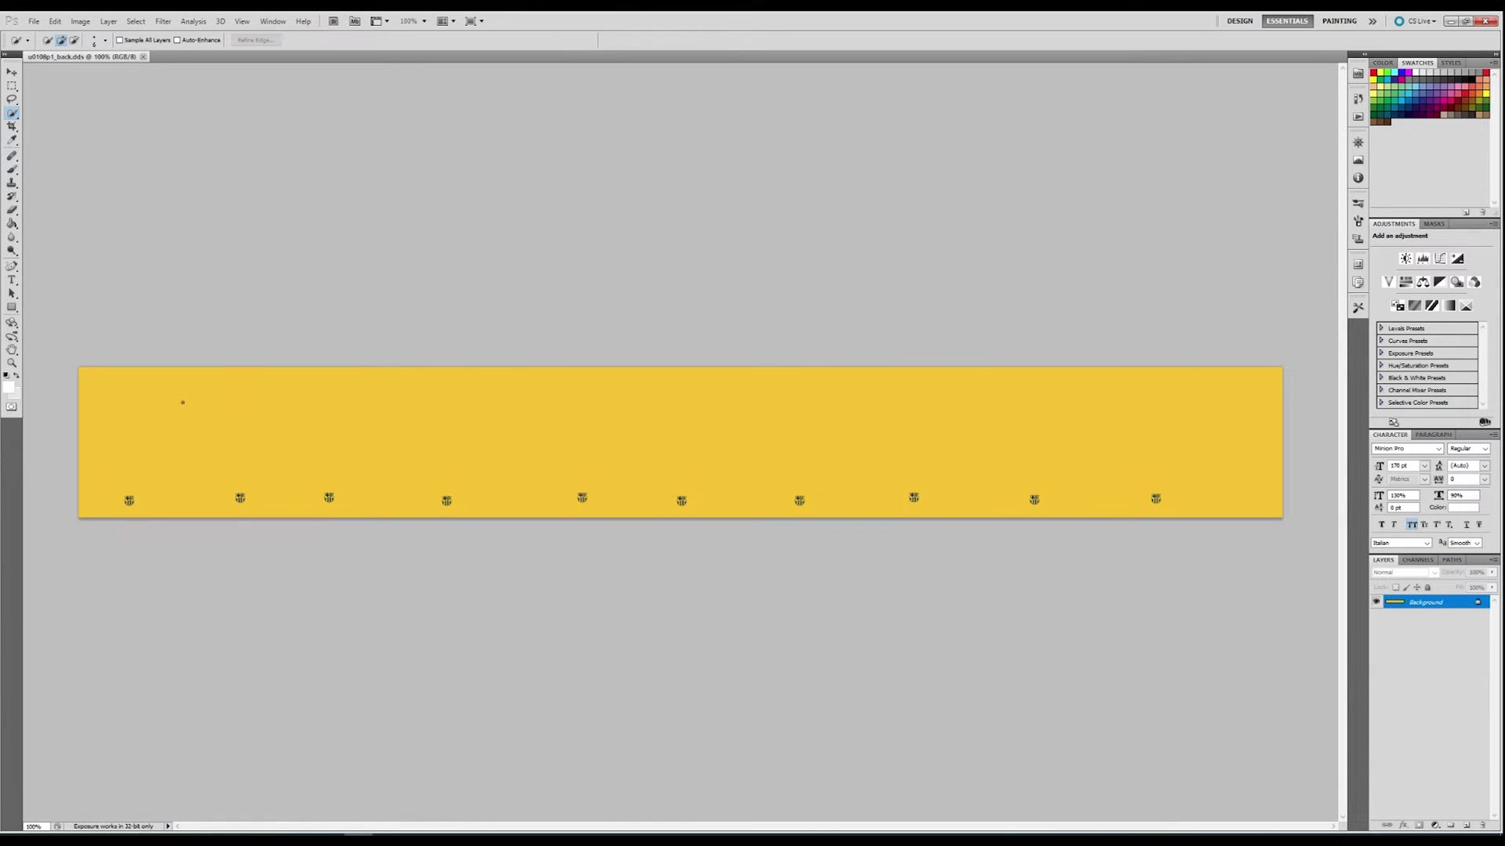
View the Alpha 1 channel of the back number texture and return to the RGB view
{"action": "left_click", "coordinate": [1420, 561]}
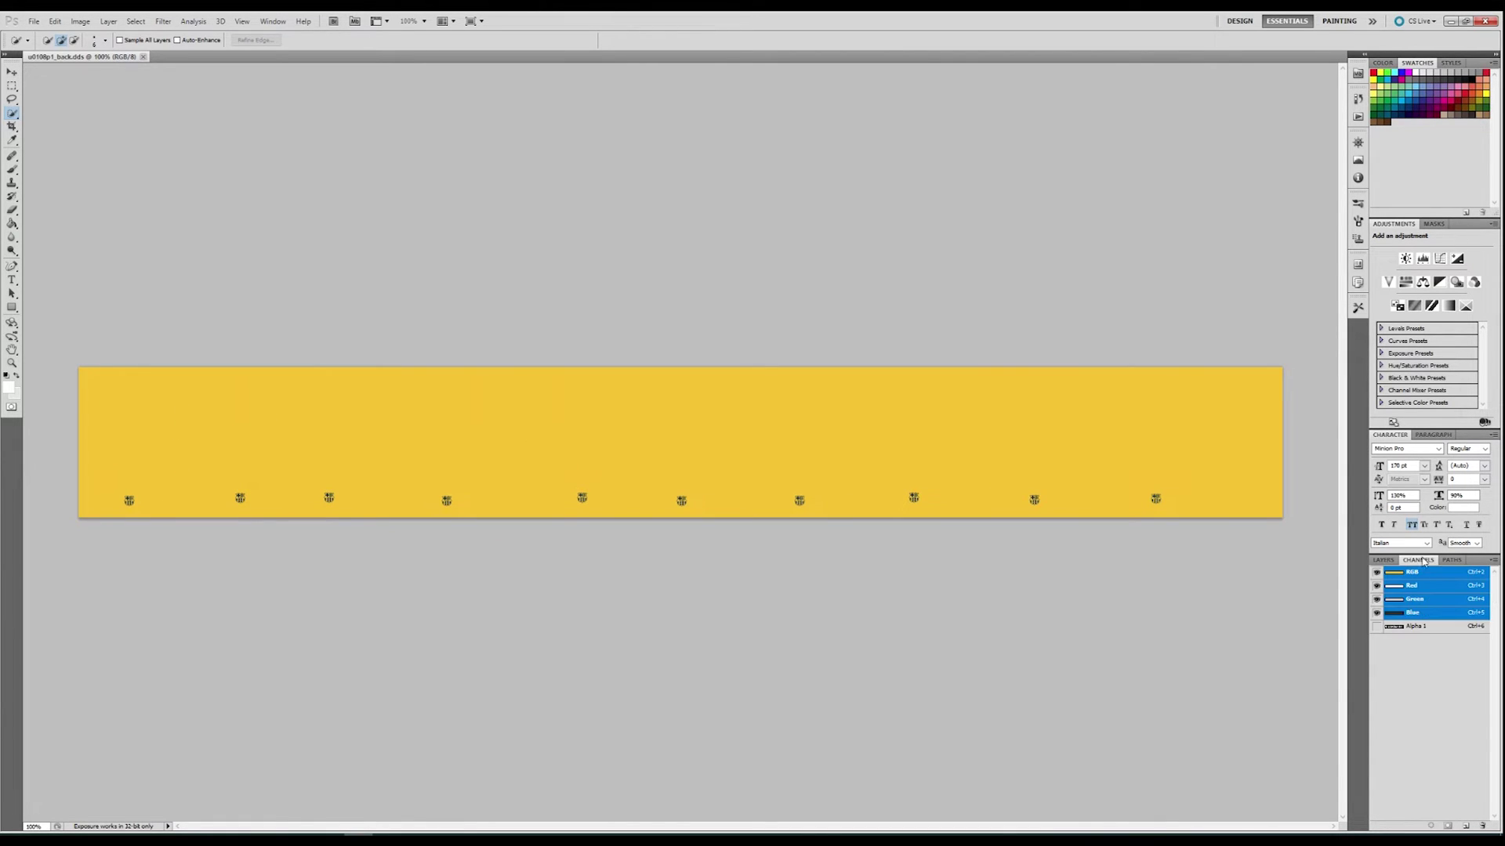
{"action": "left_click", "coordinate": [1434, 629]}
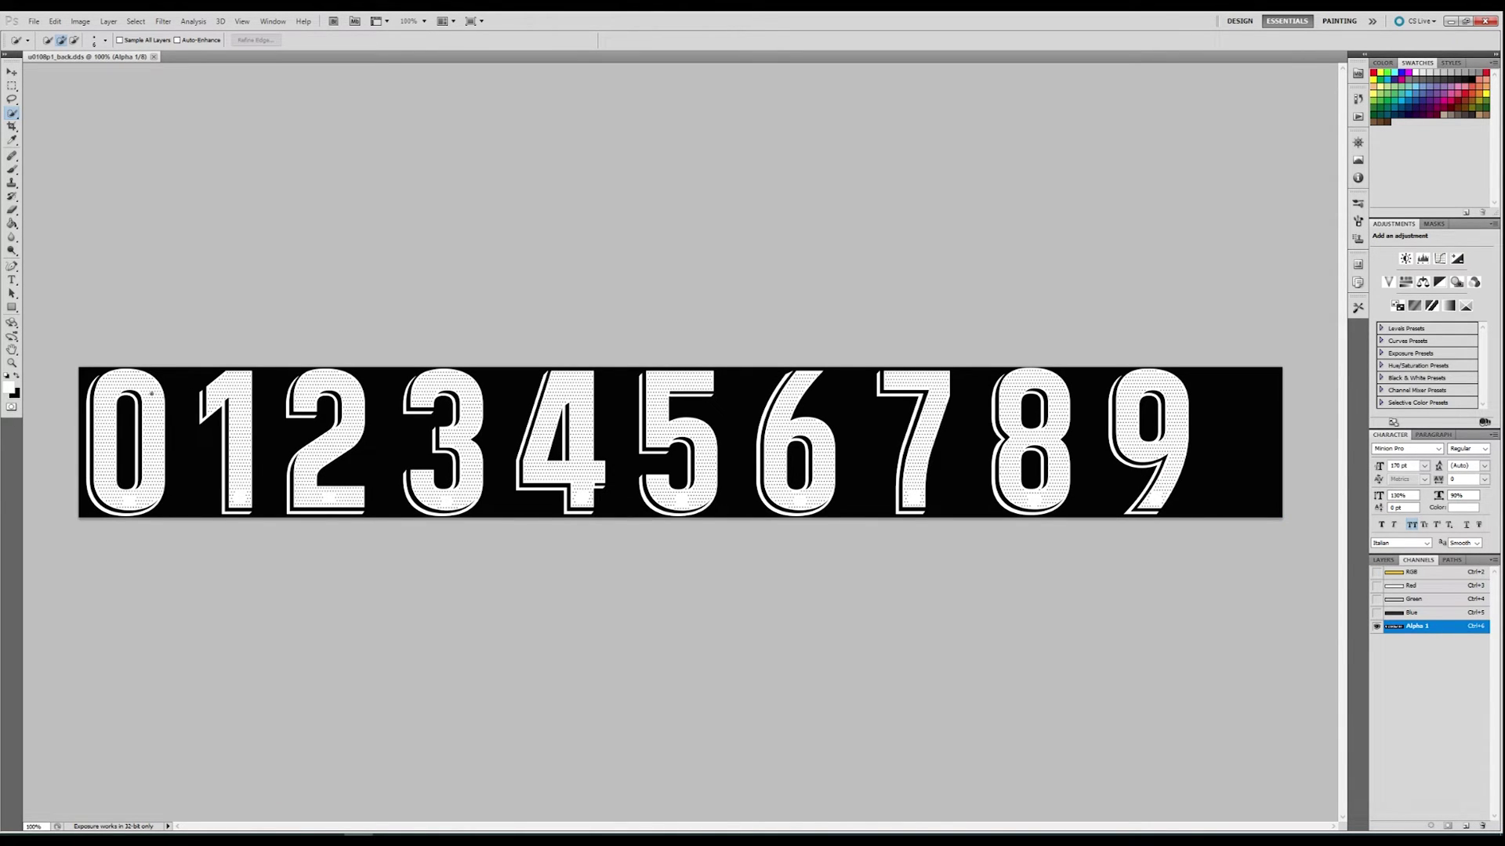
{"action": "key", "text": "ctrl+2"}
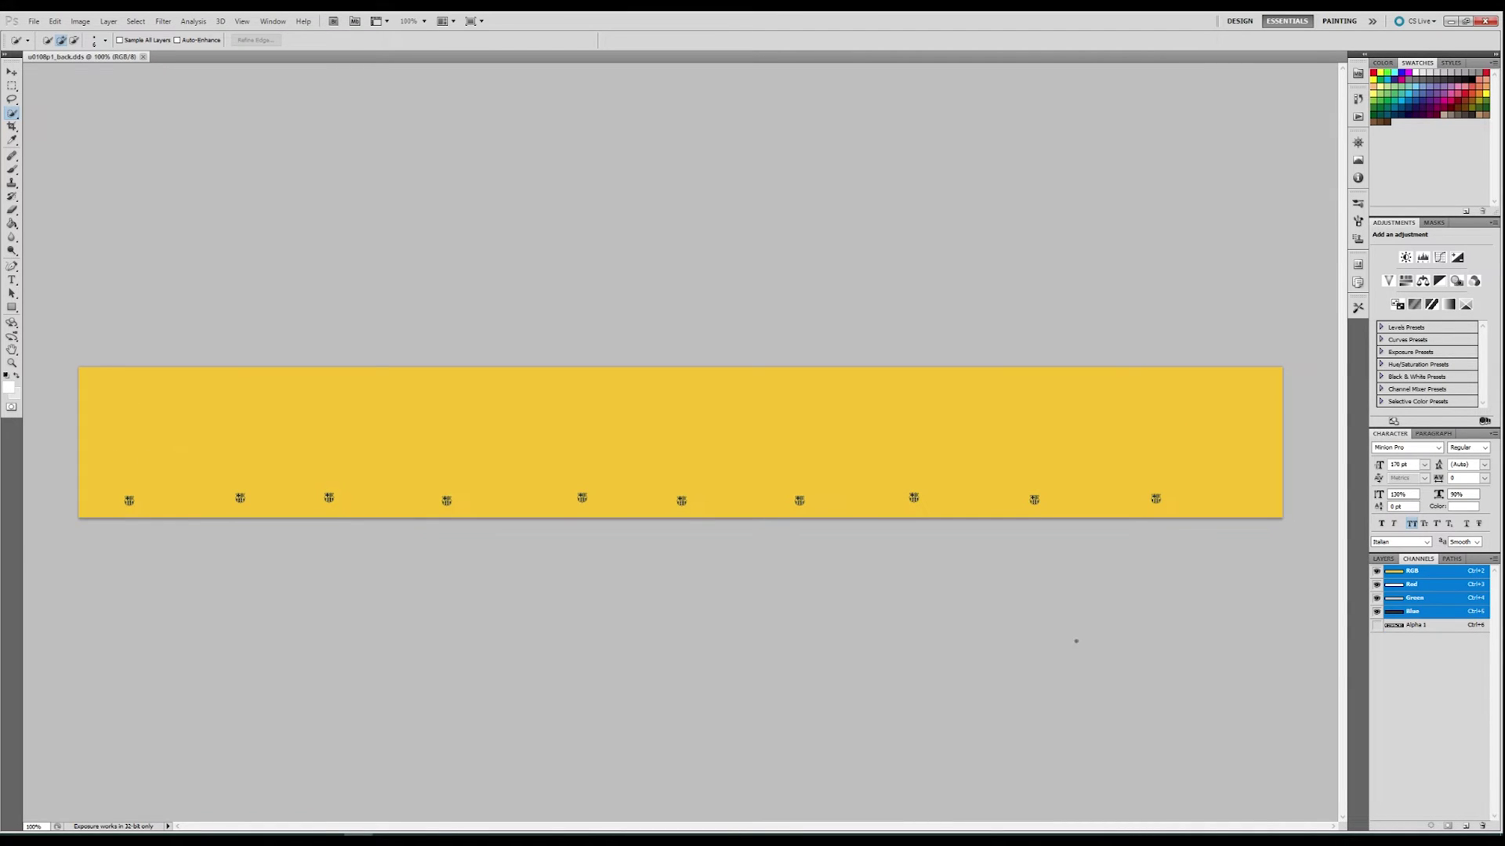
Convert the Background into an editable layer, keeping the default layer settings
{"action": "left_click", "coordinate": [1383, 559]}
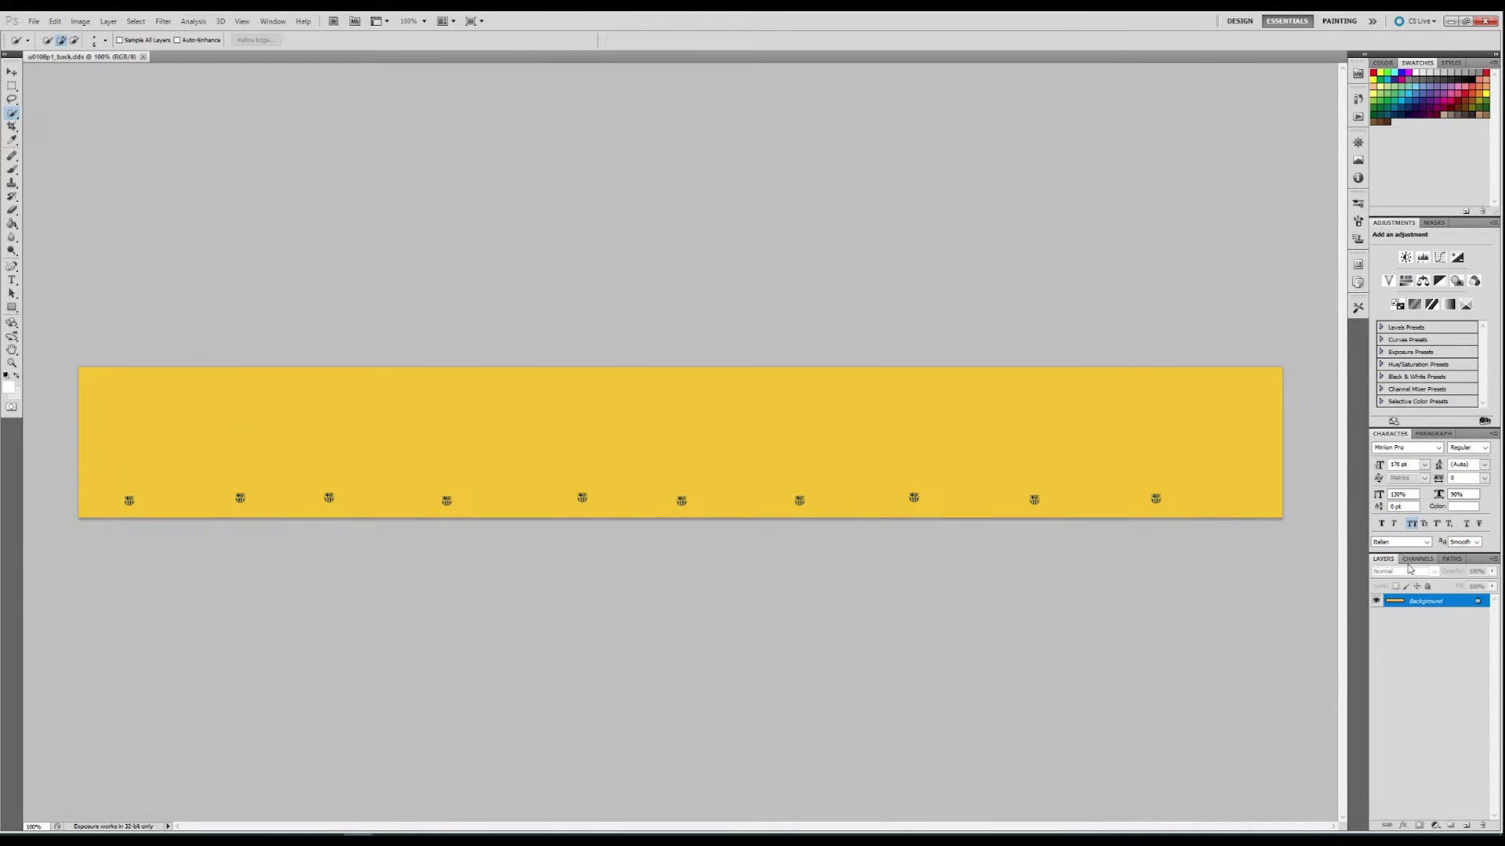
{"action": "double_click", "coordinate": [1437, 605]}
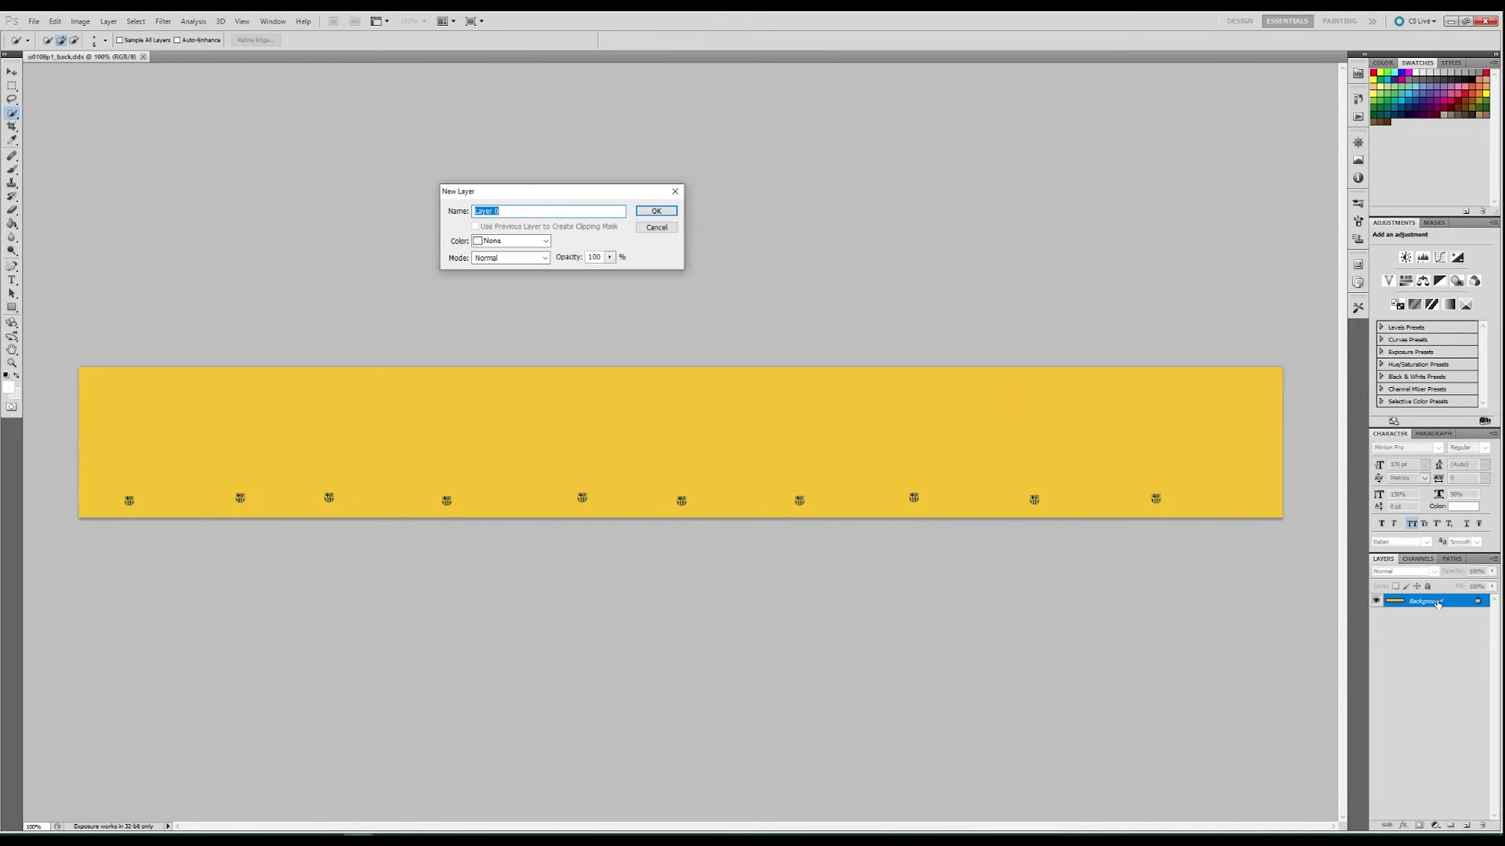
{"action": "left_click", "coordinate": [657, 213]}
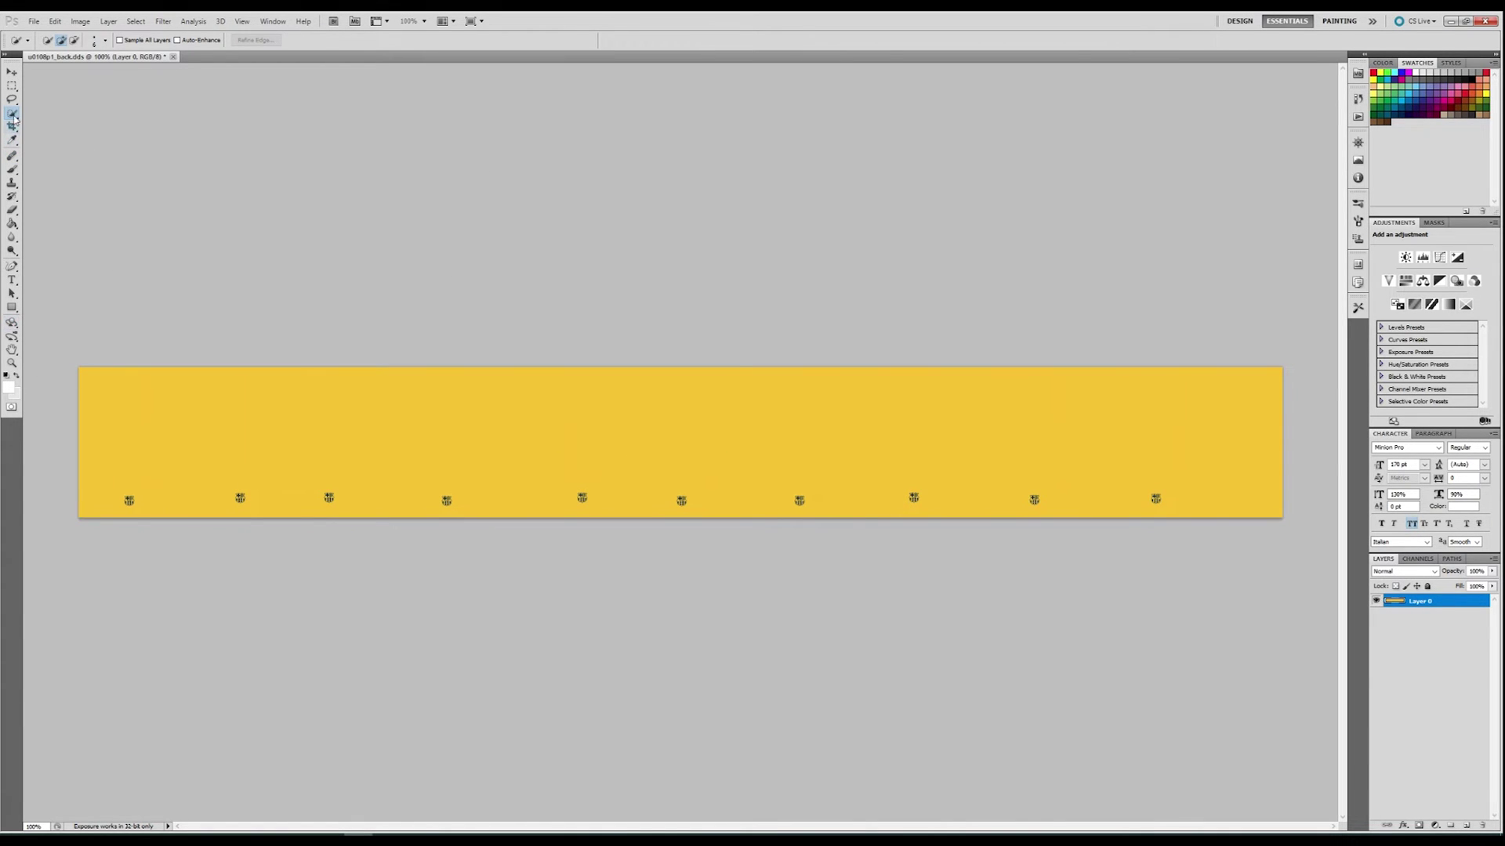
Try a white Paint Bucket fill on the yellow area of the number texture and undo it
{"action": "left_click", "coordinate": [12, 224]}
{"action": "left_click", "coordinate": [186, 423]}
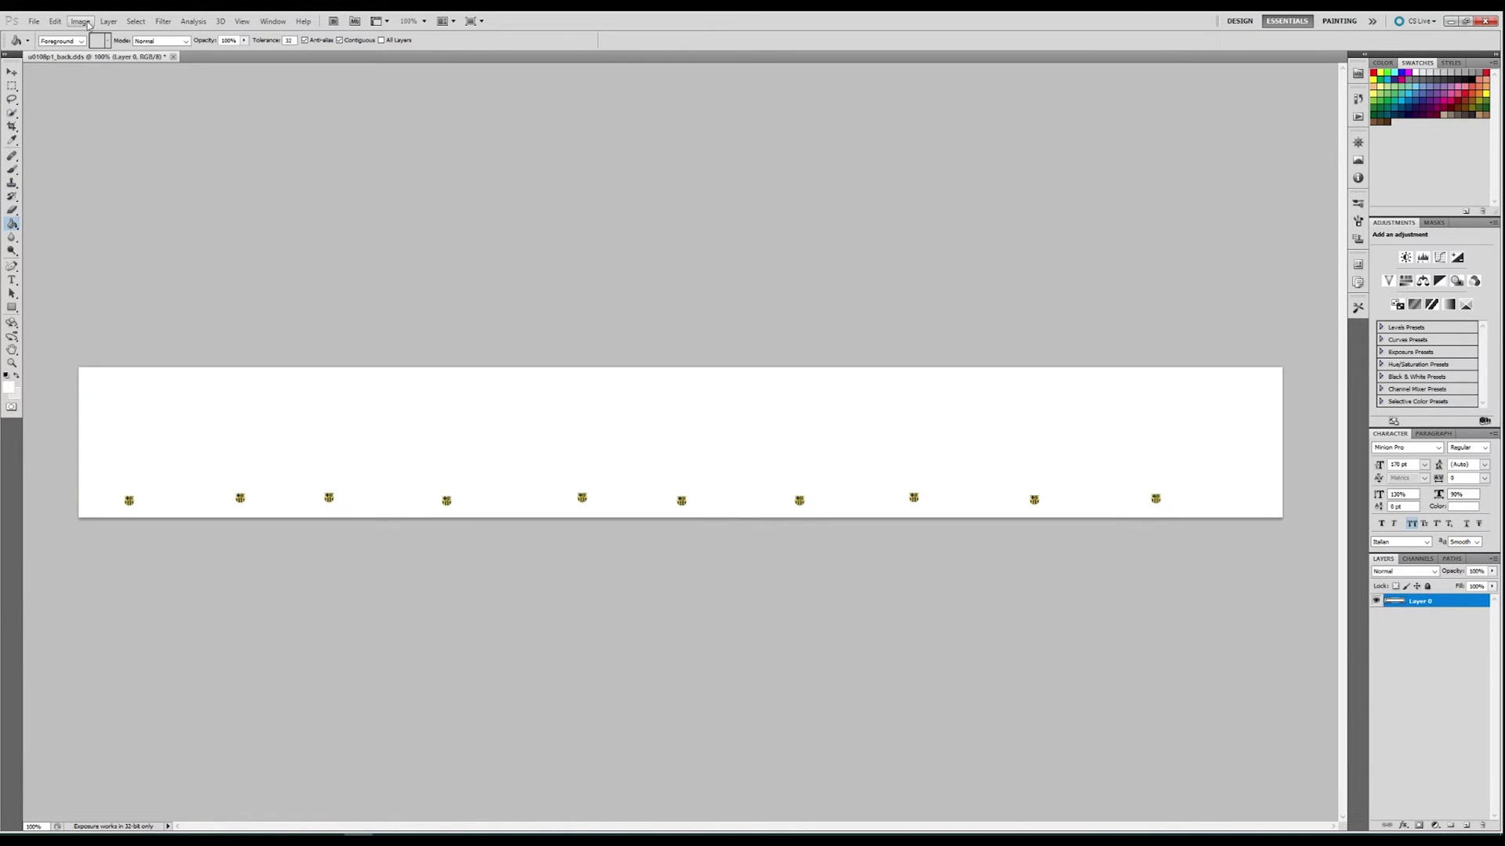
{"action": "key", "text": "ctrl+z"}
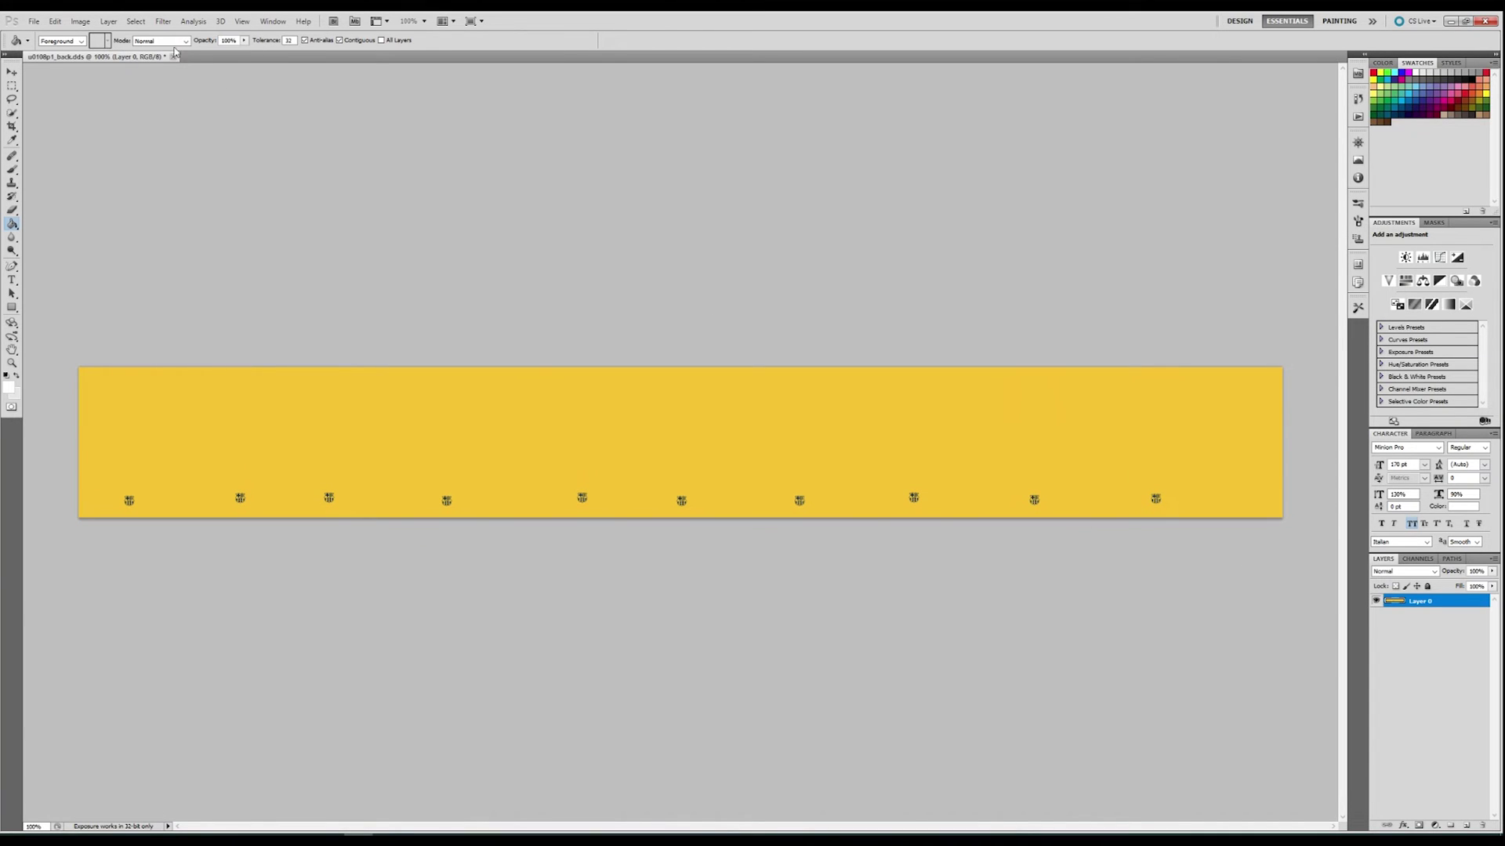
Recolour the yellow number texture to purple by shifting its hue with a Hue/Saturation adjustment
{"action": "left_click", "coordinate": [111, 22]}
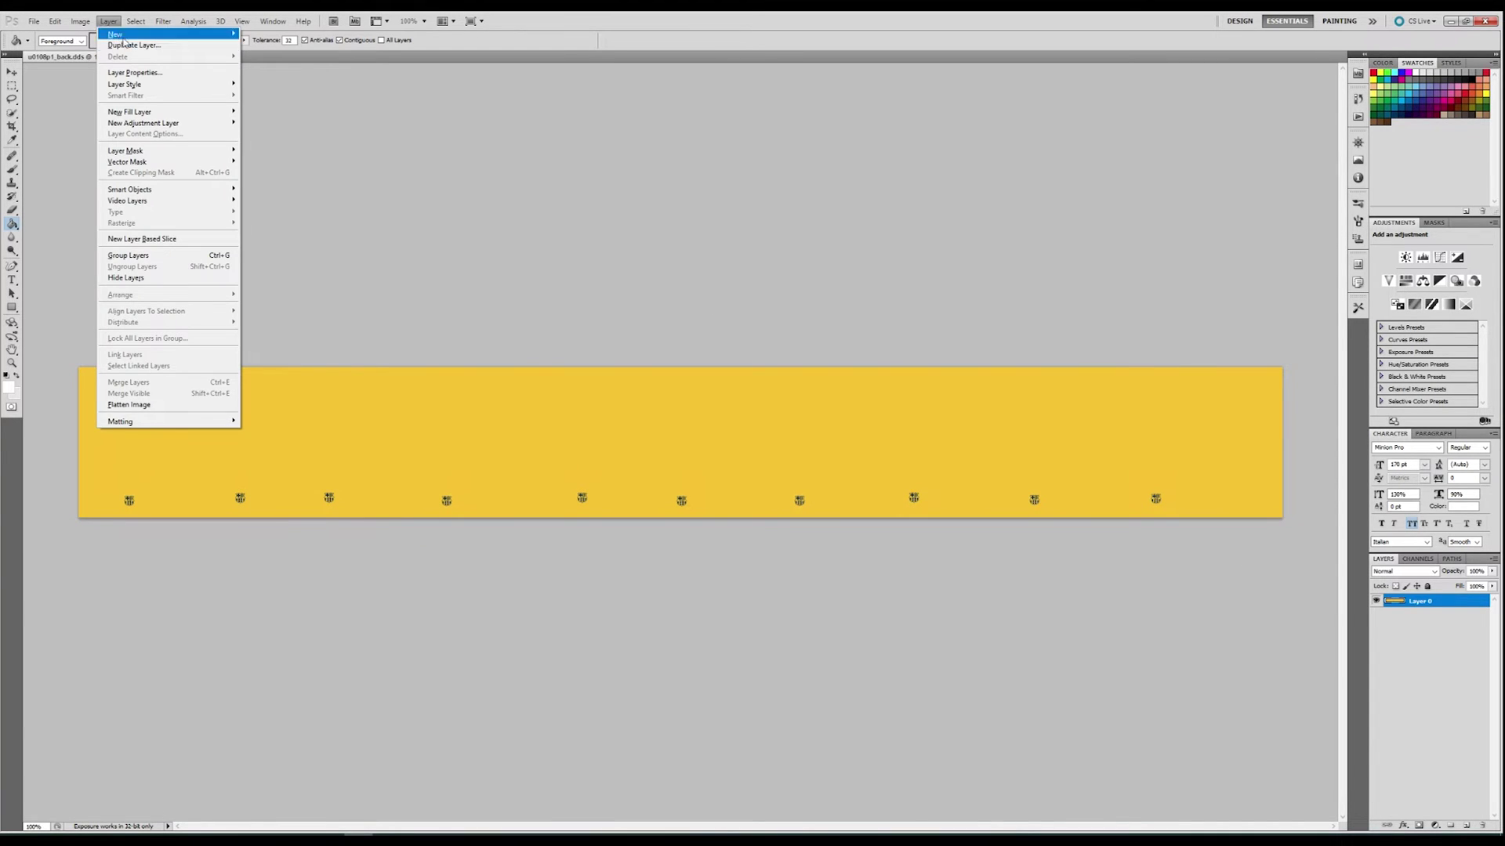
{"action": "left_click", "coordinate": [82, 23]}
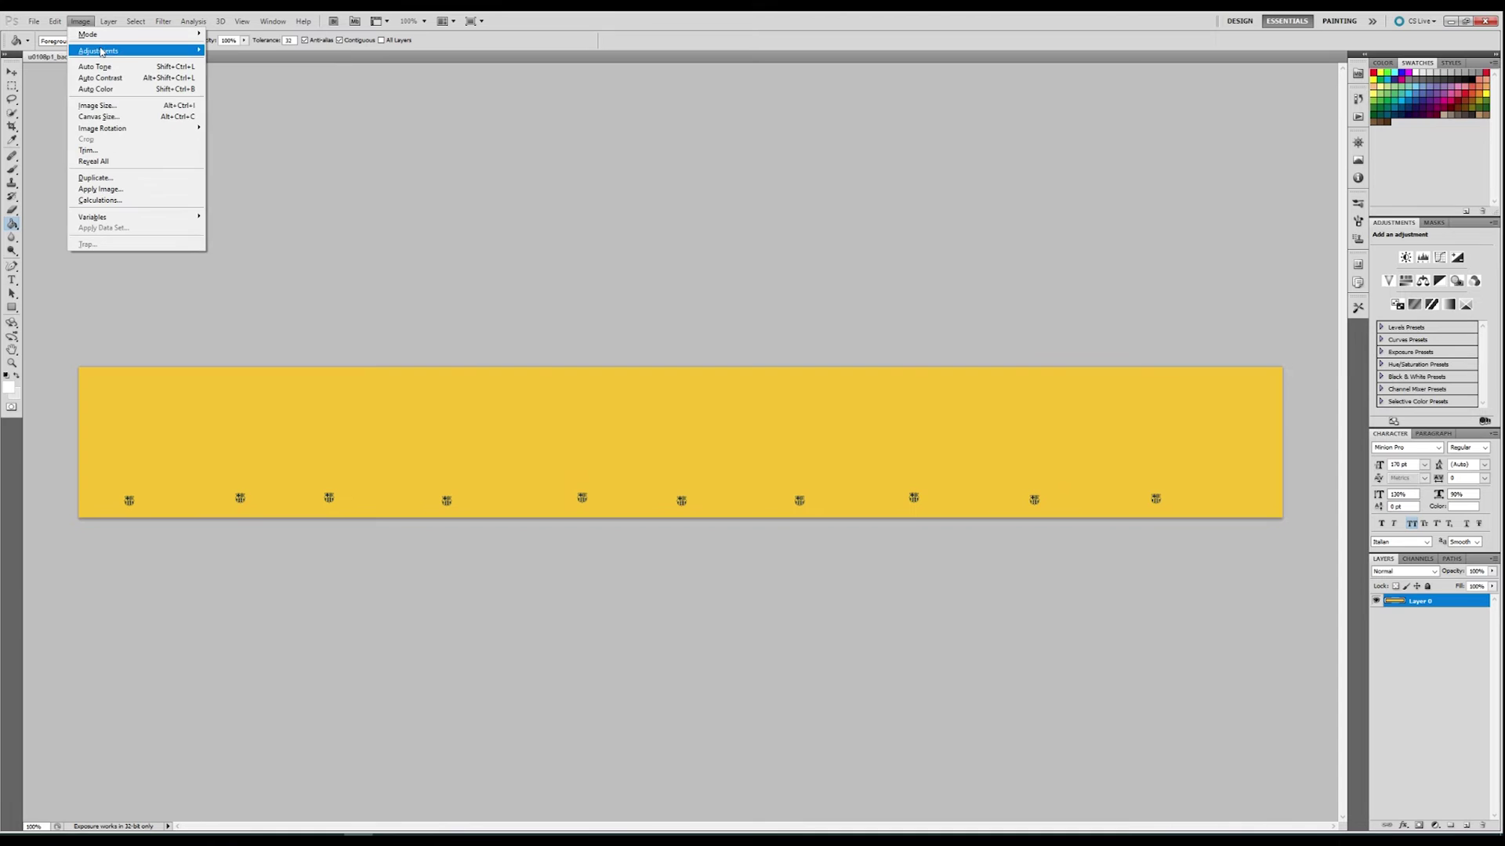
{"action": "mouse_move", "coordinate": [179, 53]}
{"action": "left_click", "coordinate": [279, 114]}
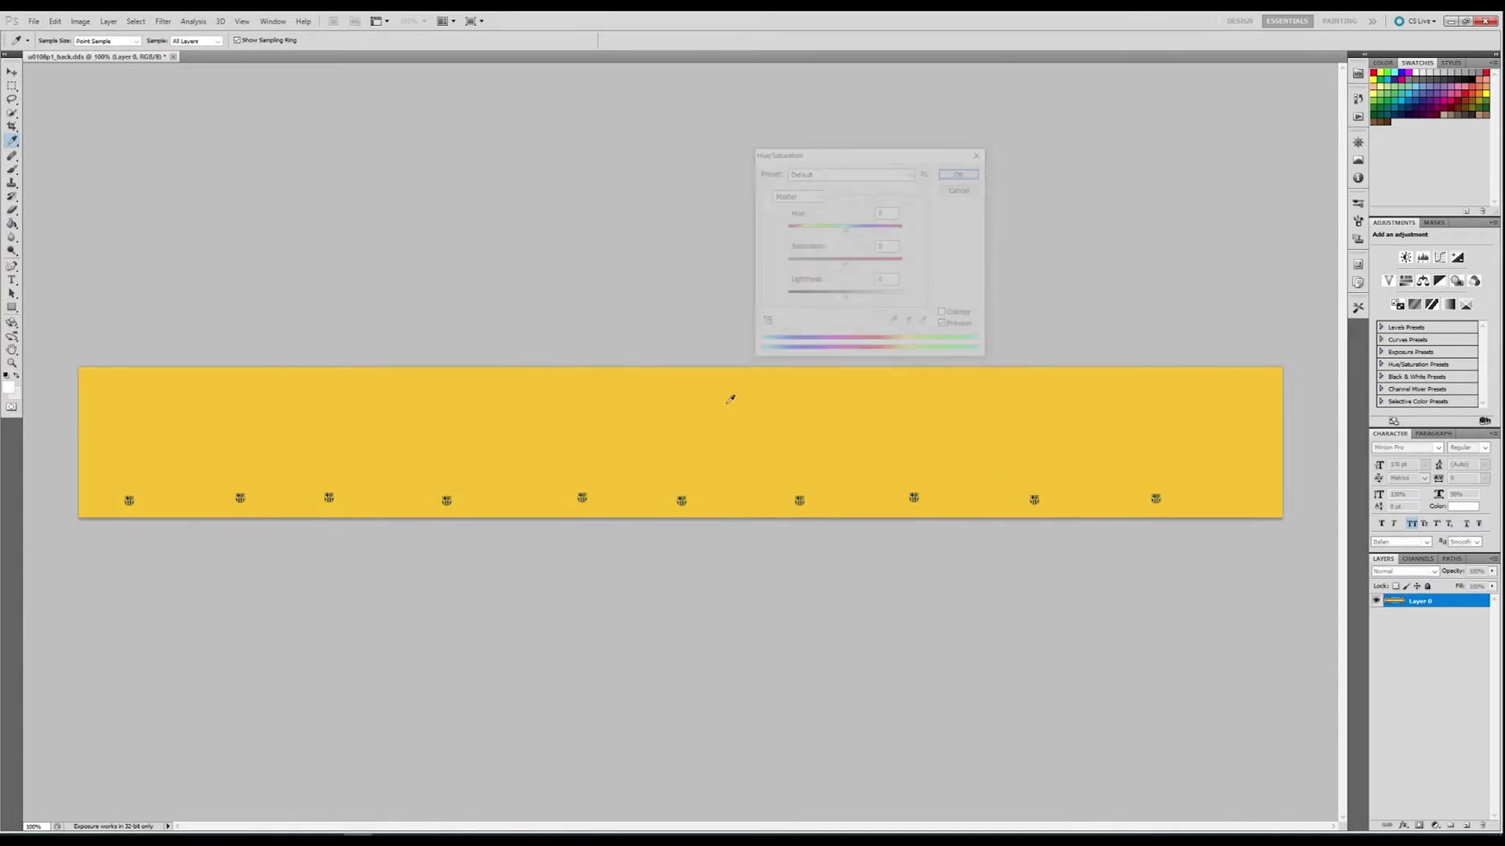
{"action": "left_click_drag", "start_coordinate": [845, 229], "coordinate": [801, 233]}
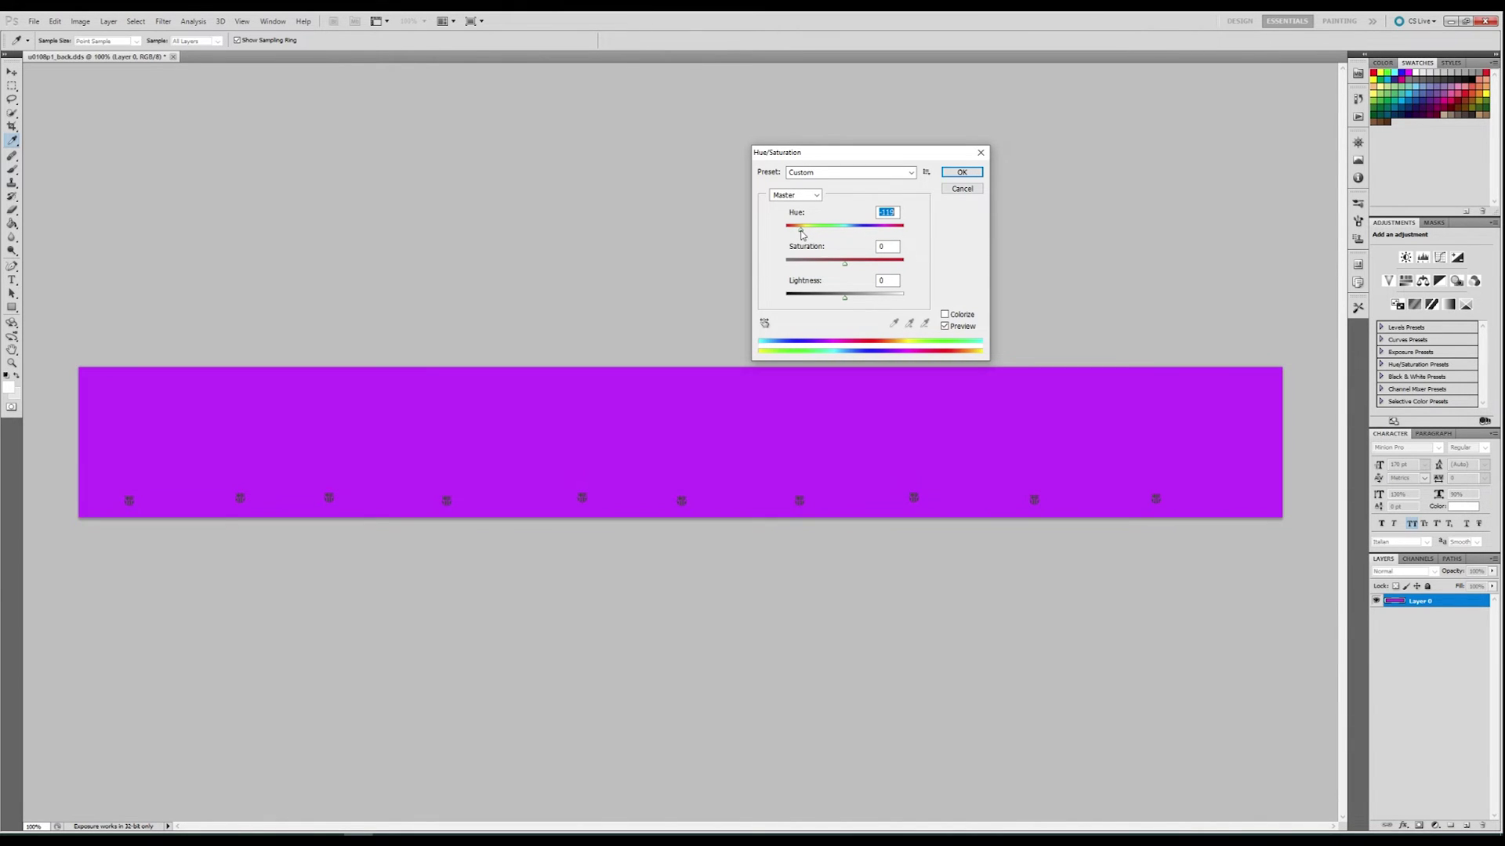
{"action": "left_click", "coordinate": [964, 174]}
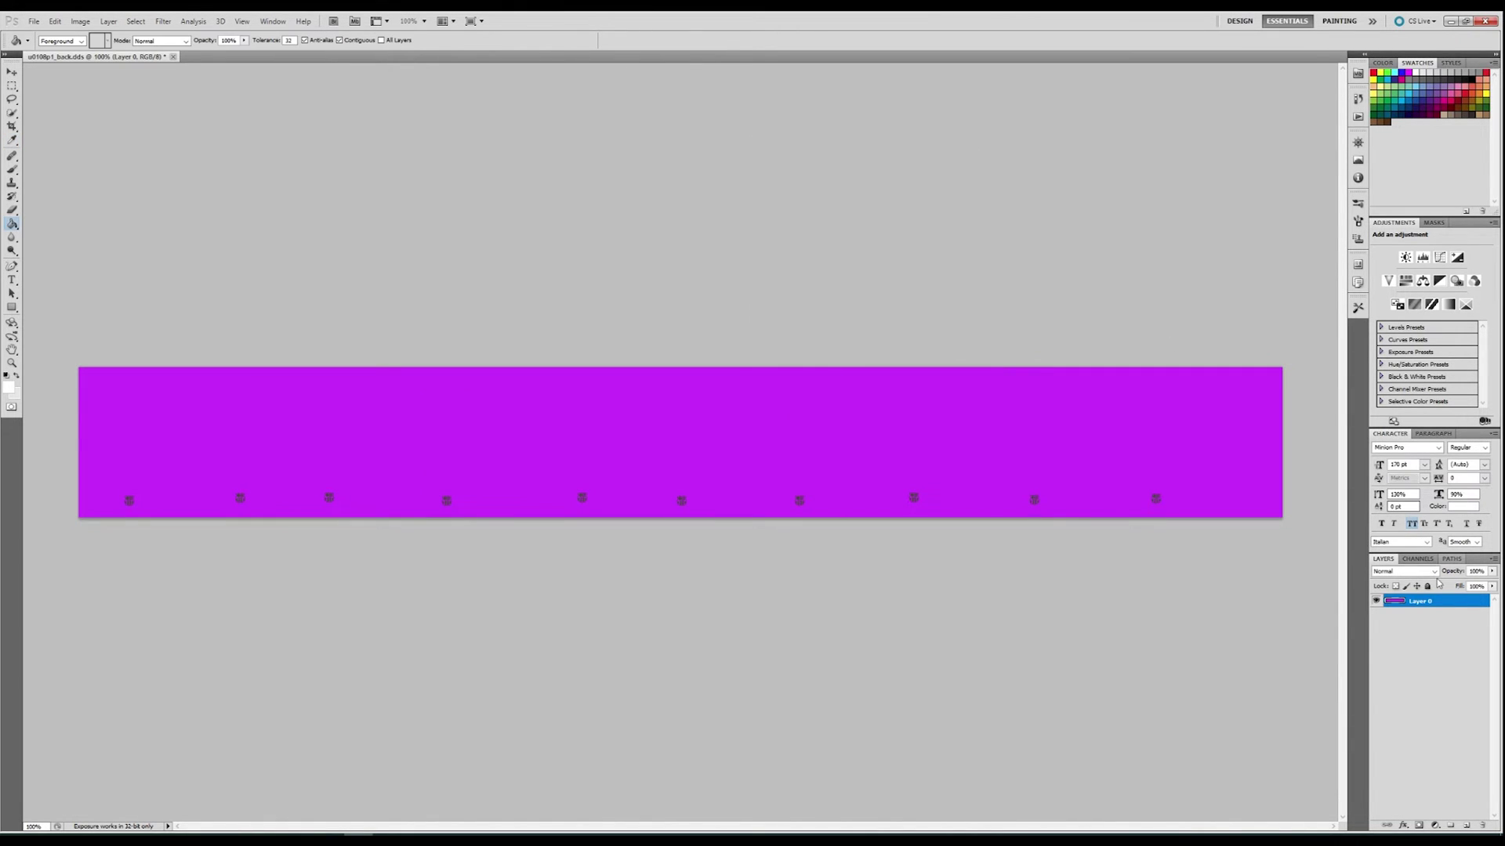
Create a new empty layer with the default settings and place it below the purple layer
{"action": "left_click", "coordinate": [109, 22]}
{"action": "mouse_move", "coordinate": [118, 34]}
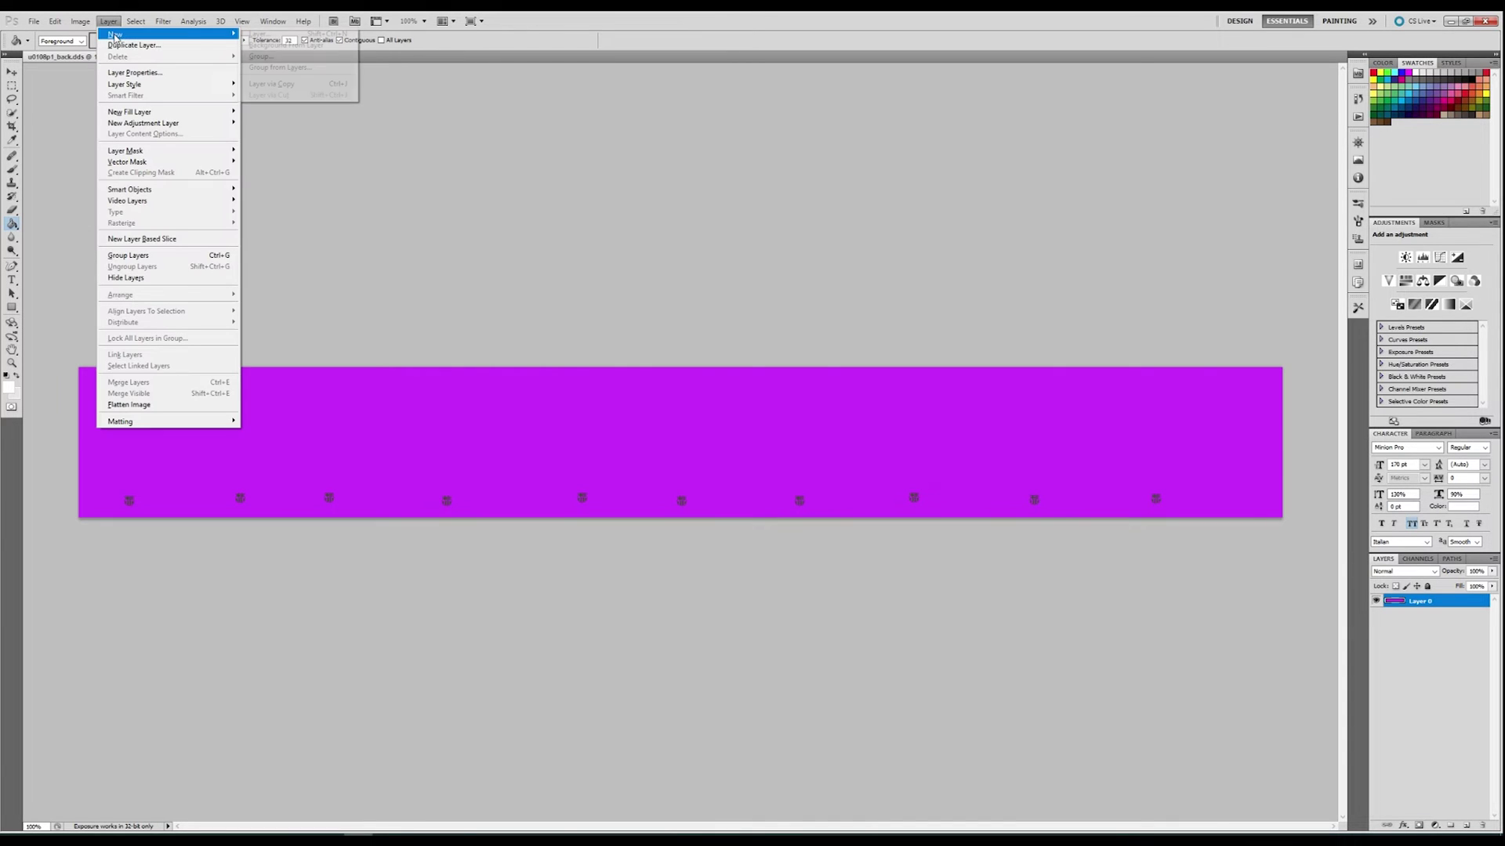
{"action": "left_click", "coordinate": [330, 37]}
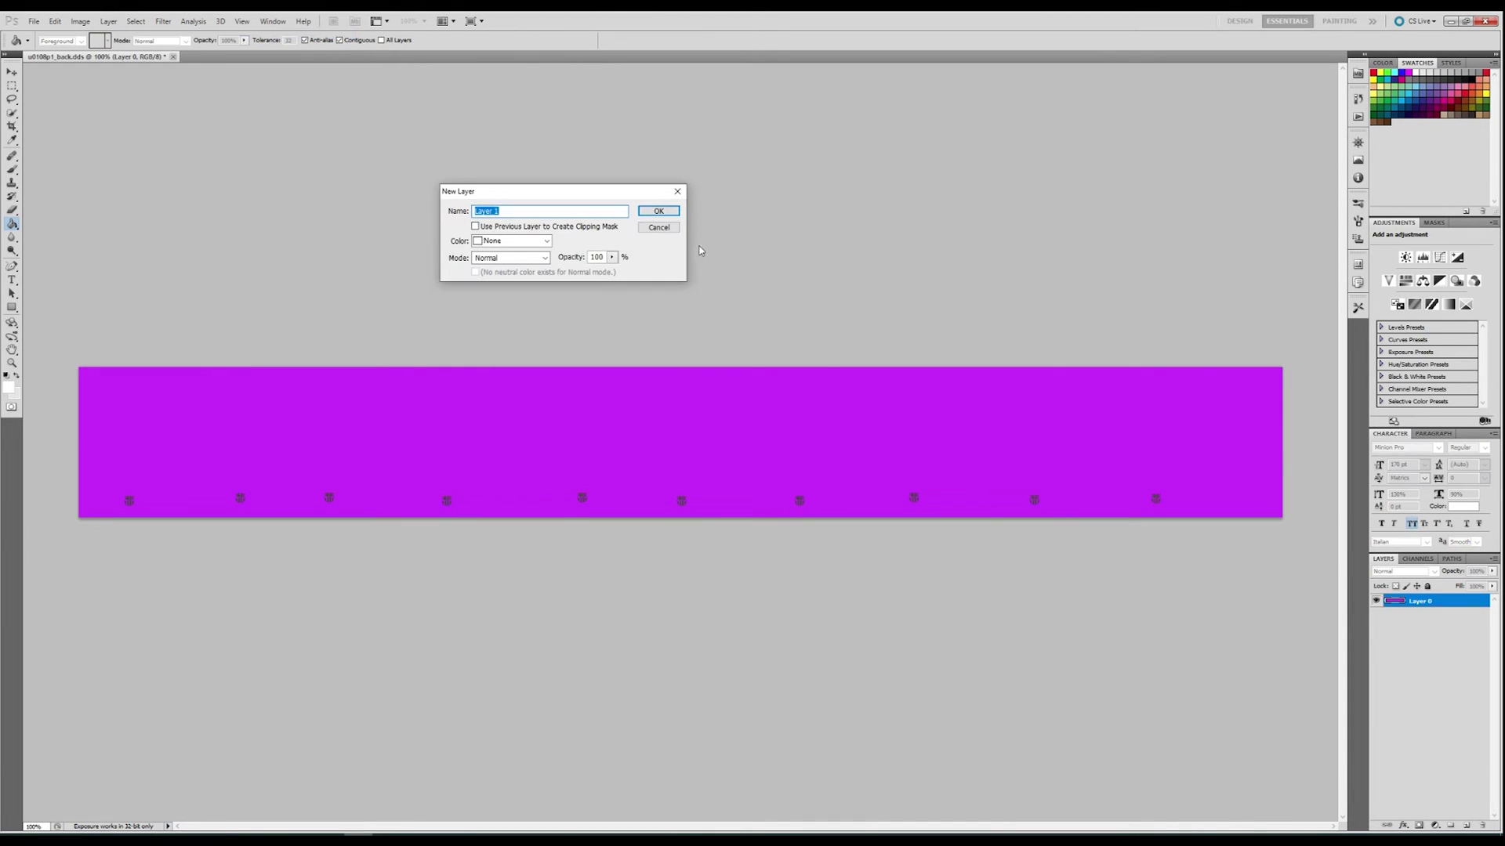
{"action": "left_click", "coordinate": [663, 210]}
{"action": "left_click_drag", "start_coordinate": [1414, 601], "coordinate": [1448, 626]}
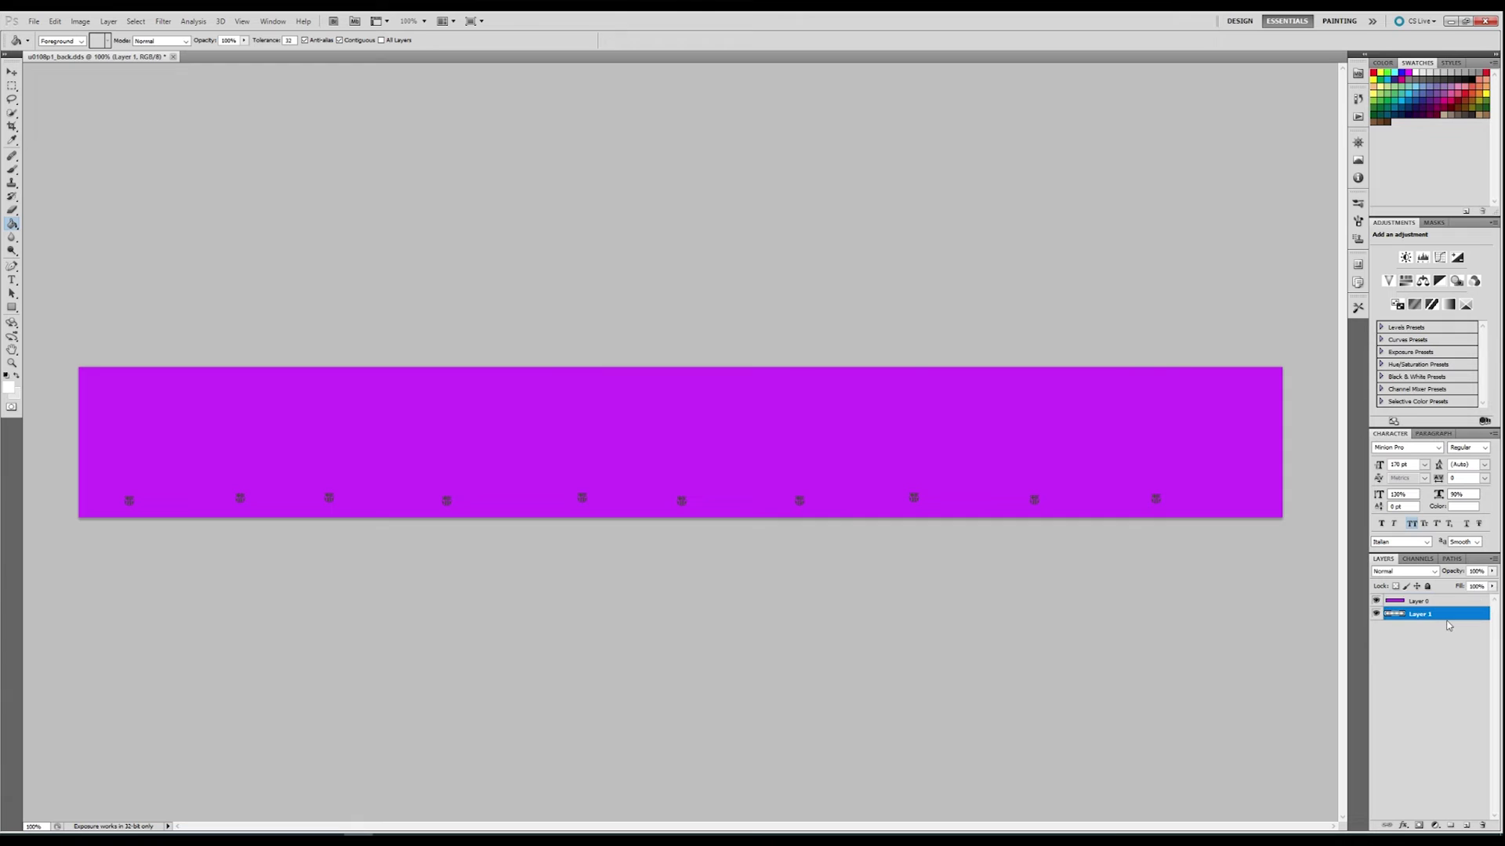
{"action": "left_click", "coordinate": [34, 21]}
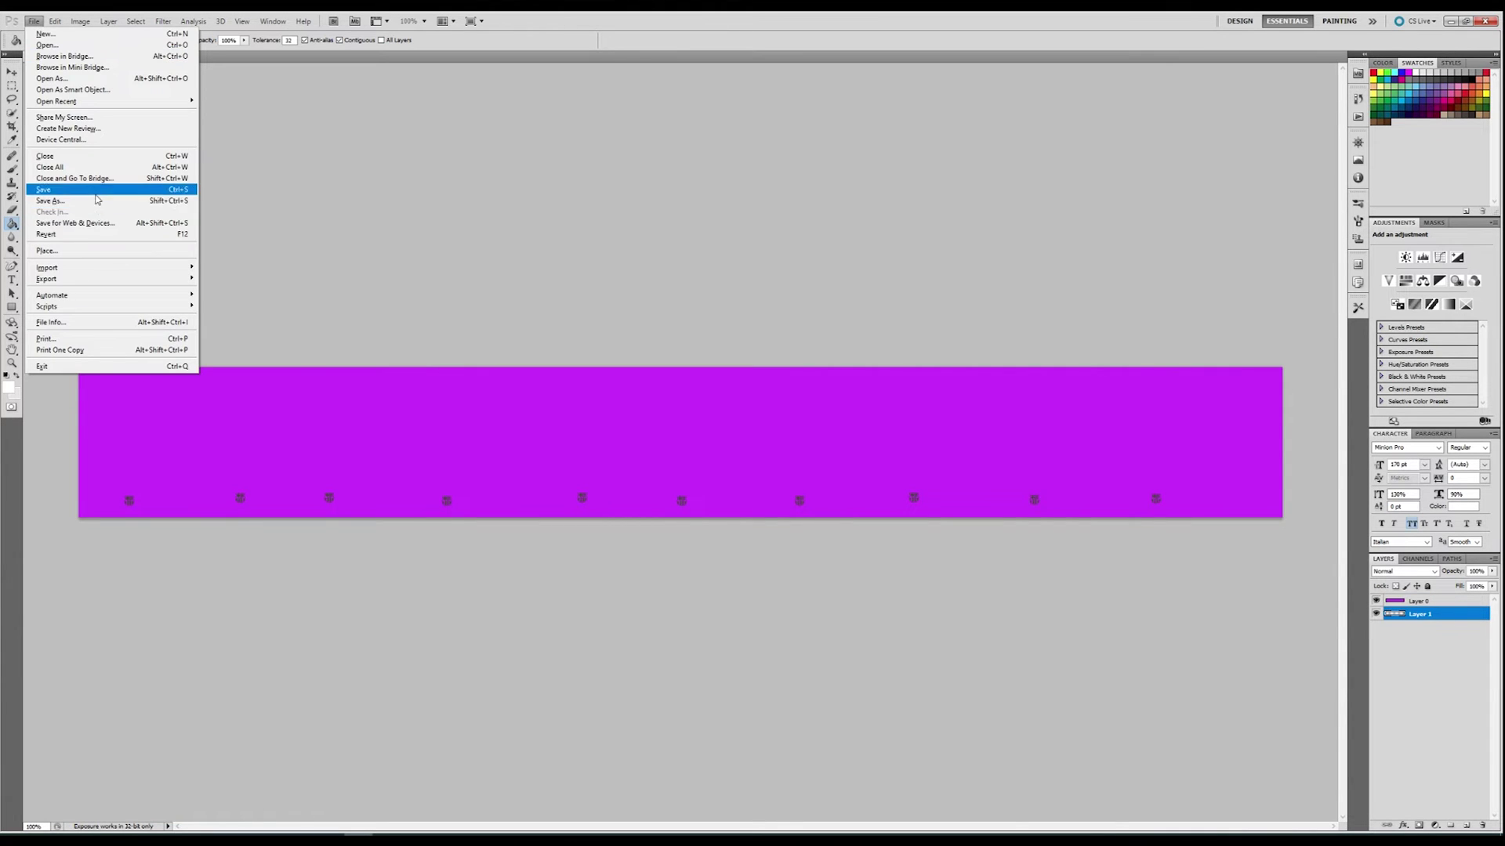
{"action": "left_click", "coordinate": [70, 186]}
{"action": "left_click", "coordinate": [824, 447]}
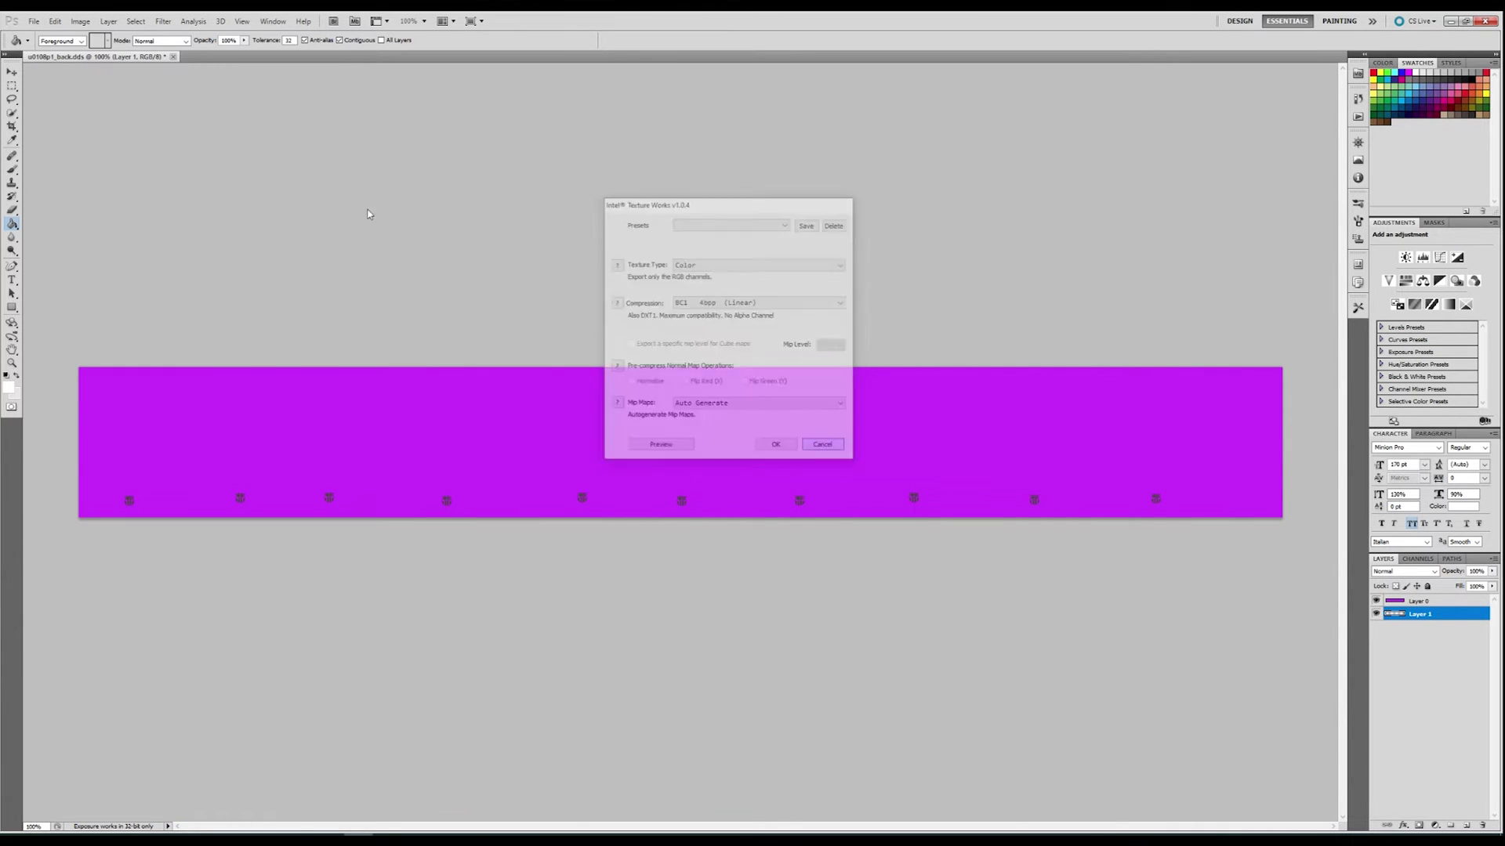
Save the purple number texture in Intel Texture Works DDS format, replacing the existing u0108p1_back.dds in Barca Fantasy Kit
{"action": "left_click", "coordinate": [34, 21]}
{"action": "left_click", "coordinate": [105, 199]}
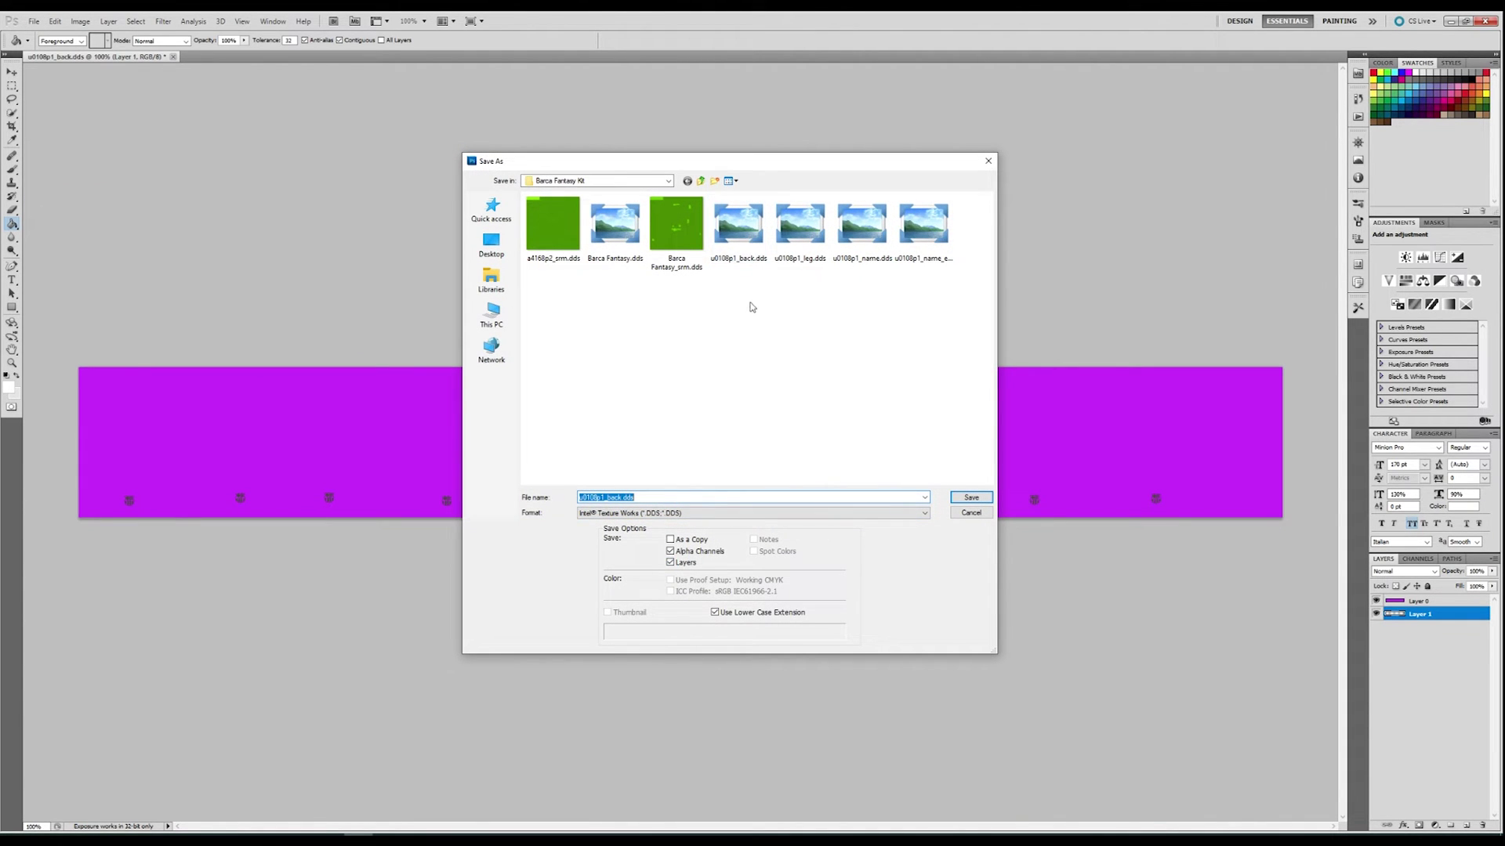
{"action": "left_click", "coordinate": [971, 497]}
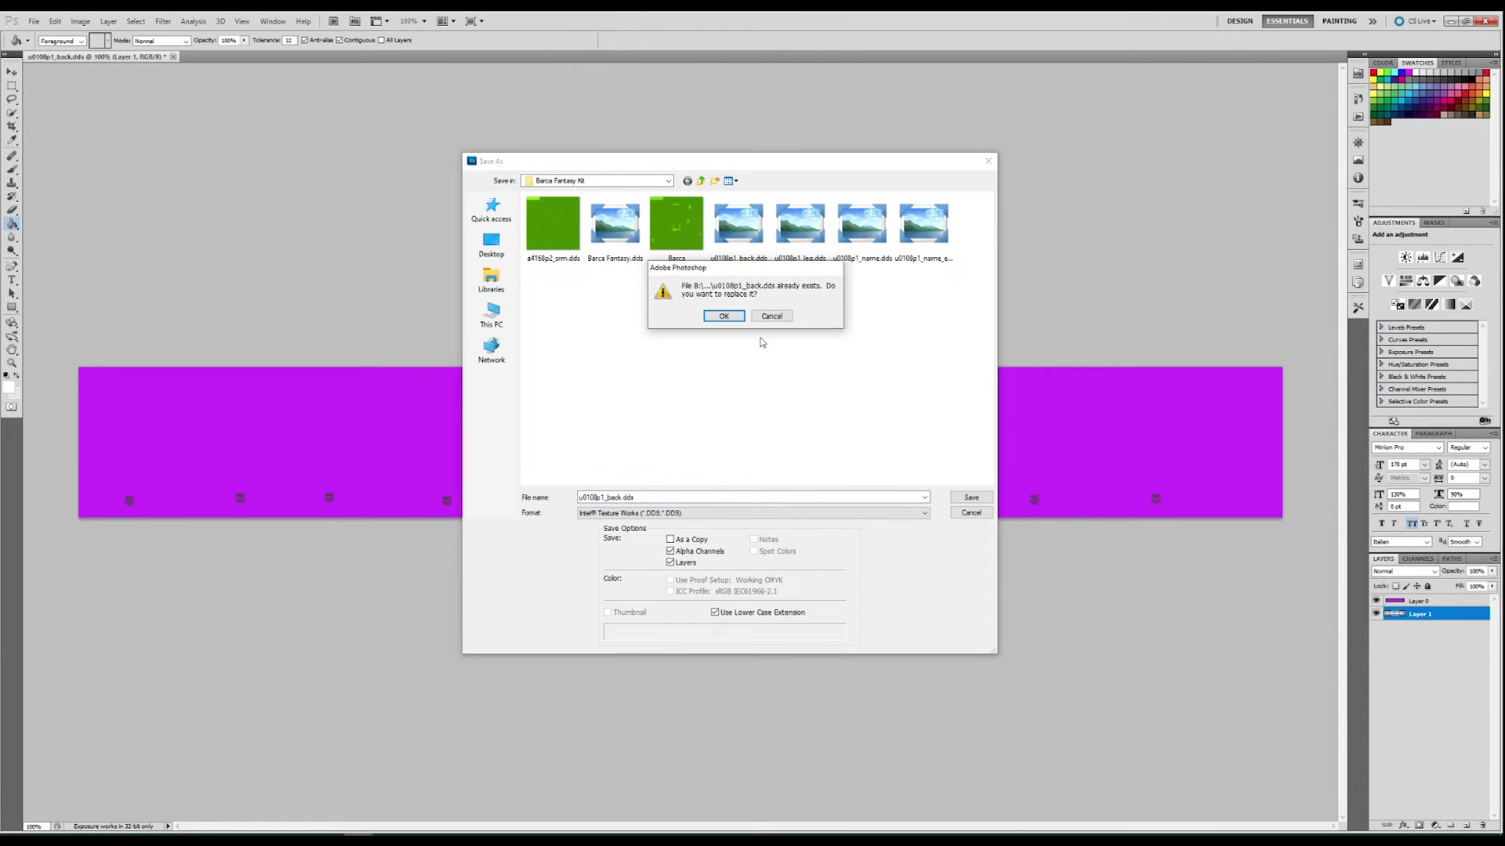
{"action": "left_click", "coordinate": [724, 318]}
Export the DDS as Color + Alpha with BC7 8bpp Fine (Linear, DX11+) compression and auto-generated mip maps
{"action": "left_click", "coordinate": [682, 231]}
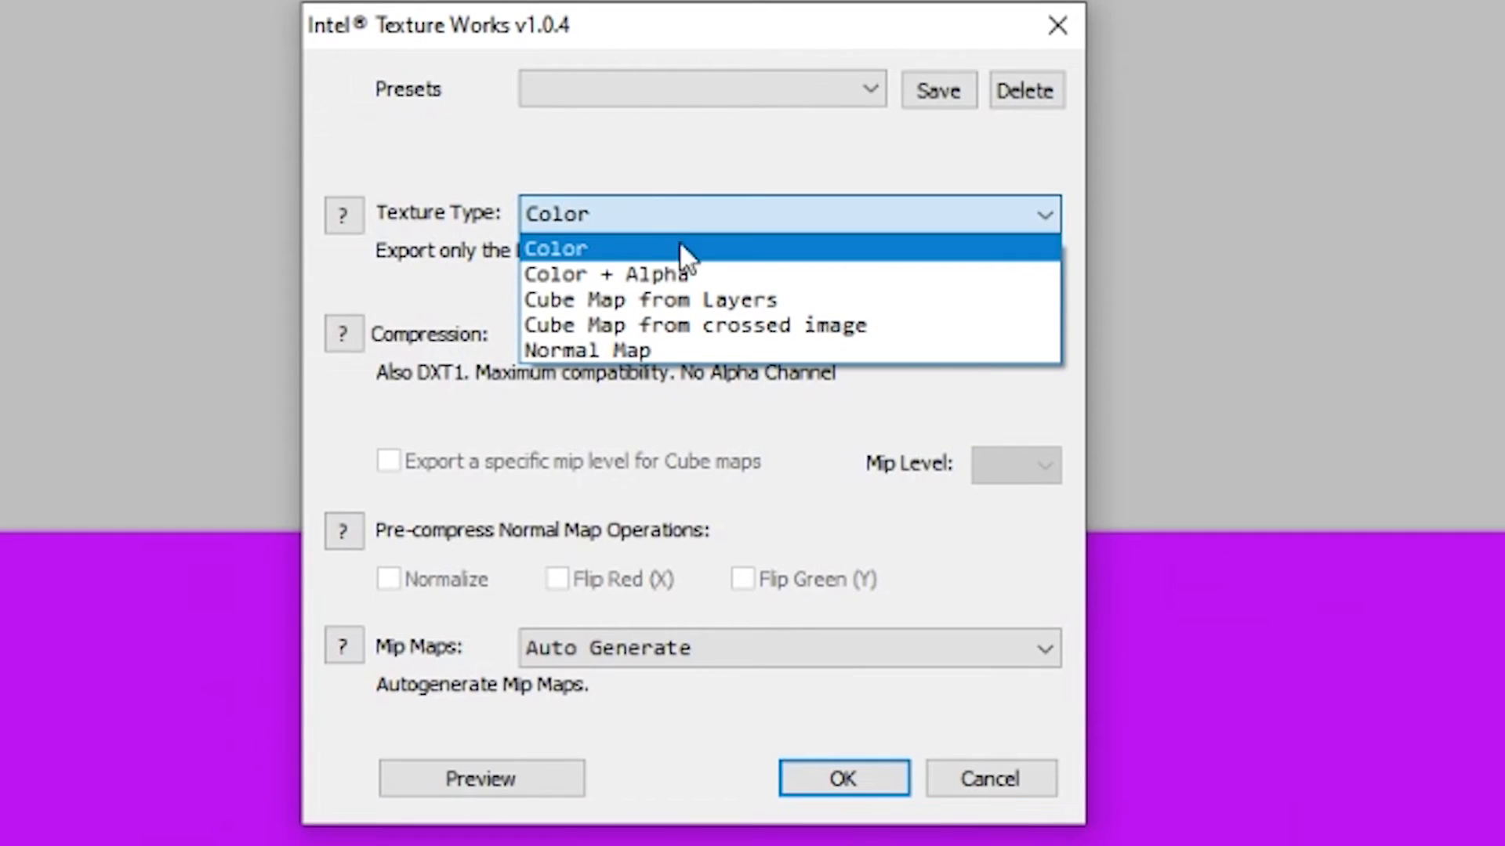
{"action": "left_click", "coordinate": [684, 275]}
{"action": "left_click", "coordinate": [740, 330]}
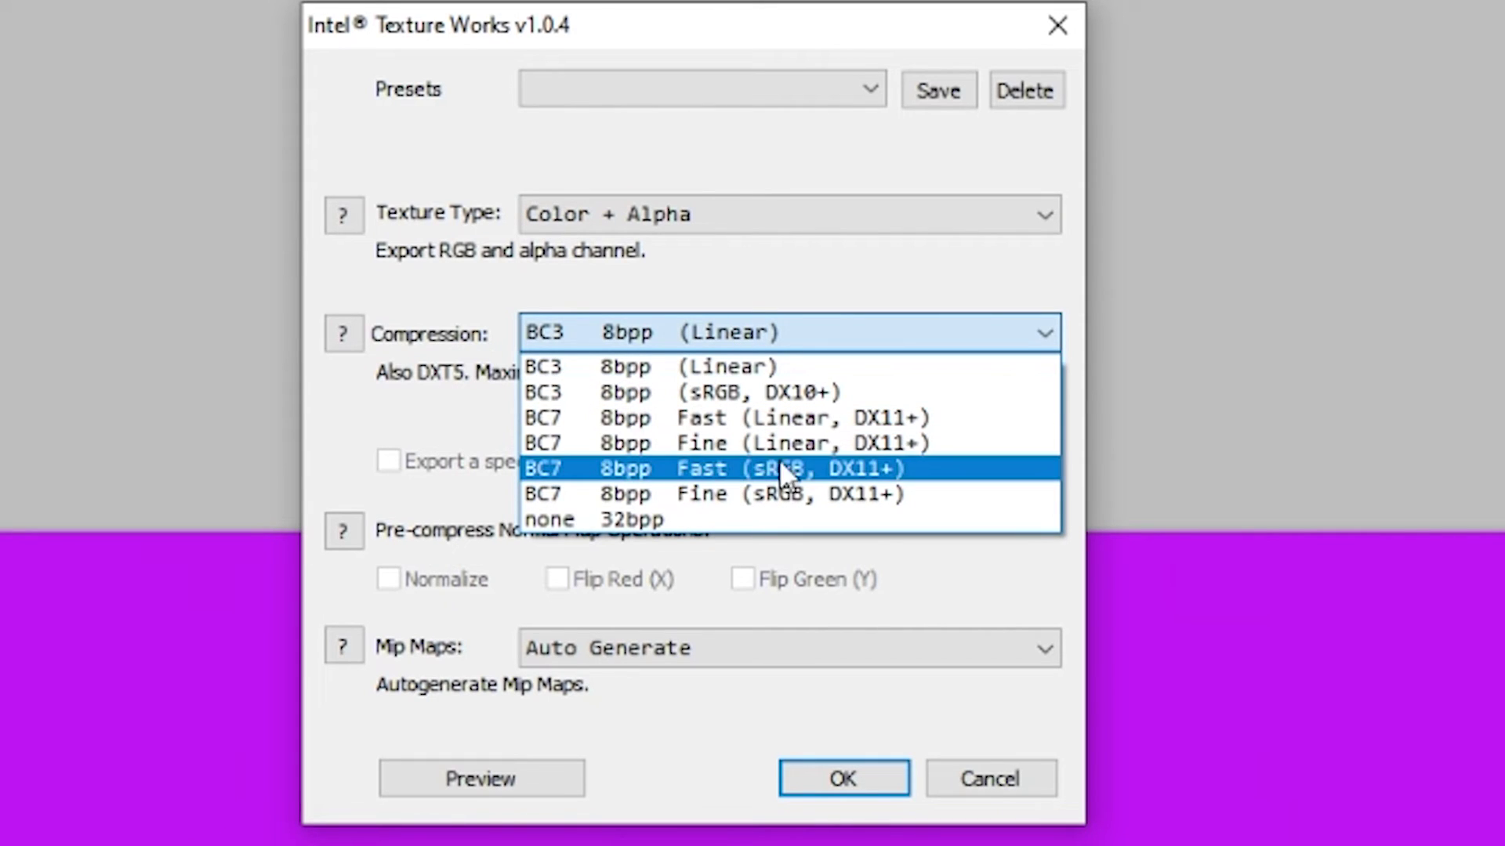
{"action": "left_click", "coordinate": [723, 444]}
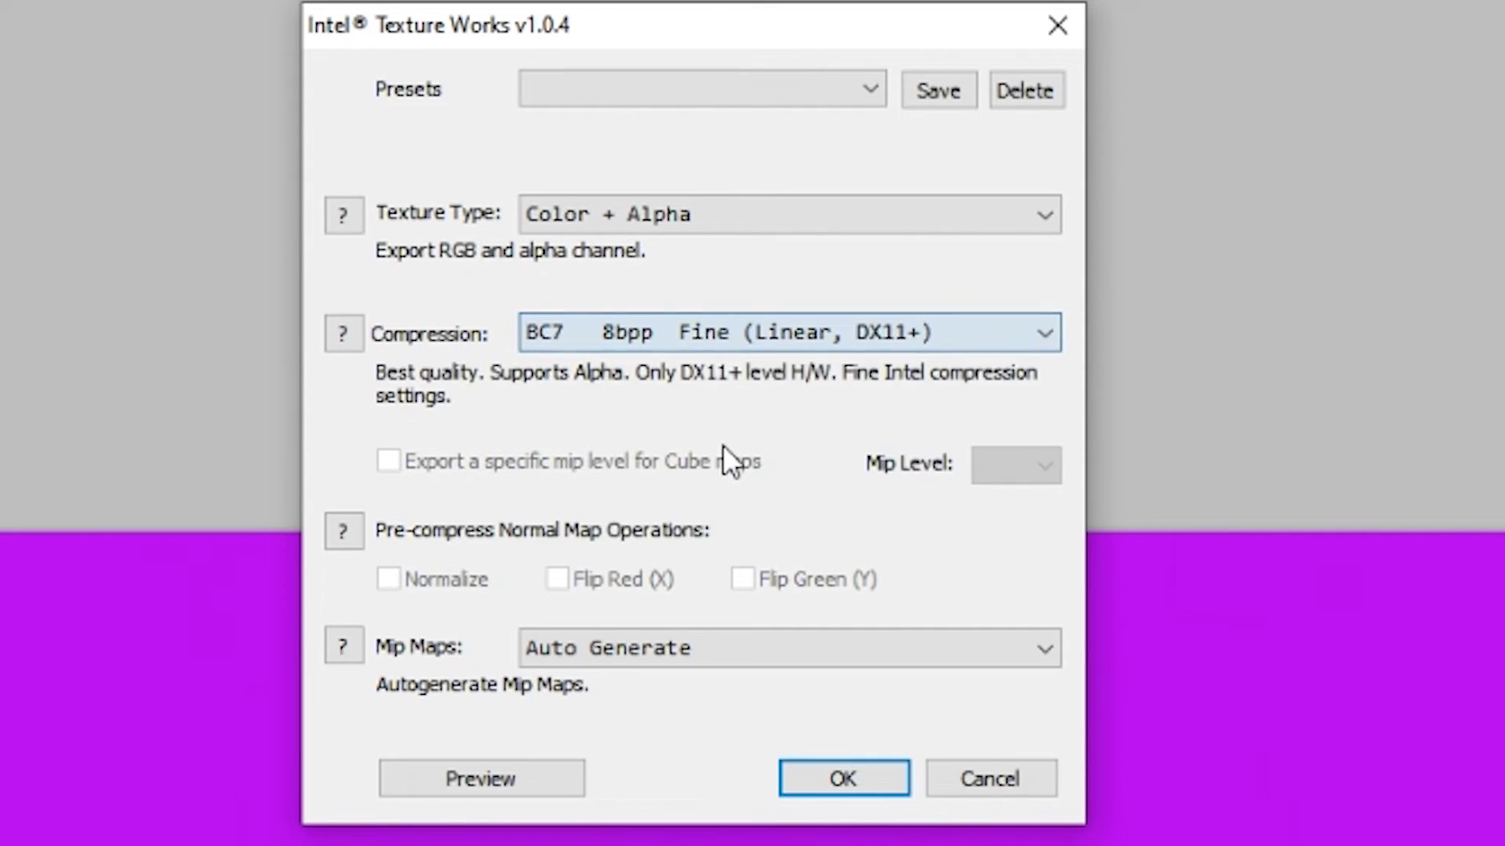
{"action": "left_click", "coordinate": [647, 647]}
{"action": "left_click", "coordinate": [837, 776]}
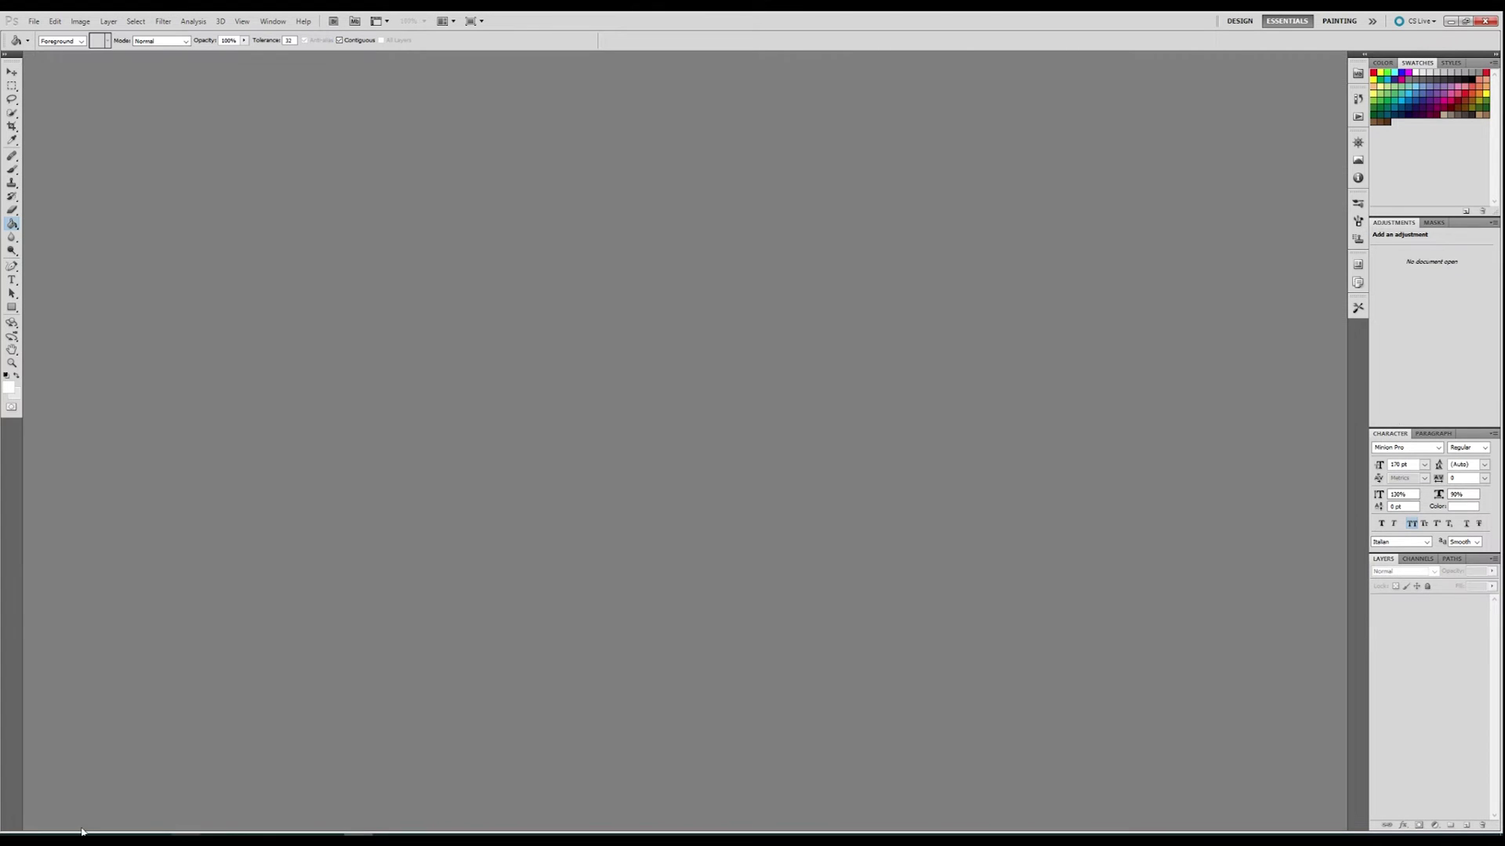
Open u0108p1_leg.dds from the Barca Fantasy Kit folder in Photoshop with the default load options
{"action": "mouse_move", "coordinate": [81, 833]}
{"action": "left_click", "coordinate": [168, 798]}
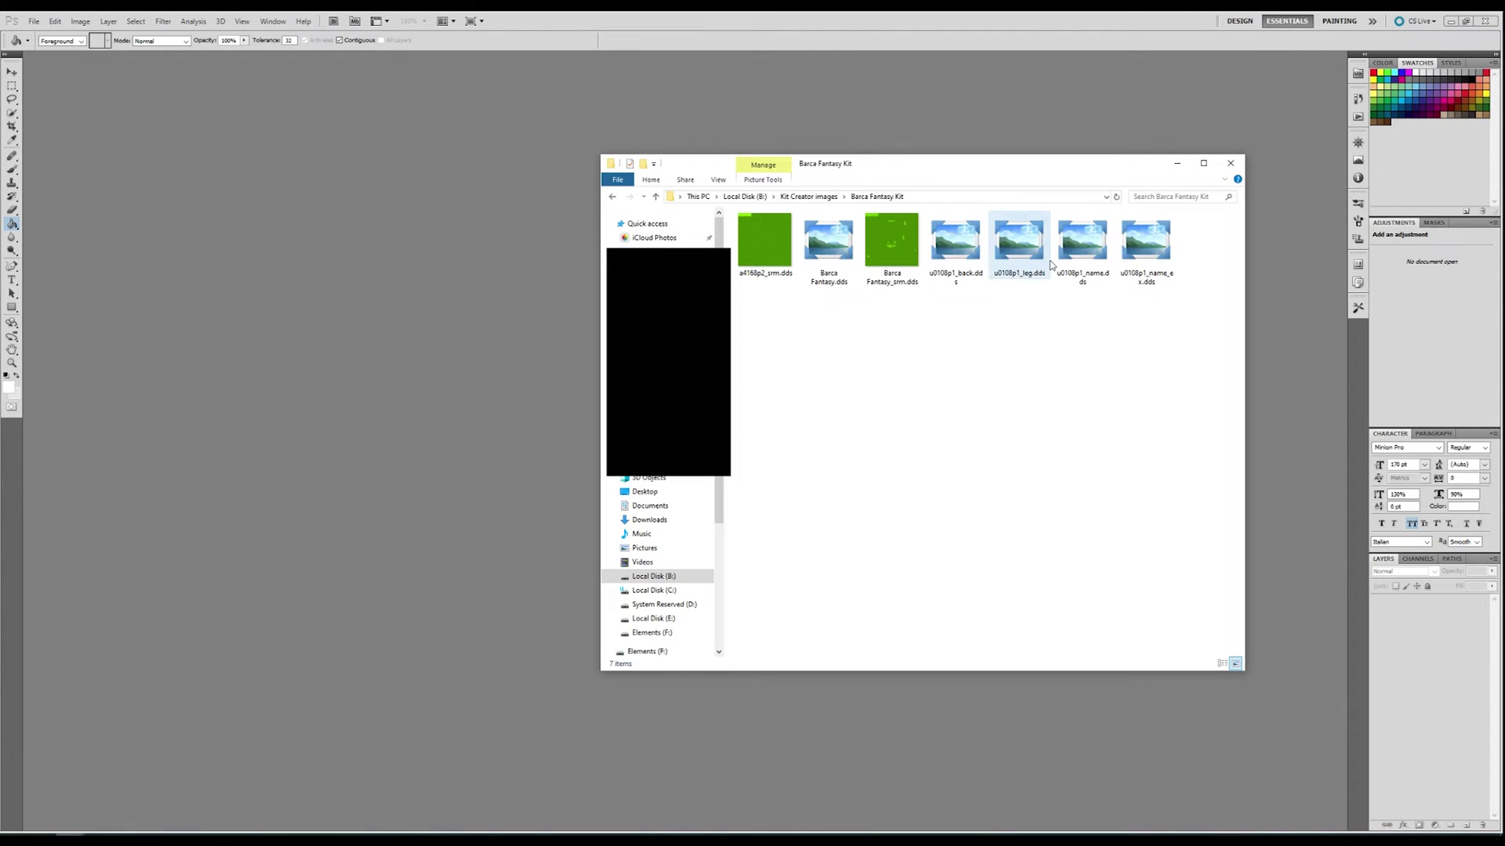
{"action": "left_click", "coordinate": [1011, 258]}
{"action": "left_click_drag", "start_coordinate": [1024, 258], "coordinate": [621, 397]}
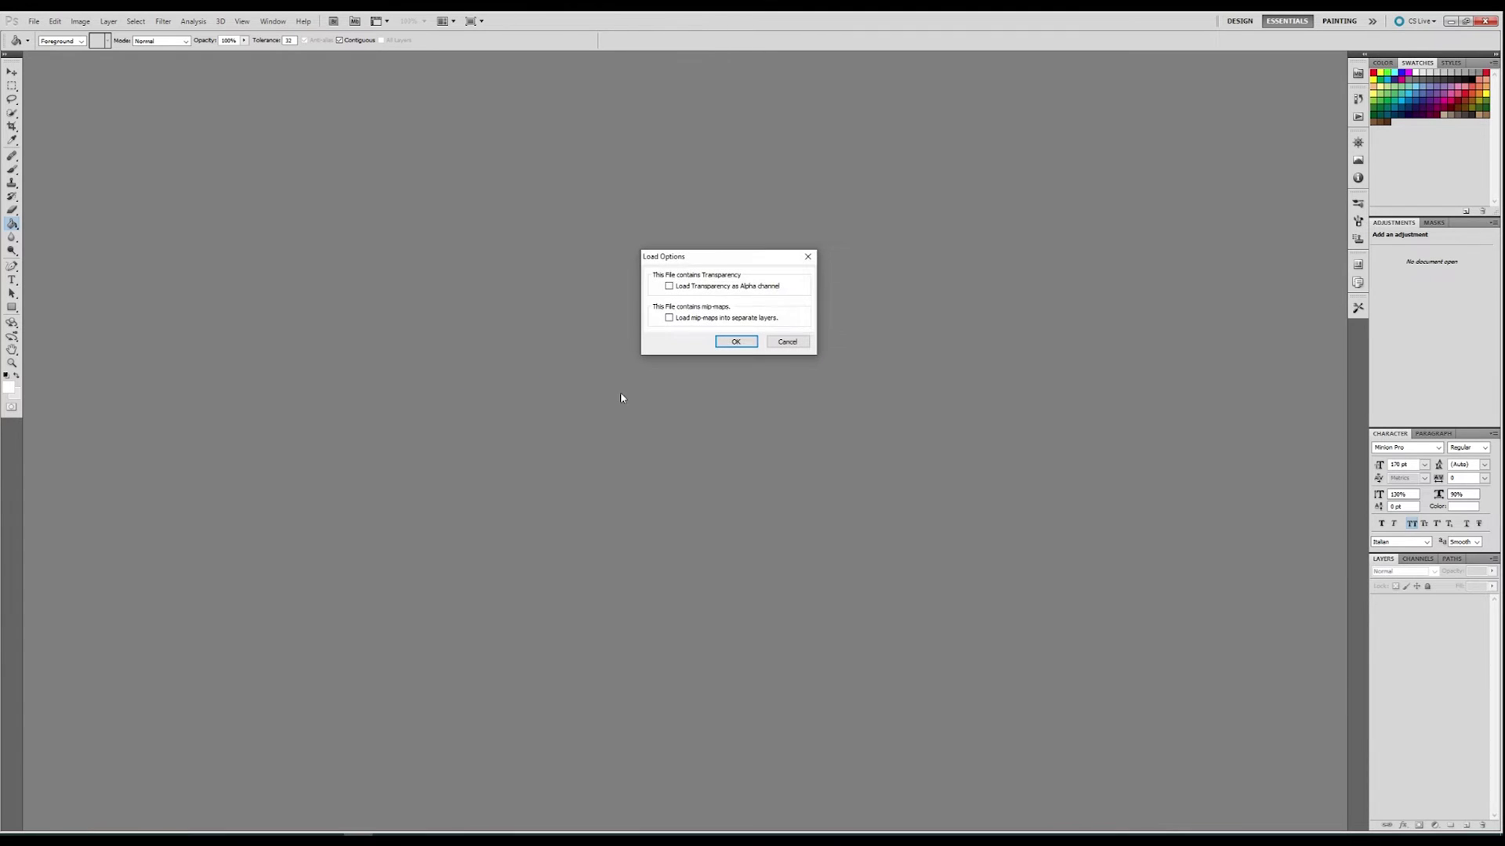
{"action": "left_click", "coordinate": [736, 341]}
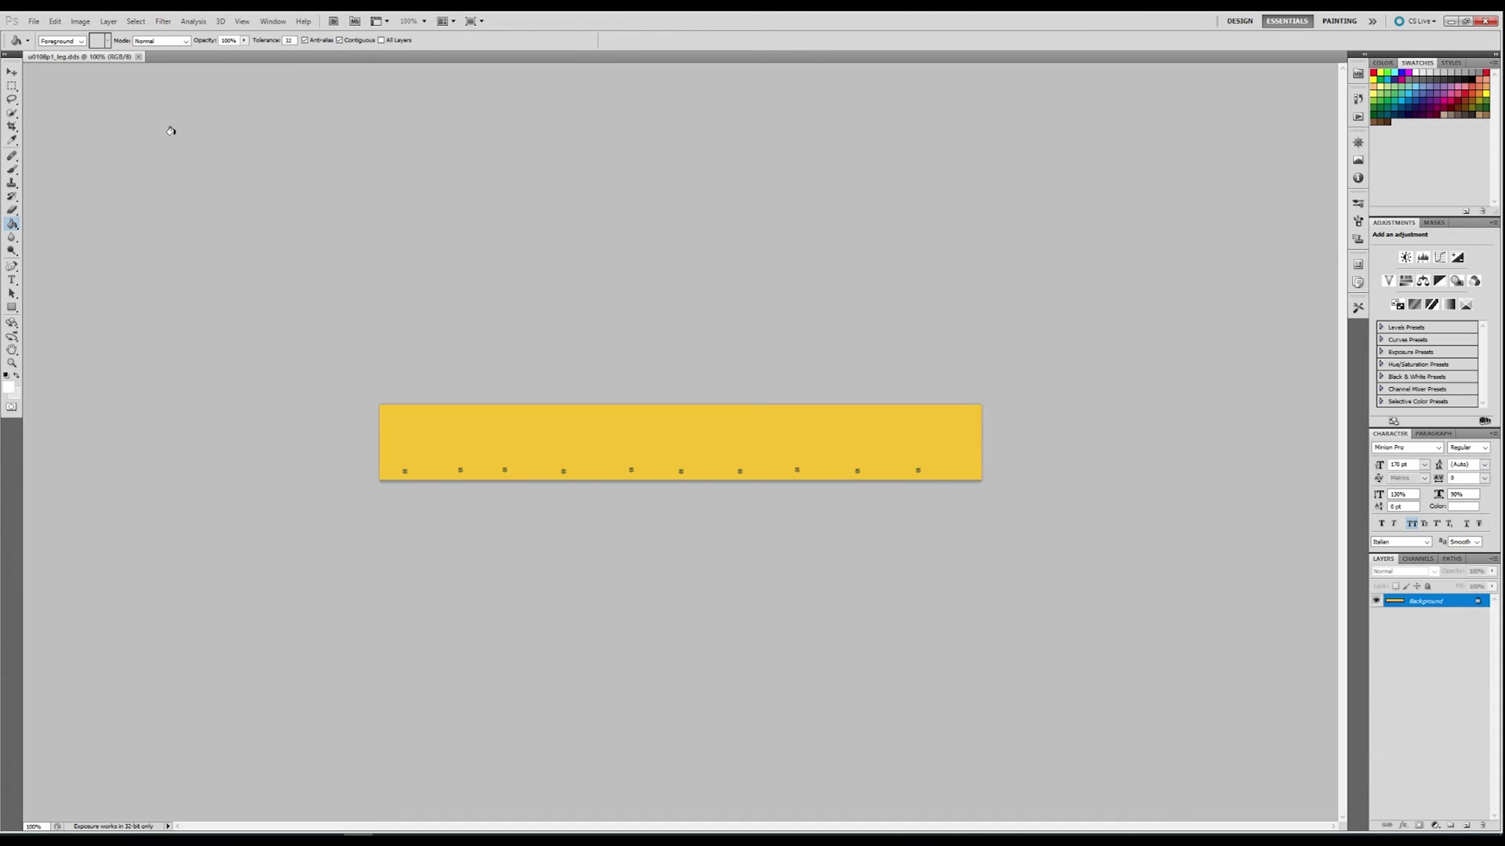
Convert the leg number texture's Background into an editable layer and shift its hue to purple with Hue/Saturation
{"action": "double_click", "coordinate": [1427, 601]}
{"action": "key", "text": "Return"}
{"action": "left_click", "coordinate": [80, 21]}
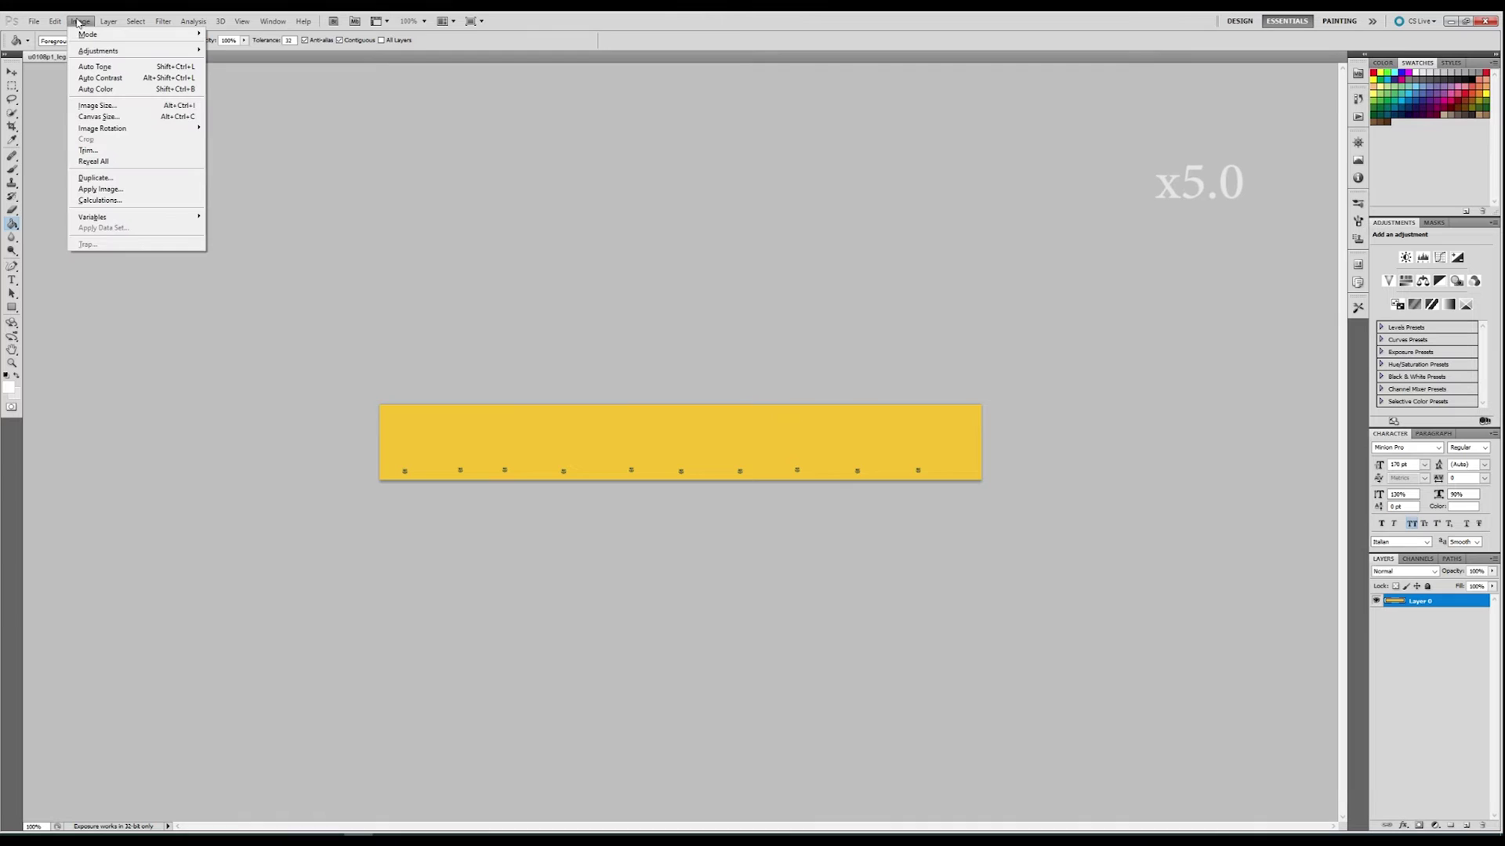
{"action": "mouse_move", "coordinate": [102, 48]}
{"action": "left_click", "coordinate": [251, 111]}
{"action": "left_click_drag", "start_coordinate": [844, 229], "coordinate": [802, 228]}
{"action": "left_click", "coordinate": [959, 173]}
{"action": "key", "text": "g"}
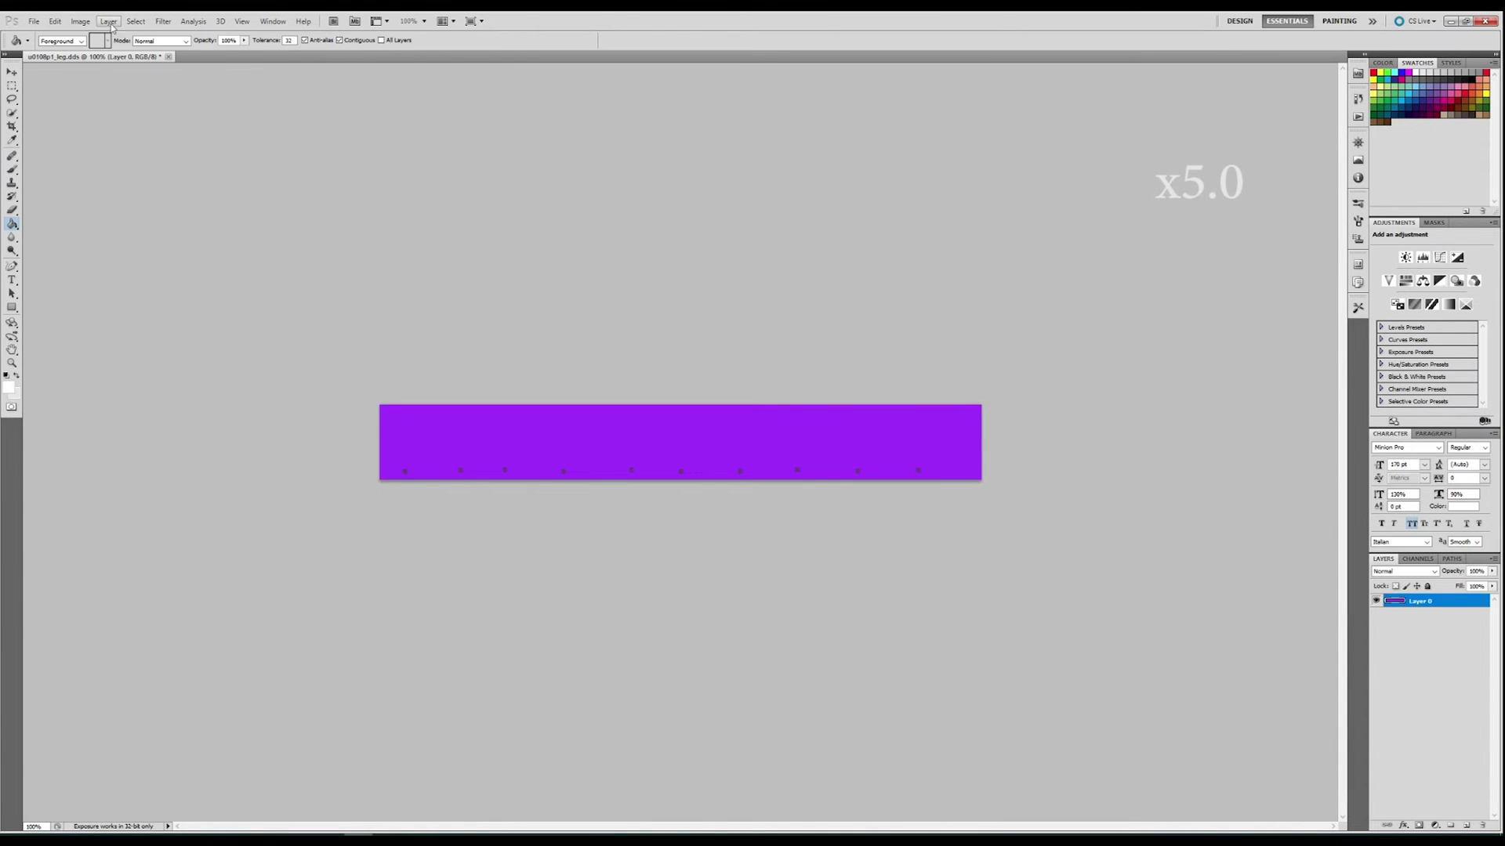
Add an empty layer below the purple leg number layer, then save over u0108p1_leg.dds and close it
{"action": "key", "text": "ctrl+shift+alt+n"}
{"action": "left_click", "coordinate": [34, 21]}
{"action": "left_click", "coordinate": [59, 195]}
{"action": "key", "text": "Return"}
{"action": "key", "text": "Return"}
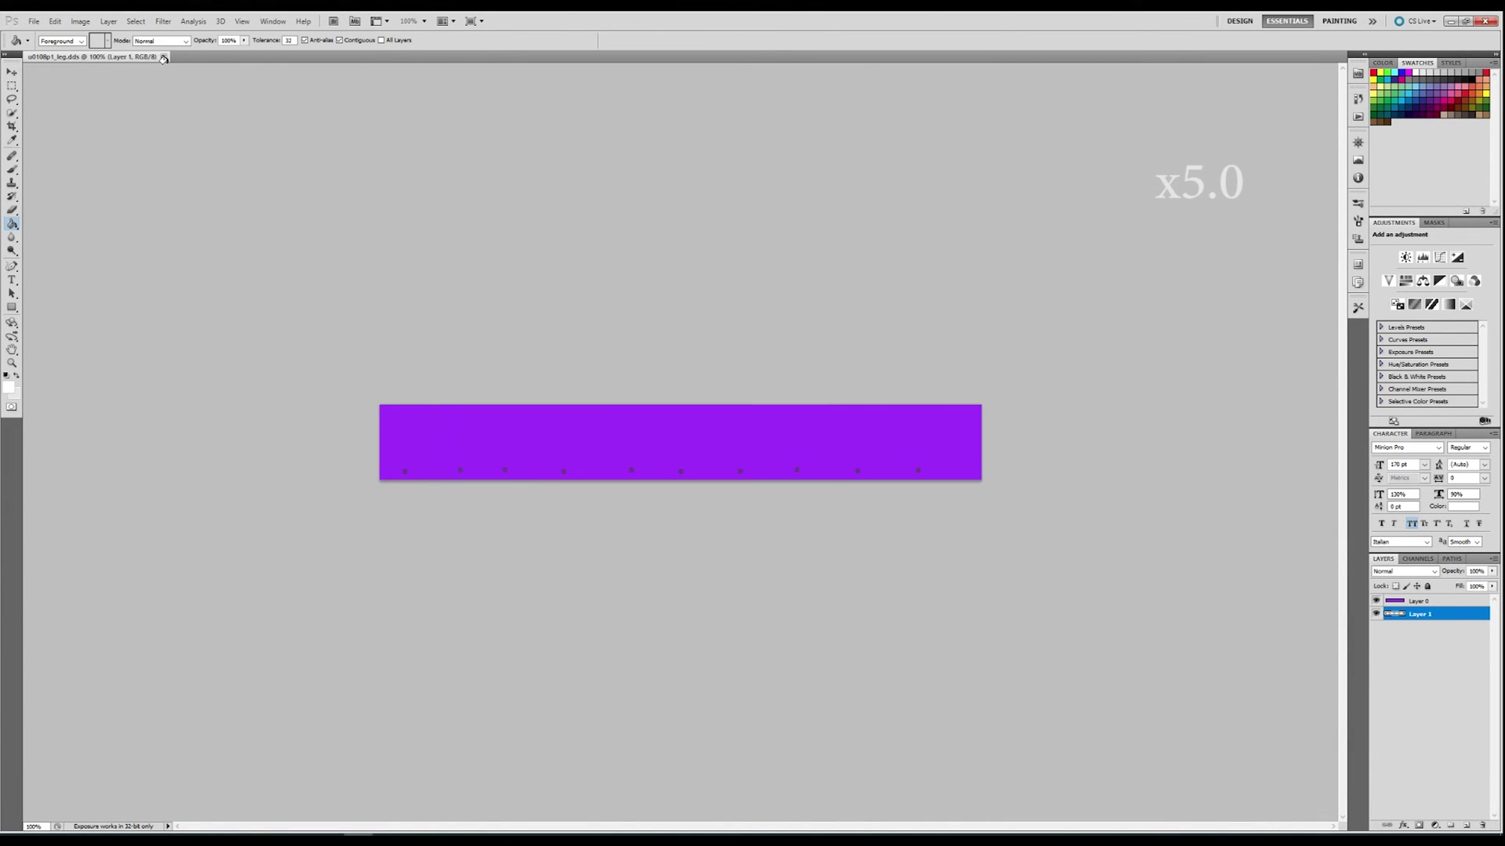
{"action": "left_click", "coordinate": [168, 57]}
Open u0108p1_name.dds with the default load options and recolour its yellow lettering texture to purple with Hue/Saturation
{"action": "key", "text": "alt+Tab"}
{"action": "double_click", "coordinate": [1081, 242]}
{"action": "left_click", "coordinate": [732, 339]}
{"action": "left_click", "coordinate": [80, 21]}
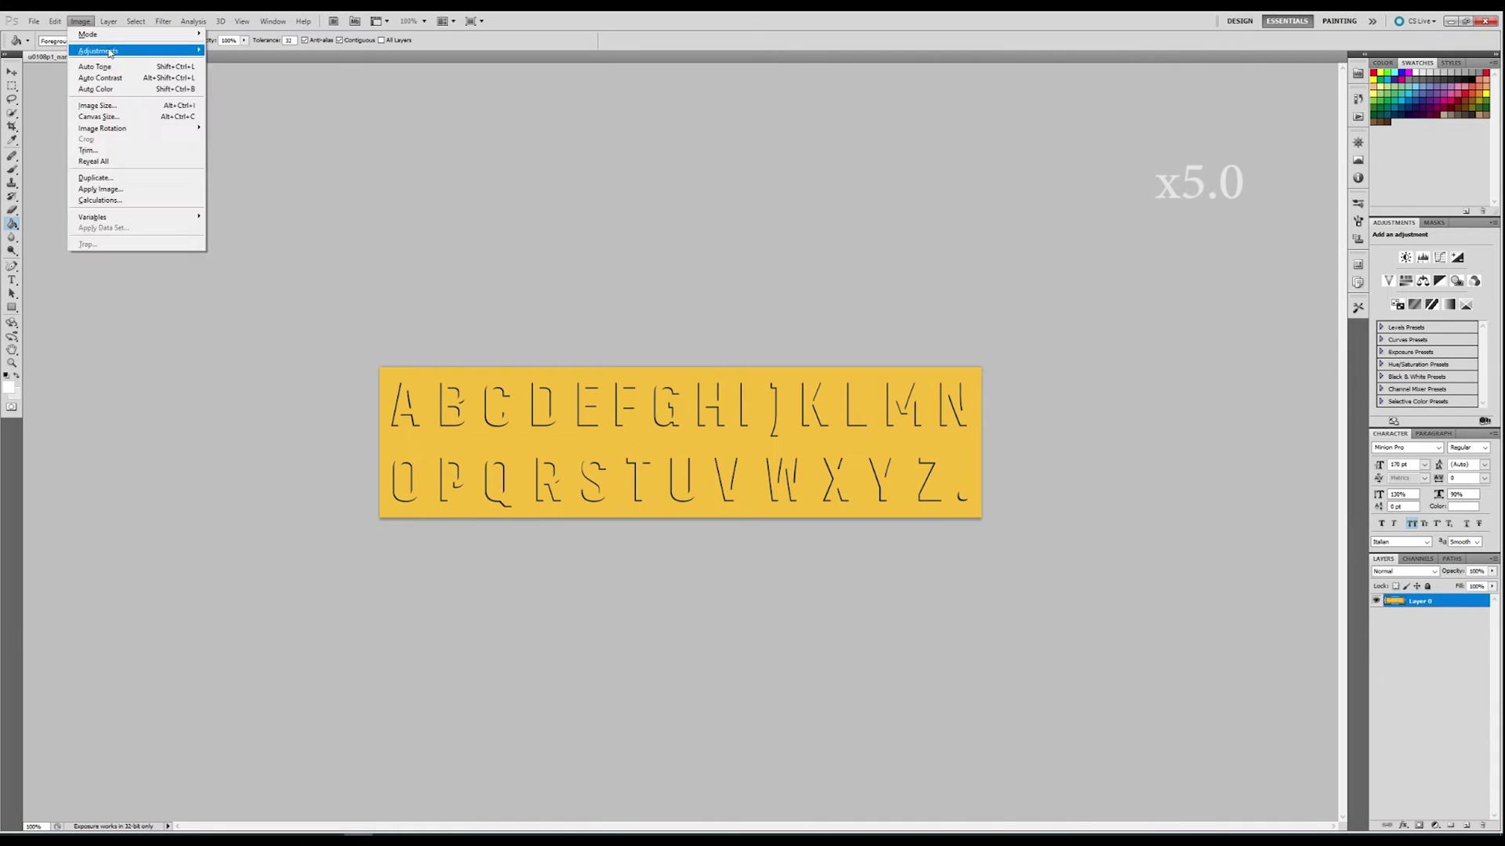
{"action": "mouse_move", "coordinate": [102, 49]}
{"action": "left_click", "coordinate": [251, 111]}
{"action": "left_click_drag", "start_coordinate": [807, 229], "coordinate": [801, 228]}
{"action": "left_click", "coordinate": [961, 173]}
{"action": "key", "text": "g"}
Add an empty layer below the purple lettering layer, then save over u0108p1_name.dds and close it
{"action": "left_click", "coordinate": [80, 21]}
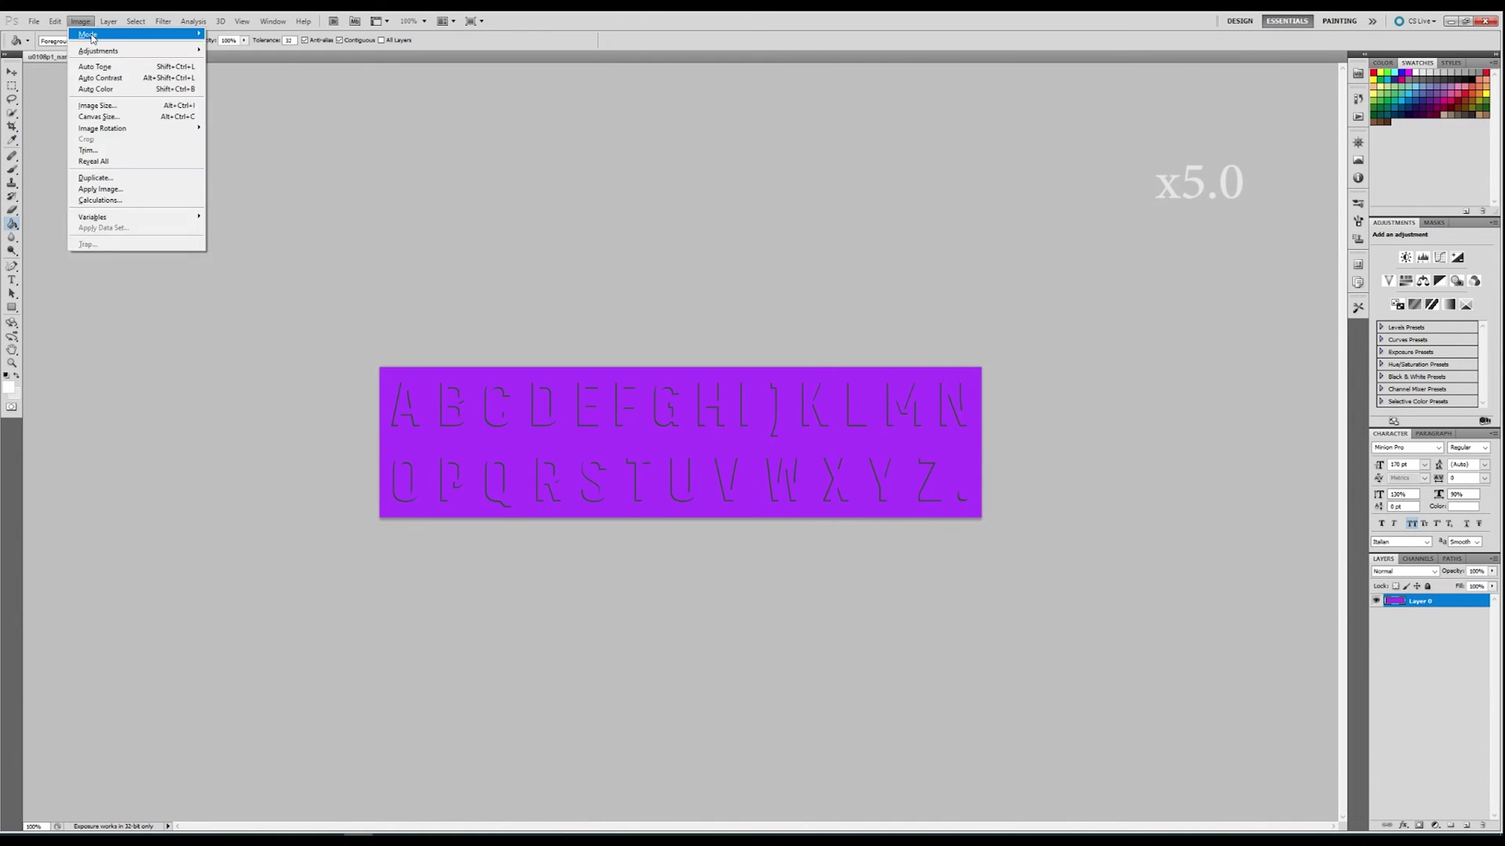
{"action": "key", "text": "ctrl+shift+n"}
{"action": "key", "text": "Return"}
{"action": "left_click", "coordinate": [33, 21]}
{"action": "left_click", "coordinate": [59, 195]}
{"action": "key", "text": "Return"}
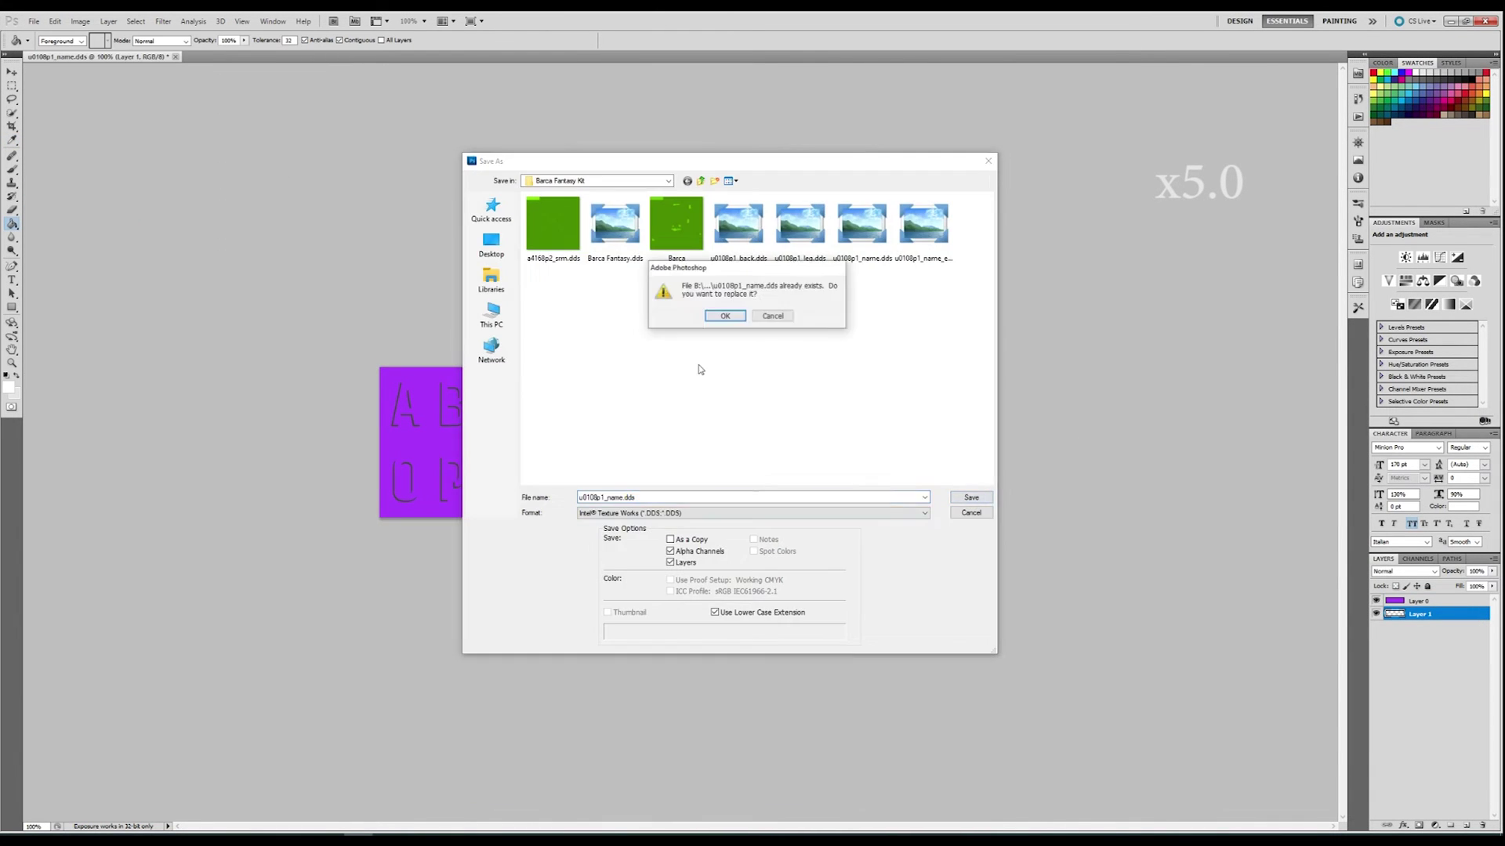
{"action": "key", "text": "Return"}
{"action": "left_click", "coordinate": [170, 57]}
Open u0108p1_name_ex.dds and recolour its yellow accented-letter texture to purple with a Hue/Saturation adjustment
{"action": "double_click", "coordinate": [1159, 243]}
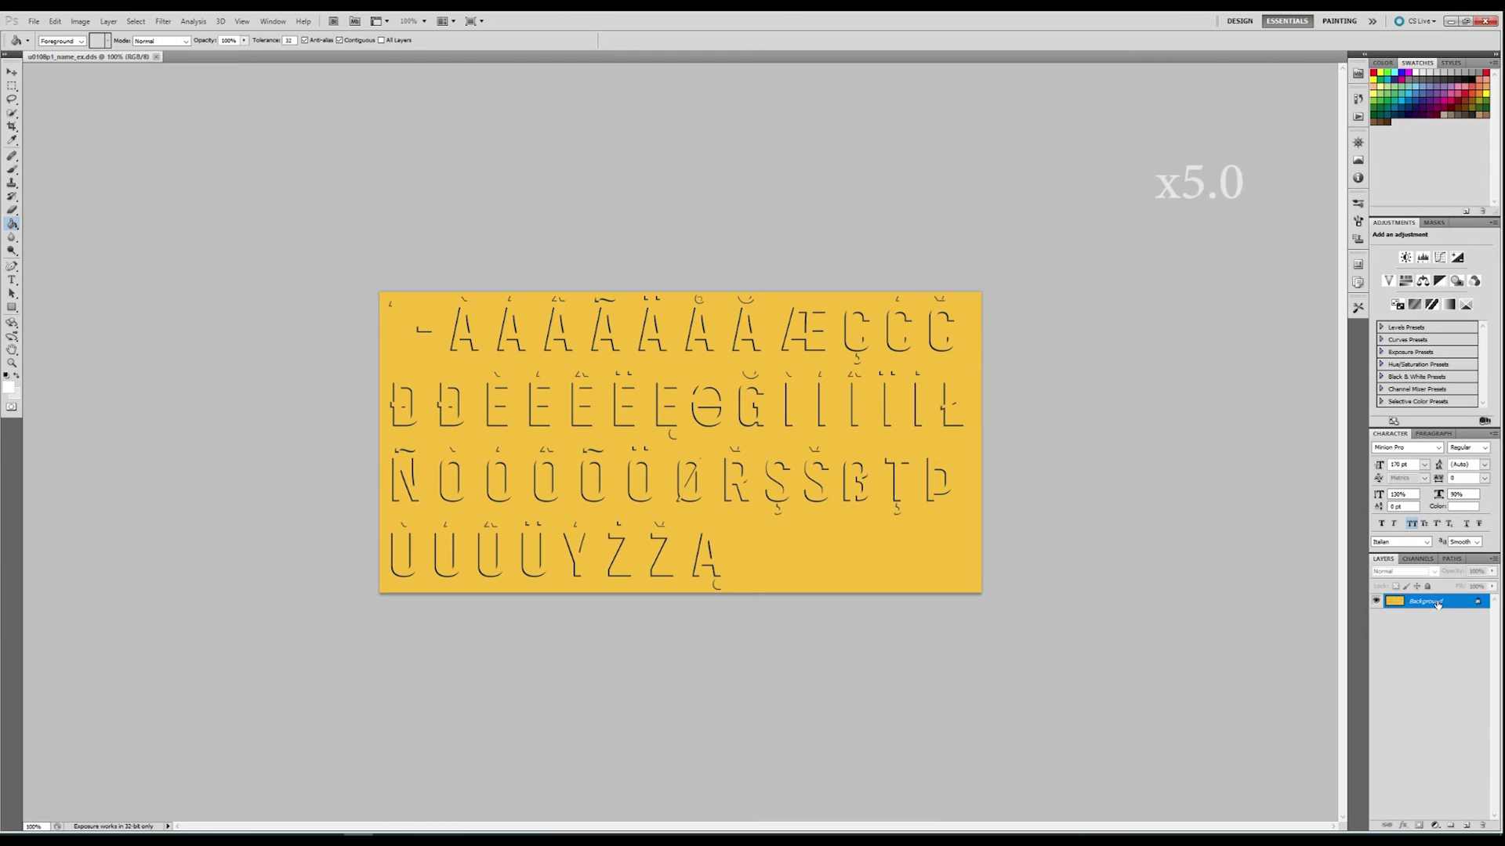
{"action": "left_click", "coordinate": [80, 21]}
{"action": "key", "text": "ctrl+alt+u"}
{"action": "key", "text": "Return"}
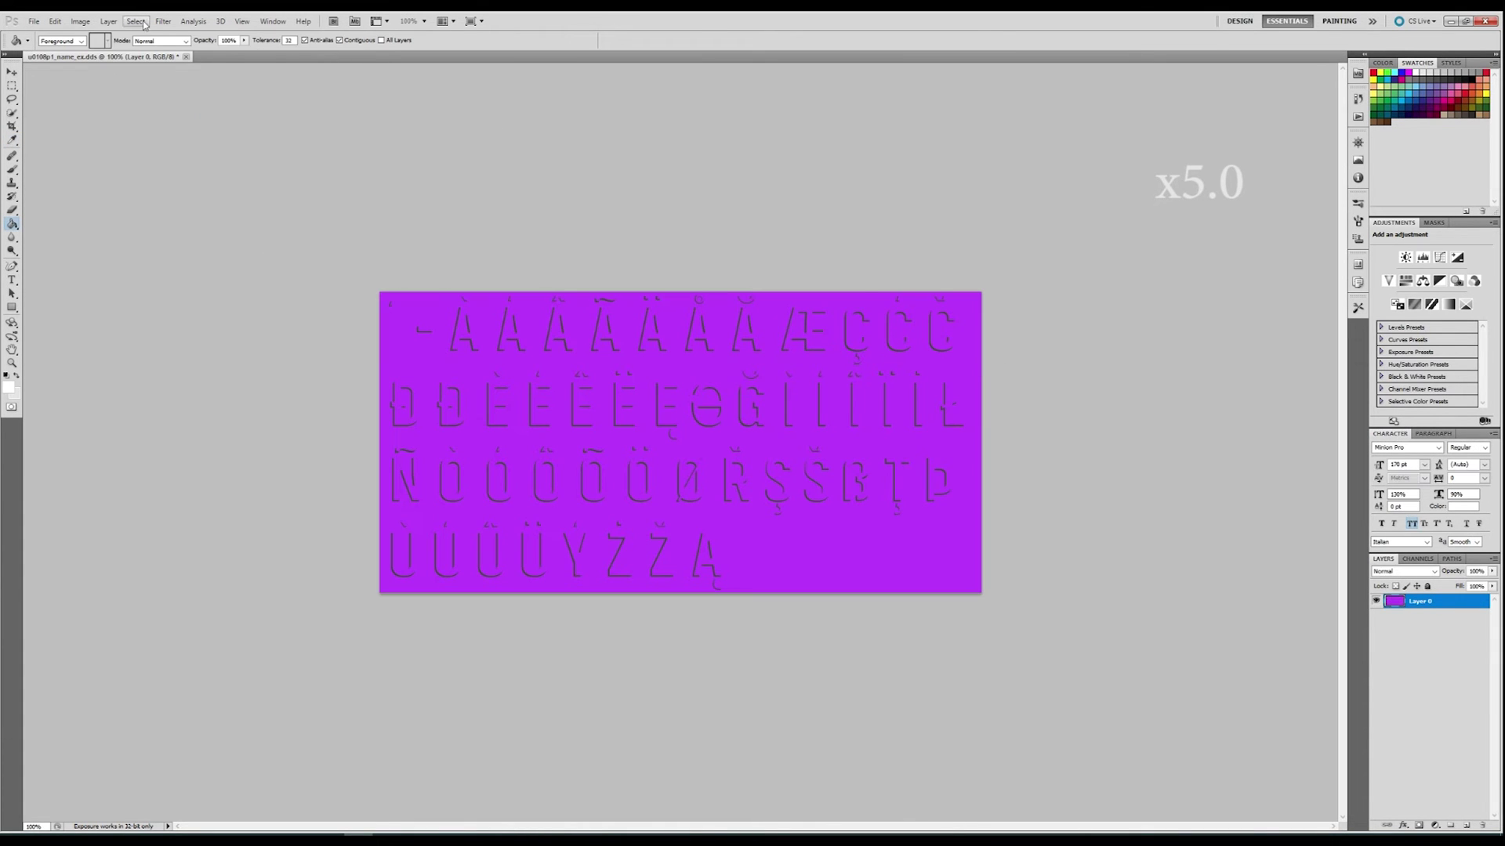
Add an empty layer below the purple accented-letter layer and save the texture over u0108p1_name_ex.dds
{"action": "key", "text": "ctrl+shift+n"}
{"action": "key", "text": "Return"}
{"action": "key", "text": "ctrl+bracketleft"}
{"action": "left_click", "coordinate": [34, 21]}
{"action": "left_click", "coordinate": [59, 195]}
{"action": "left_click", "coordinate": [971, 509]}
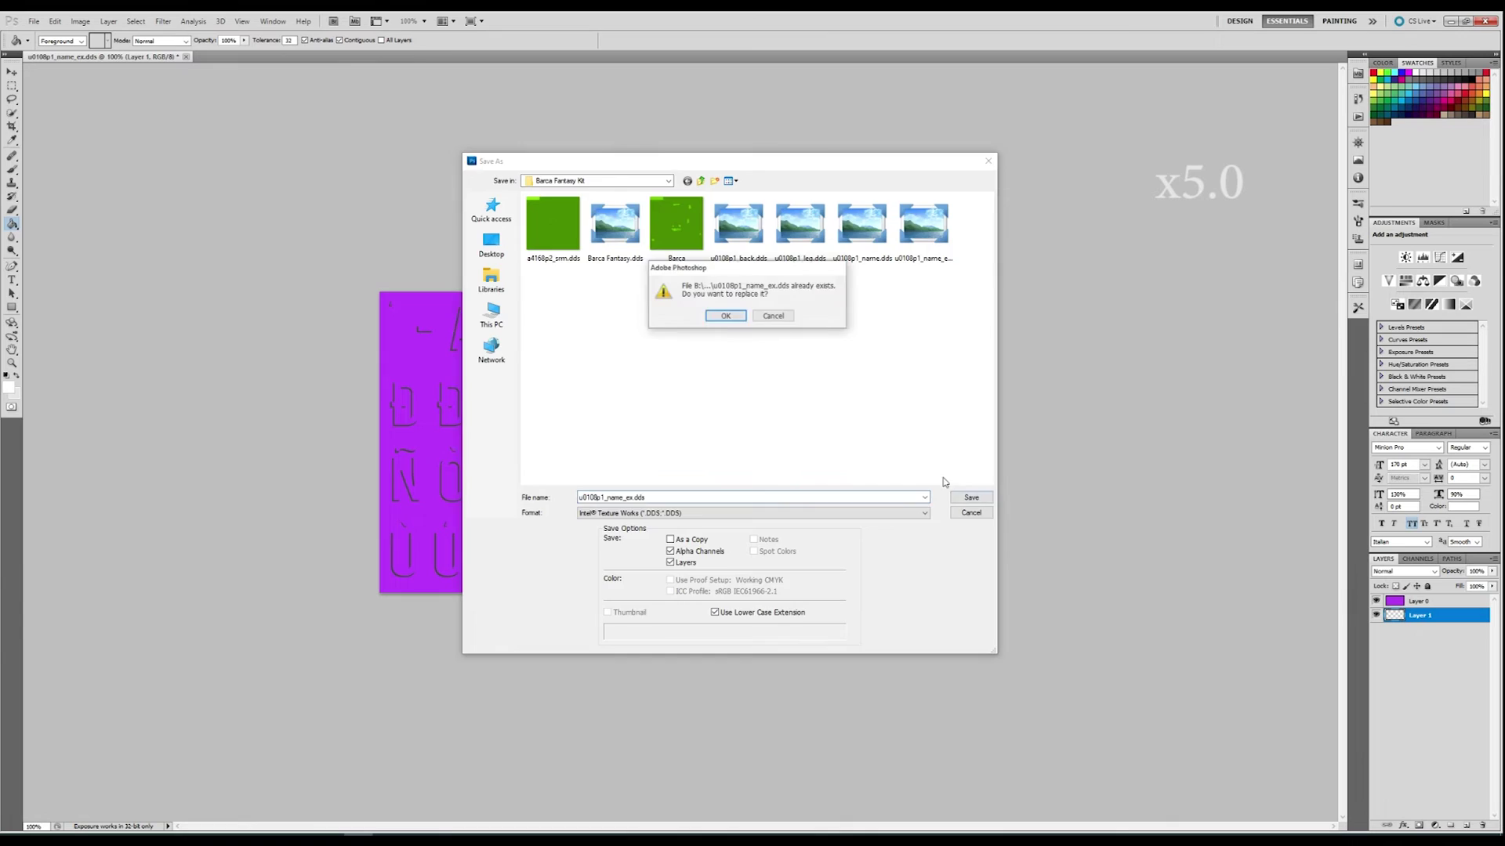
{"action": "key", "text": "Return"}
{"action": "left_click", "coordinate": [777, 448]}
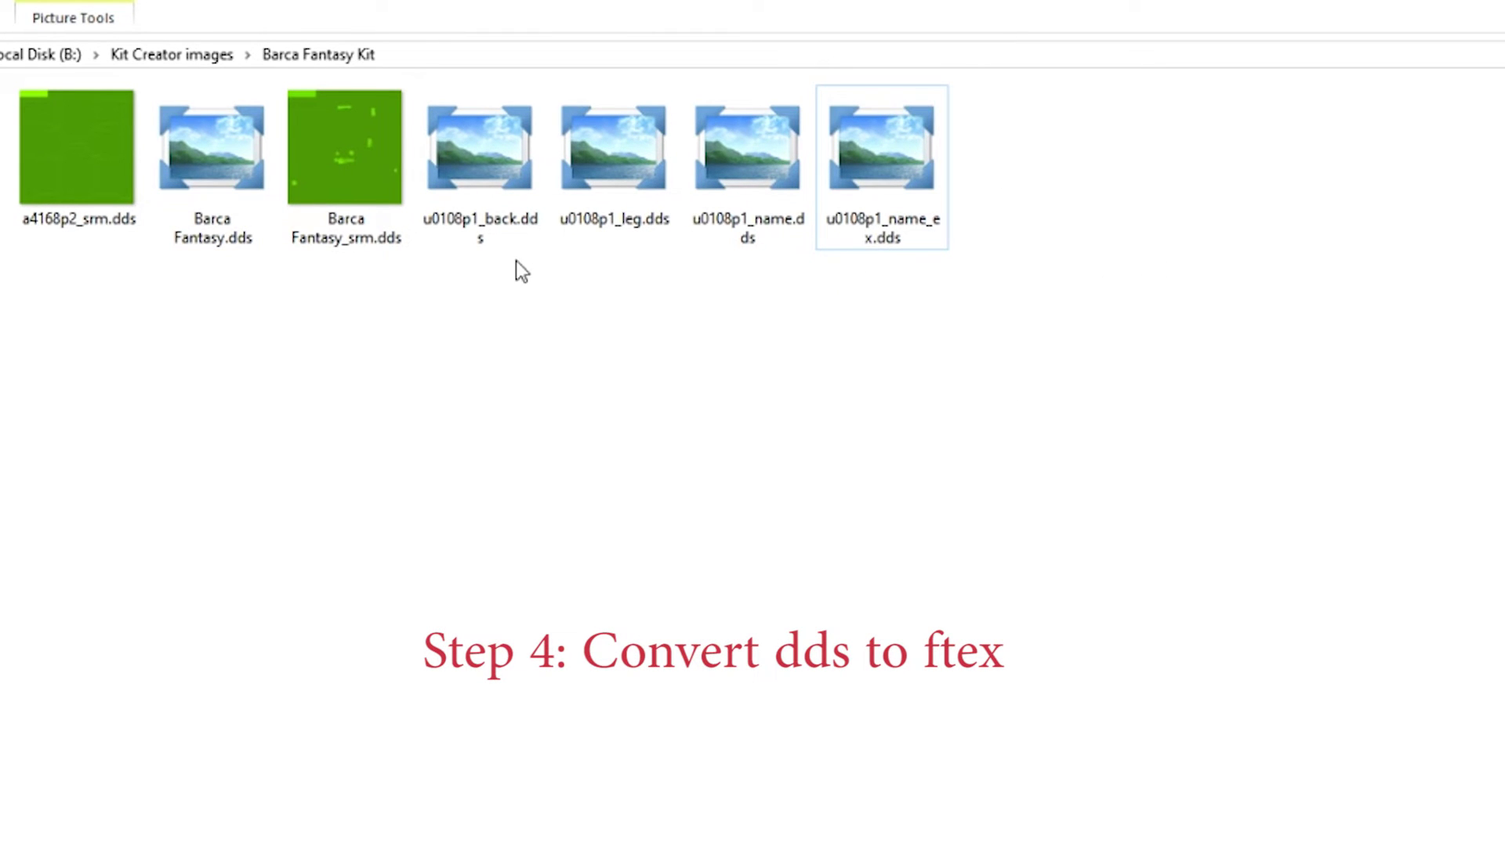
Delete a4168p2_srm.dds from the Barca Fantasy Kit folder
{"action": "left_click_drag", "start_coordinate": [1124, 192], "coordinate": [86, 164]}
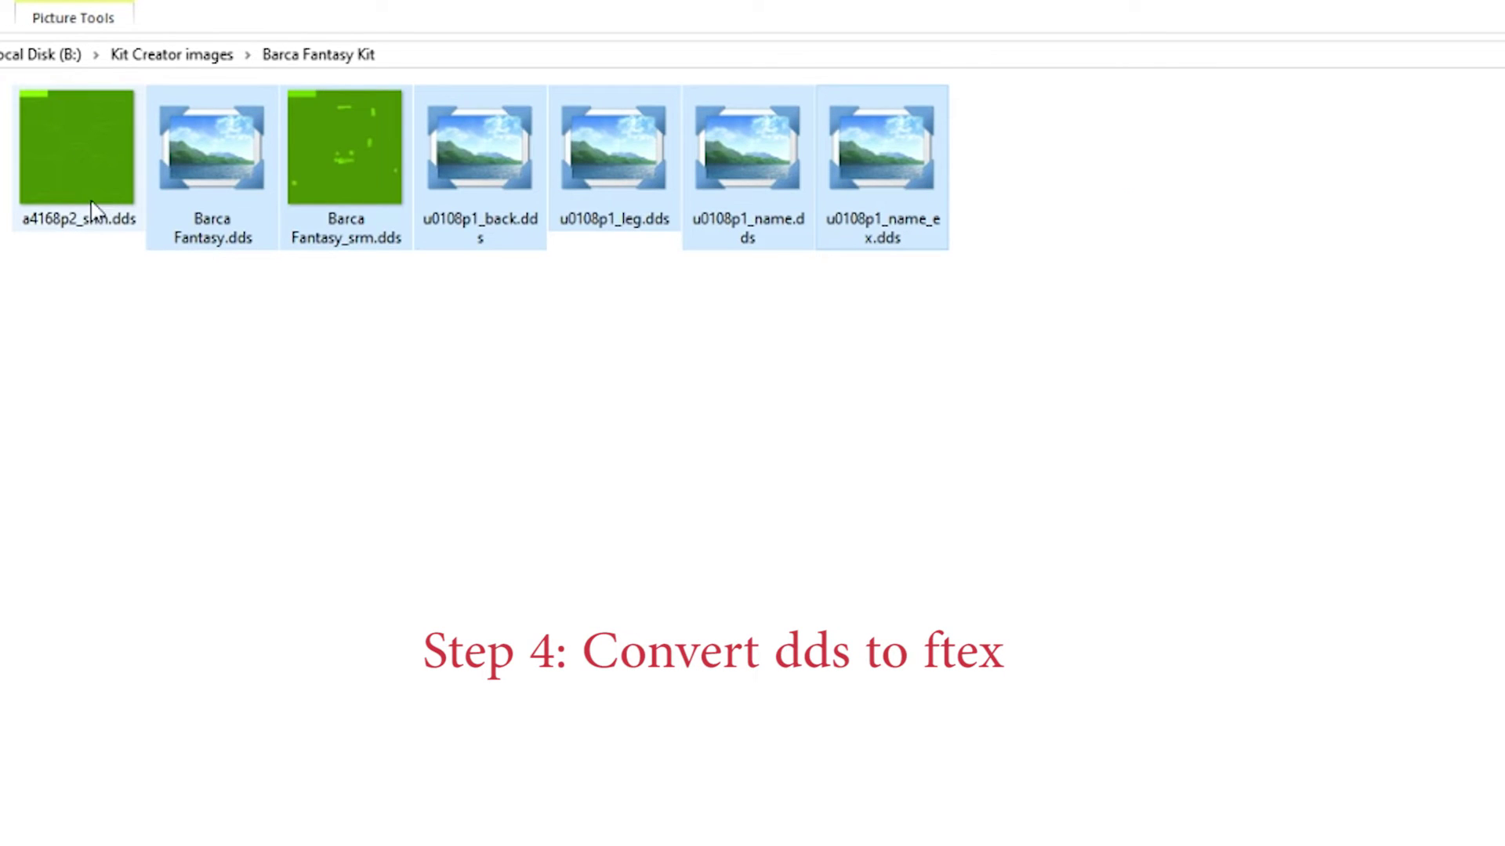
{"action": "left_click", "coordinate": [89, 161]}
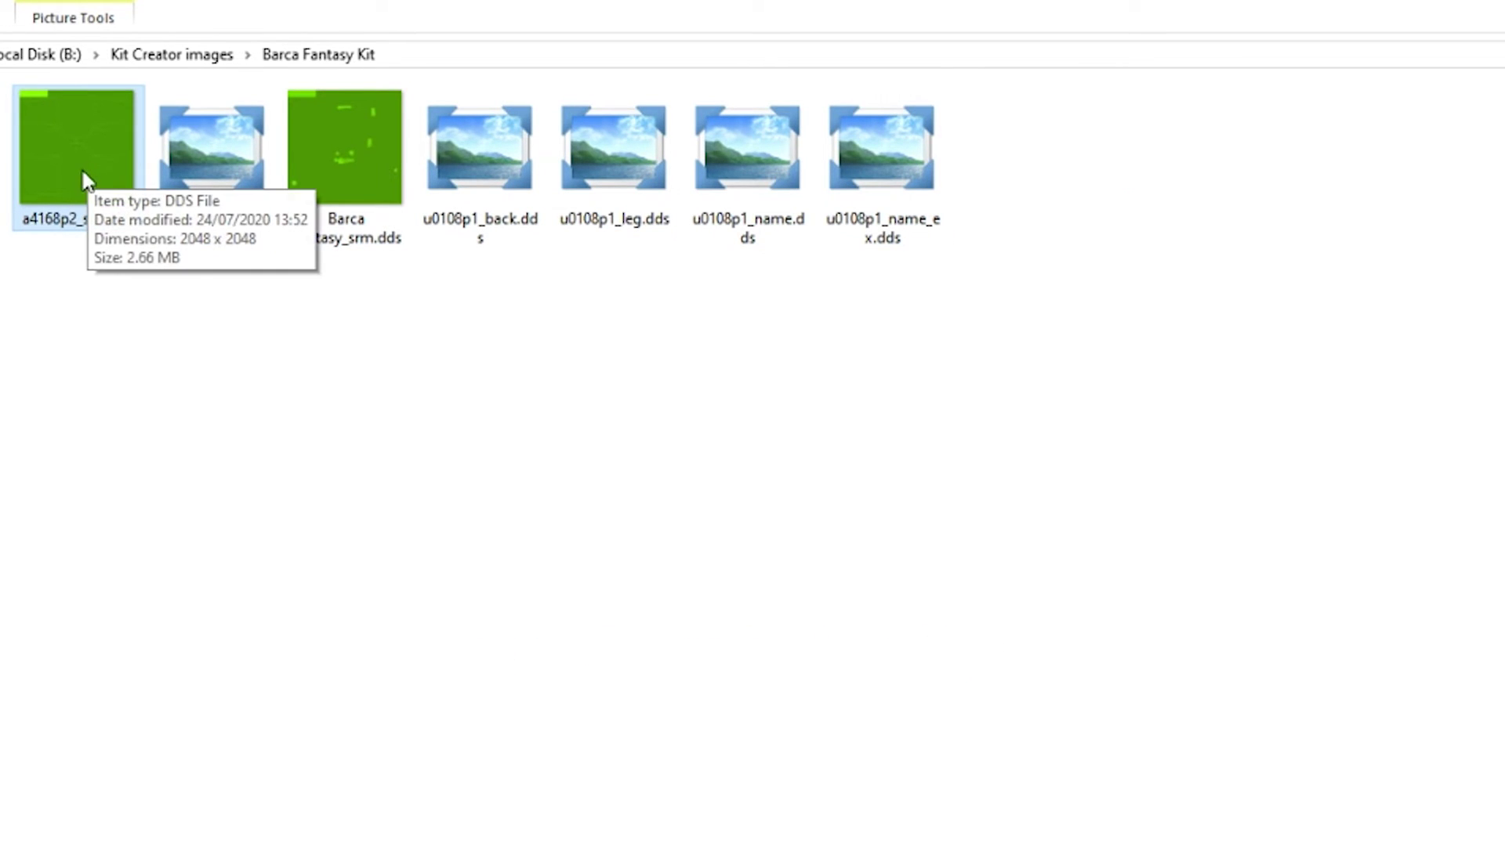
{"action": "key", "text": "Delete"}
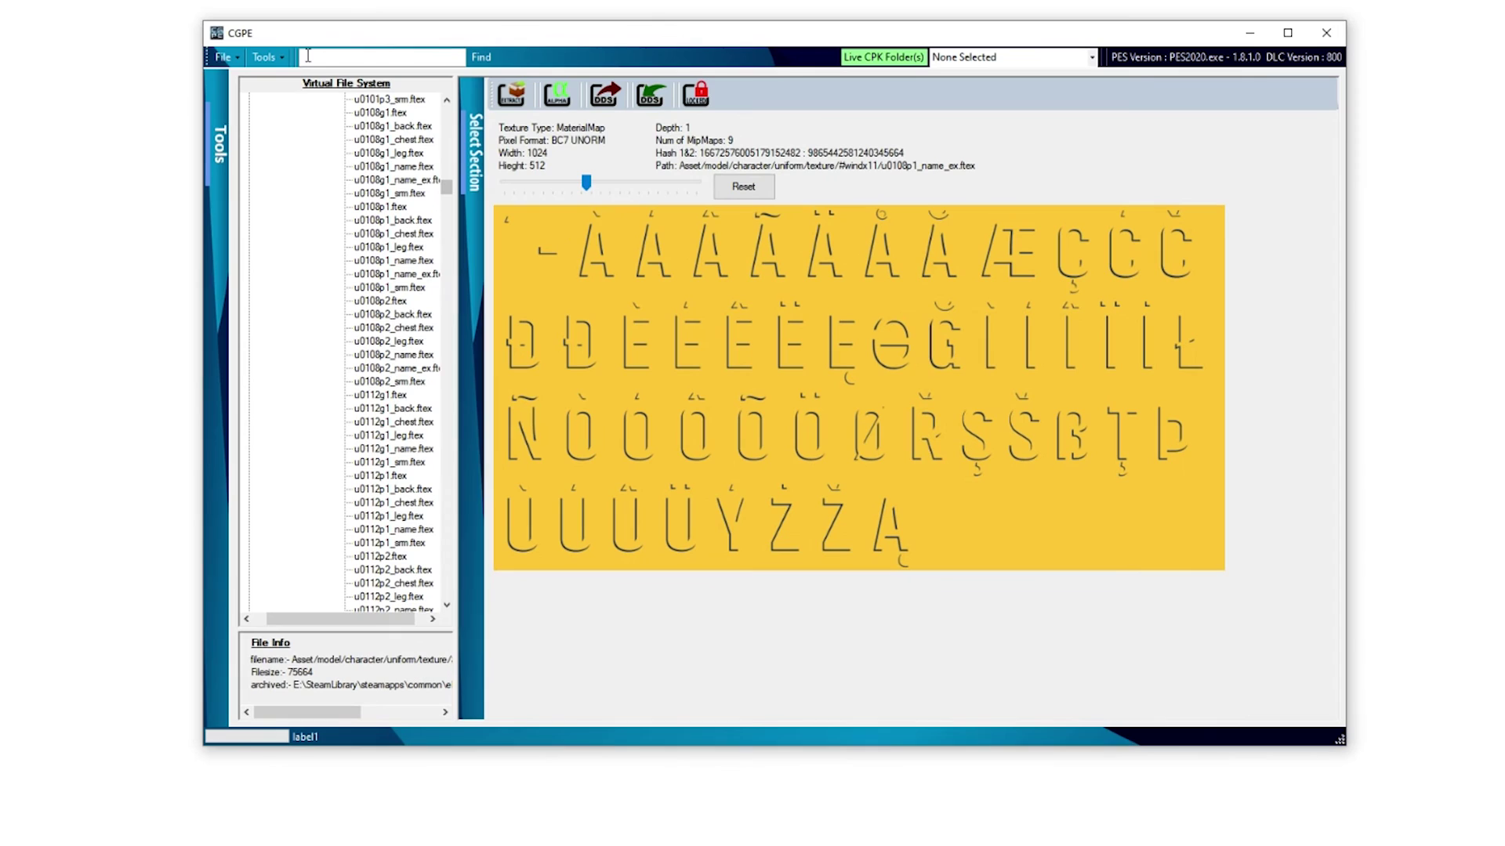
In CGPE's Ftex Convertor, convert all six Barca Fantasy Kit DDS files to ftex with texture type Diffuse and version 2.04
{"action": "left_click", "coordinate": [271, 59]}
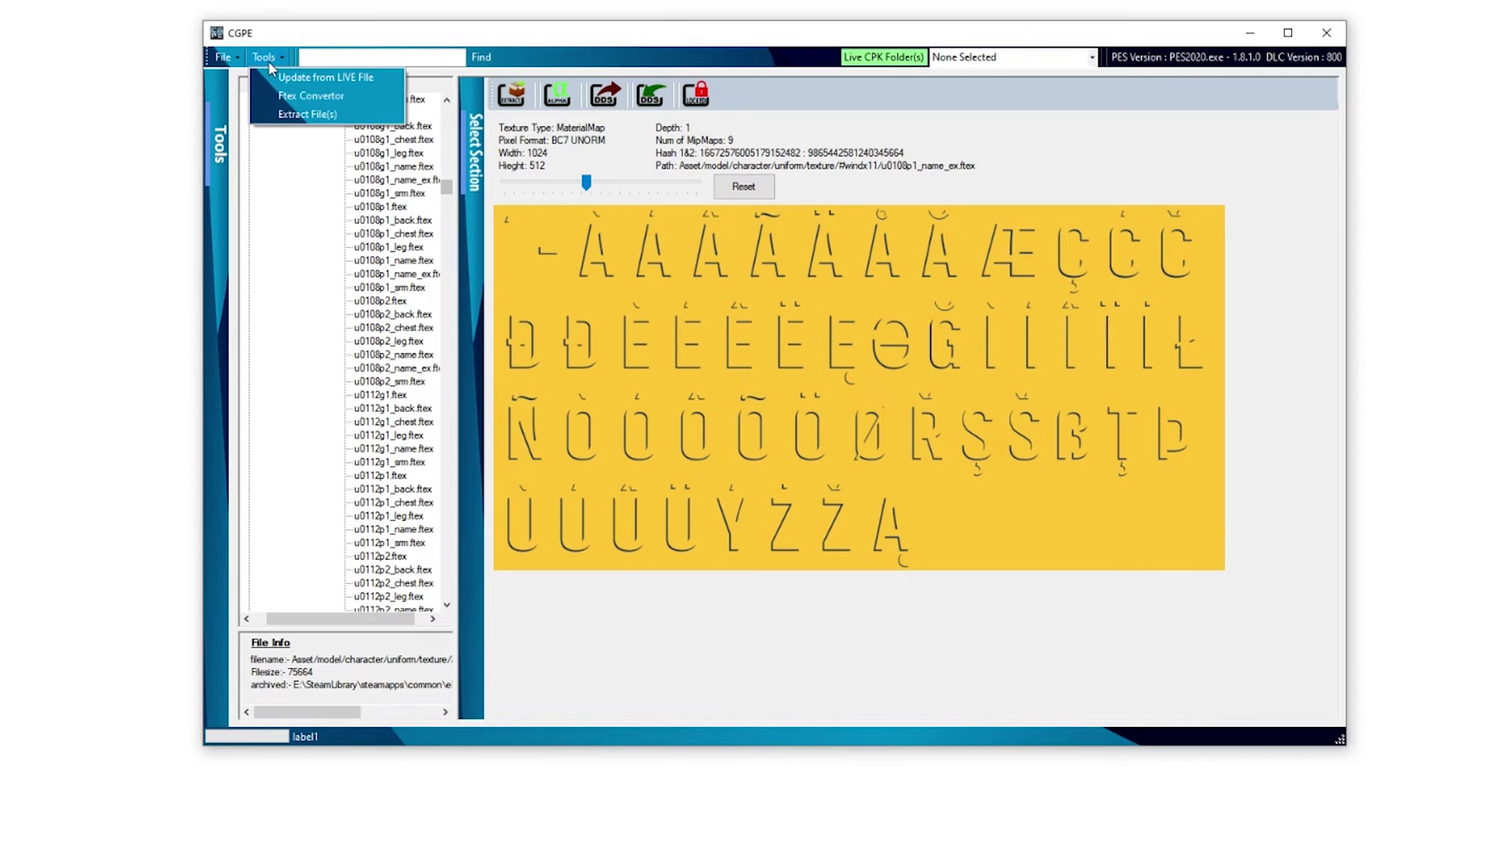
{"action": "left_click", "coordinate": [302, 98]}
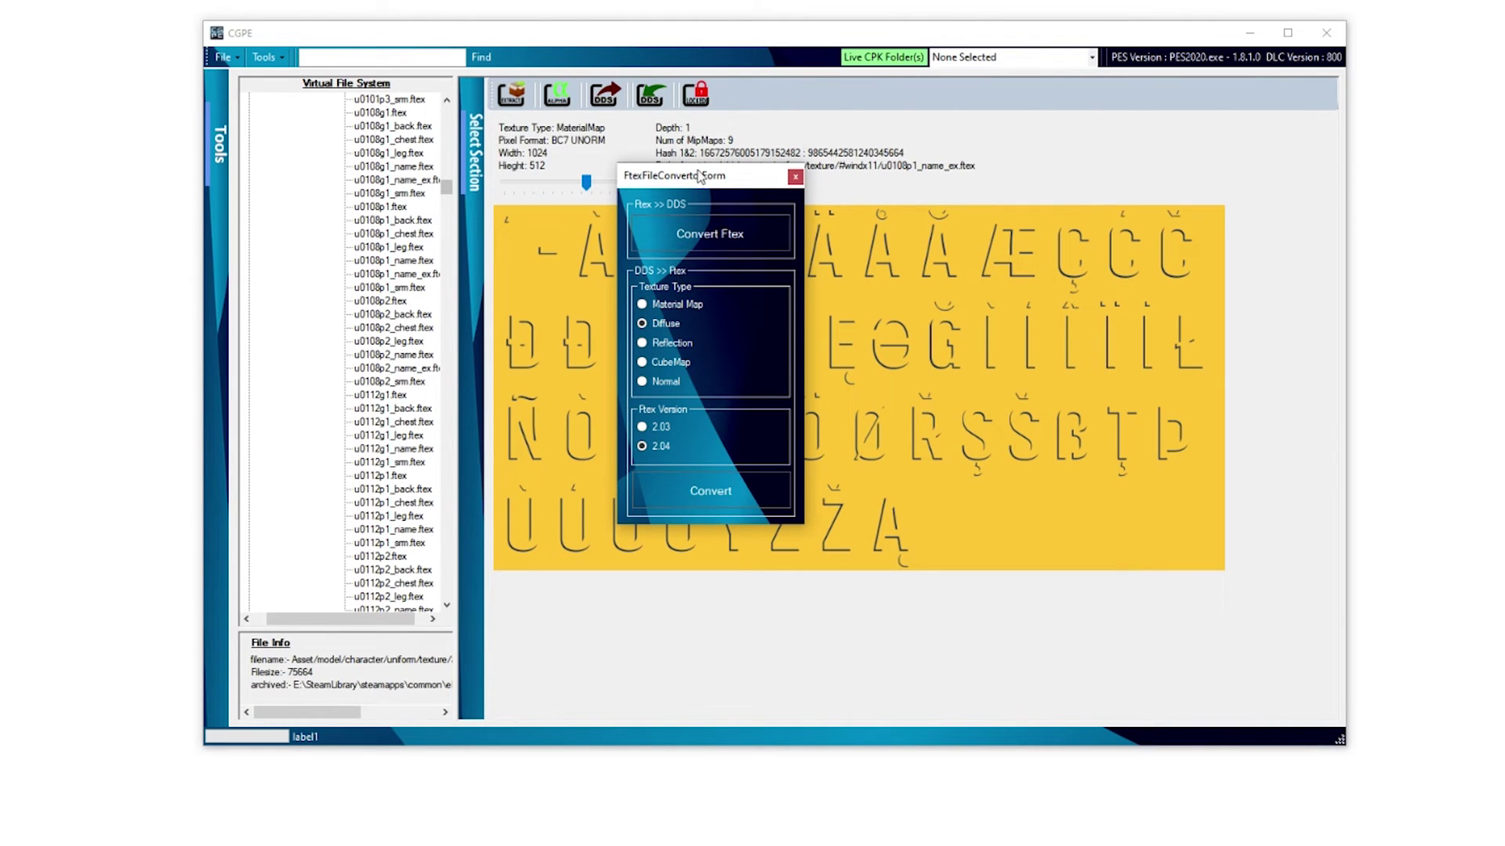
{"action": "left_click_drag", "start_coordinate": [700, 177], "coordinate": [659, 103]}
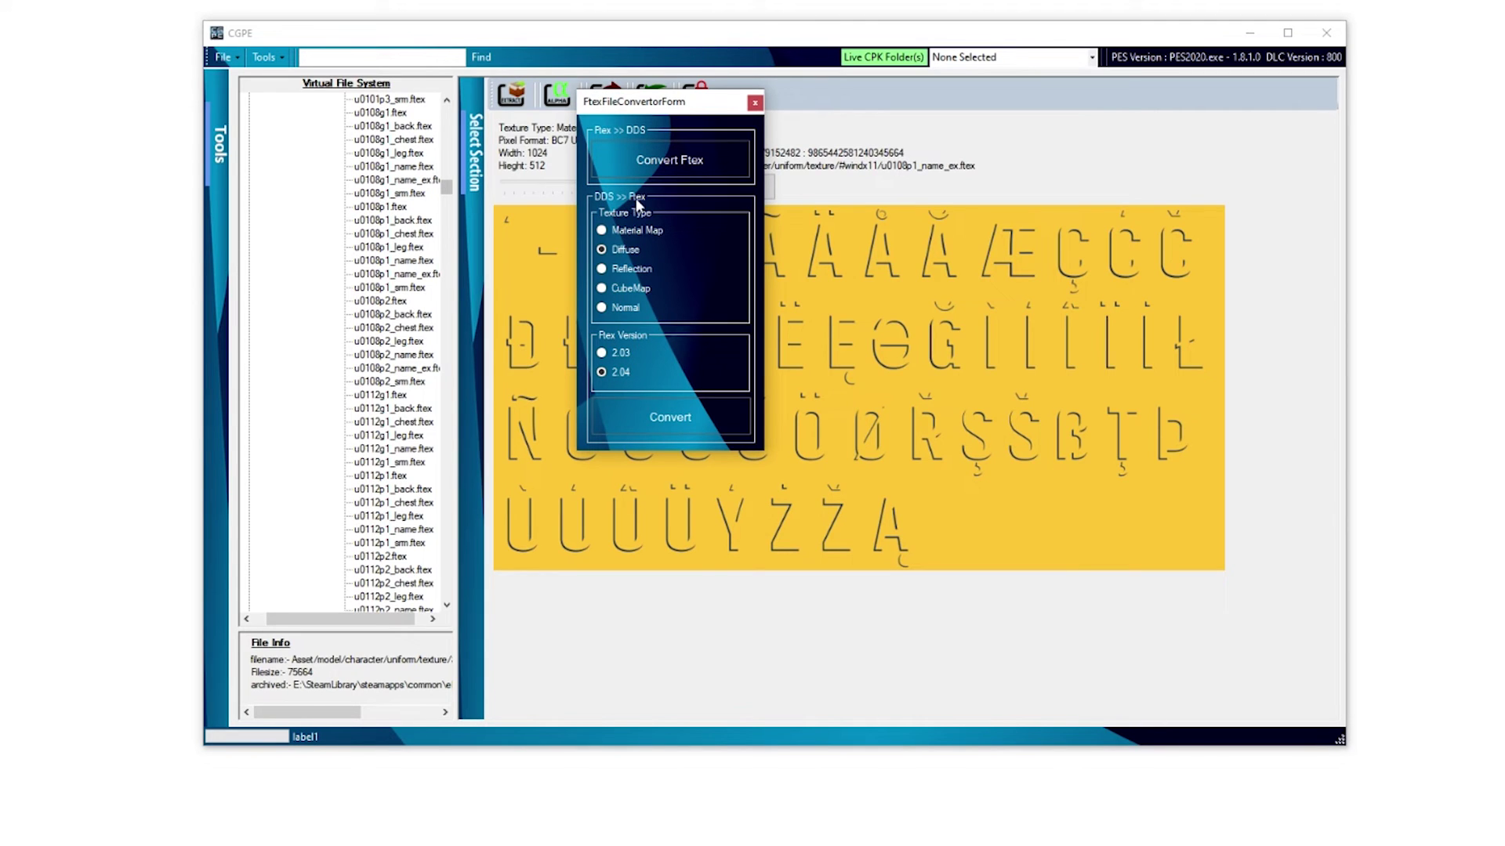
{"action": "left_click", "coordinate": [672, 417]}
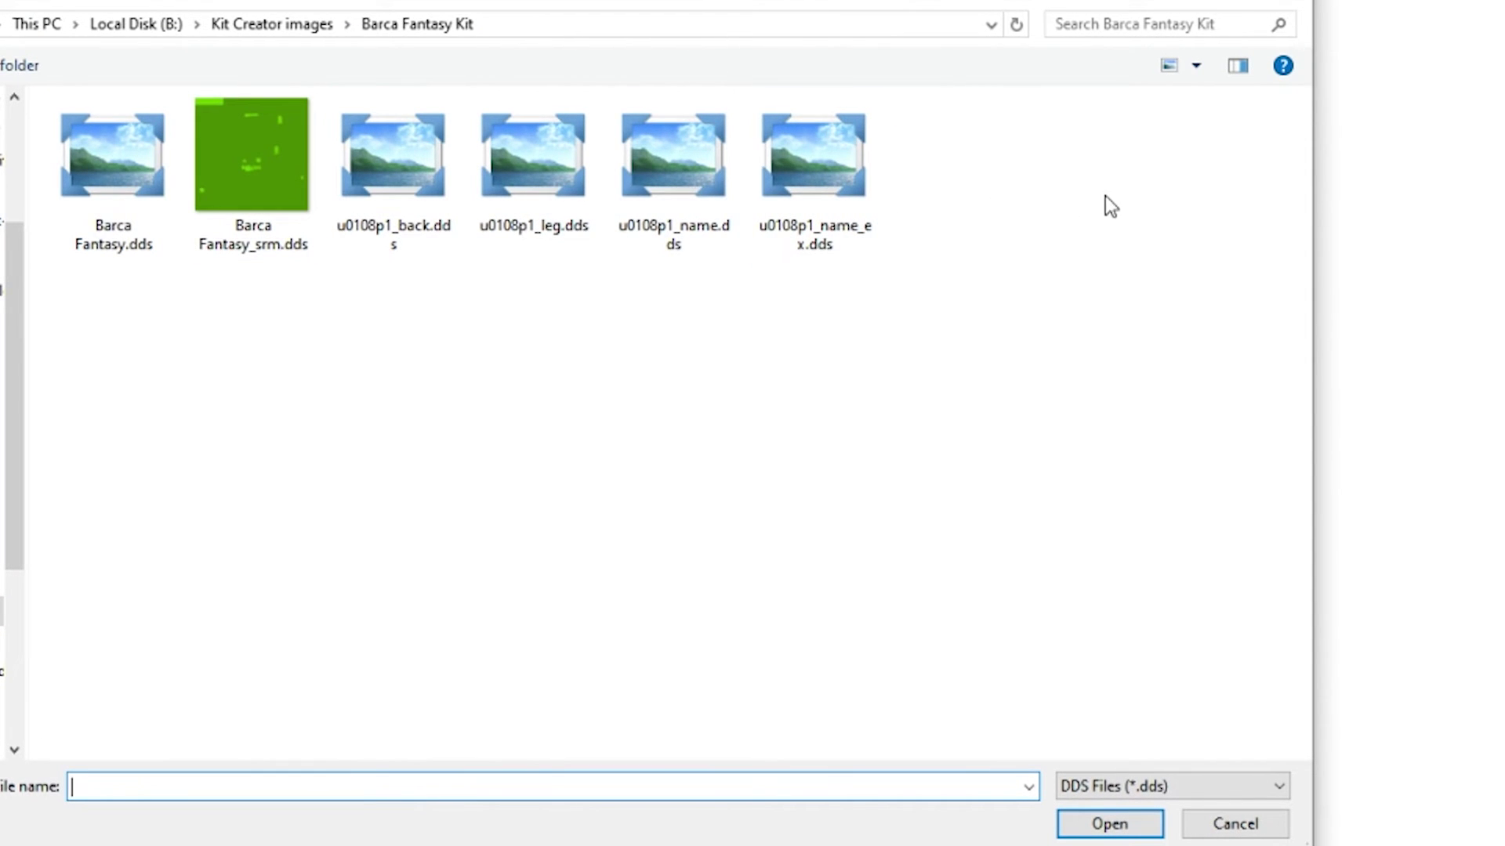
{"action": "left_click_drag", "start_coordinate": [1105, 196], "coordinate": [5, 179]}
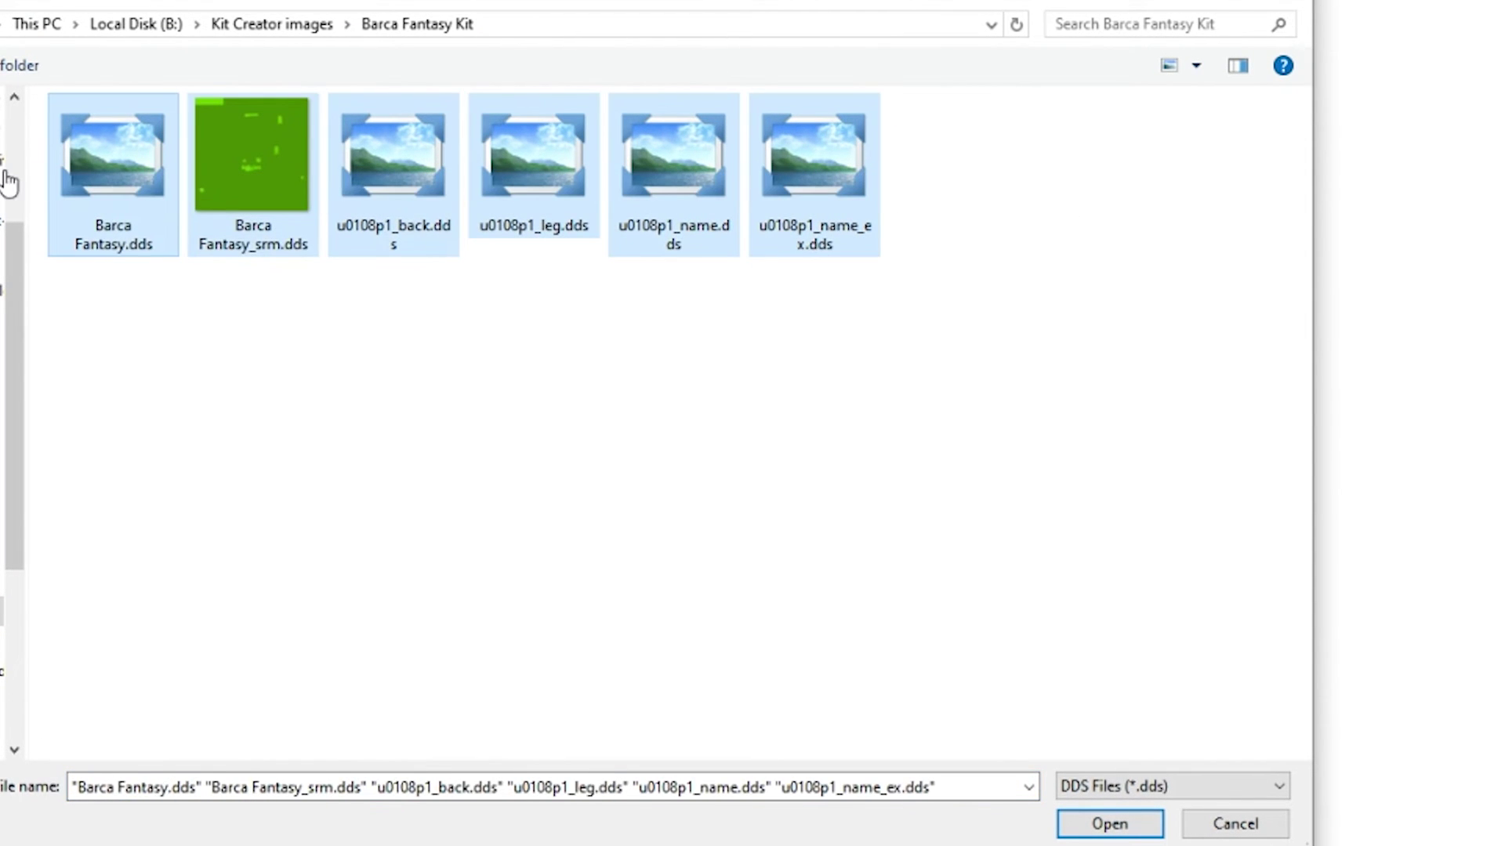
{"action": "left_click", "coordinate": [1109, 824]}
{"action": "left_click", "coordinate": [730, 426]}
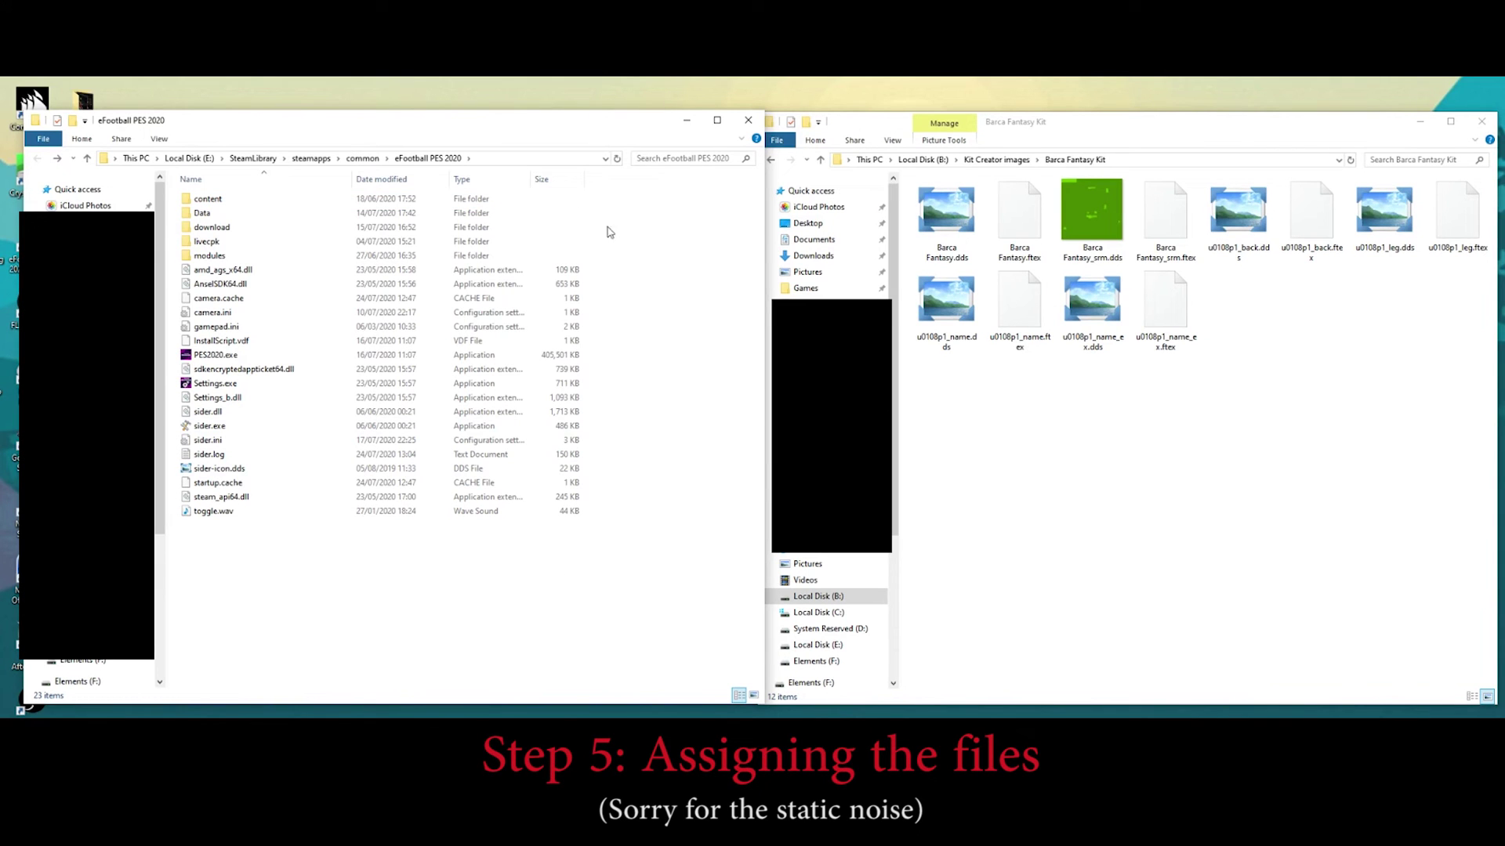
Create a folder named Barca Fantasy in the content\kit-server folder of the eFootball PES 2020 installation
{"action": "left_click_drag", "start_coordinate": [457, 128], "coordinate": [445, 125]}
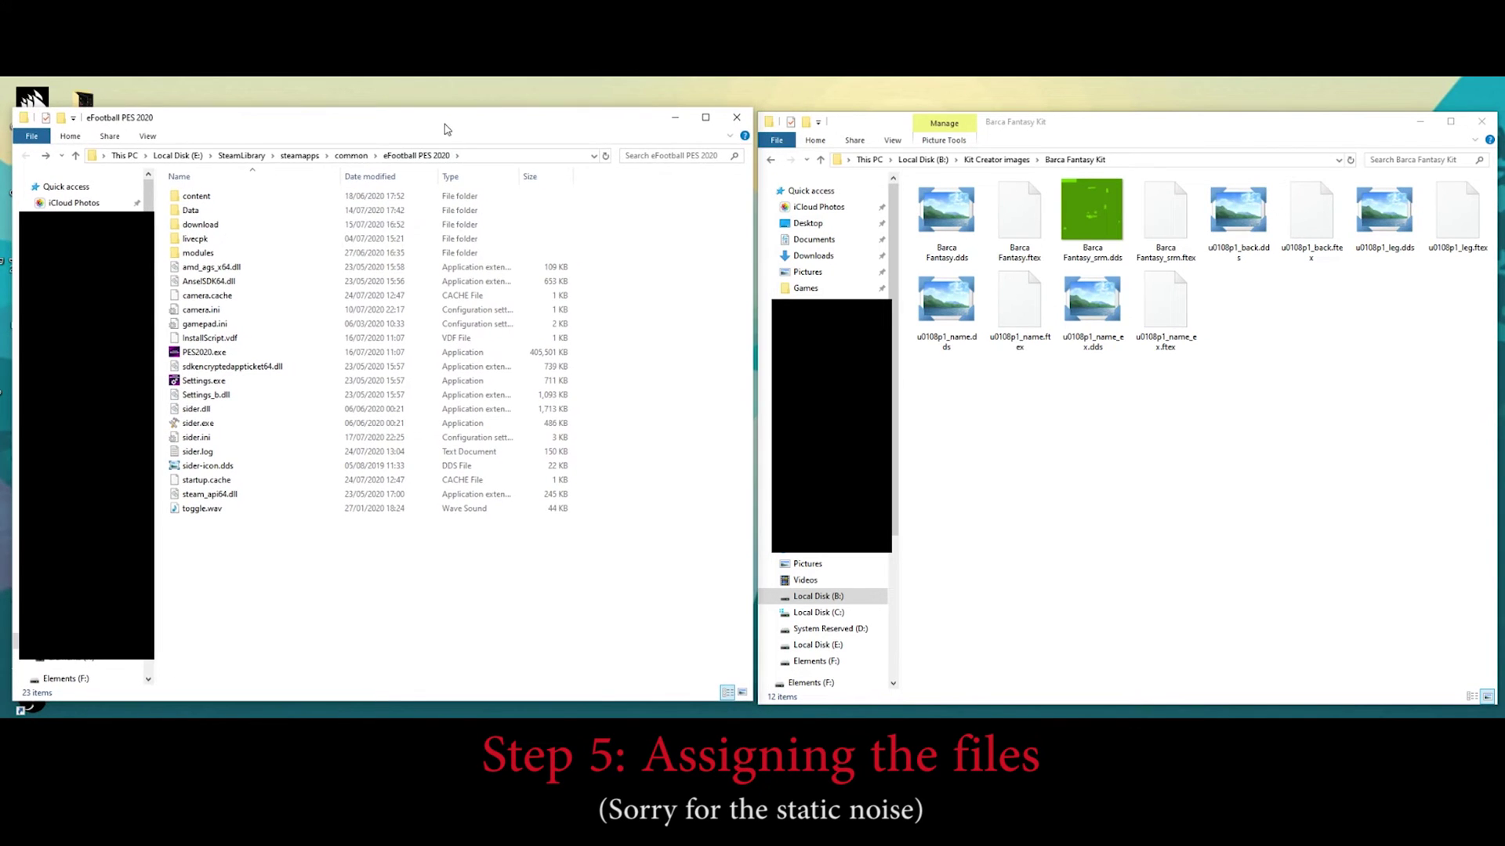
{"action": "double_click", "coordinate": [239, 201]}
{"action": "double_click", "coordinate": [241, 224]}
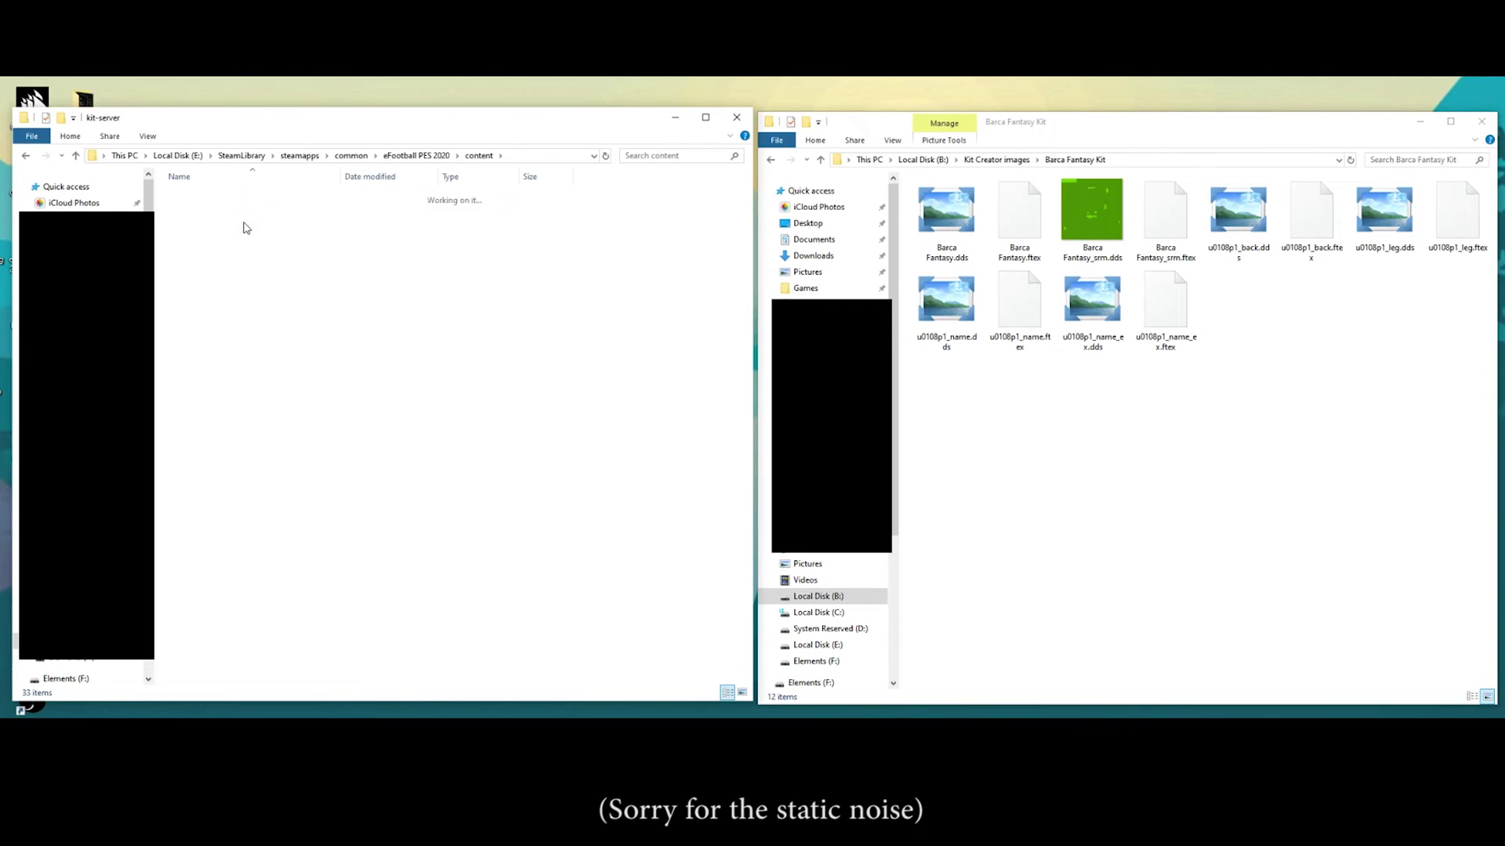
{"action": "right_click", "coordinate": [663, 450]}
{"action": "mouse_move", "coordinate": [750, 612]}
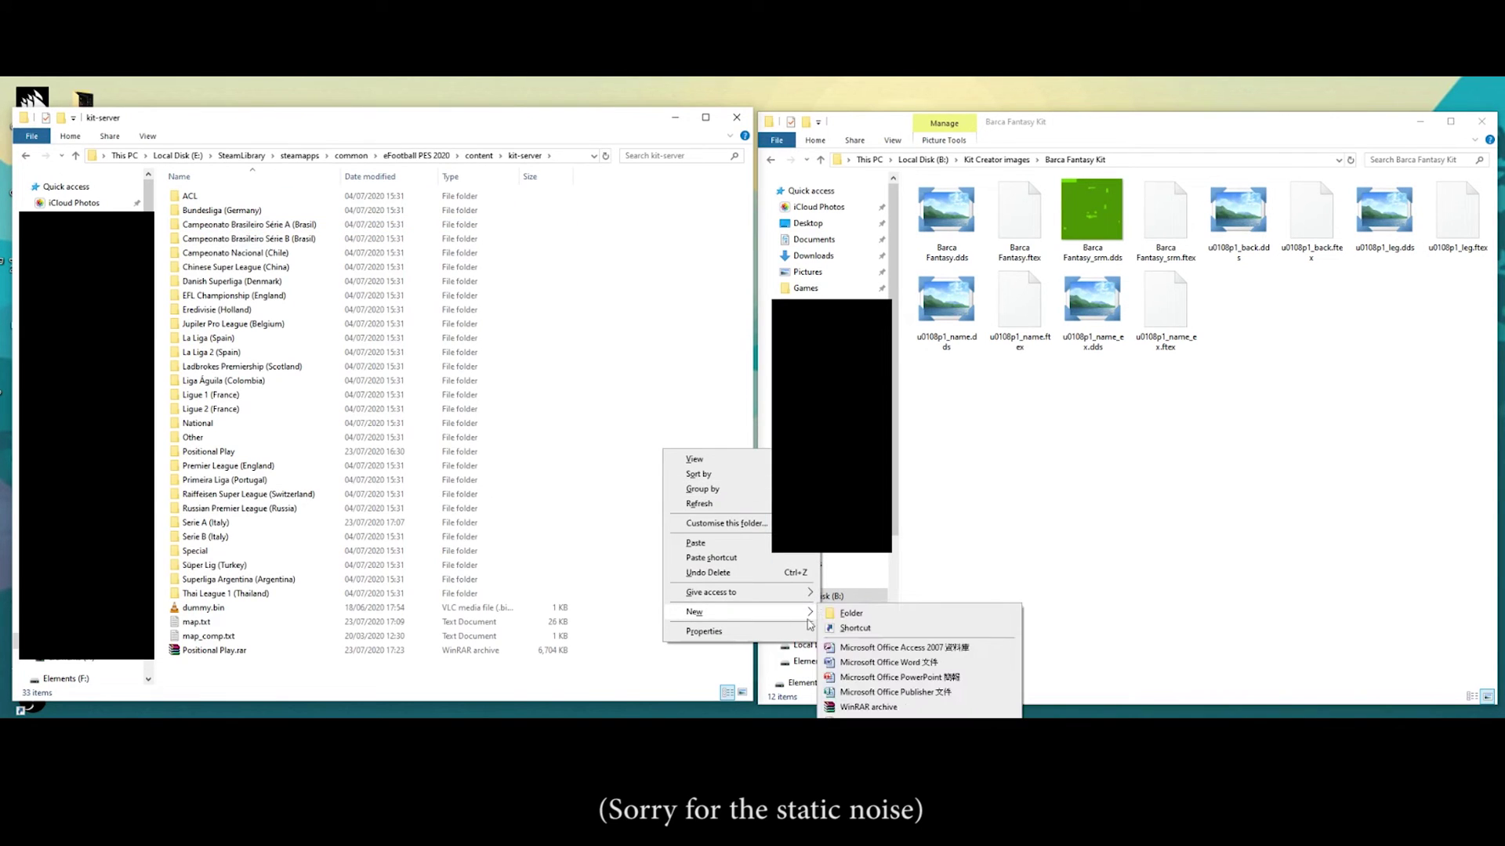
{"action": "left_click", "coordinate": [862, 615]}
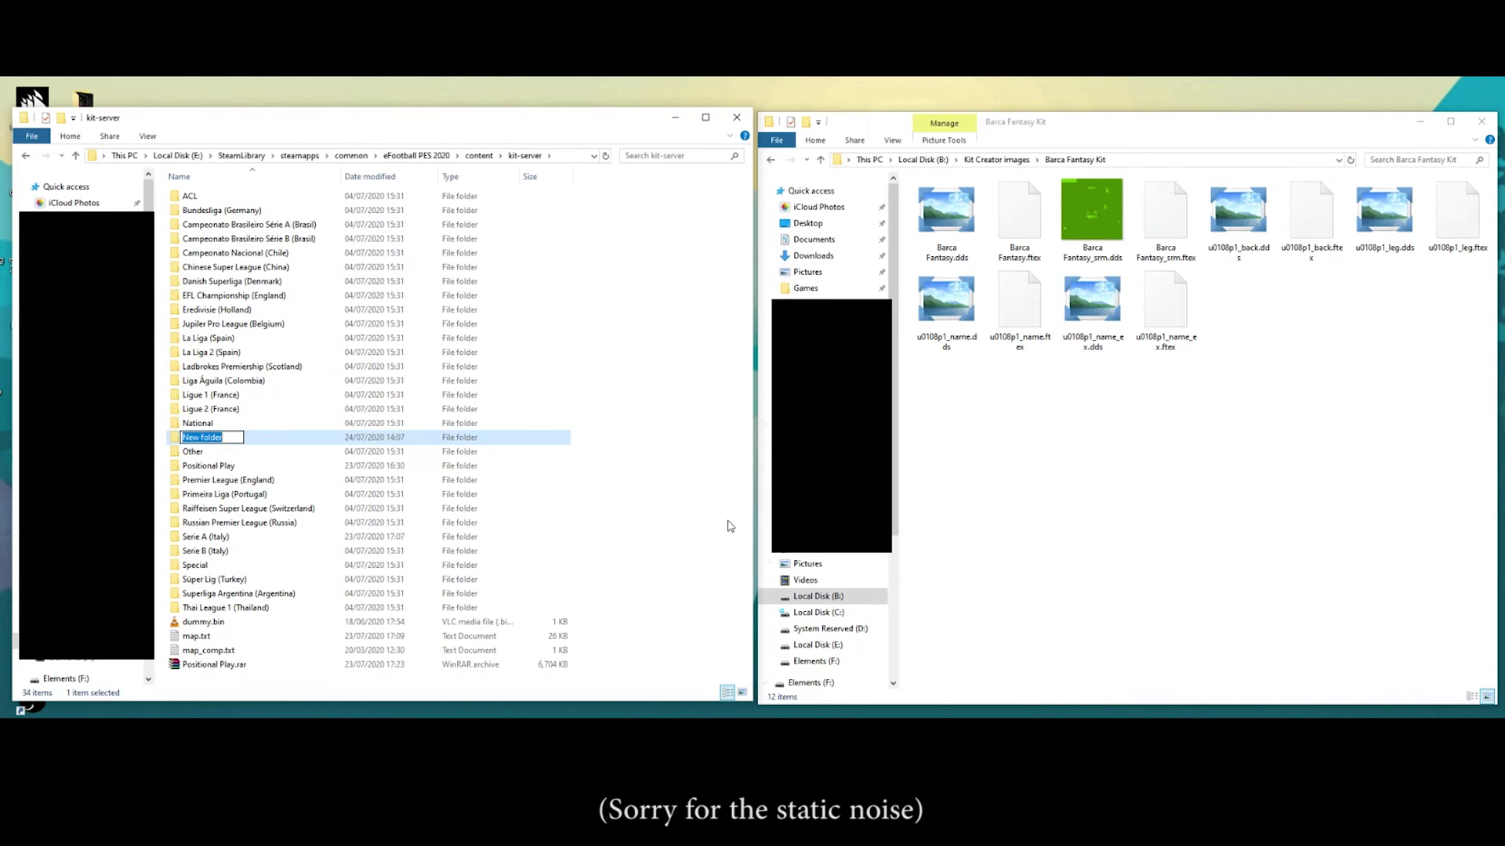
{"action": "type", "text": "Barca Fa"}
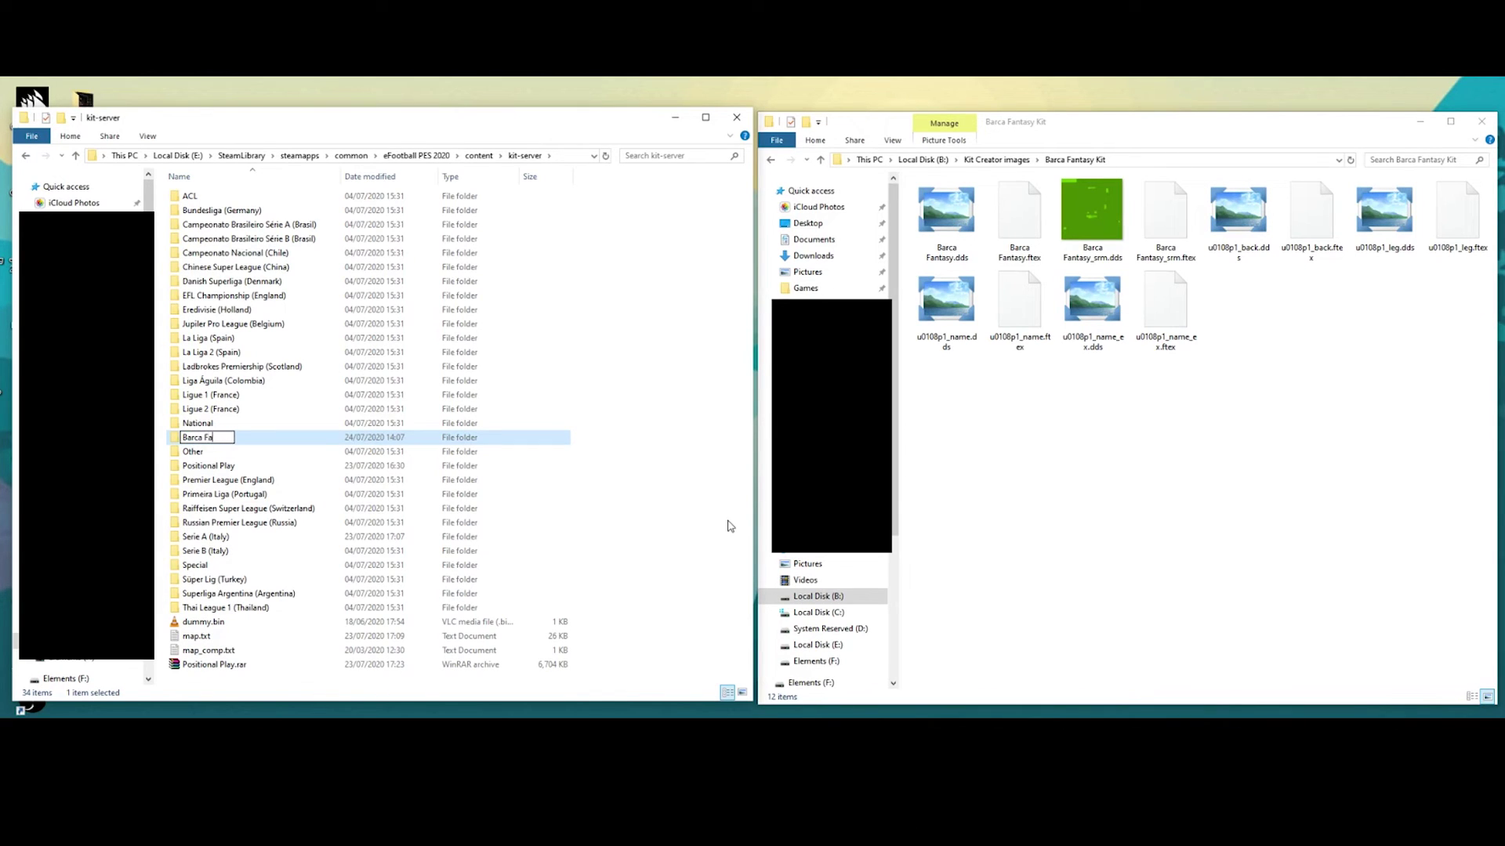
{"action": "type", "text": "ntasy"}
{"action": "left_click", "coordinate": [612, 345]}
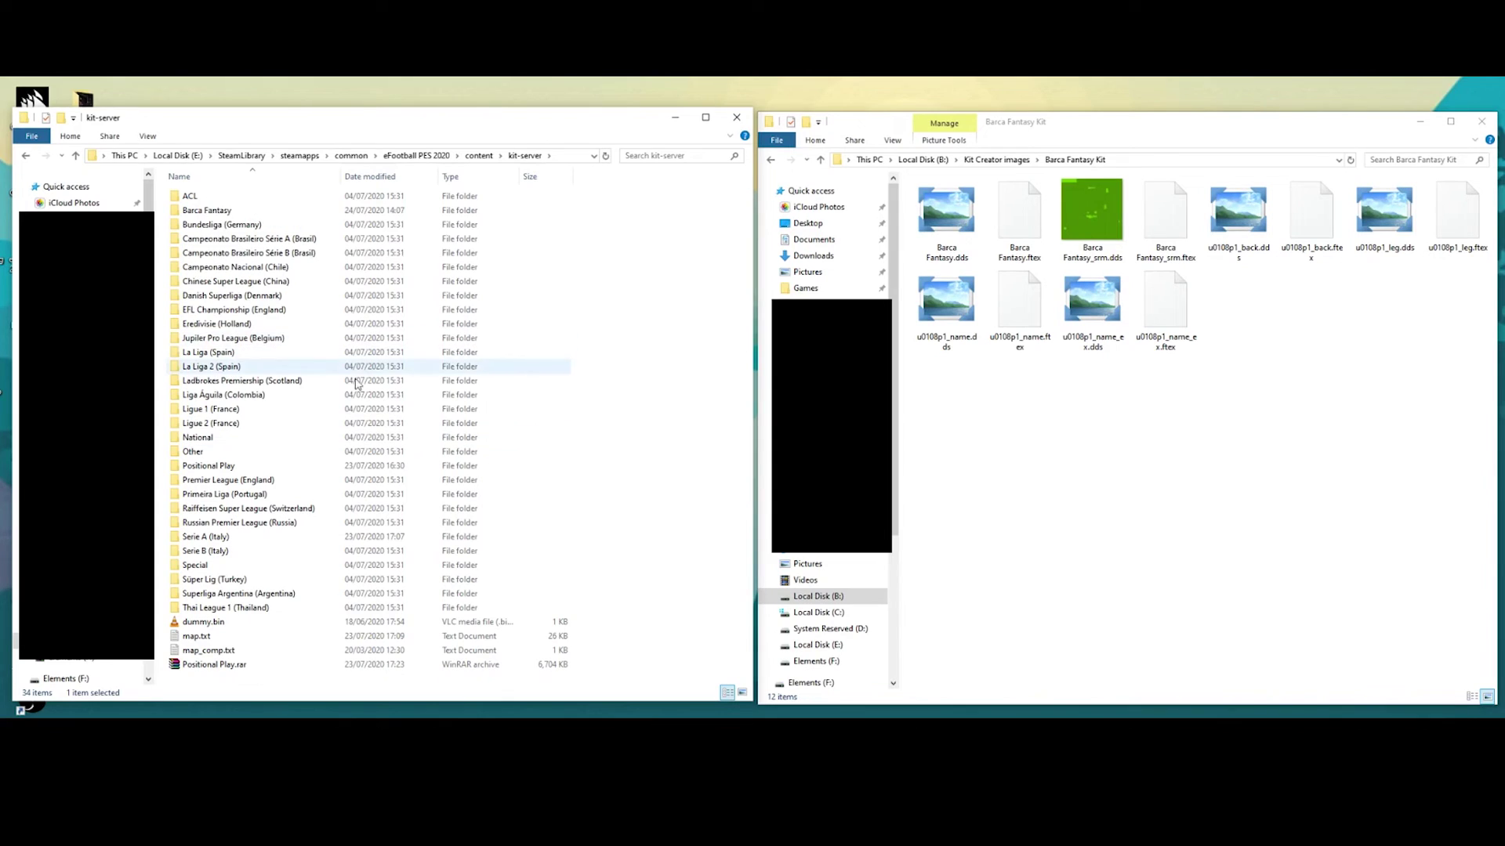
Create a folder named p1 inside the Barca Fantasy folder in kit-server
{"action": "double_click", "coordinate": [252, 212]}
{"action": "right_click", "coordinate": [471, 357]}
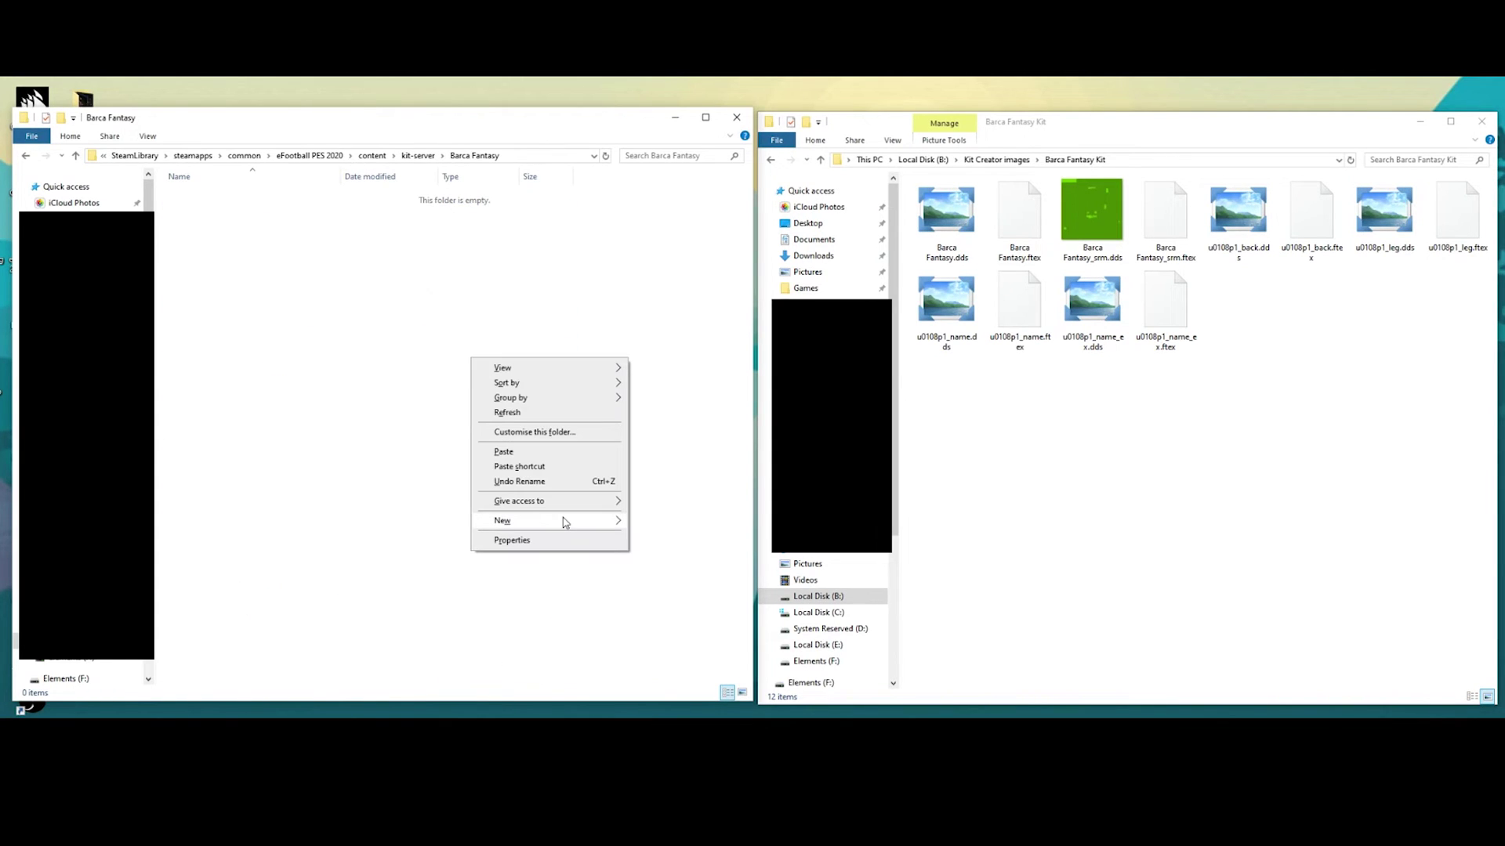
{"action": "mouse_move", "coordinate": [564, 522]}
{"action": "left_click", "coordinate": [689, 524]}
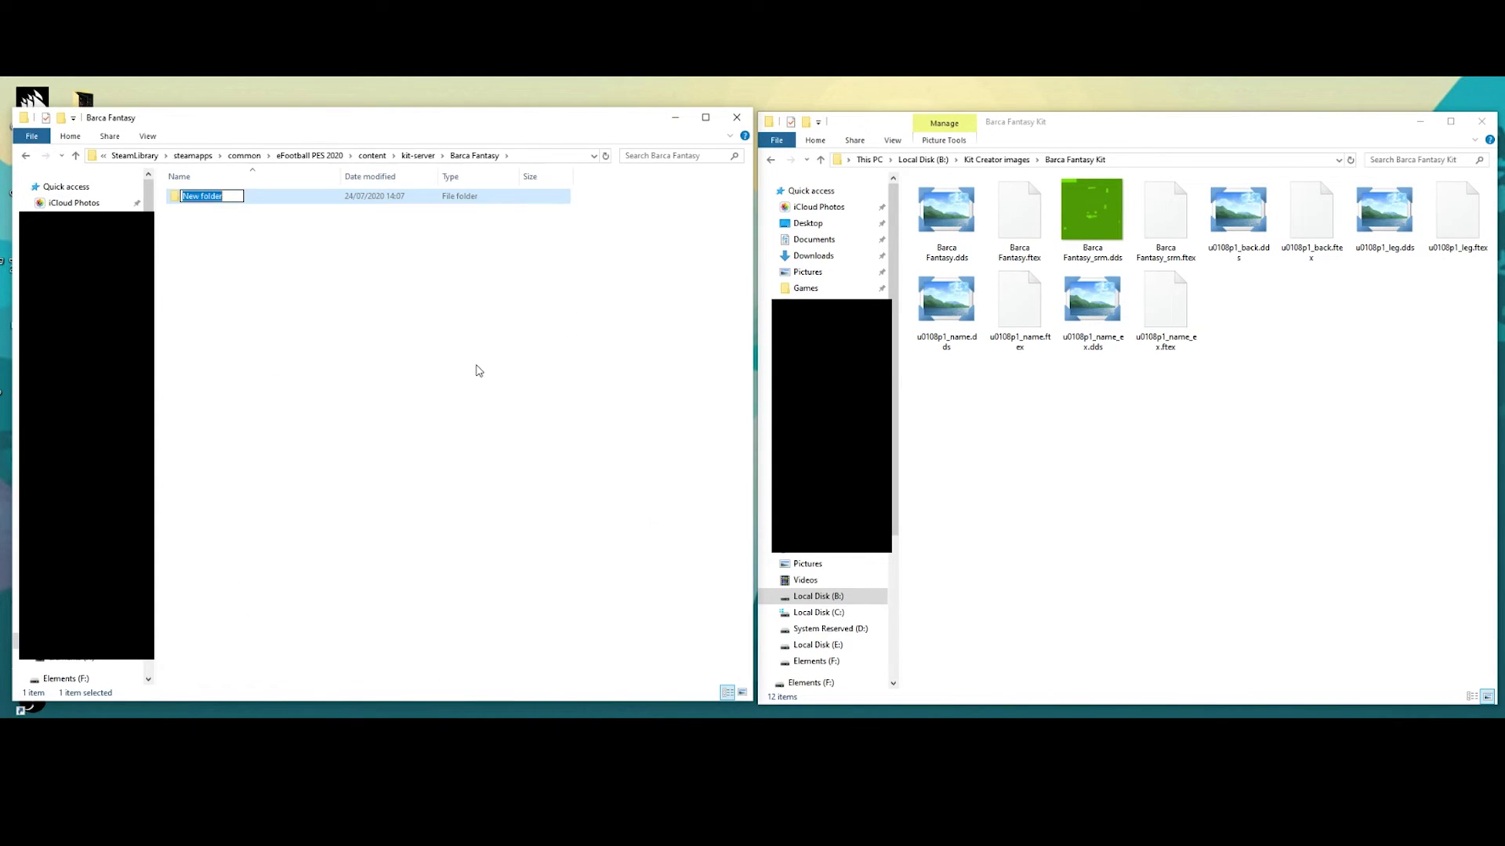
{"action": "type", "text": "p1"}
{"action": "left_click", "coordinate": [280, 219]}
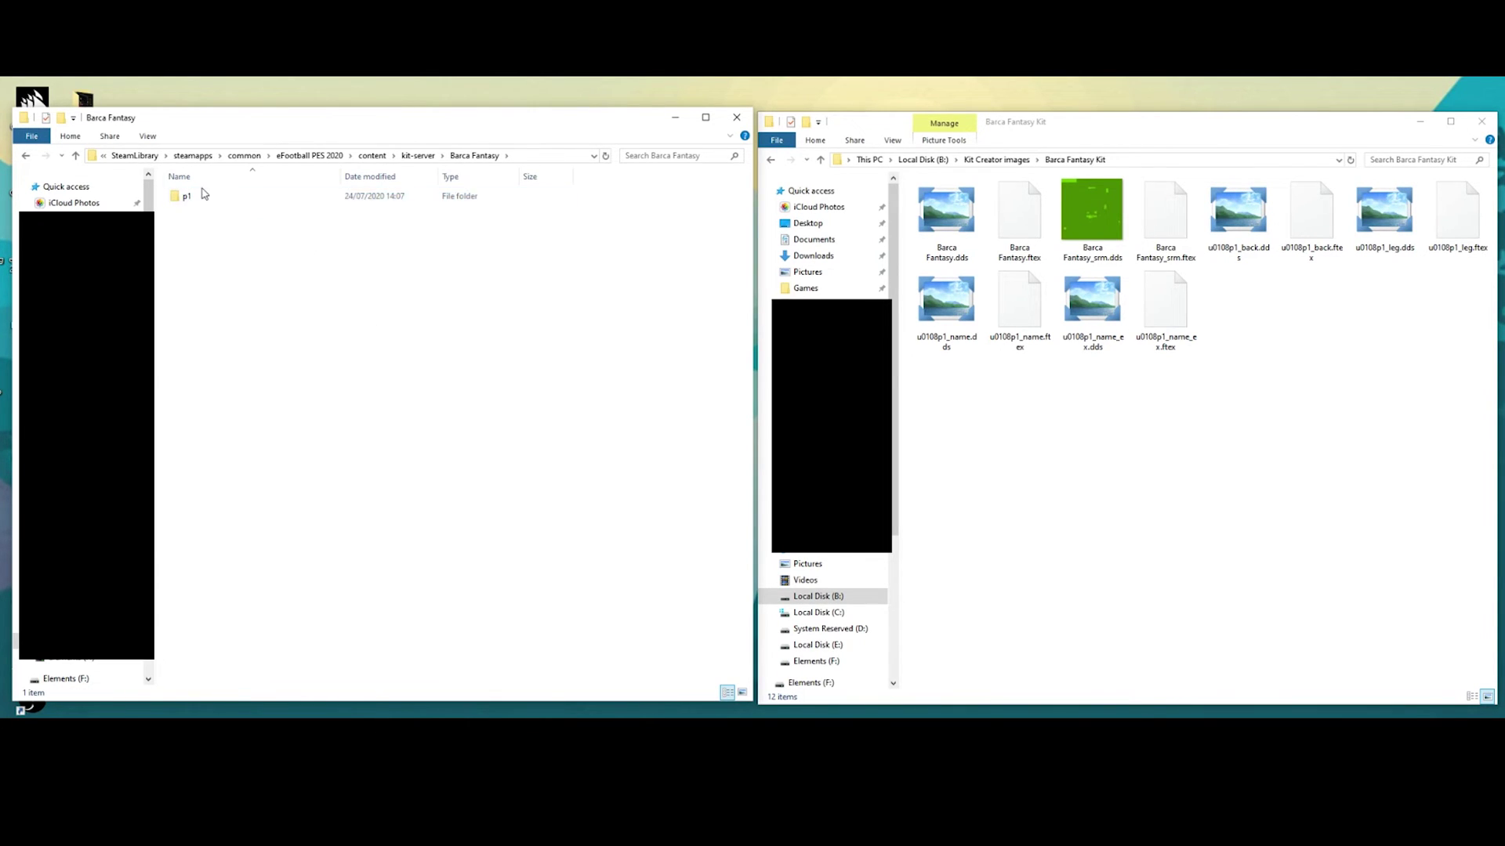
Copy the six ftex files from the Barca Fantasy Kit folder into kit-server\Barca Fantasy\p1
{"action": "double_click", "coordinate": [219, 203]}
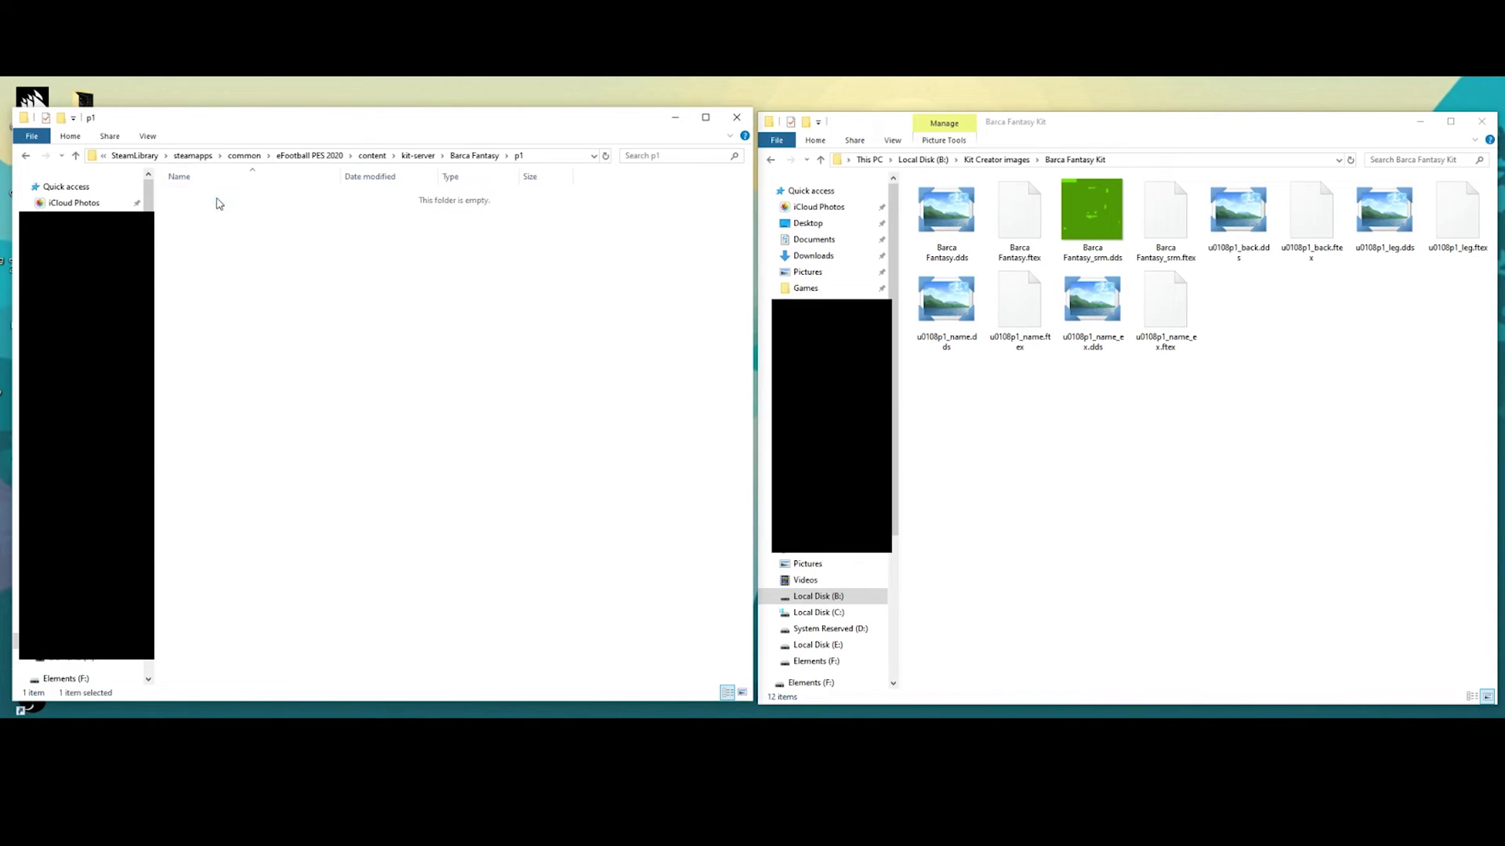
{"action": "left_click", "coordinate": [1168, 315]}
{"action": "left_click", "coordinate": [1040, 310], "text": "ctrl"}
{"action": "left_click", "coordinate": [1019, 216], "text": "ctrl"}
{"action": "left_click", "coordinate": [1165, 215], "text": "ctrl"}
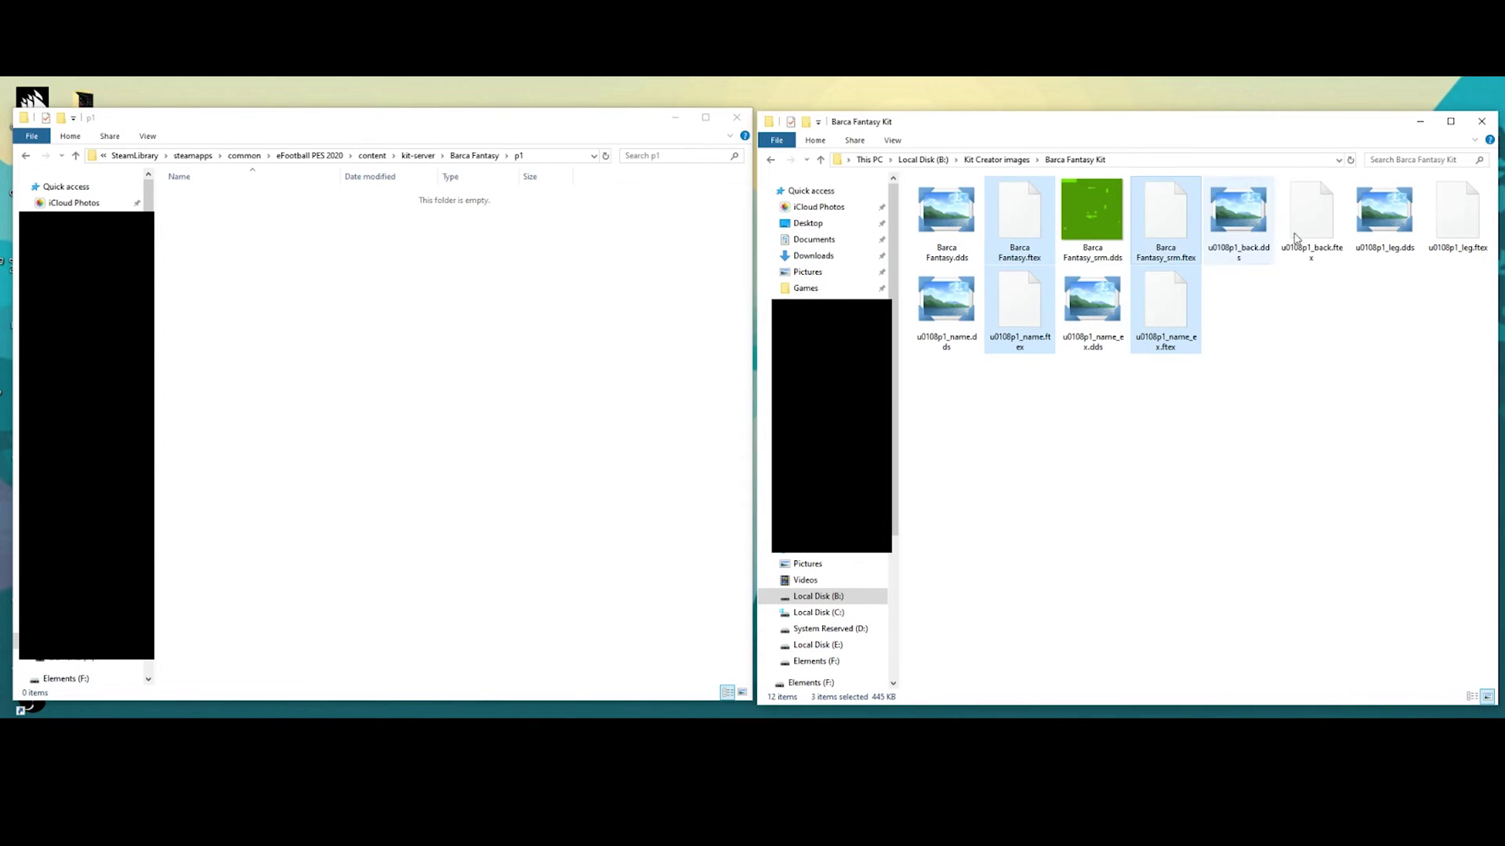
{"action": "left_click", "coordinate": [1311, 215], "text": "ctrl"}
{"action": "left_click", "coordinate": [1457, 216], "text": "ctrl"}
{"action": "left_click_drag", "start_coordinate": [1019, 212], "coordinate": [296, 289]}
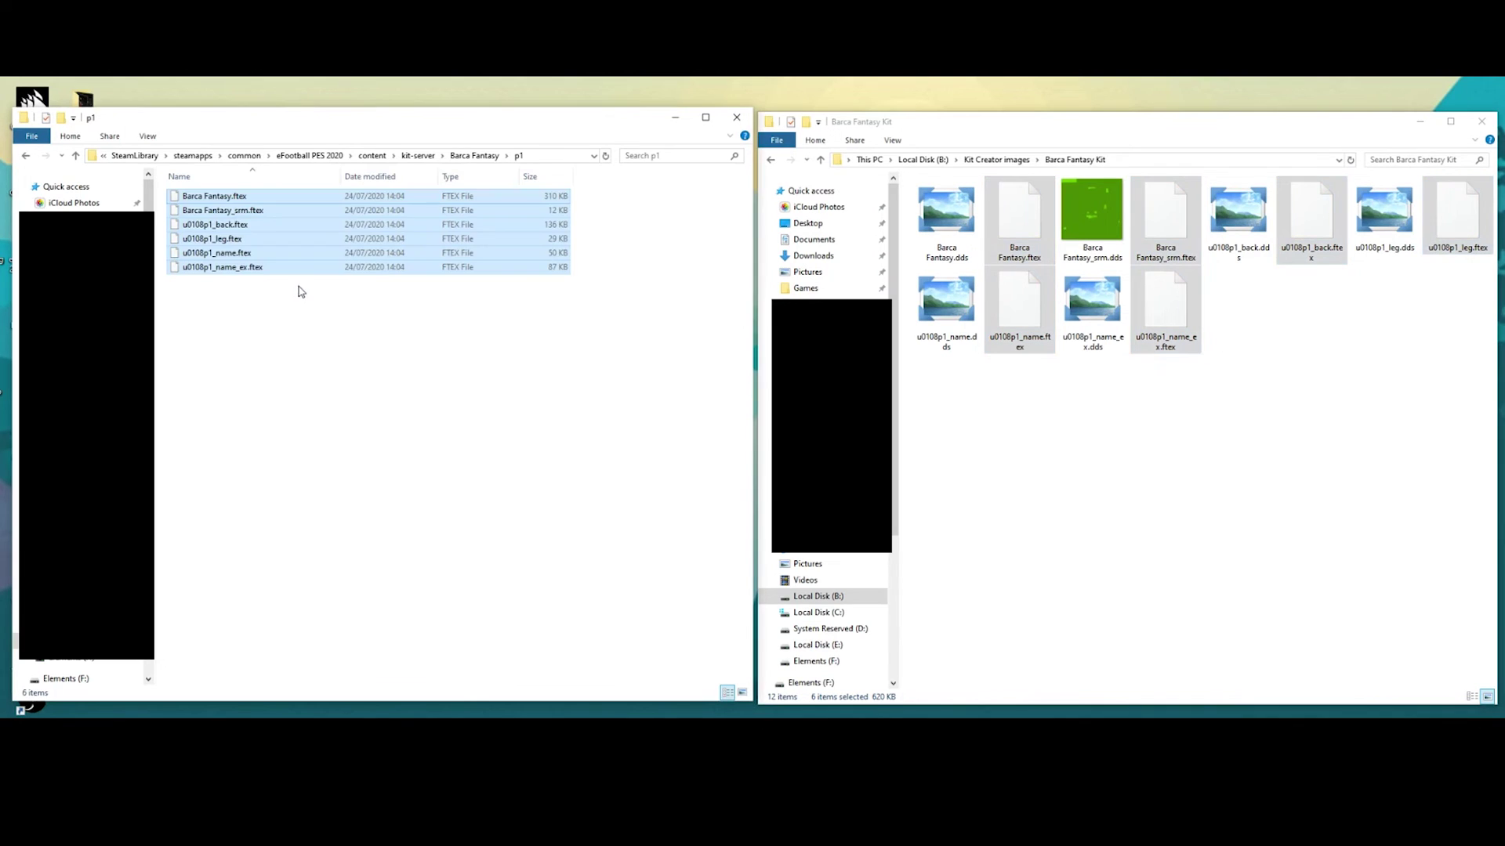
Copy config.txt from kit-server\La Liga (Spain)\Barcelona\p1 into kit-server\Barca Fantasy\p1
{"action": "left_click", "coordinate": [25, 156]}
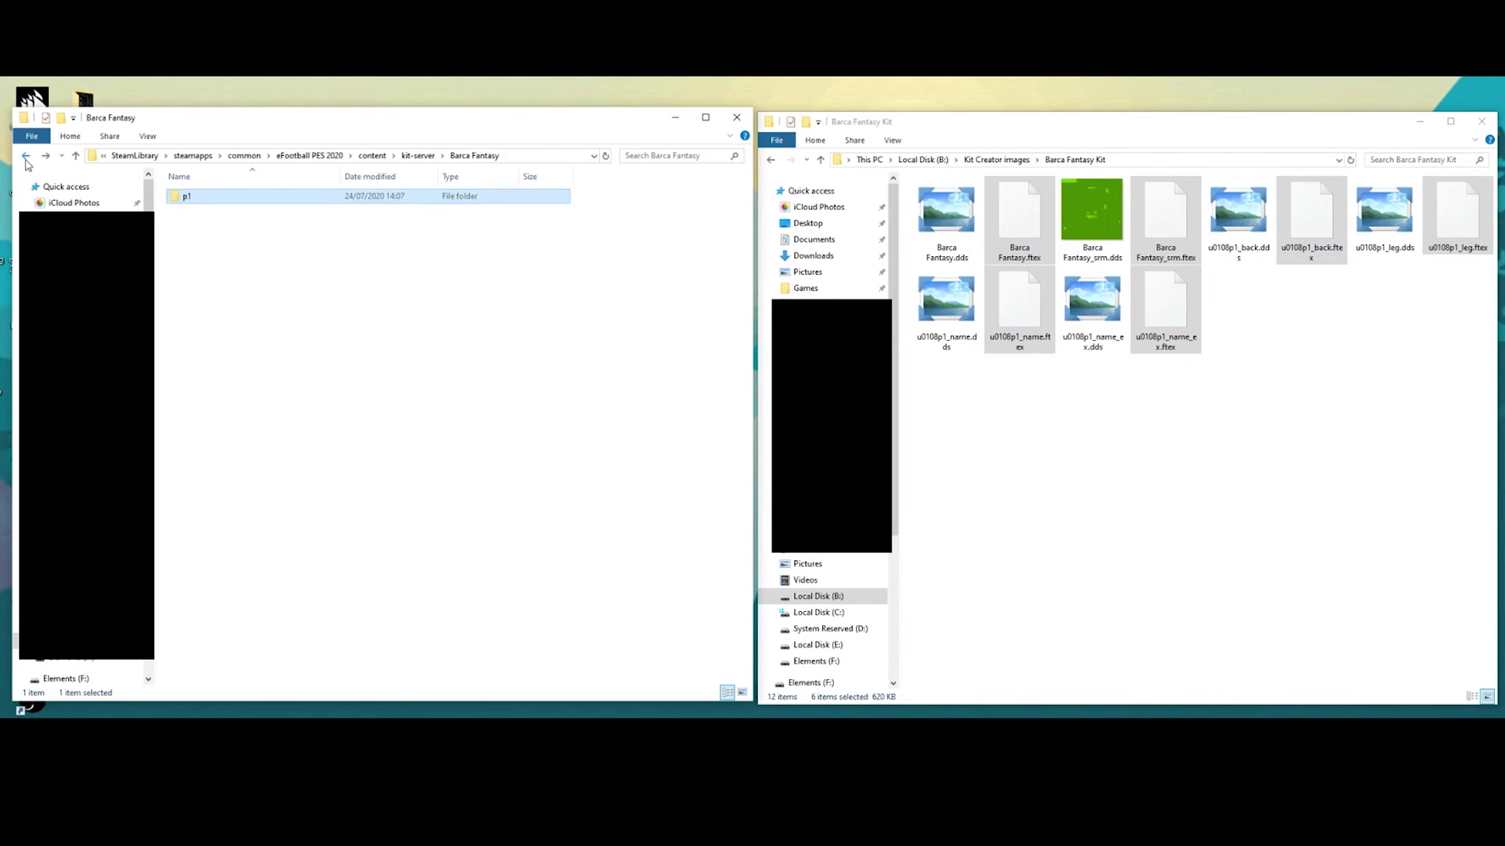
{"action": "left_click", "coordinate": [26, 156]}
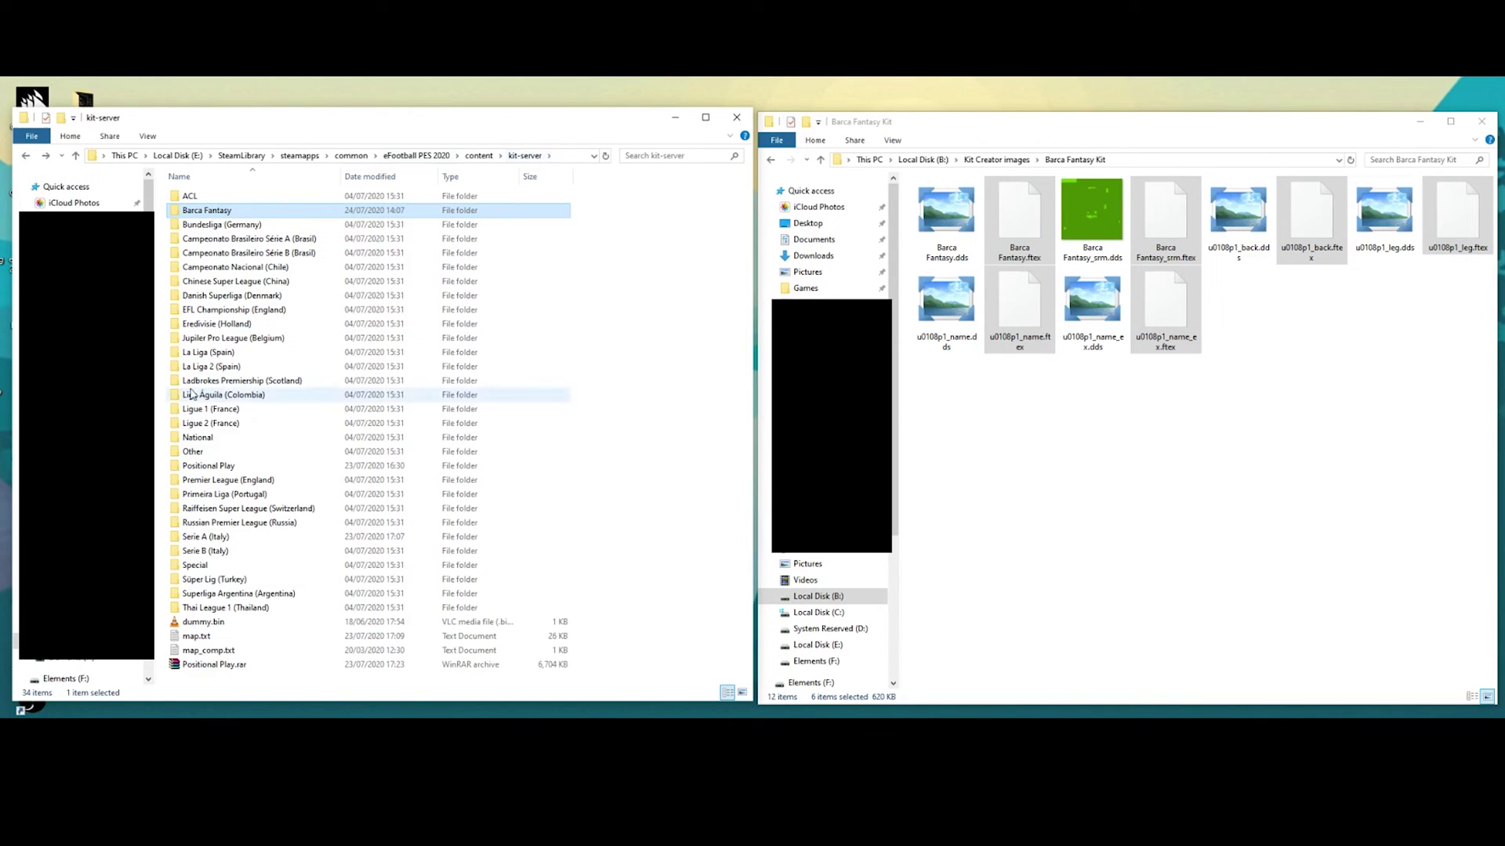
{"action": "double_click", "coordinate": [247, 354]}
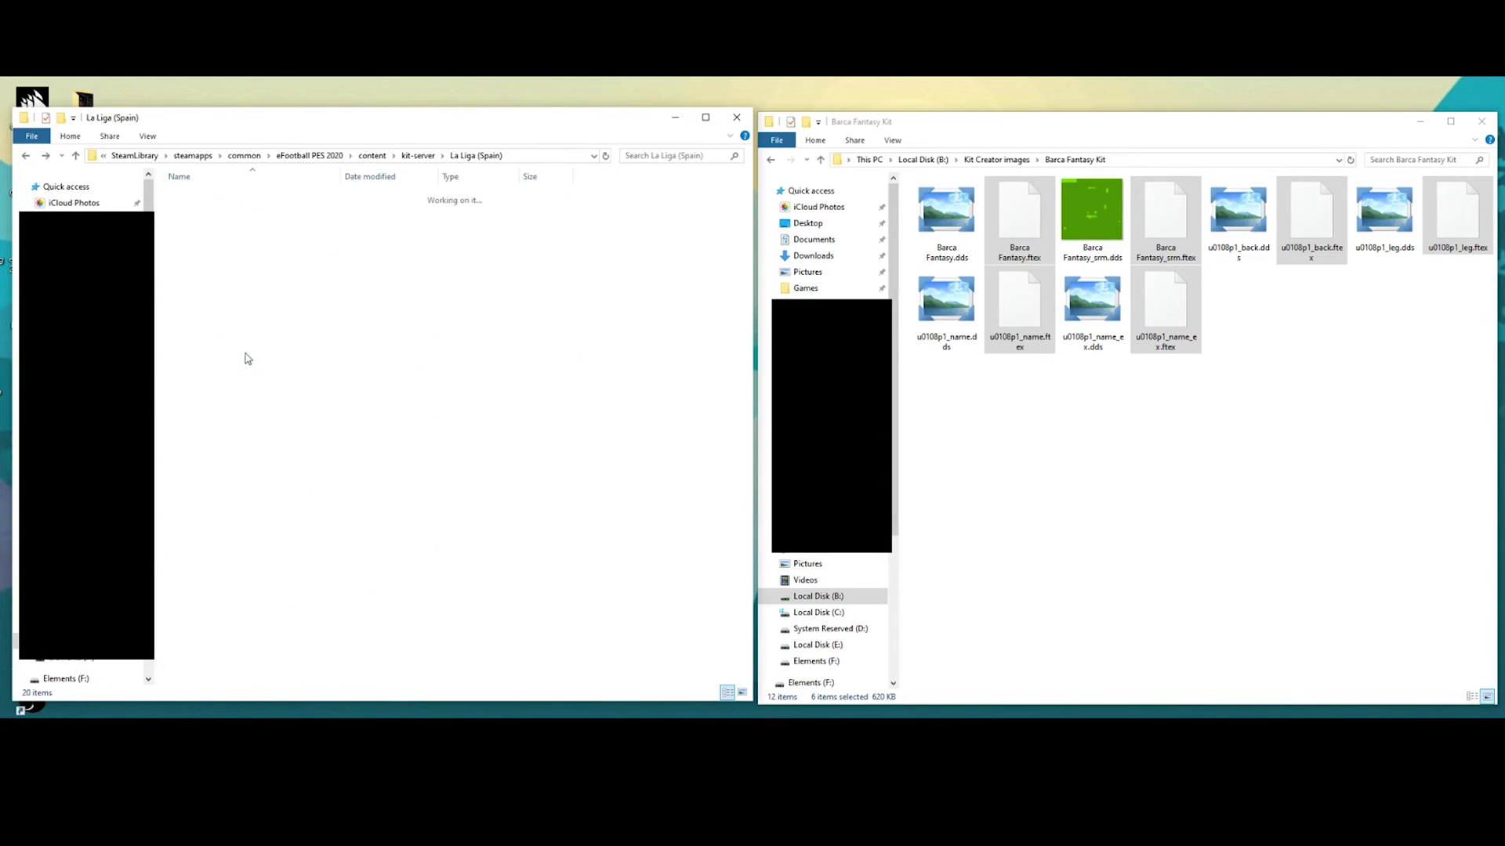
{"action": "double_click", "coordinate": [237, 239]}
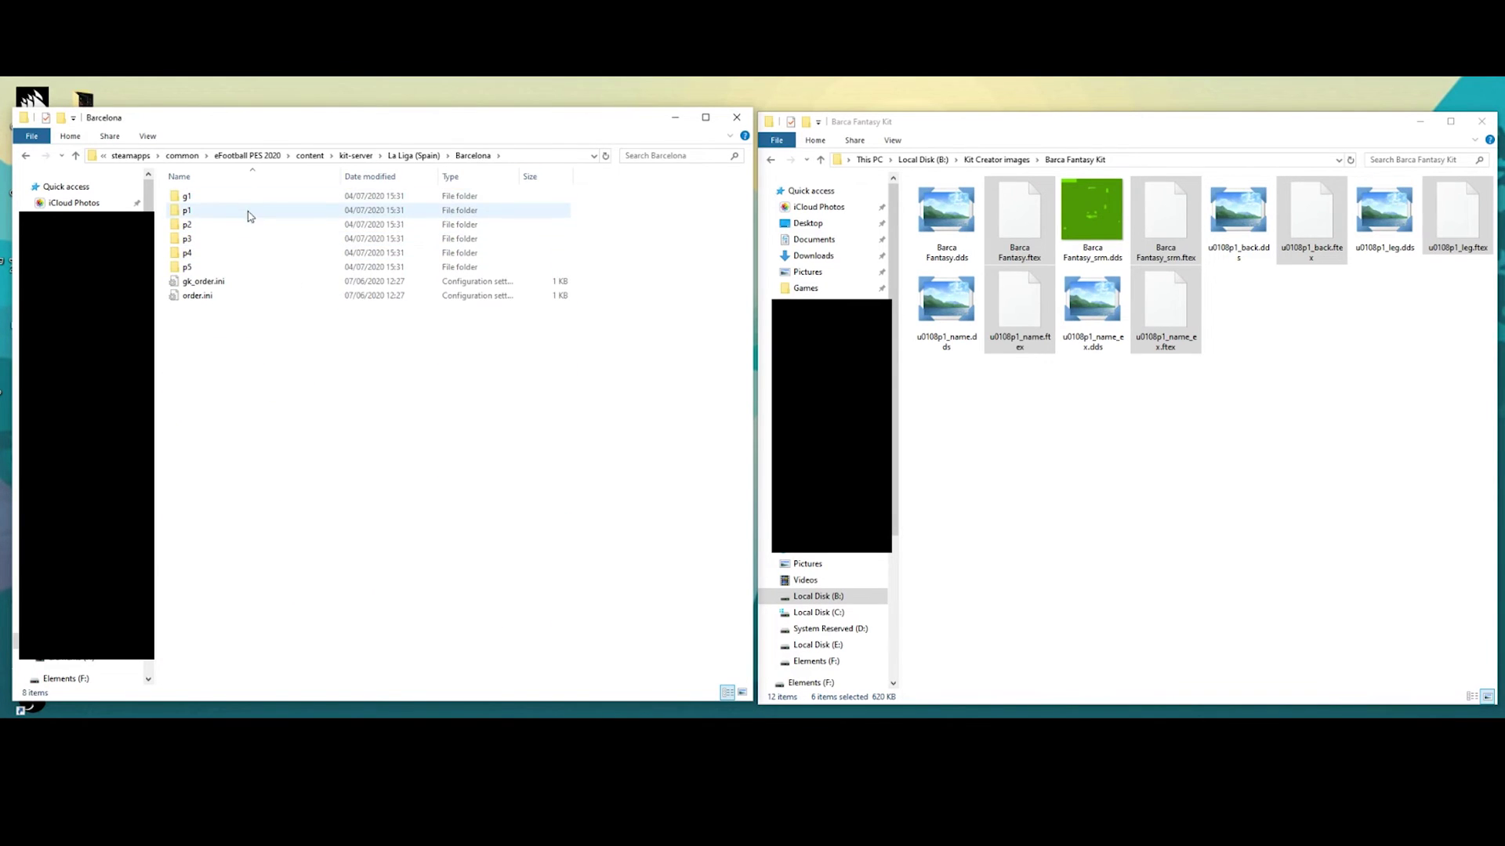
{"action": "double_click", "coordinate": [248, 218]}
{"action": "left_click", "coordinate": [333, 203]}
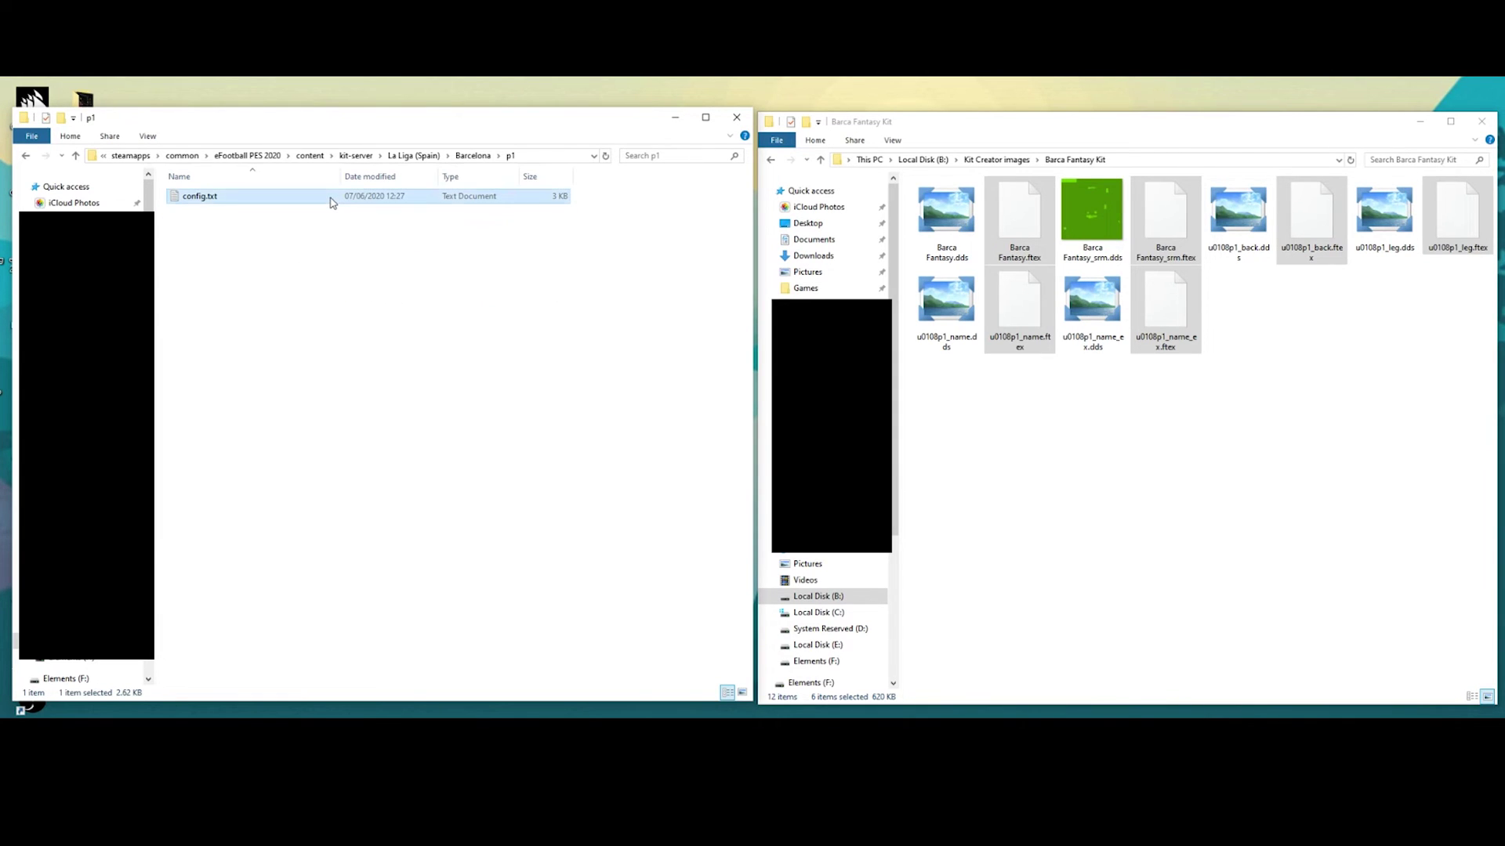
{"action": "triple_click", "coordinate": [26, 156]}
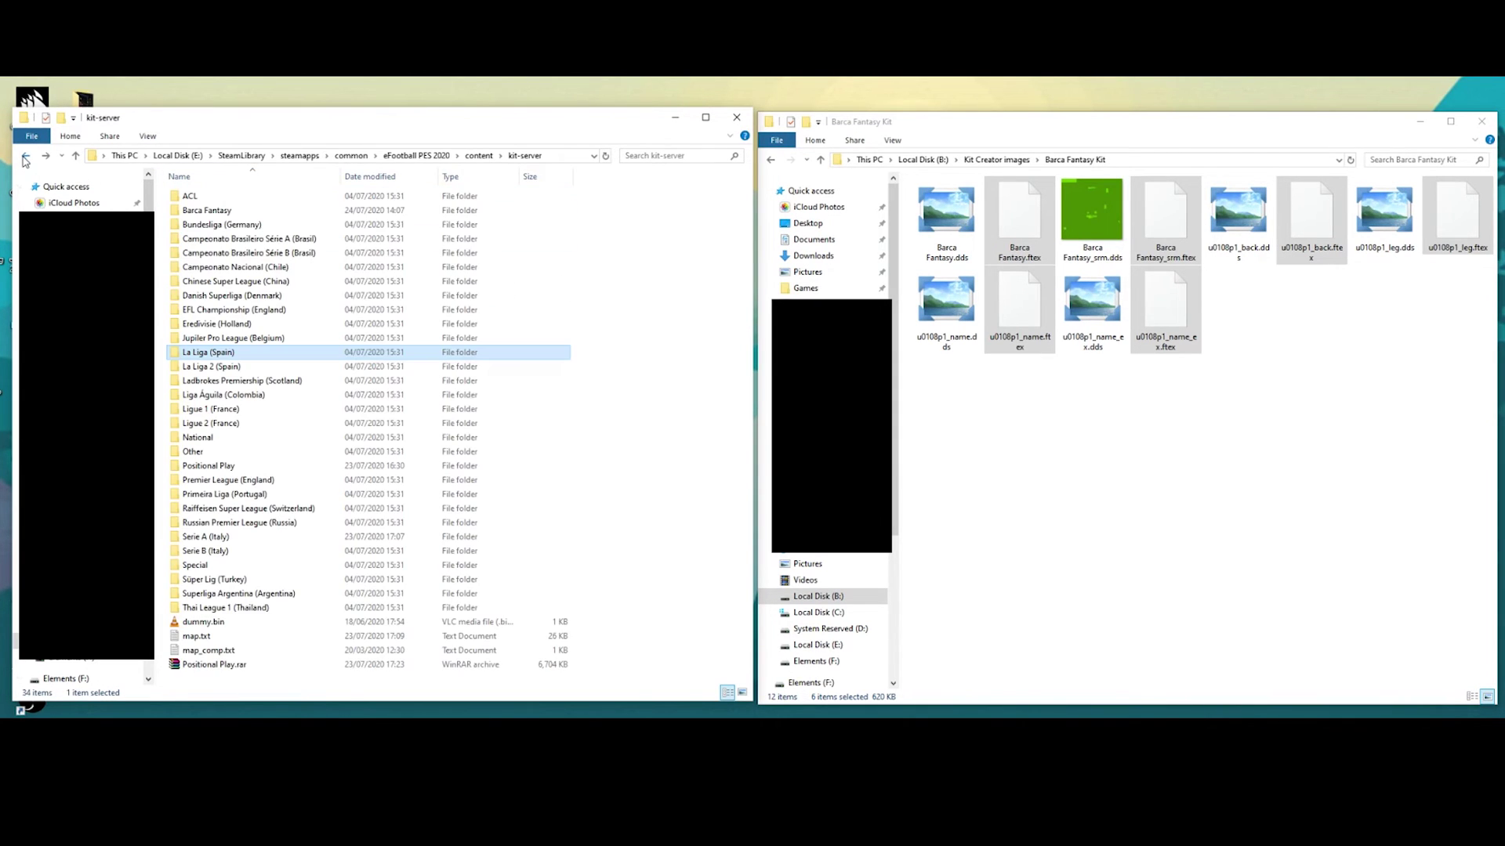
{"action": "double_click", "coordinate": [207, 210]}
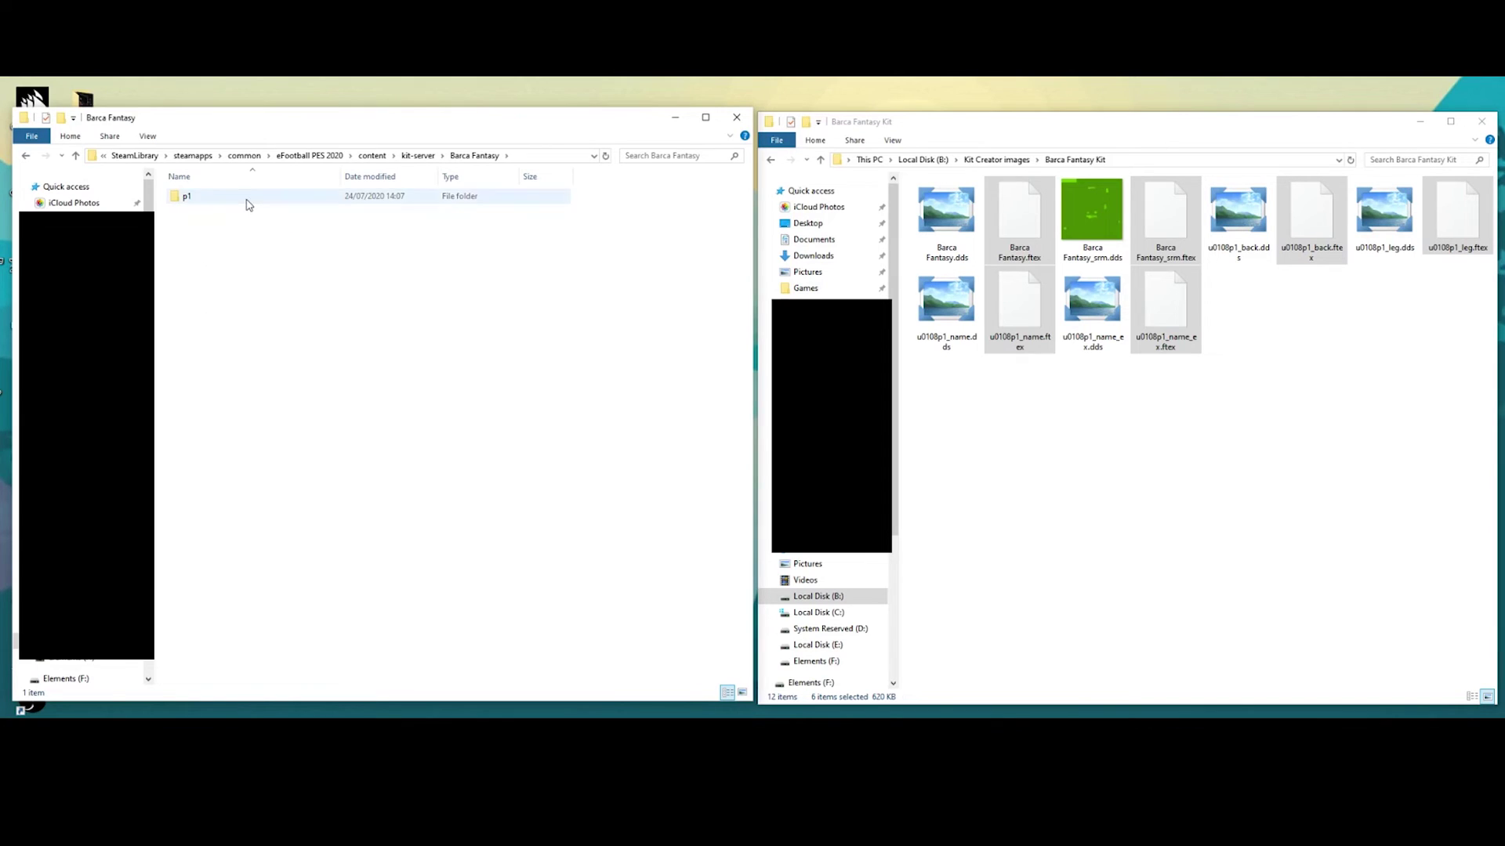
{"action": "double_click", "coordinate": [192, 196]}
{"action": "key", "text": "ctrl+v"}
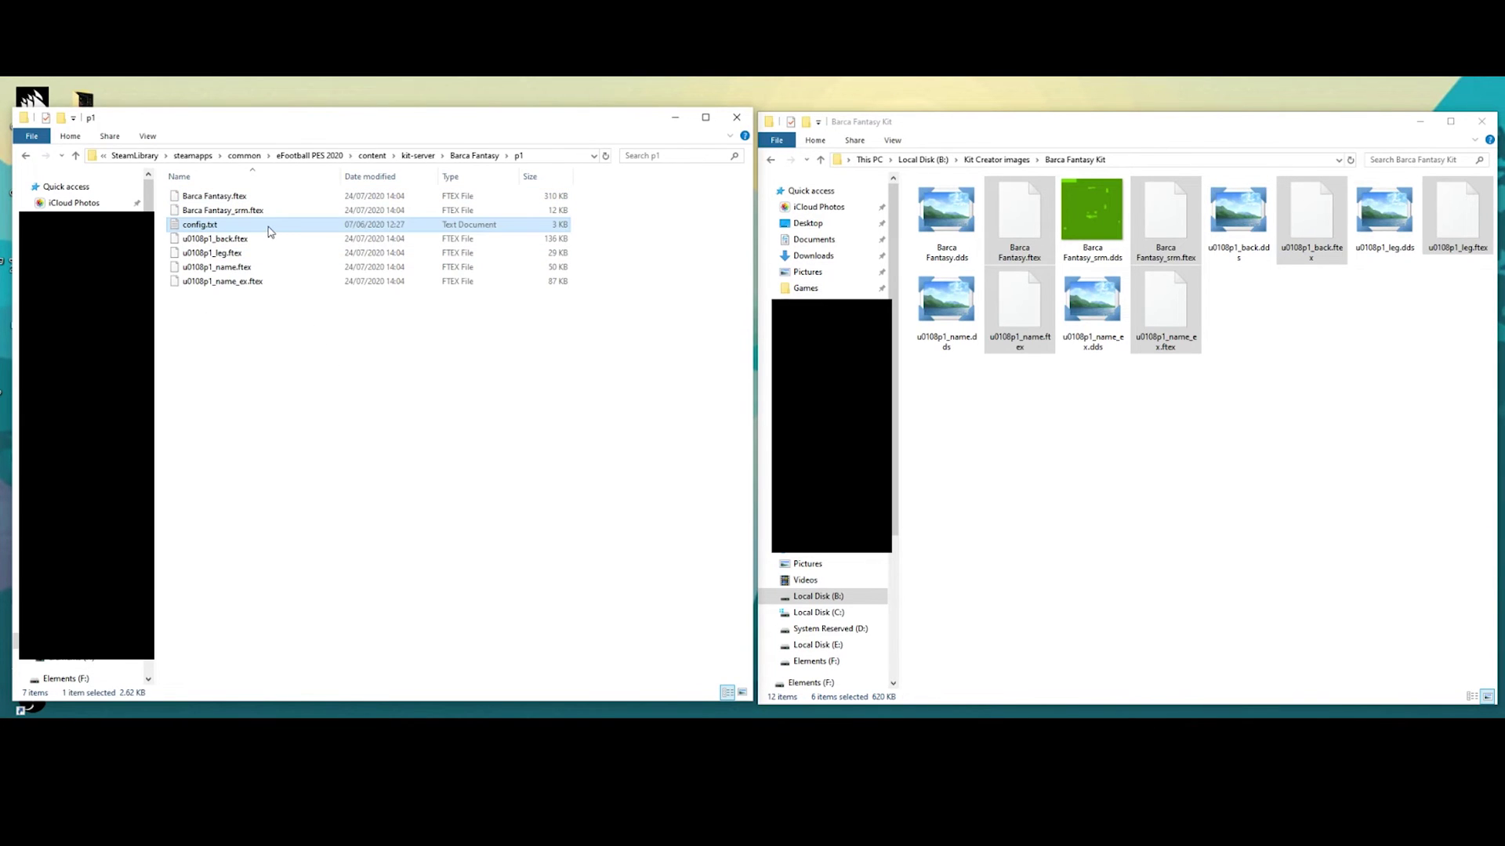
Open the copied config.txt beside the folder and set KitFile to Barca Fantasy
{"action": "double_click", "coordinate": [204, 225]}
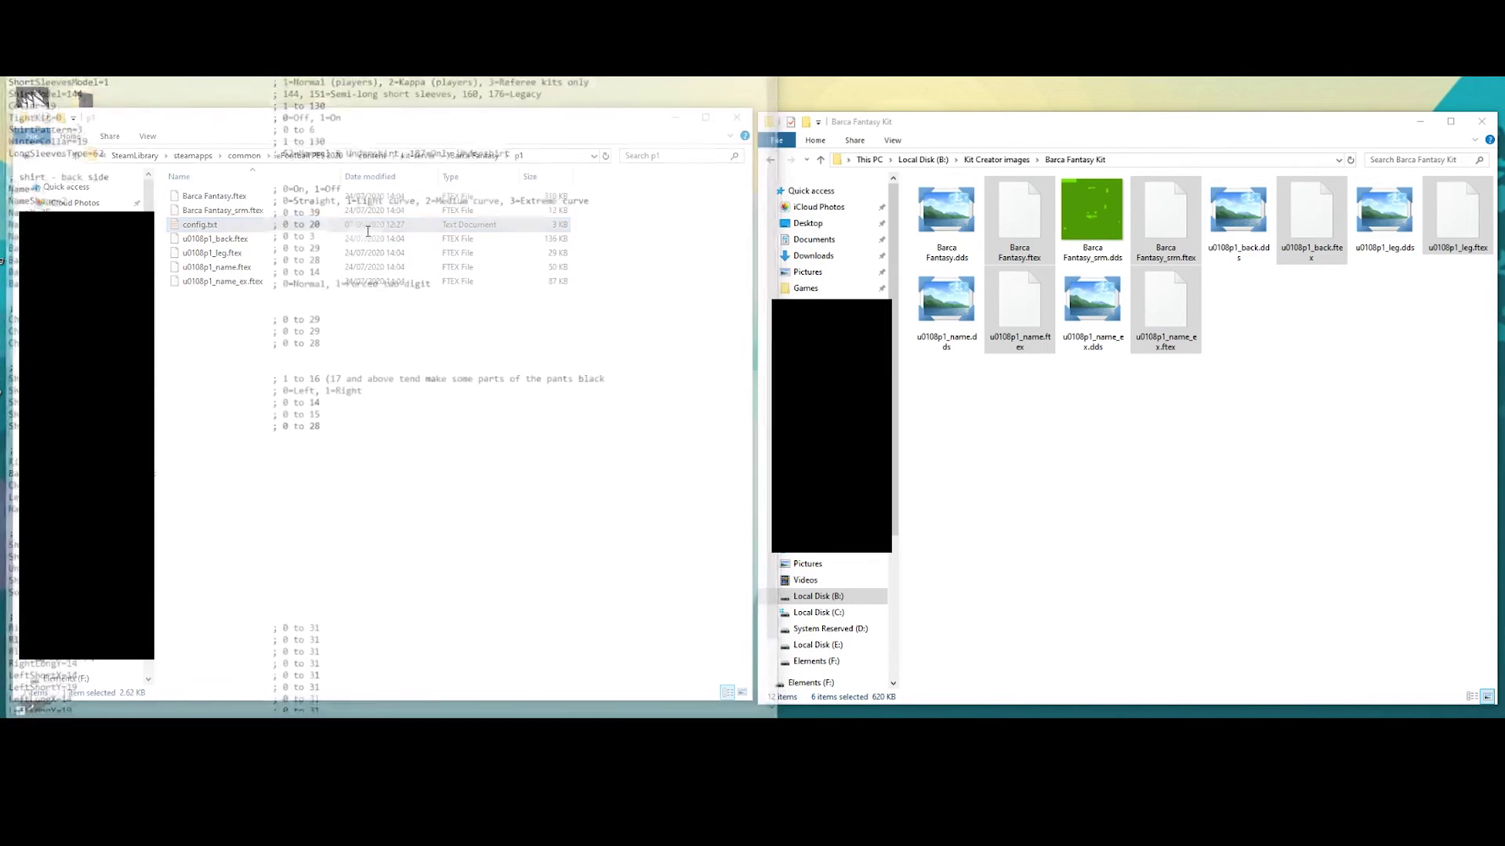
{"action": "key", "text": "super+Right"}
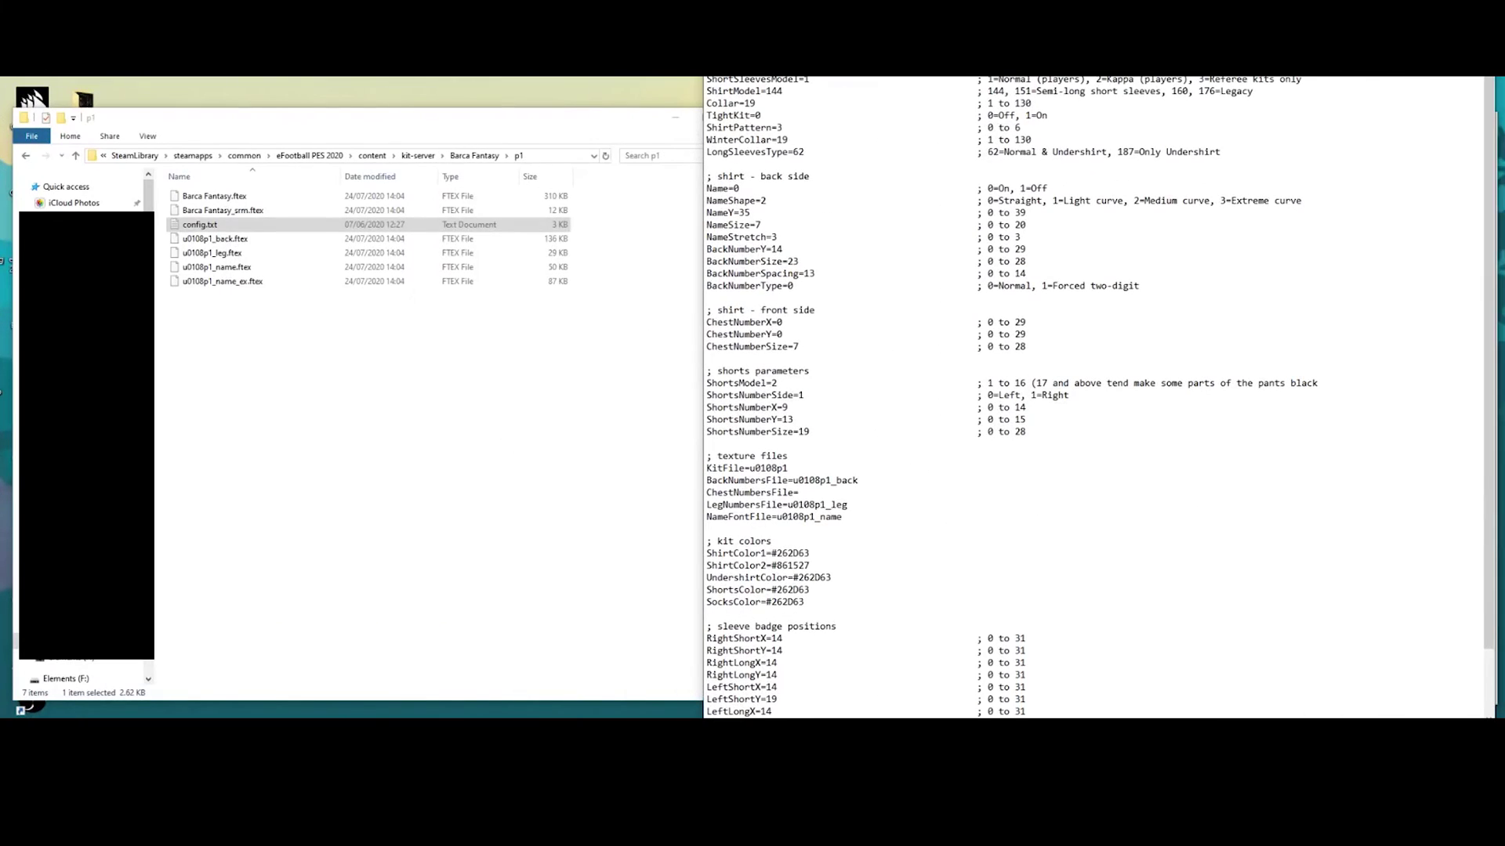
{"action": "scroll", "coordinate": [907, 552], "scroll_direction": "down", "scroll_amount": 2}
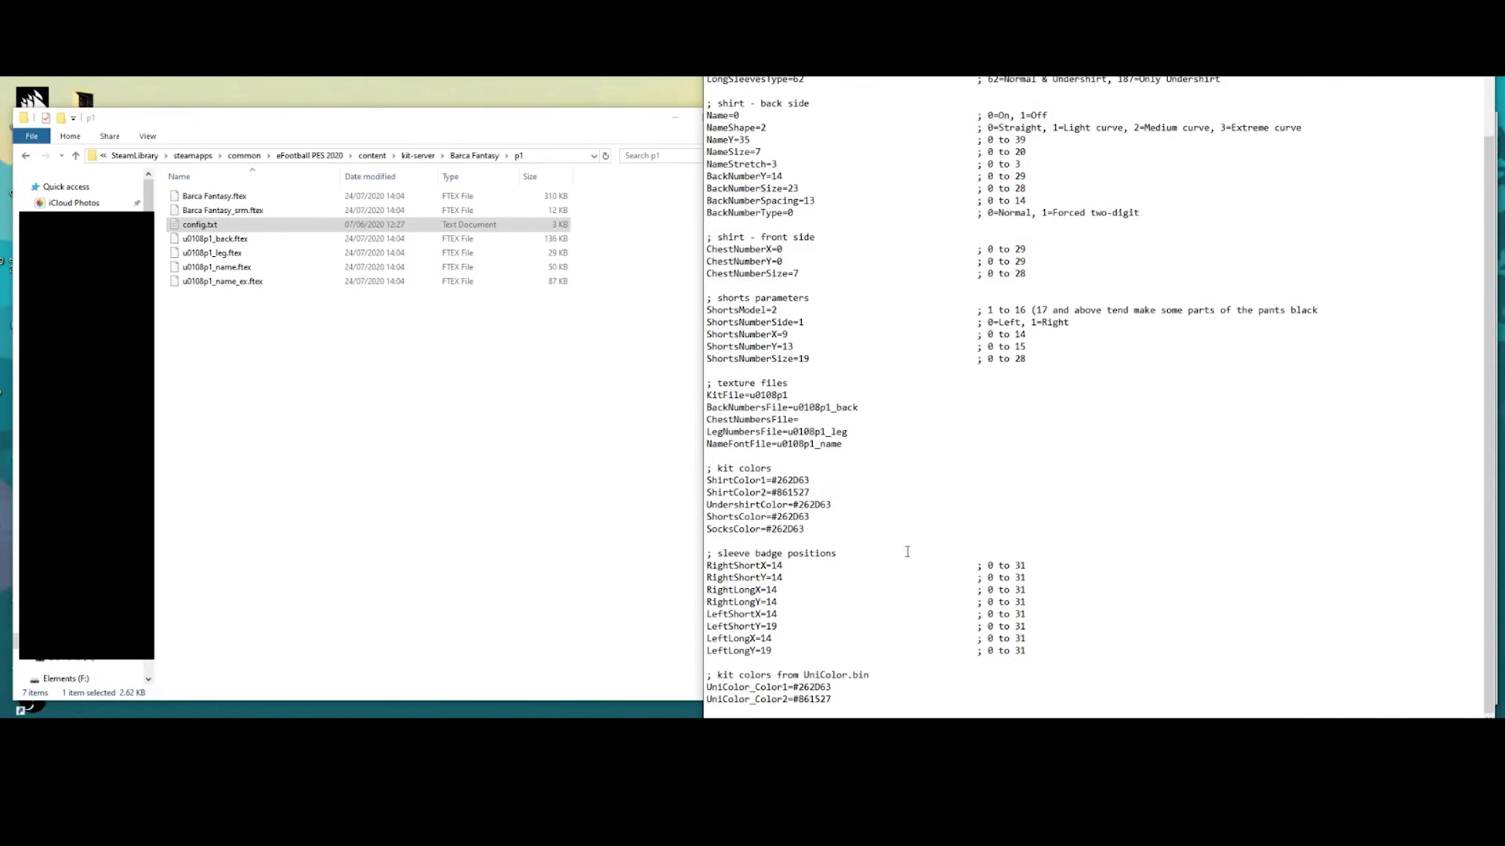
{"action": "scroll", "coordinate": [844, 573], "scroll_direction": "up", "scroll_amount": 2}
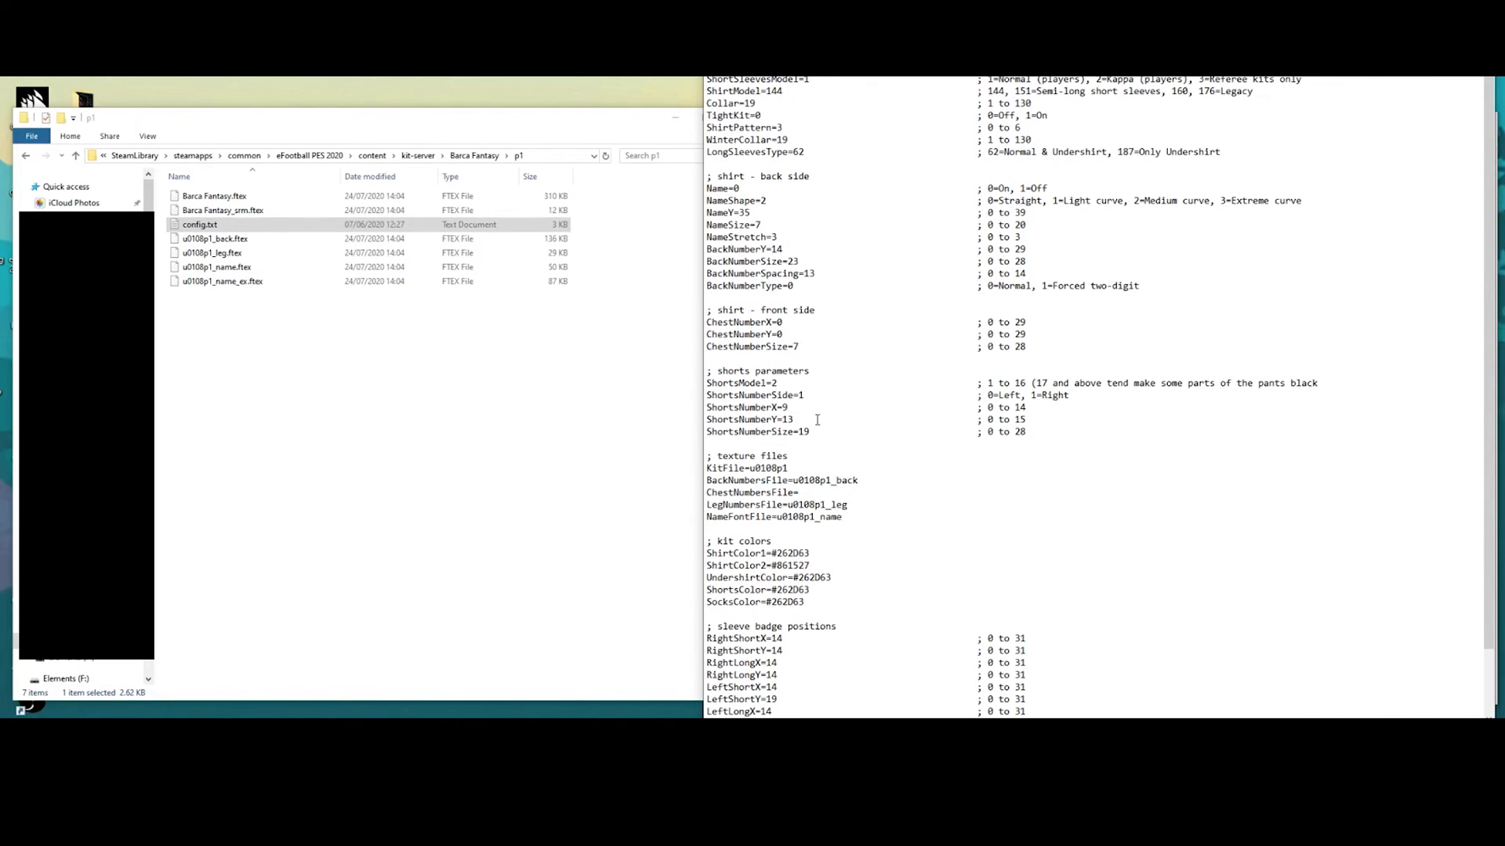
{"action": "left_click_drag", "start_coordinate": [789, 468], "coordinate": [751, 469]}
{"action": "left_click_drag", "start_coordinate": [872, 479], "coordinate": [796, 482]}
{"action": "left_click_drag", "start_coordinate": [707, 468], "coordinate": [779, 469]}
{"action": "type", "text": "Barca Fantasy"}
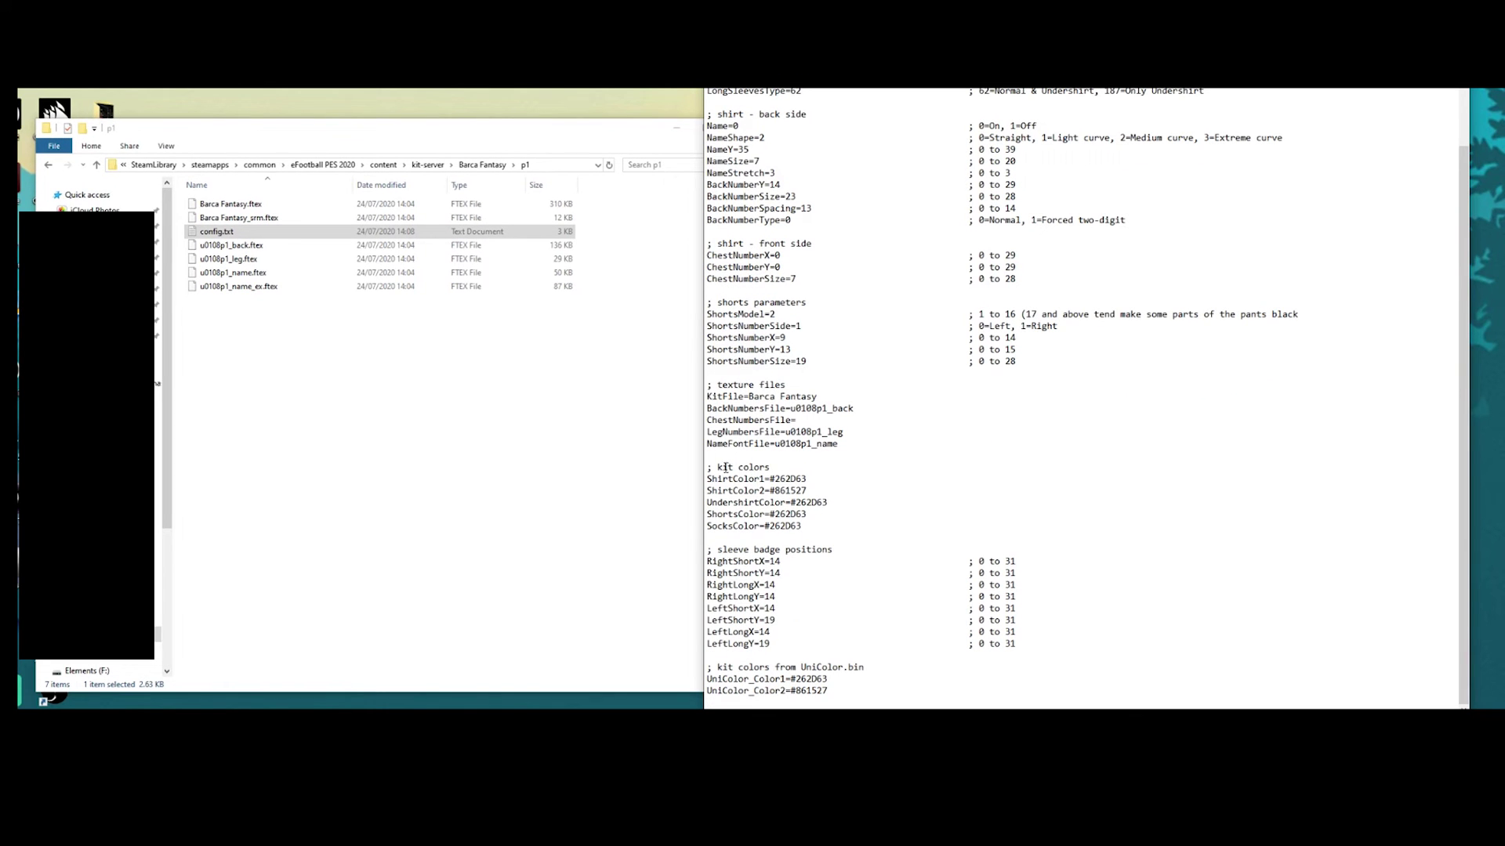
In Photoshop, sample the dark navy of the shirt in the Barca Fantasy texture and copy its hex code
{"action": "left_click_drag", "start_coordinate": [705, 467], "coordinate": [827, 524]}
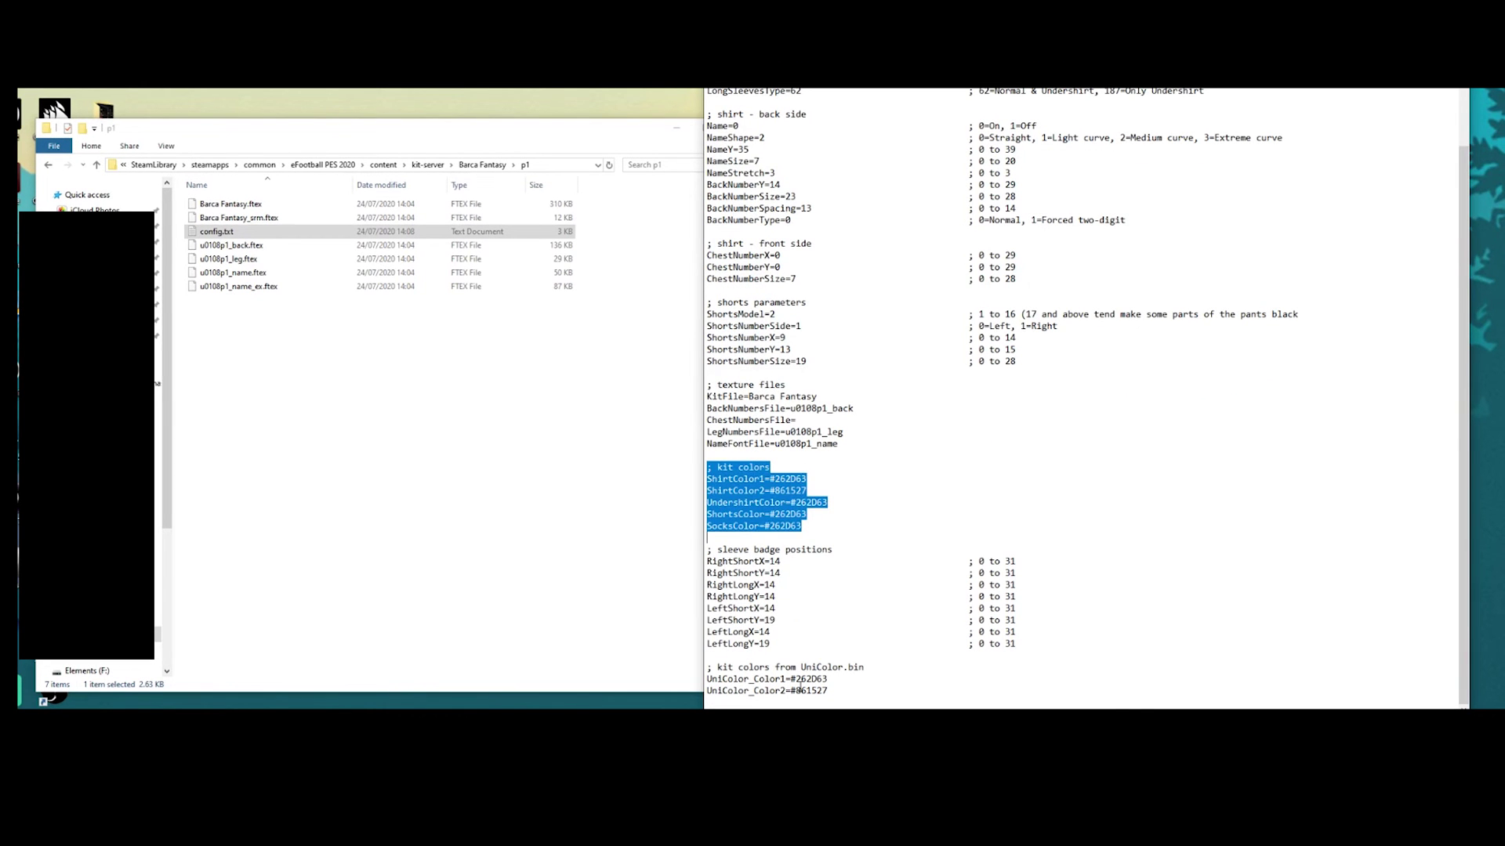
{"action": "left_click", "coordinate": [818, 490]}
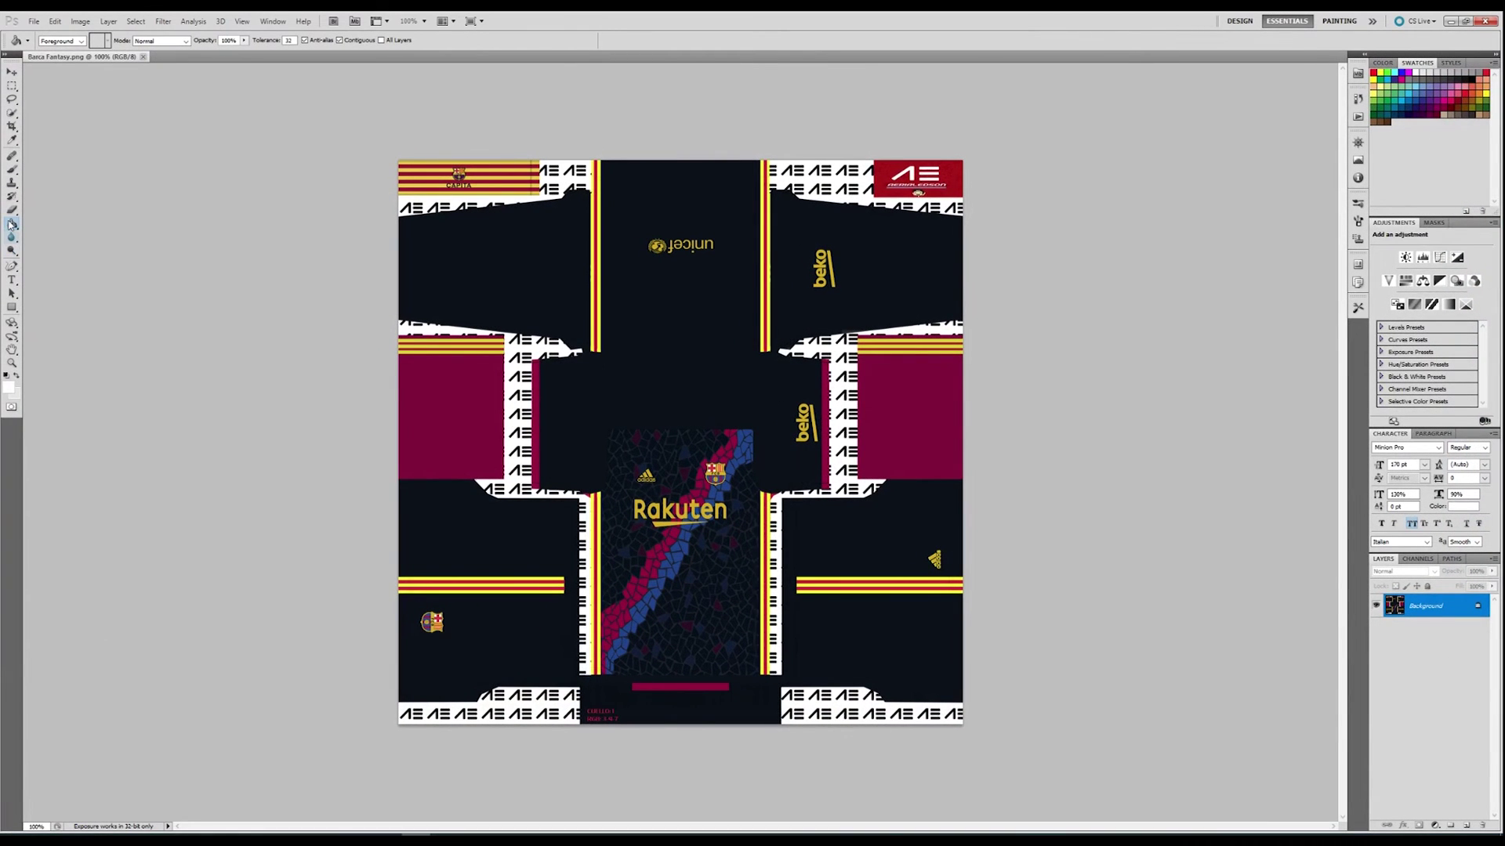
{"action": "left_click", "coordinate": [9, 388]}
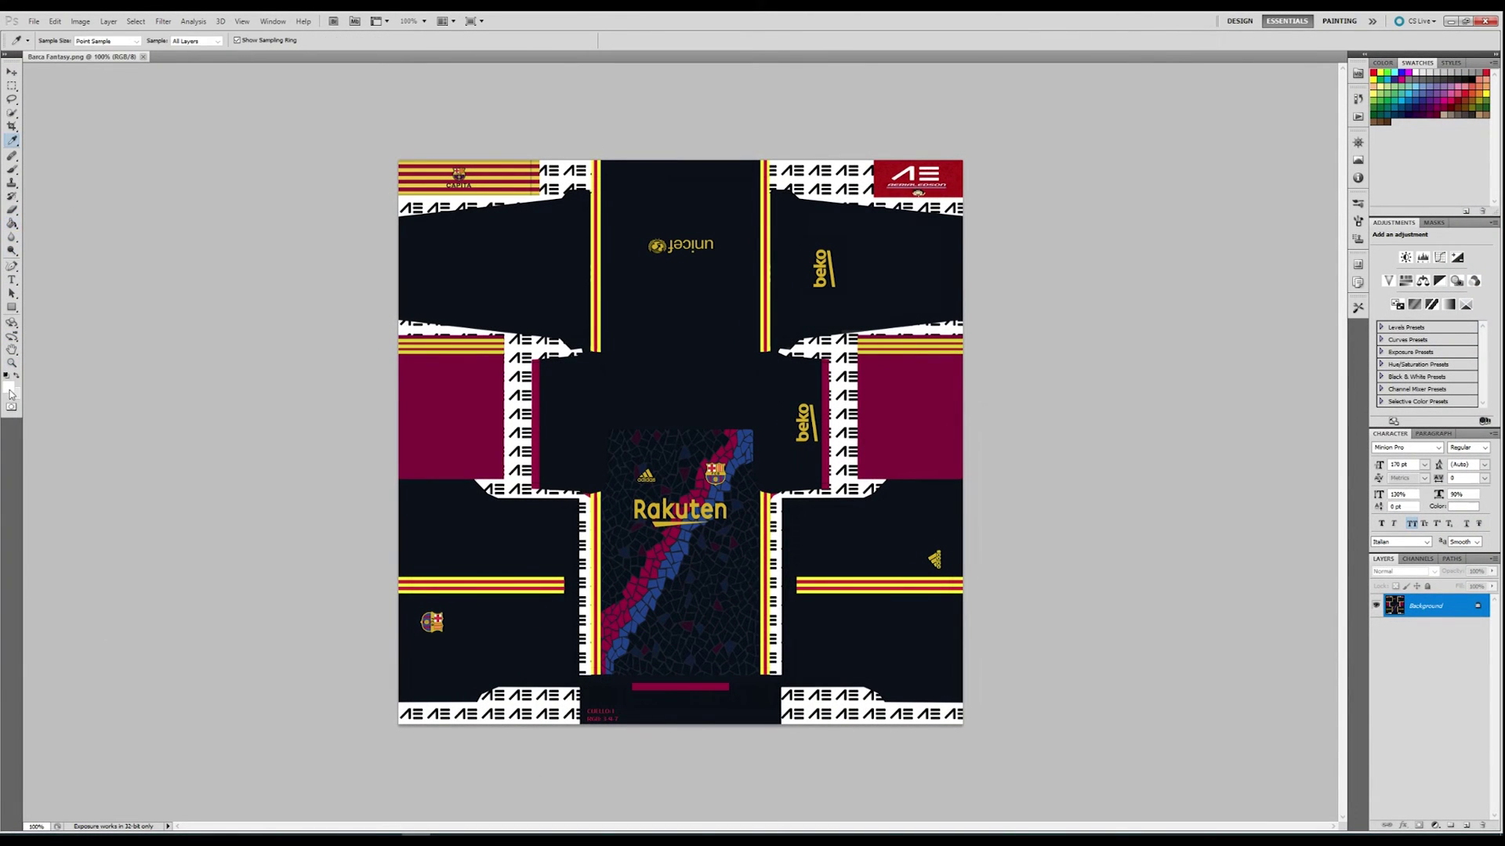
{"action": "left_click", "coordinate": [740, 277]}
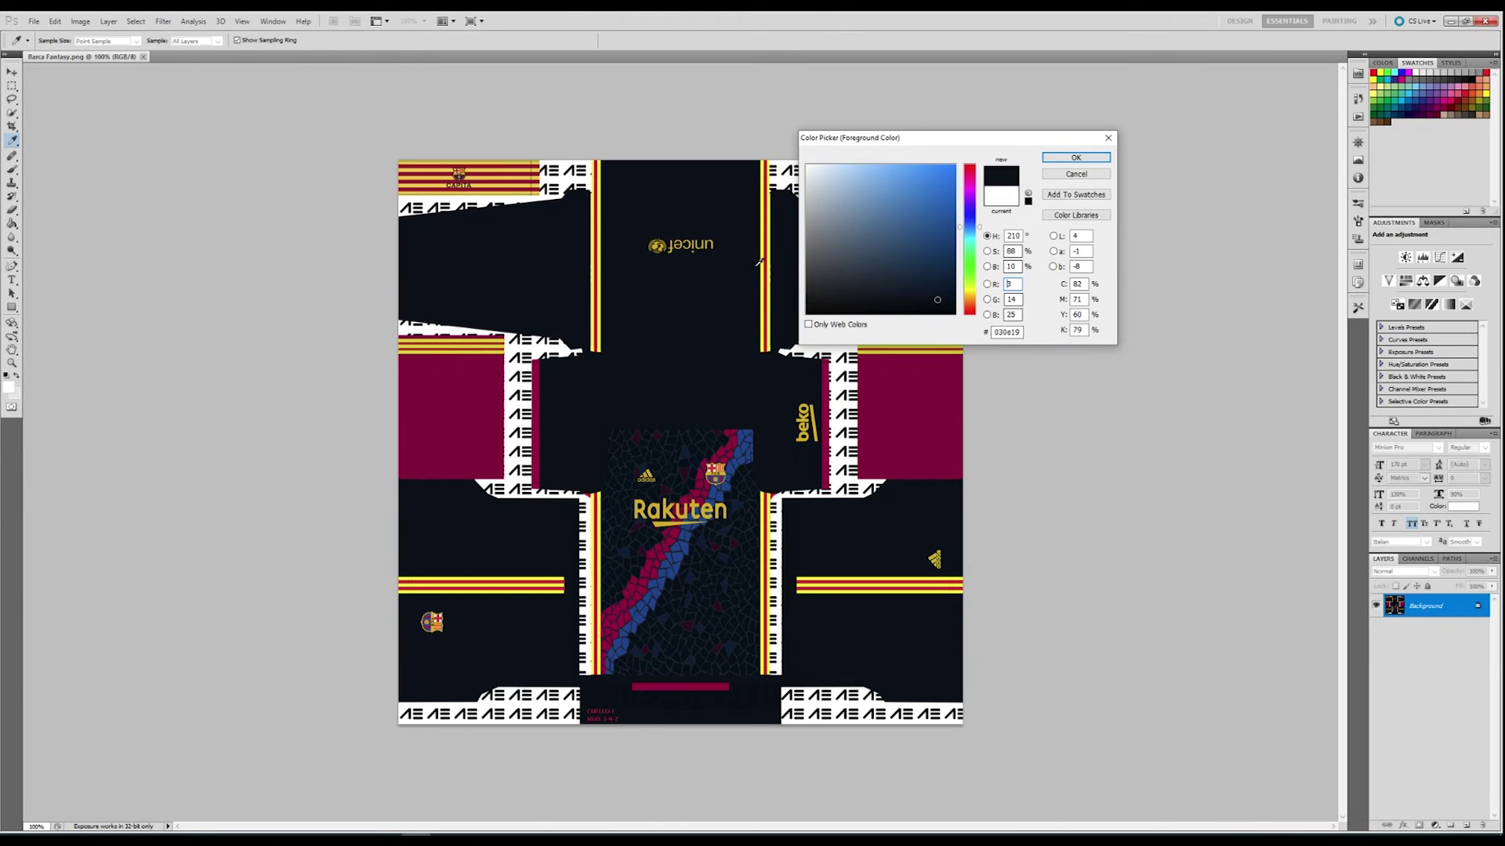
{"action": "left_click_drag", "start_coordinate": [1019, 333], "coordinate": [984, 335]}
{"action": "key", "text": "ctrl+c"}
Back in config.txt, set ShirtColor1, ShirtColor2, UndershirtColor and ShortsColor to #030e19
{"action": "key", "text": "alt+Tab"}
{"action": "mouse_move", "coordinate": [833, 473]}
{"action": "left_mouse_down"}
{"action": "mouse_move", "coordinate": [802, 472]}
{"action": "mouse_move", "coordinate": [819, 494]}
{"action": "left_mouse_up"}
{"action": "key", "text": "ctrl+v"}
{"action": "key", "text": "ctrl+v"}
{"action": "key", "text": "ctrl+v"}
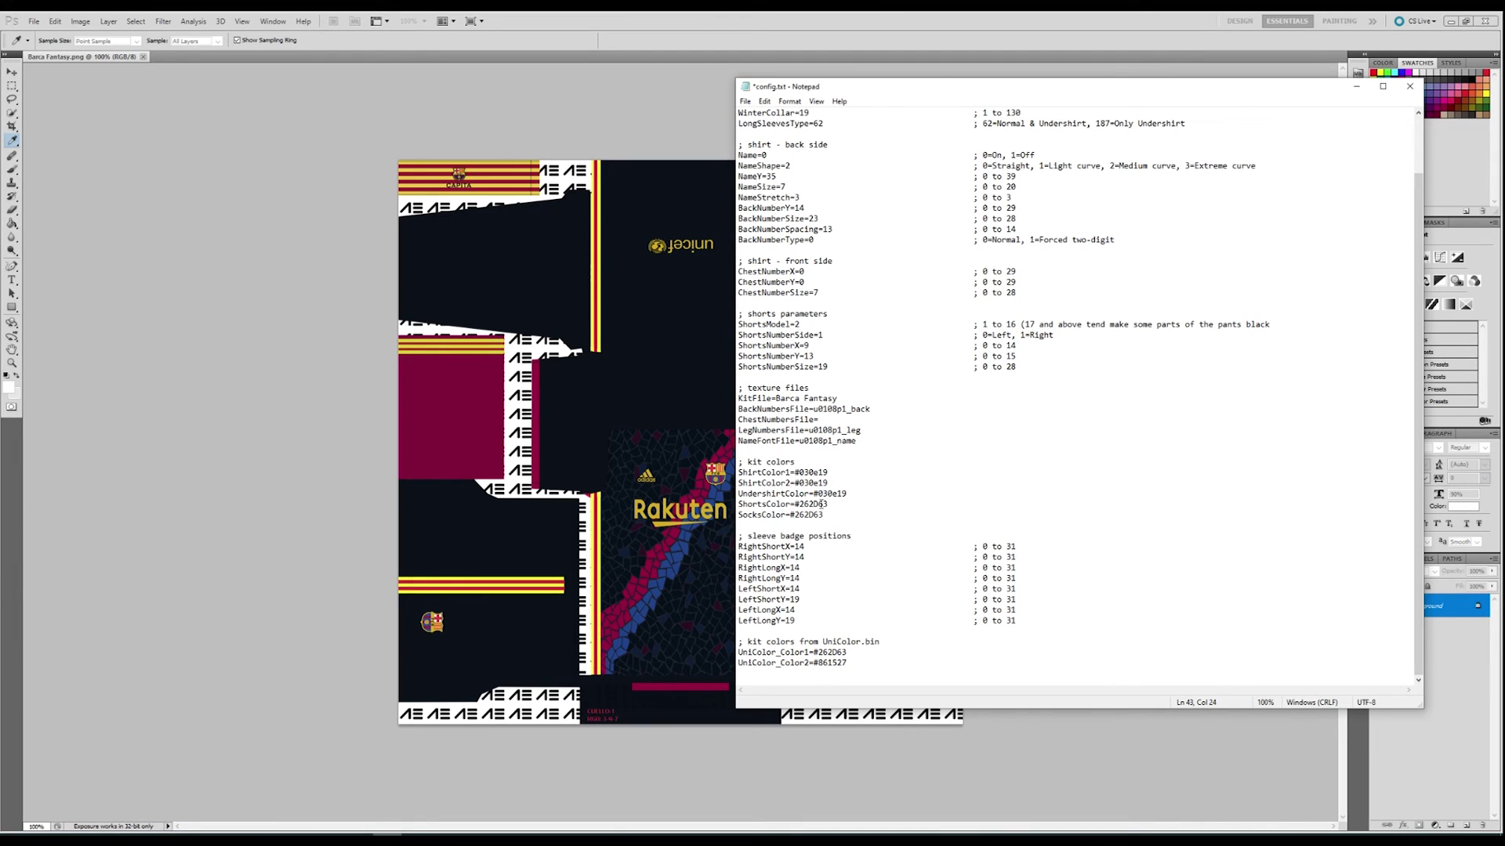
{"action": "left_click_drag", "start_coordinate": [834, 507], "coordinate": [804, 505]}
{"action": "key", "text": "ctrl+v"}
Sample the maroon sock colour from the kit texture in Photoshop and set SocksColor in config.txt to #930742
{"action": "left_click", "coordinate": [851, 41]}
{"action": "type", "text": "930742"}
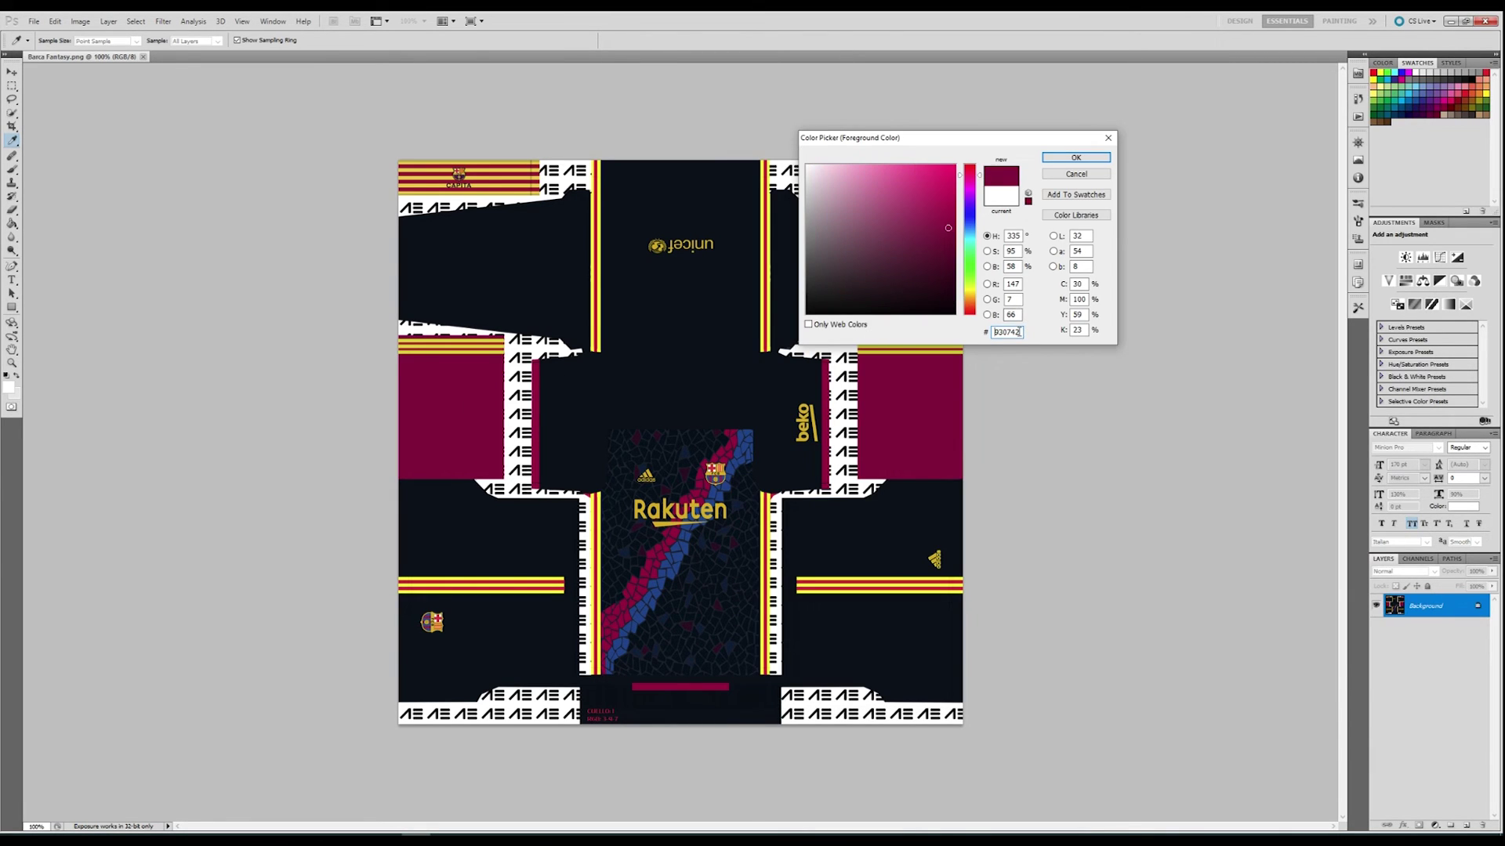
{"action": "left_click", "coordinate": [388, 834]}
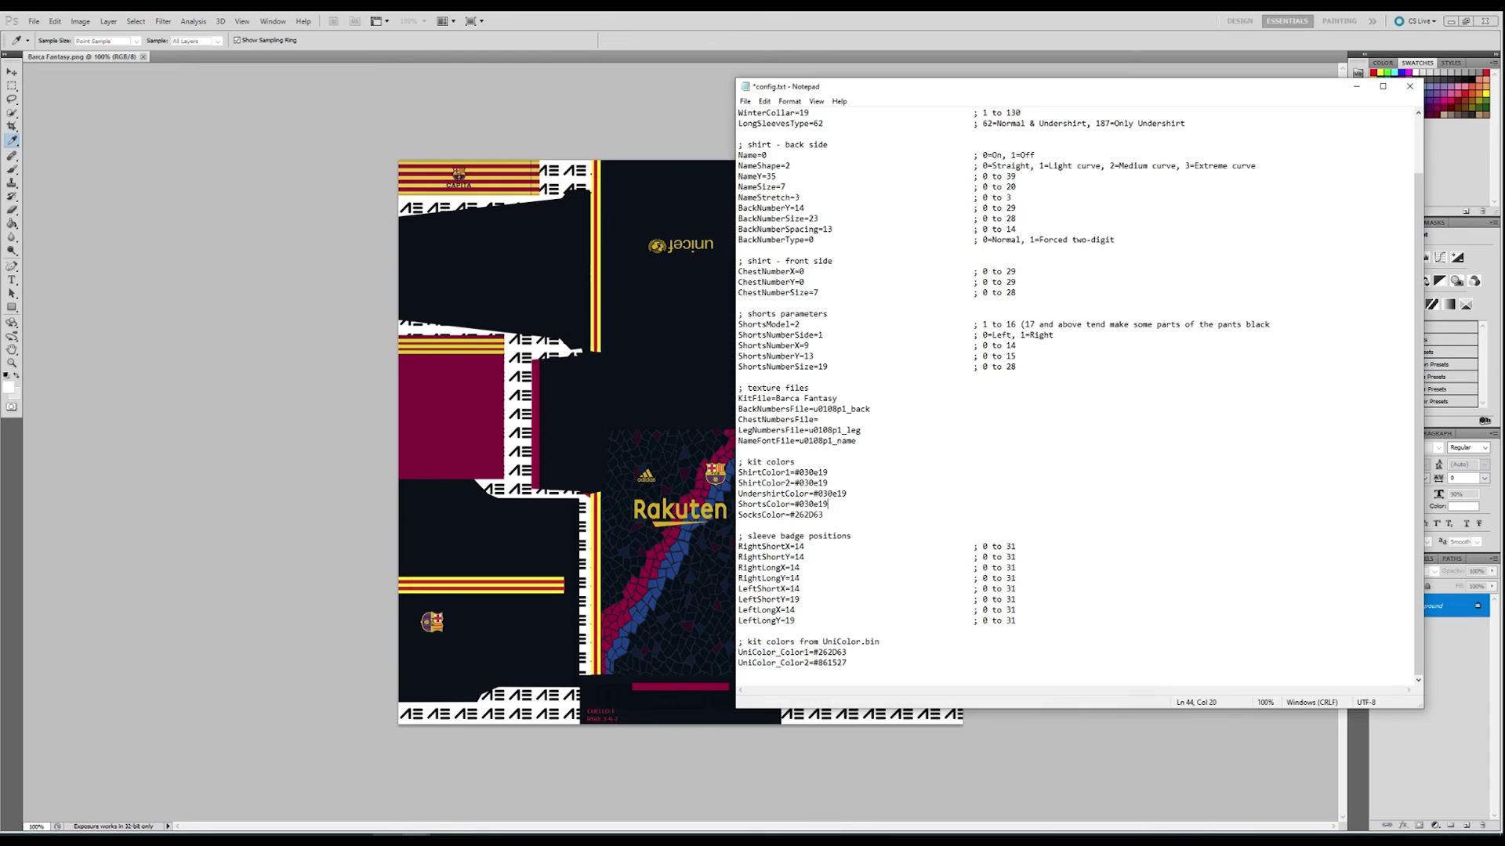
{"action": "left_click_drag", "start_coordinate": [826, 516], "coordinate": [797, 517]}
{"action": "type", "text": "930742"}
Set UniColor_Color1 and UniColor_Color2 in config.txt to #030e19 and save the file
{"action": "left_click_drag", "start_coordinate": [827, 471], "coordinate": [803, 473]}
{"action": "left_click_drag", "start_coordinate": [848, 652], "coordinate": [820, 664]}
{"action": "key", "text": "ctrl+v"}
{"action": "key", "text": "ctrl+v"}
{"action": "left_click", "coordinate": [744, 101]}
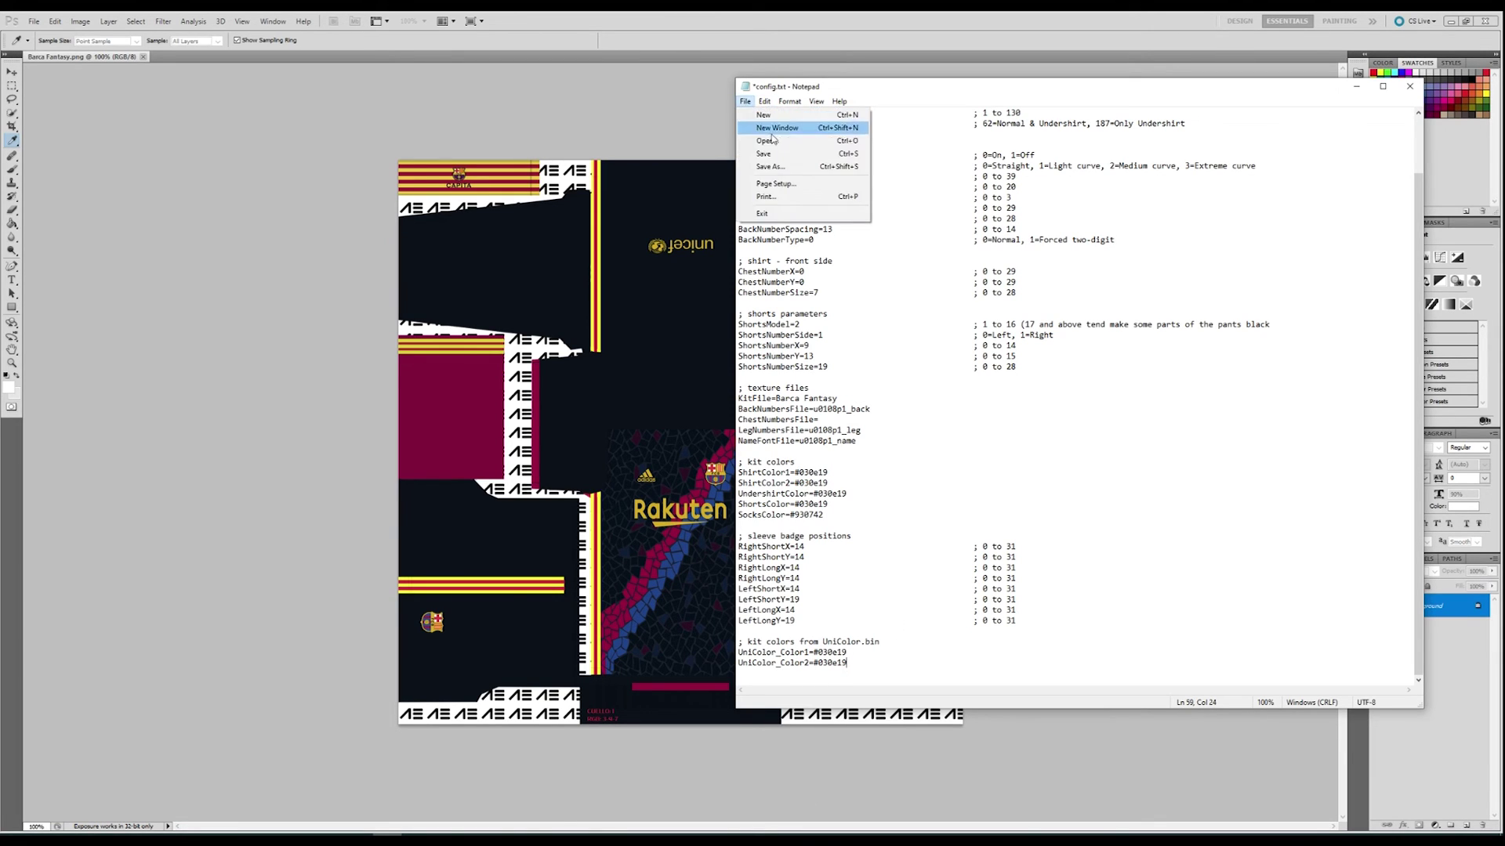
{"action": "left_click", "coordinate": [778, 153]}
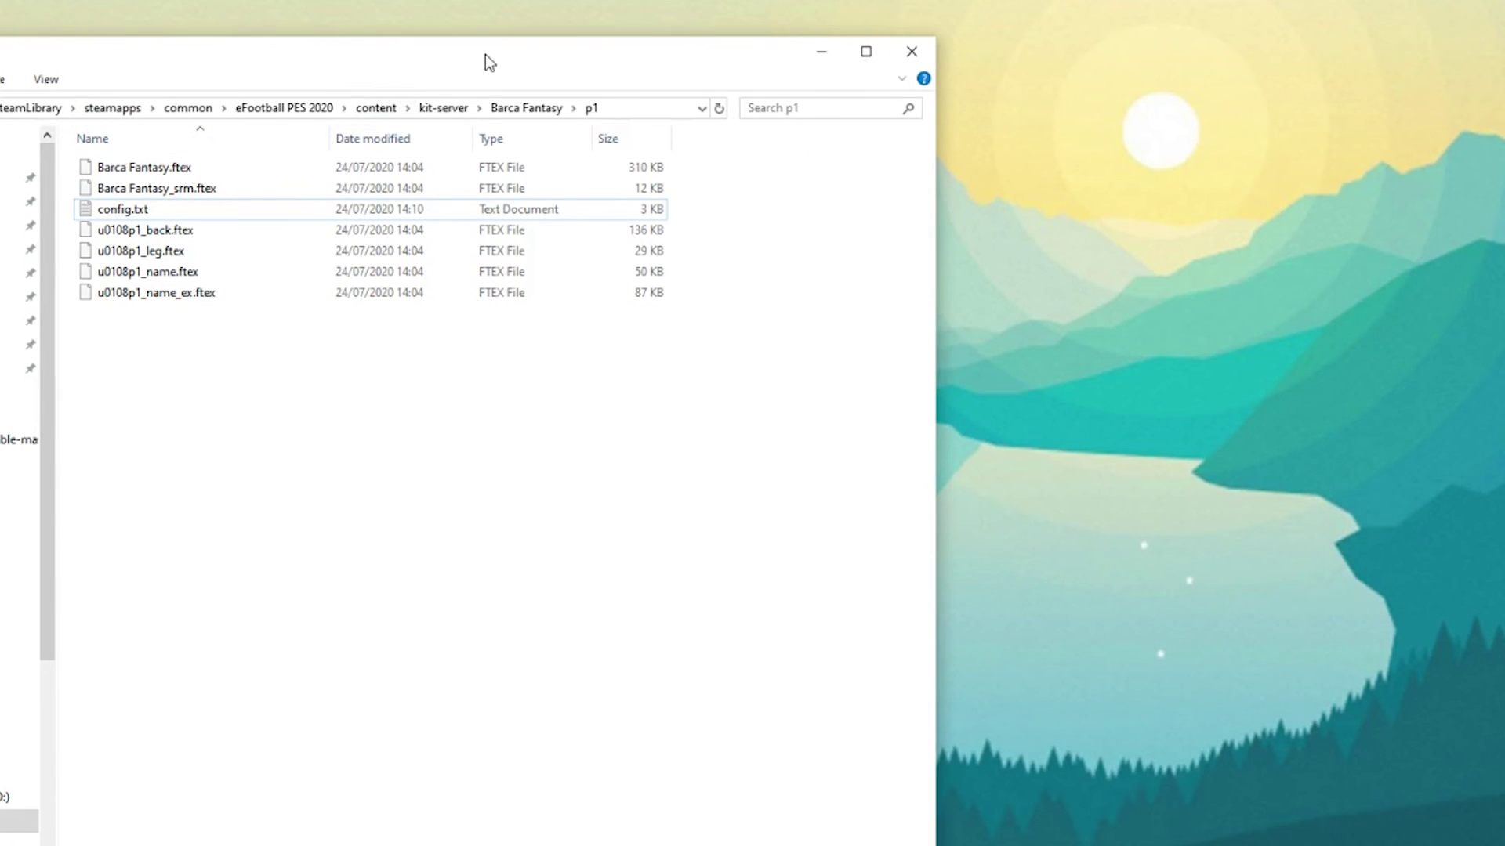
In the kit-server folder, go to La Liga (Spain)\Athletic Club and copy its gk_order.ini and order.ini files
{"action": "left_click_drag", "start_coordinate": [486, 54], "coordinate": [1028, 78]}
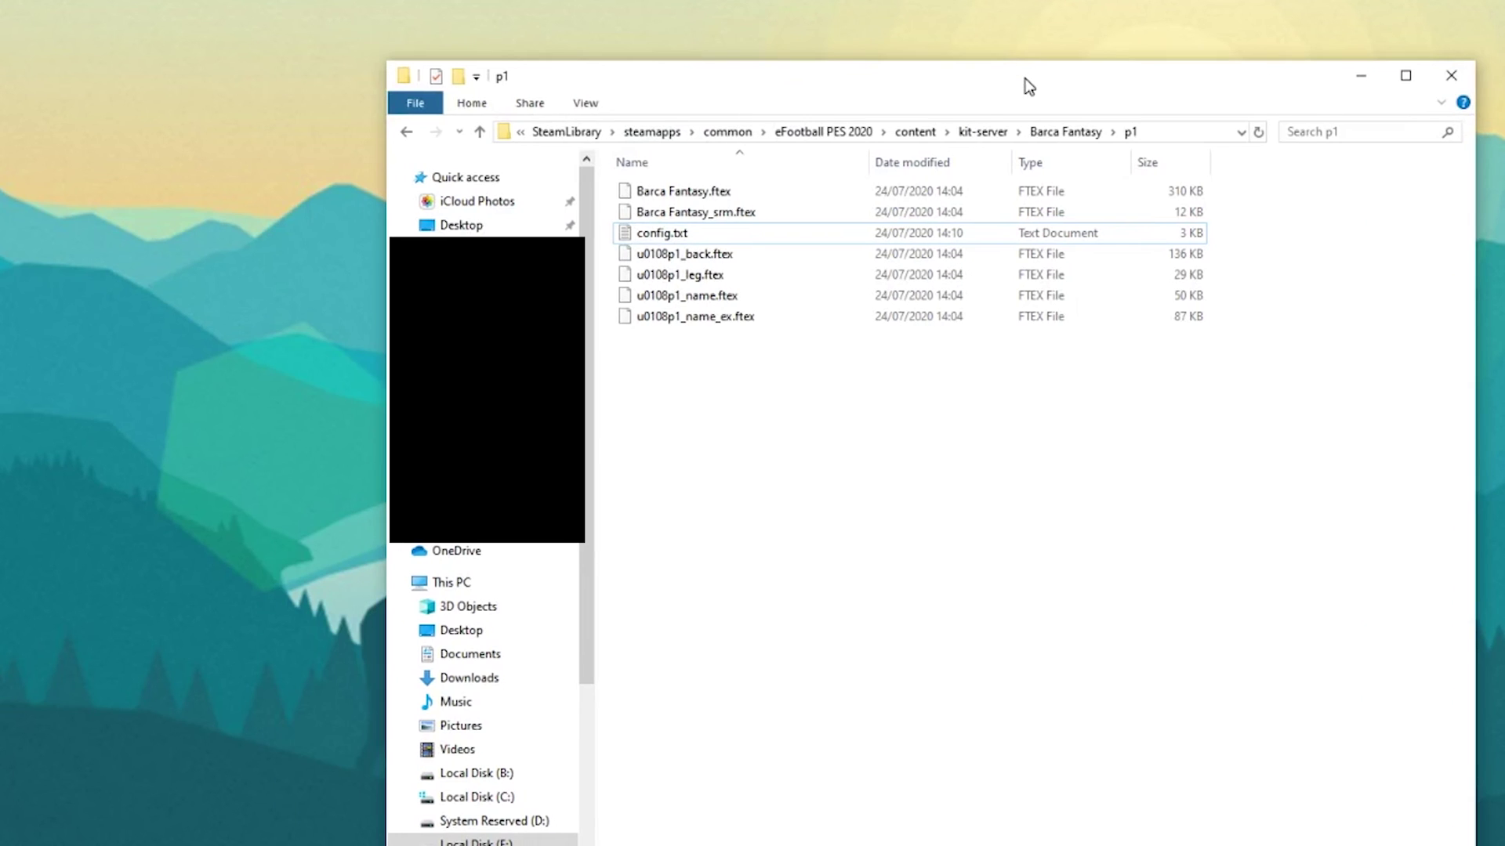
{"action": "left_click", "coordinate": [406, 131]}
{"action": "left_click", "coordinate": [405, 131]}
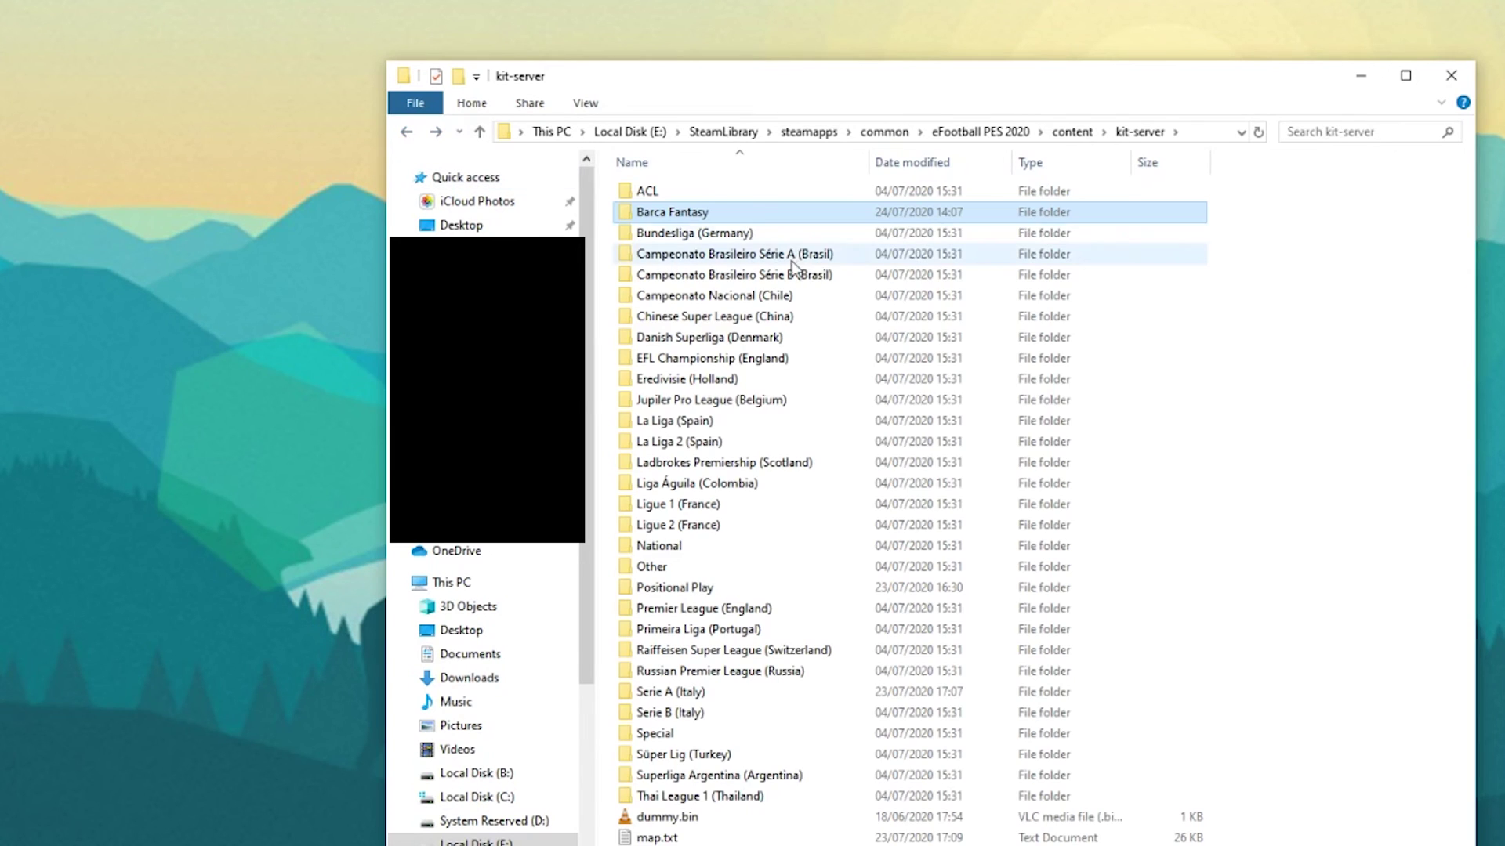
{"action": "double_click", "coordinate": [735, 422]}
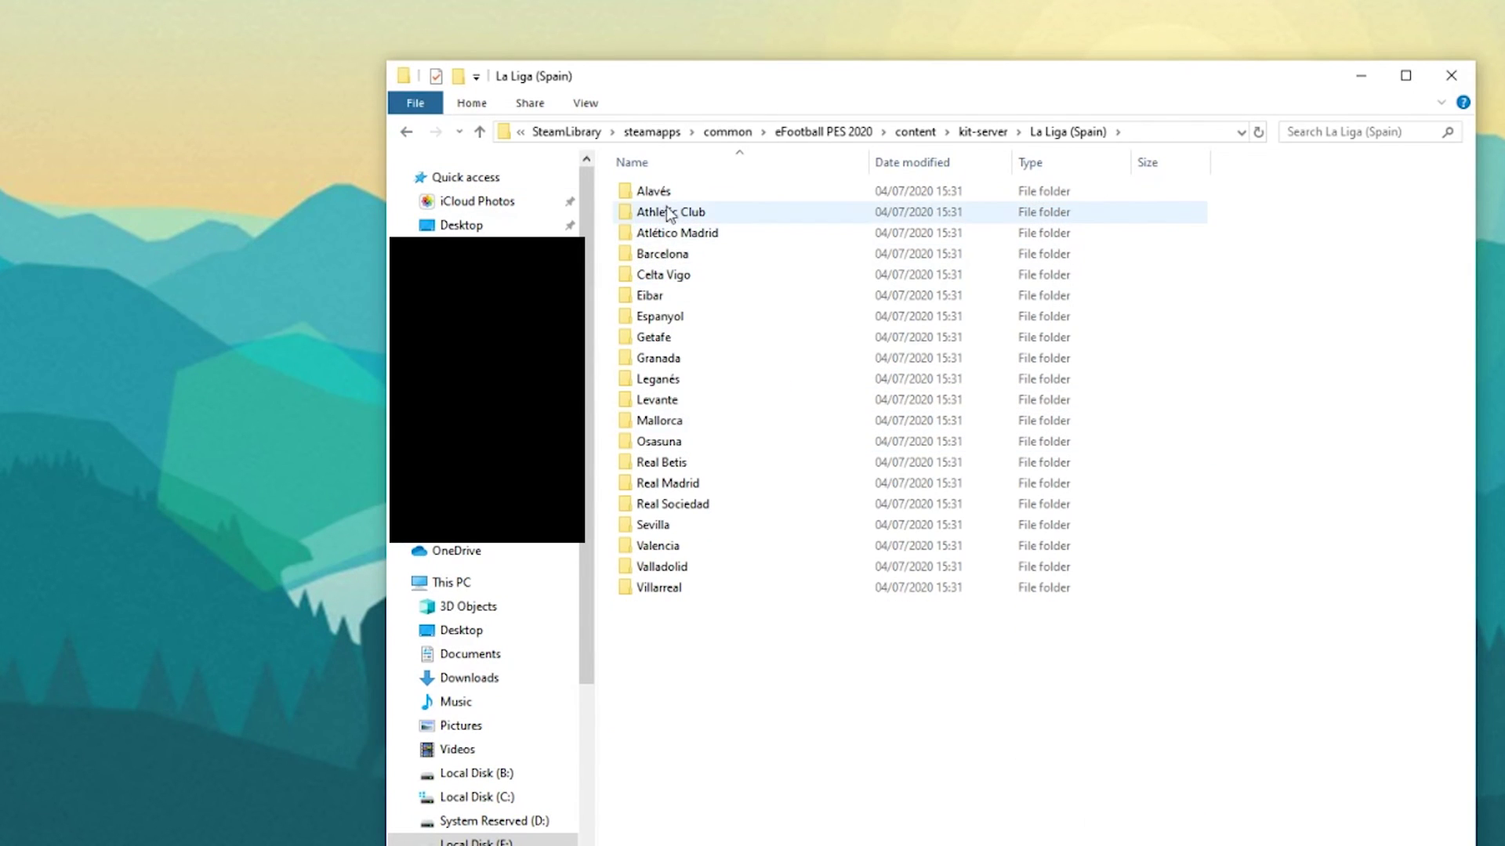
{"action": "double_click", "coordinate": [707, 213]}
{"action": "left_click_drag", "start_coordinate": [672, 354], "coordinate": [675, 266]}
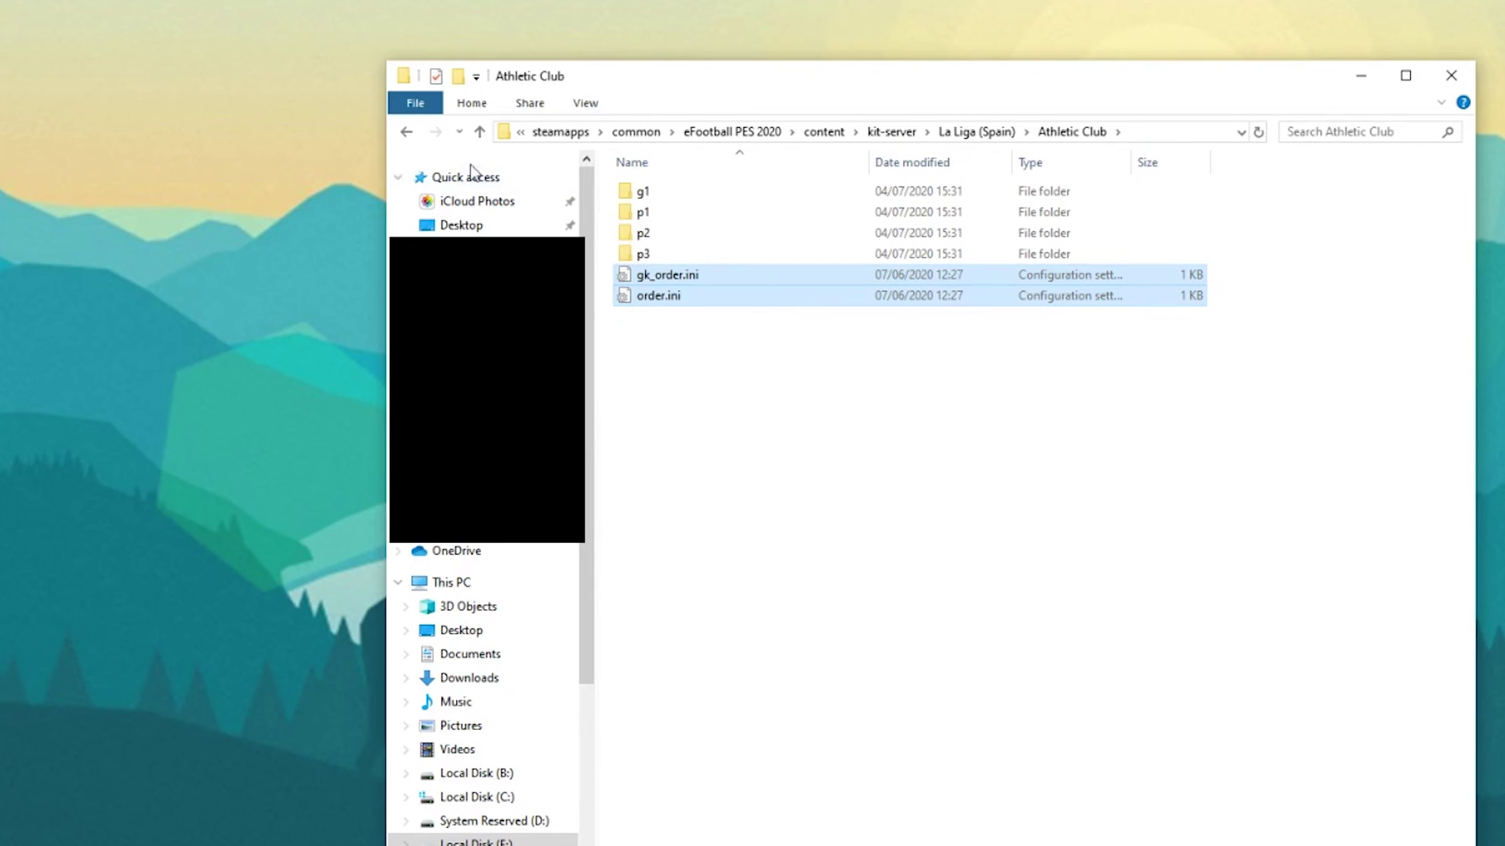
Return to kit-server and paste the two order files into the Barca Fantasy folder
{"action": "left_click", "coordinate": [406, 132]}
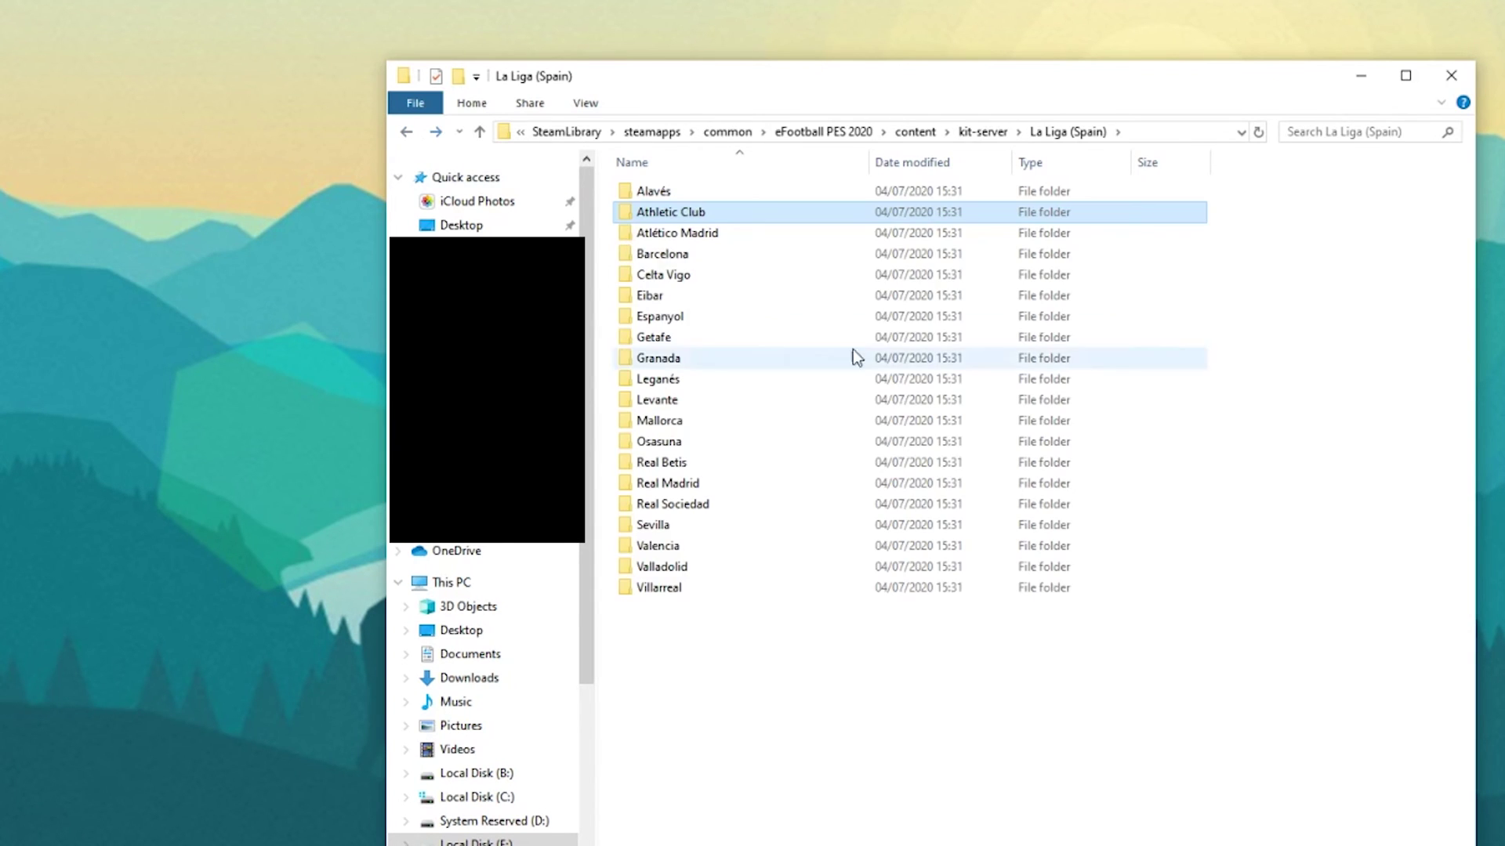
{"action": "left_click", "coordinate": [405, 132]}
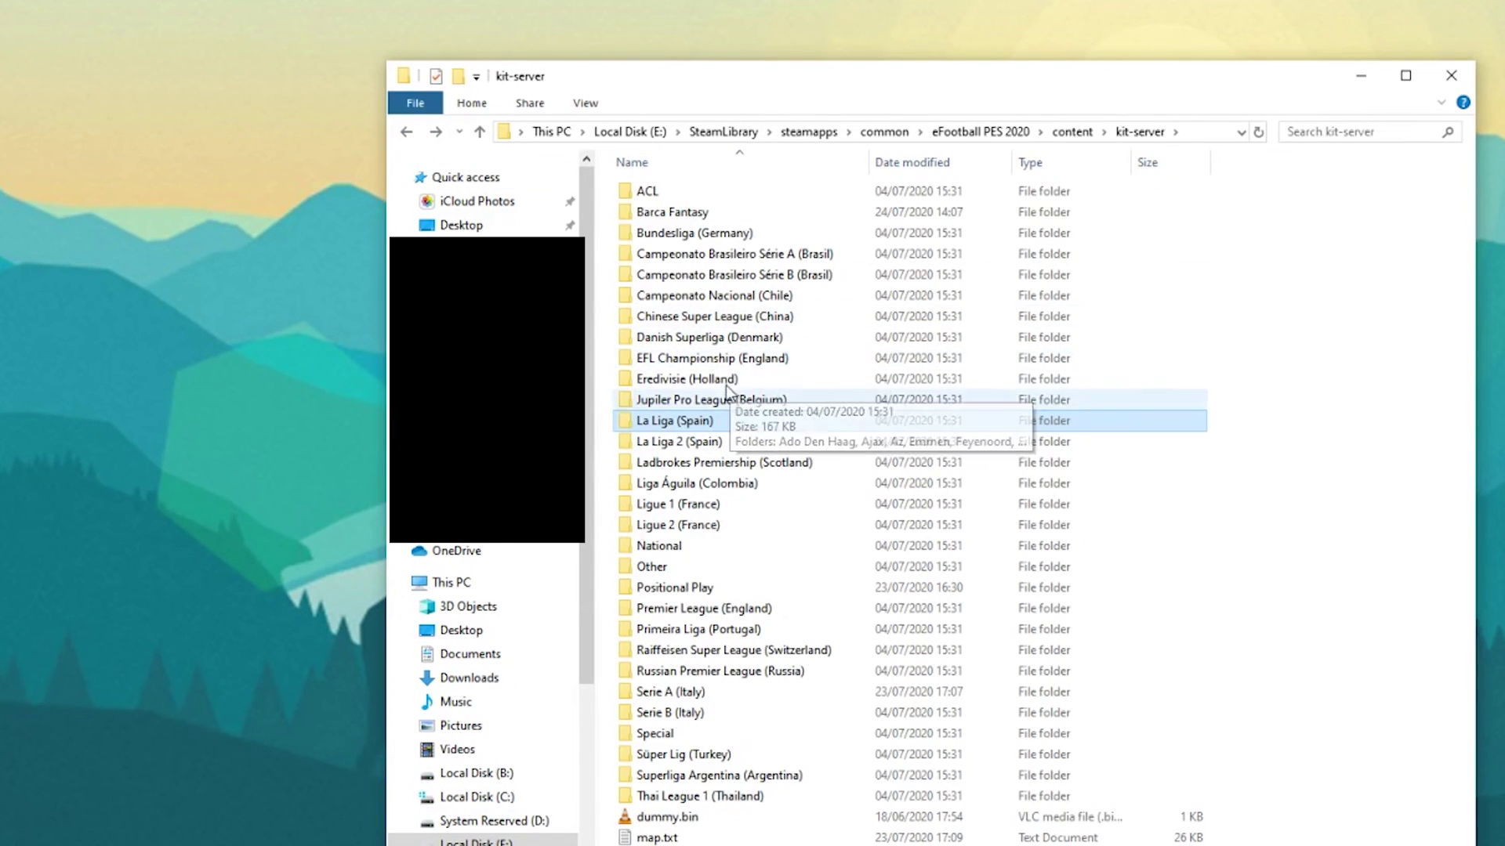
{"action": "double_click", "coordinate": [702, 216]}
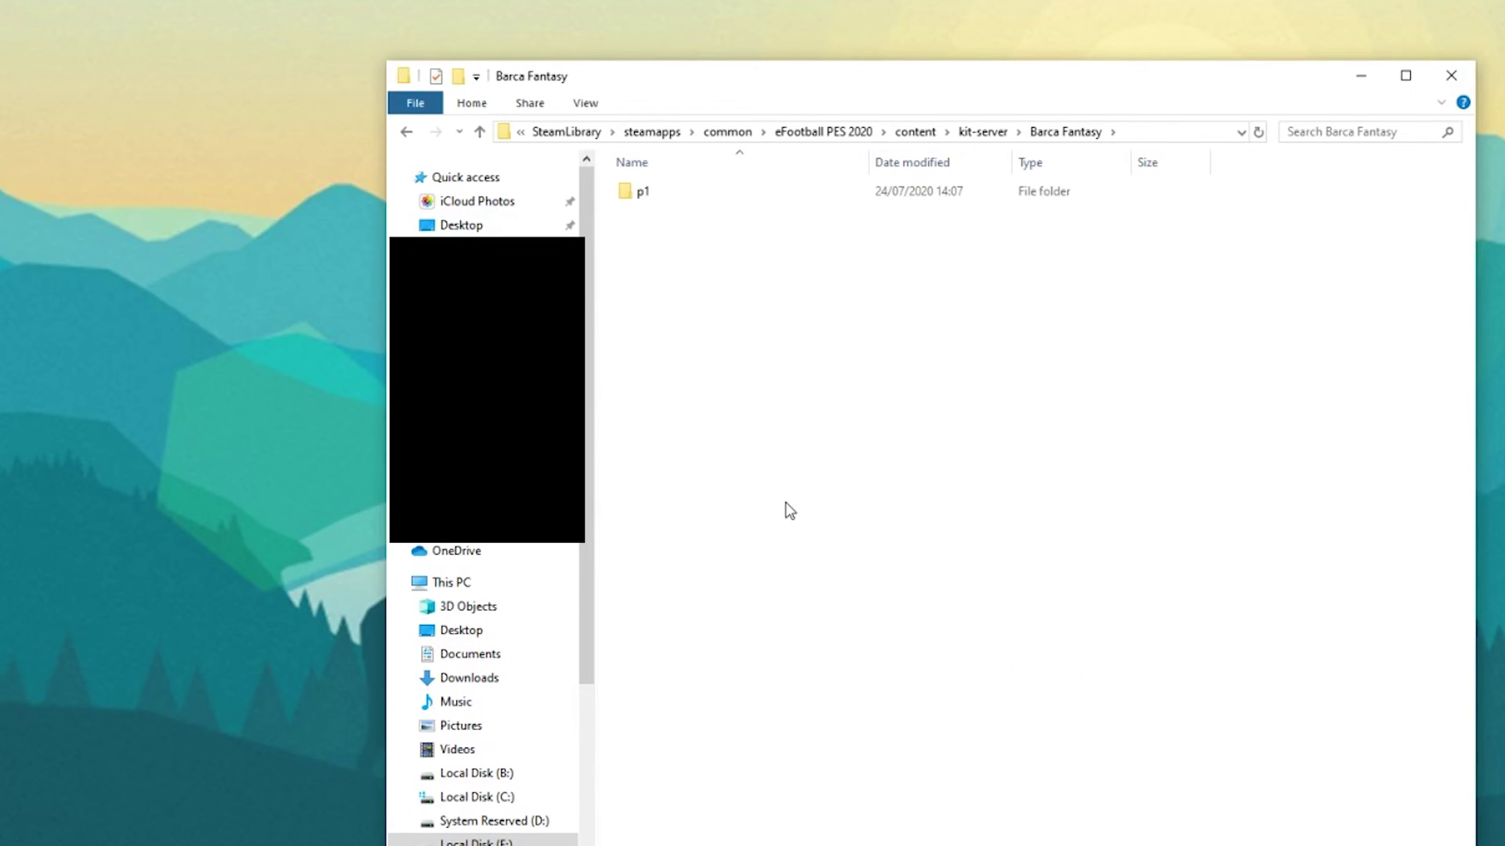
{"action": "key", "text": "ctrl+v"}
{"action": "left_click", "coordinate": [778, 387]}
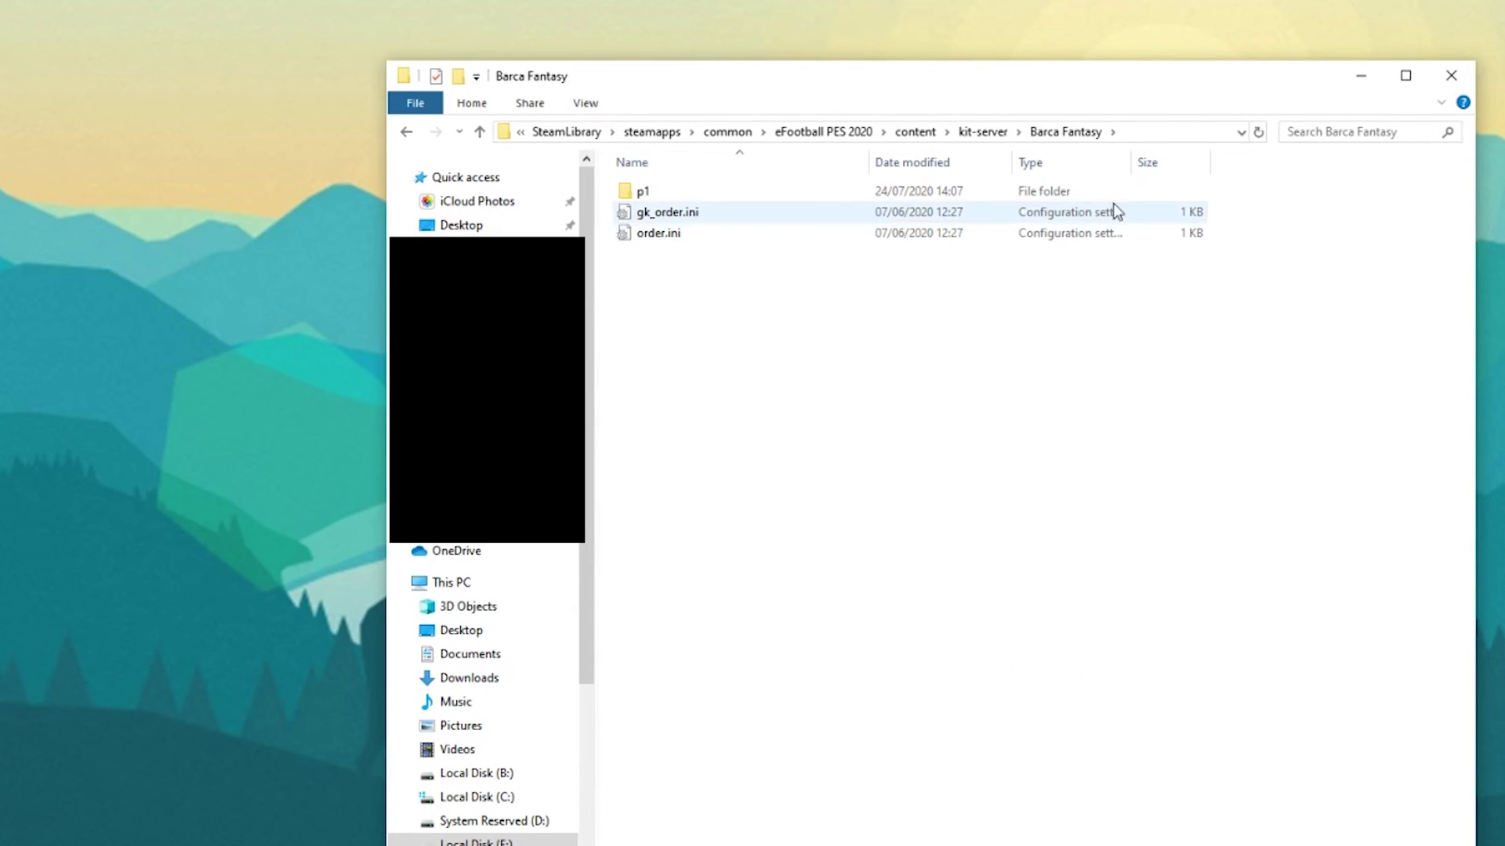
Create a new folder named p2 inside Barca Fantasy
{"action": "right_click", "coordinate": [1280, 223]}
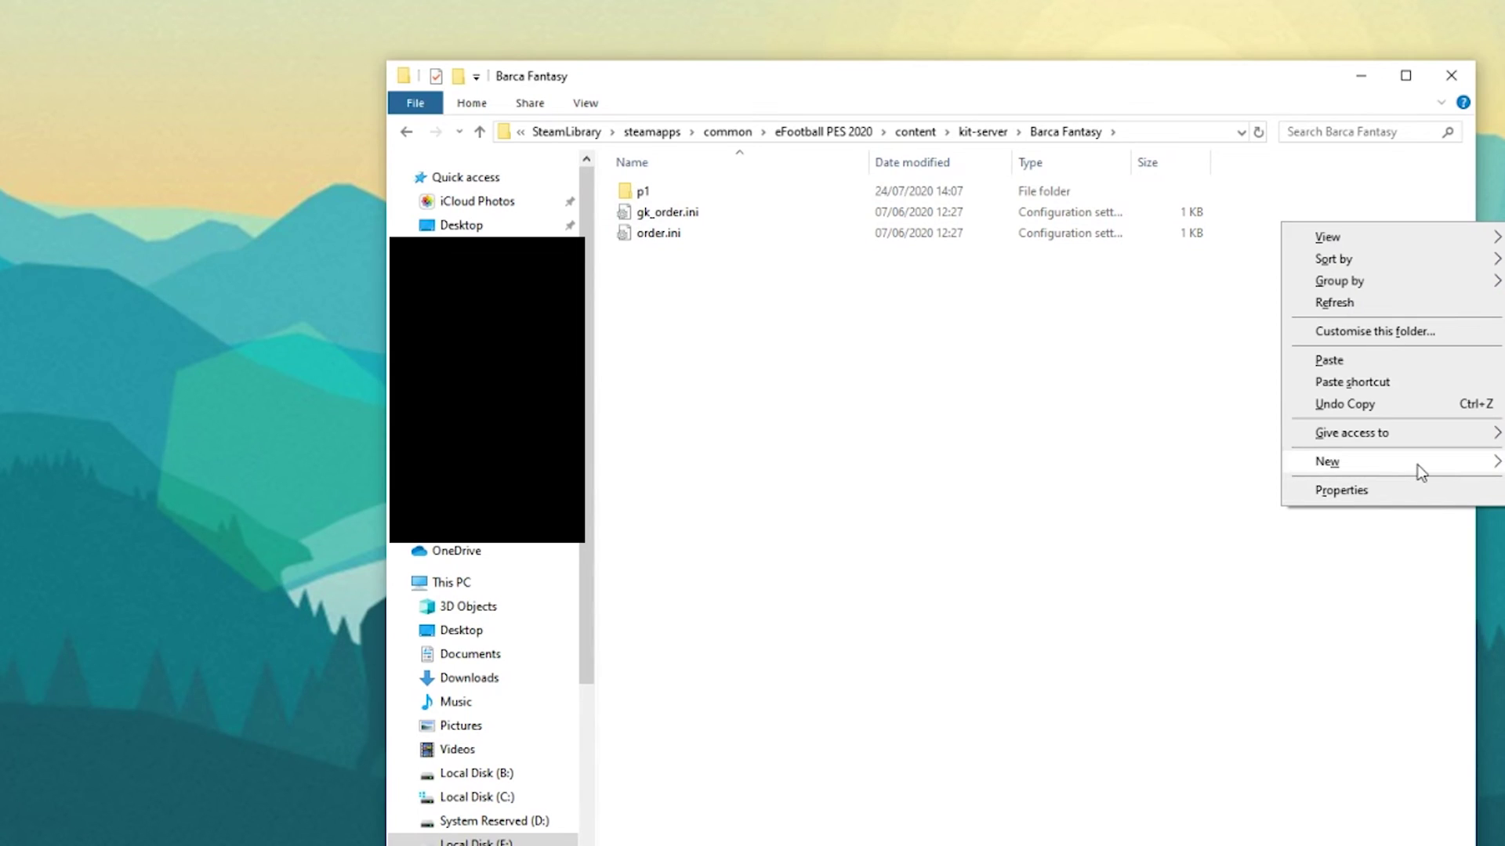
{"action": "key", "text": "ctrl+shift+n"}
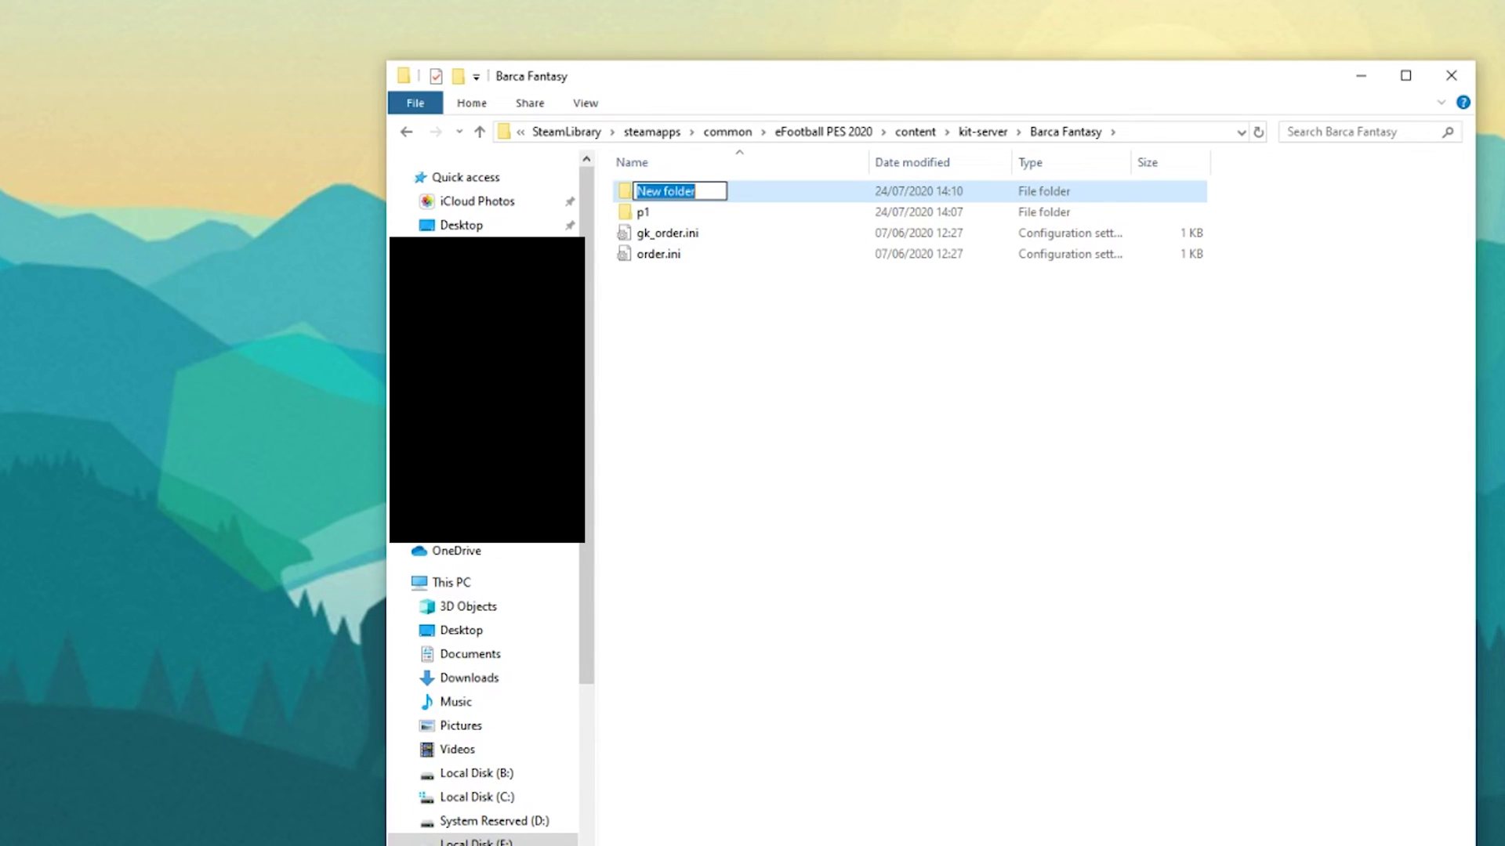
{"action": "type", "text": "p1"}
{"action": "key", "text": "BackSpace"}
{"action": "type", "text": "2"}
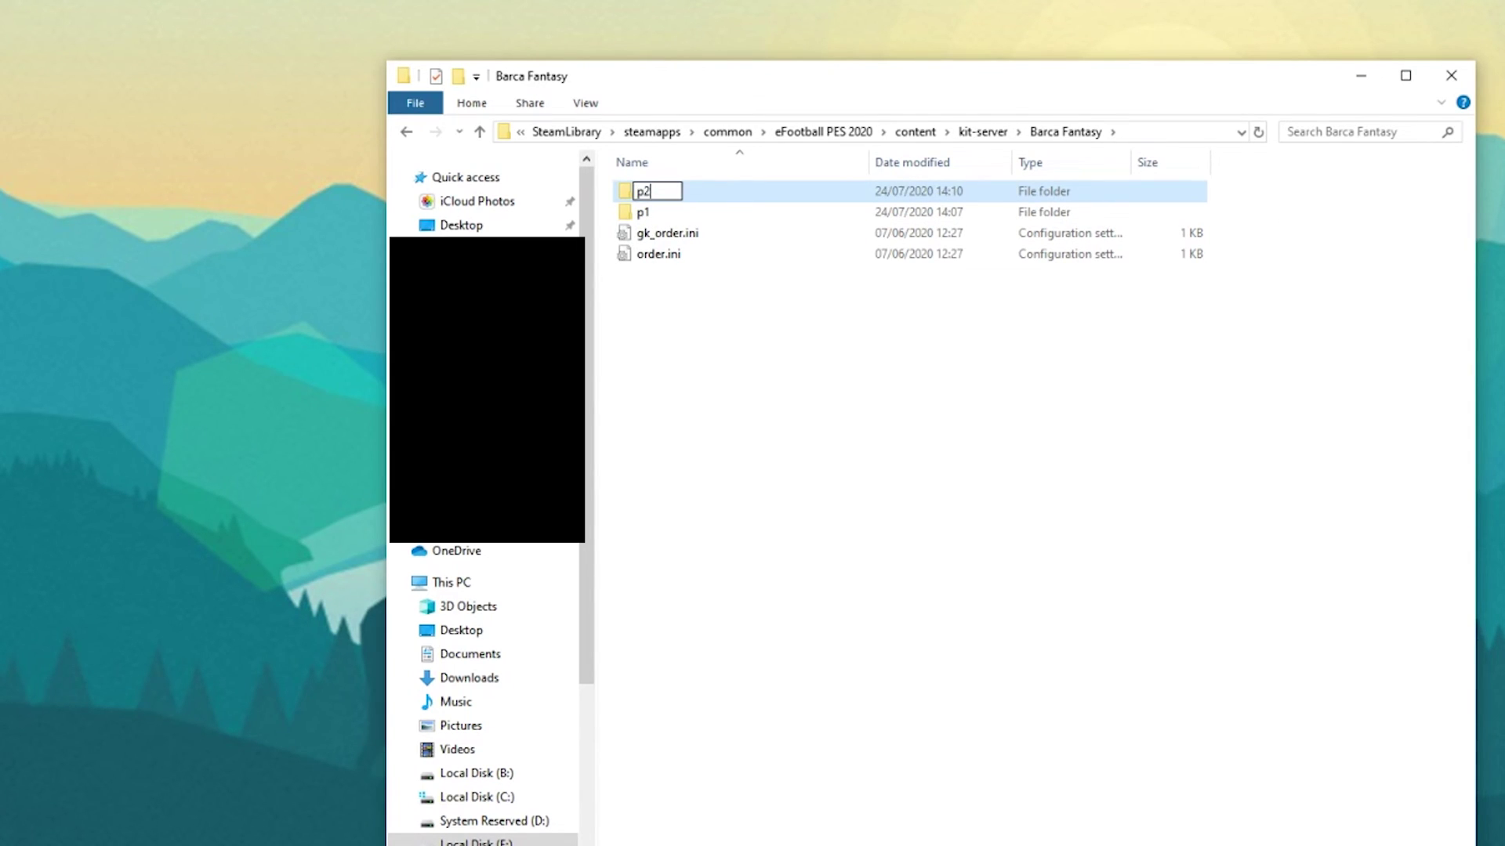
{"action": "left_click", "coordinate": [1345, 492]}
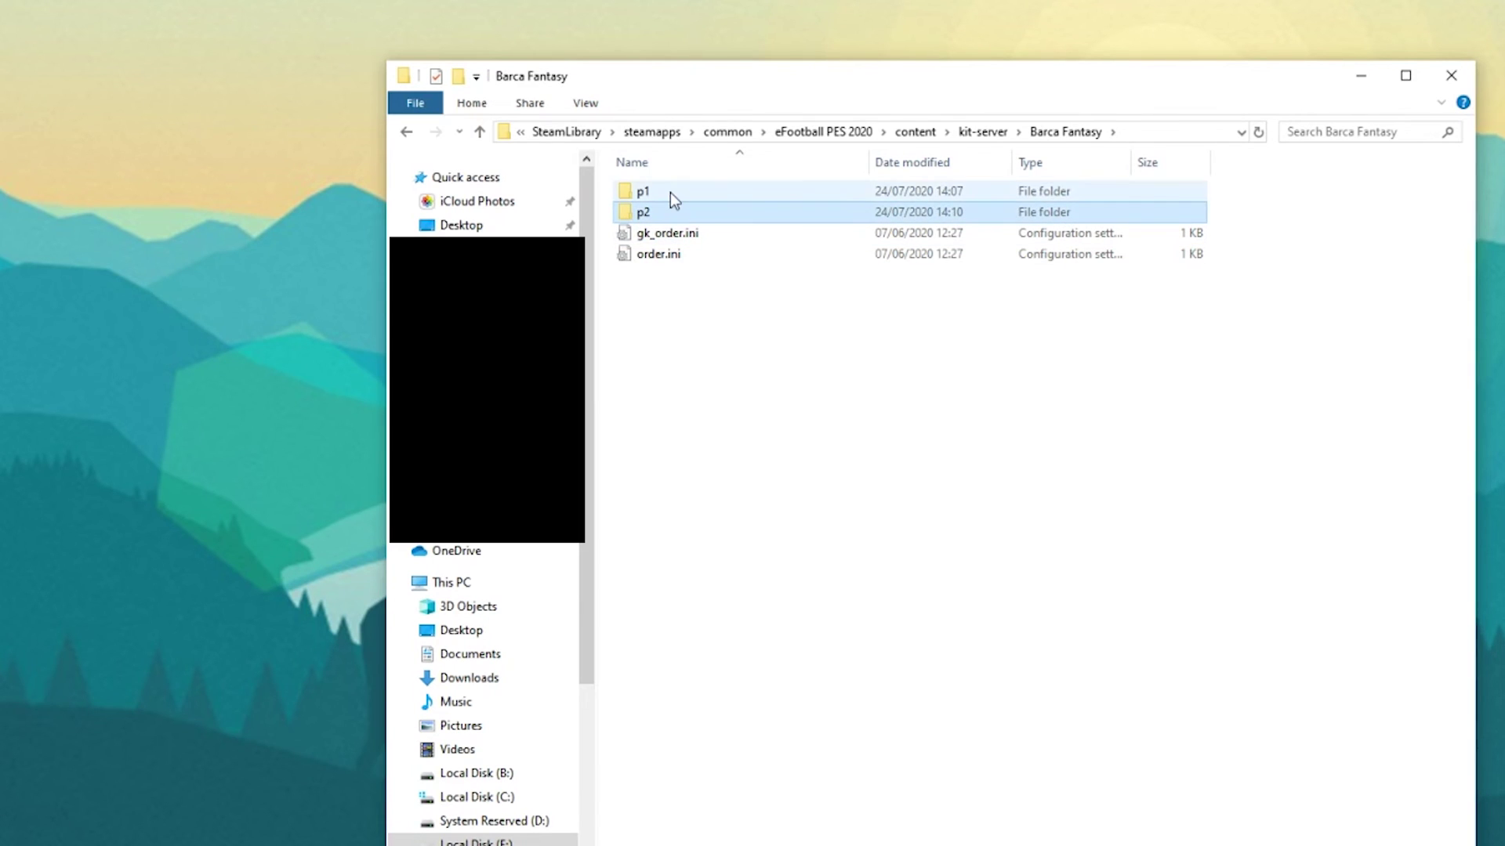
Create another folder named g1 inside Barca Fantasy
{"action": "right_click", "coordinate": [1260, 358]}
{"action": "mouse_move", "coordinate": [1344, 591]}
{"action": "left_click", "coordinate": [1496, 591]}
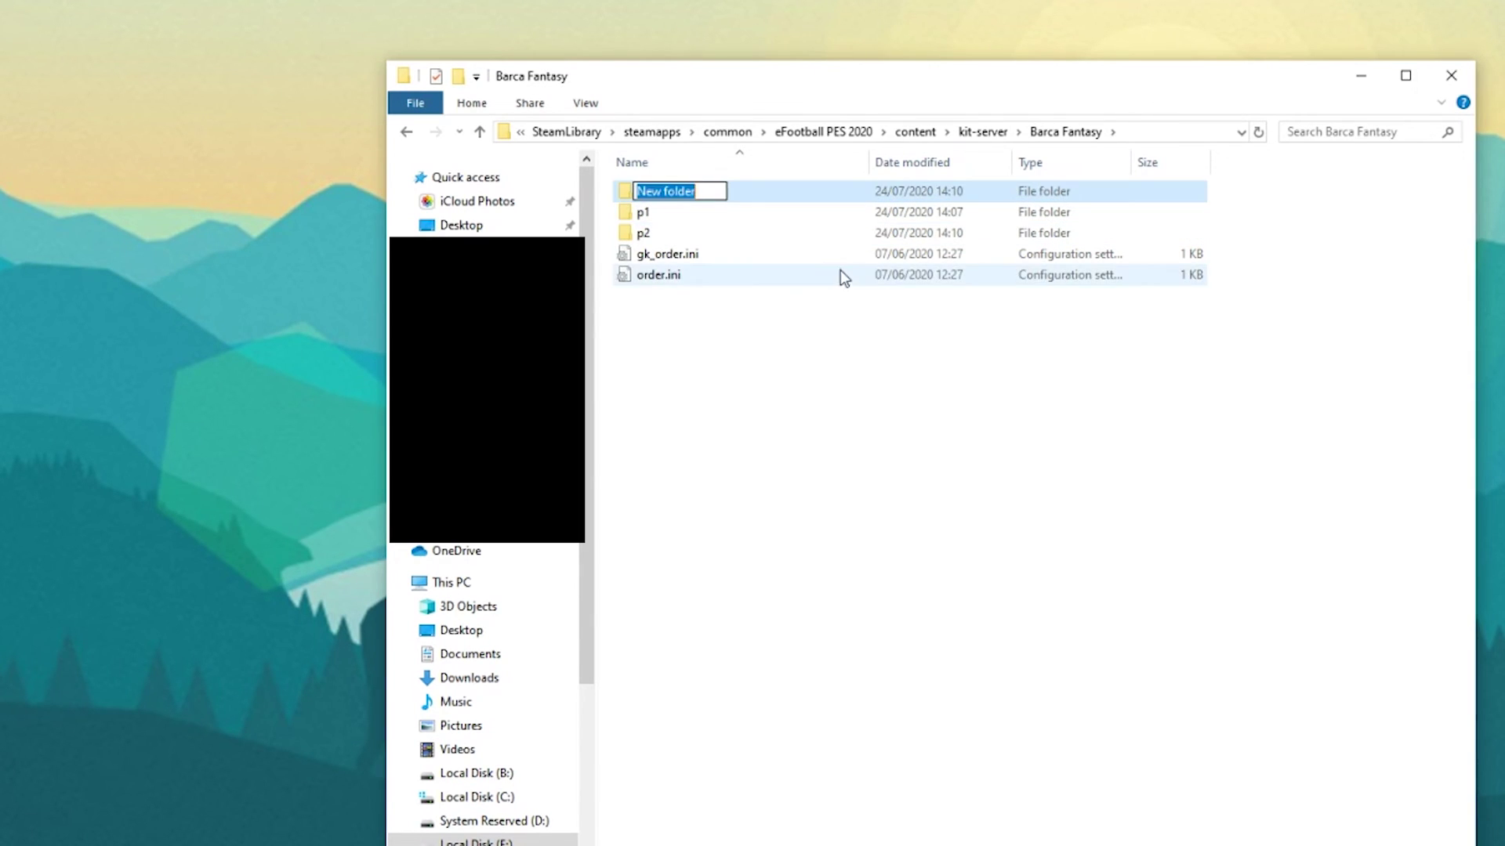
{"action": "type", "text": "g1"}
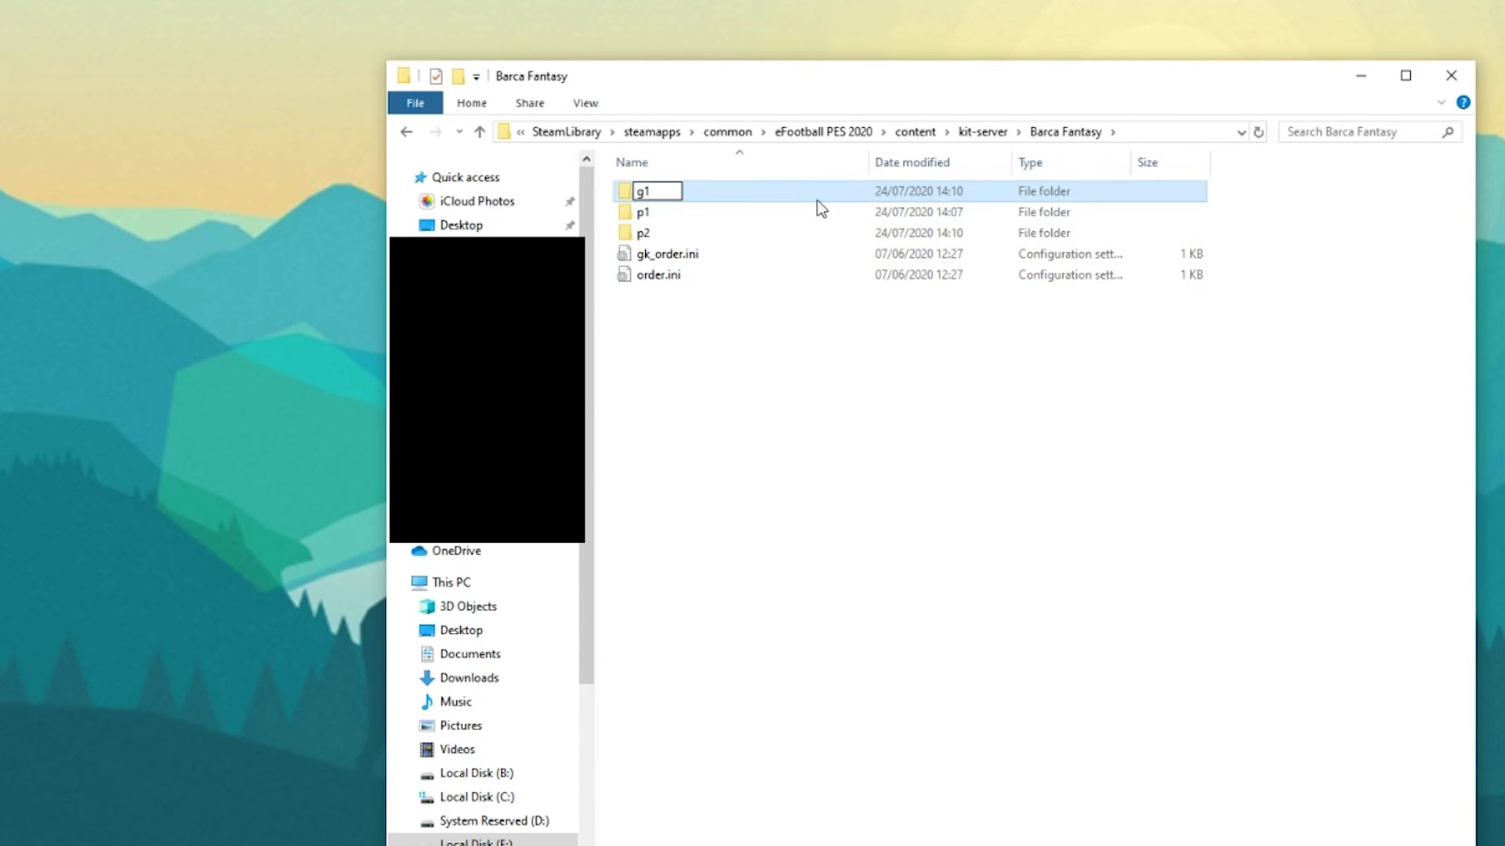
{"action": "key", "text": "Return"}
Check the p2 folder, then open map.txt from kit-server and find its La Liga (Spain) section
{"action": "double_click", "coordinate": [781, 235]}
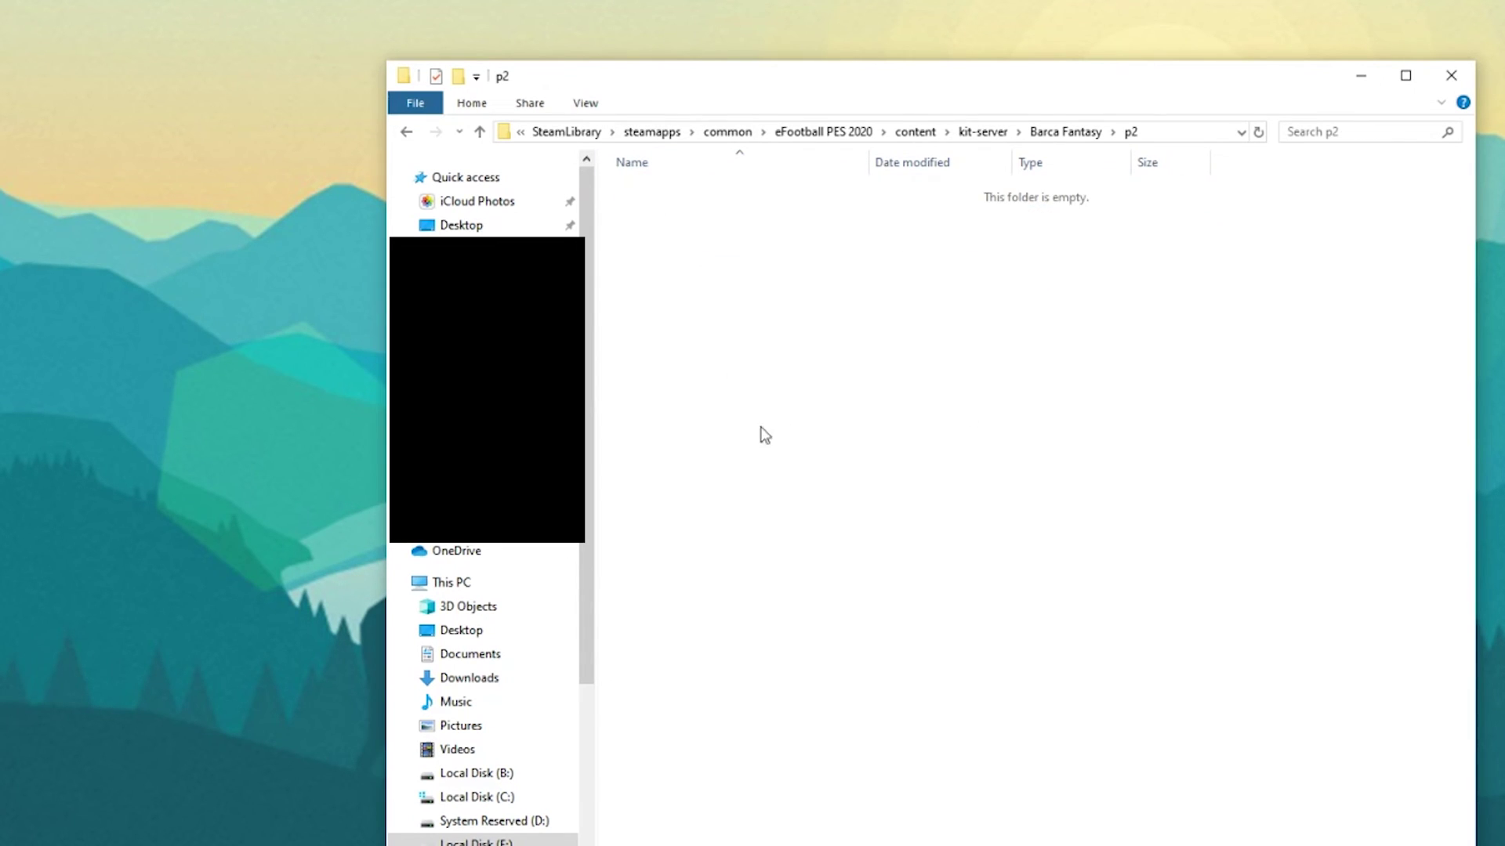
{"action": "key", "text": "alt+Up"}
{"action": "key", "text": "alt+Up"}
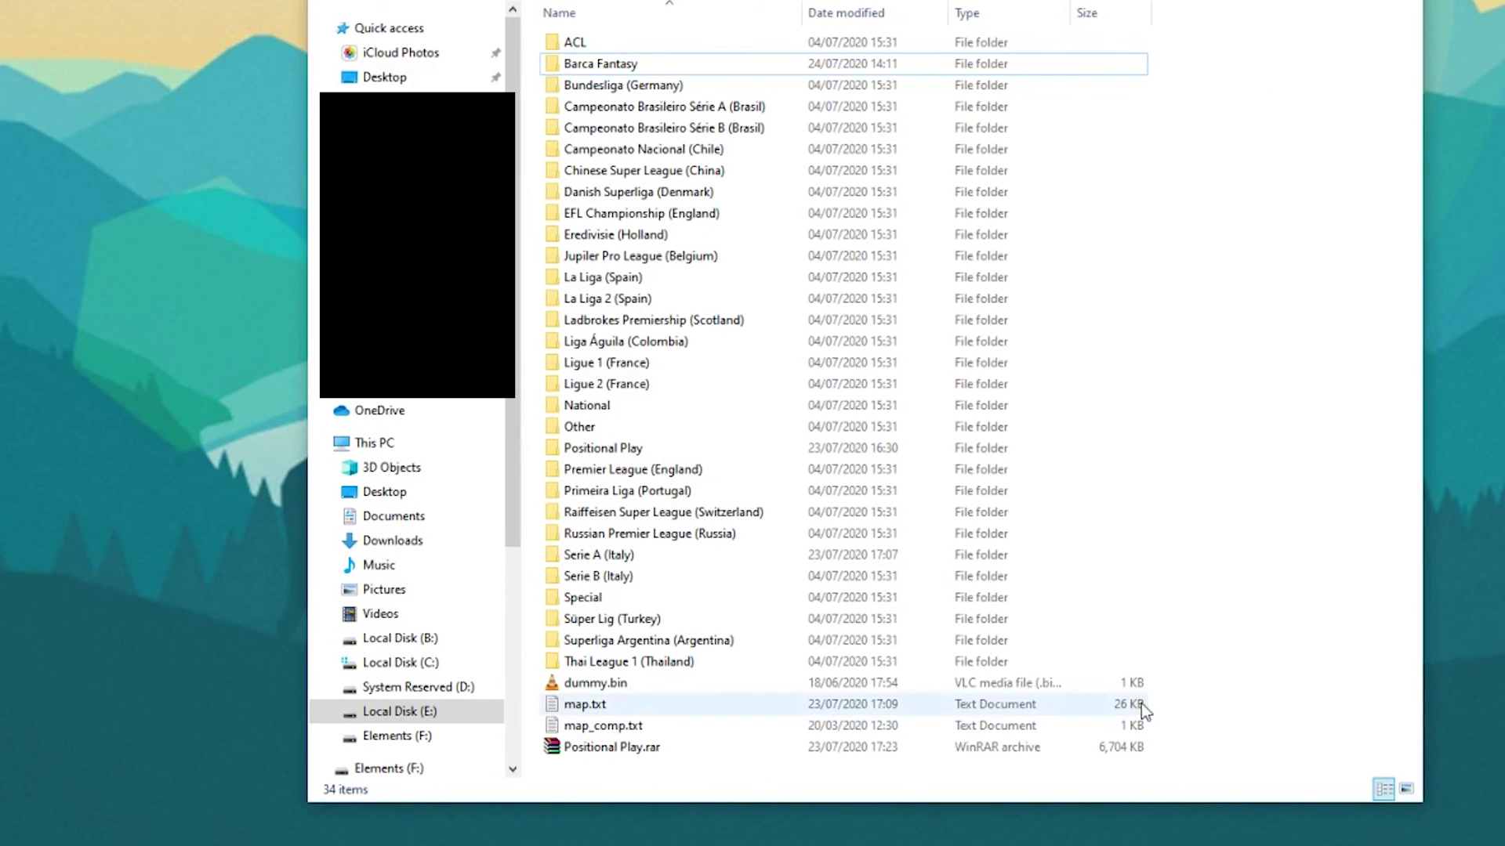
{"action": "double_click", "coordinate": [594, 707]}
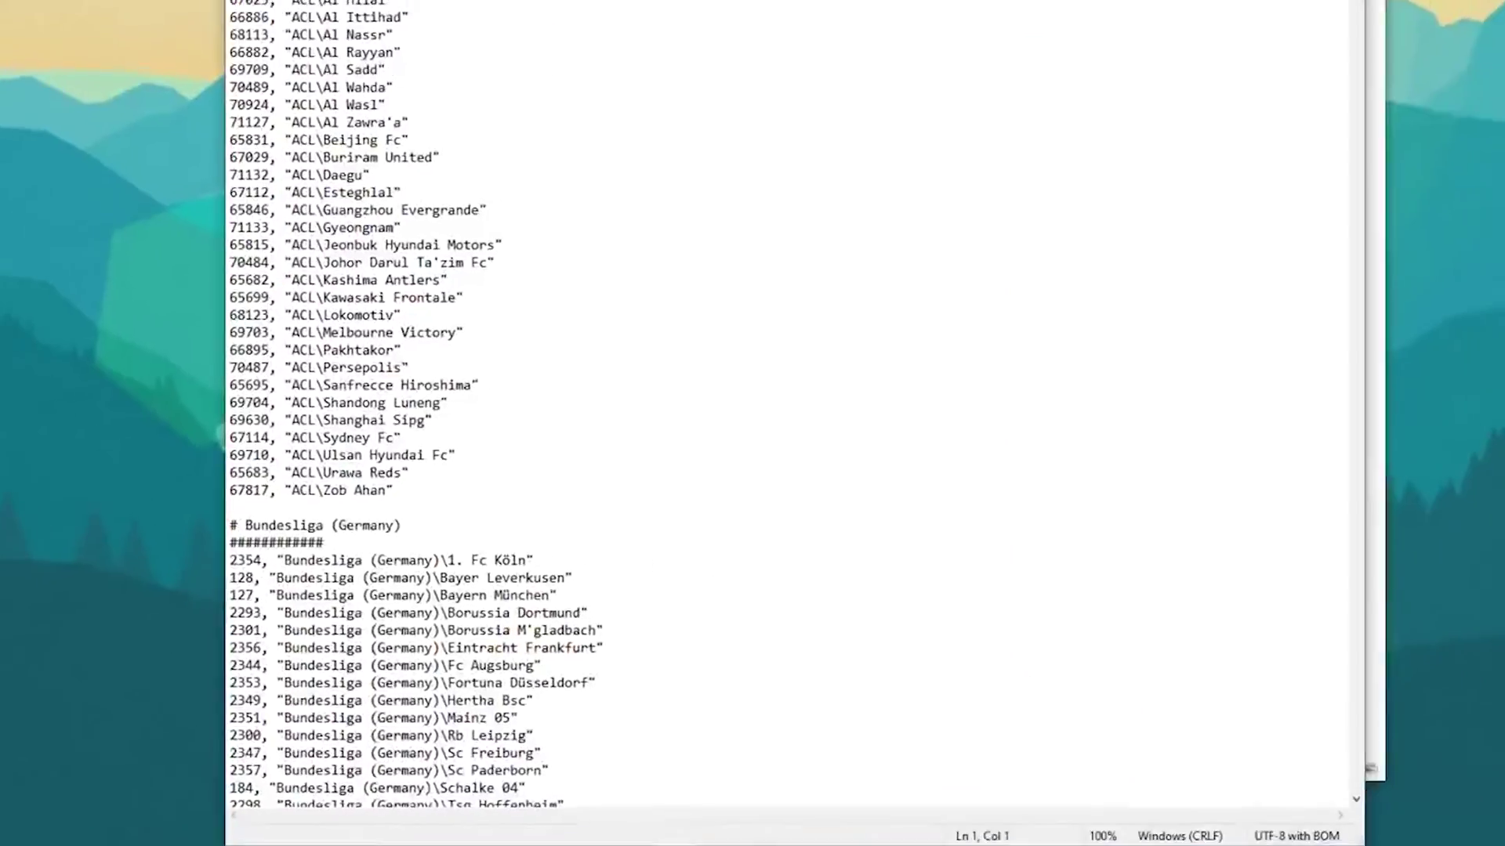
{"action": "scroll", "coordinate": [743, 341], "scroll_direction": "down", "scroll_amount": 8}
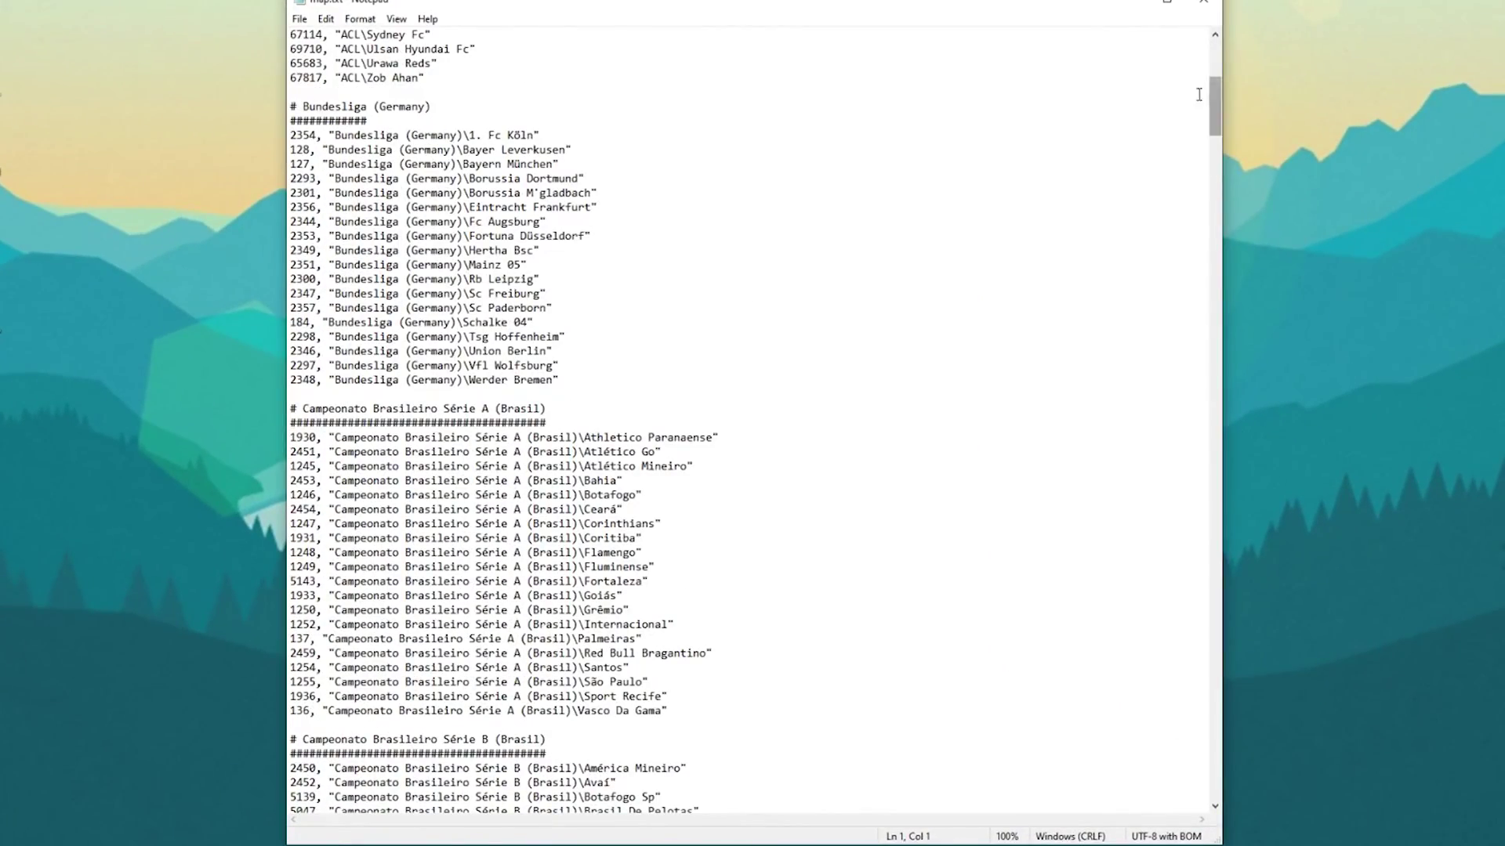
{"action": "left_click_drag", "start_coordinate": [931, 11], "coordinate": [978, 0]}
{"action": "scroll", "coordinate": [969, 427], "scroll_direction": "down", "scroll_amount": 4}
{"action": "scroll", "coordinate": [969, 427], "scroll_direction": "down", "scroll_amount": 6}
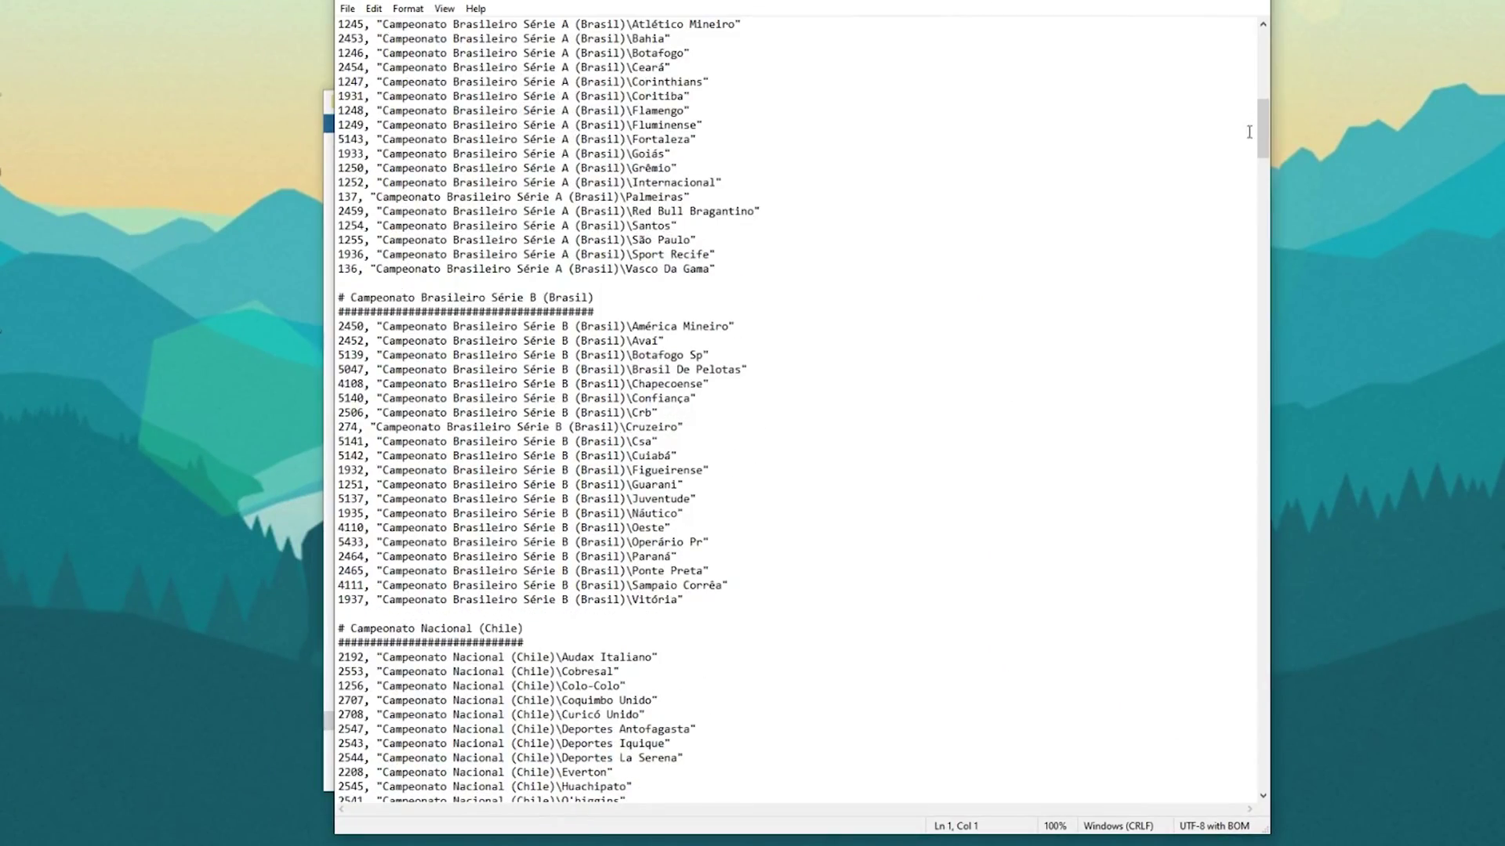
{"action": "left_click_drag", "start_coordinate": [1260, 137], "coordinate": [1243, 282]}
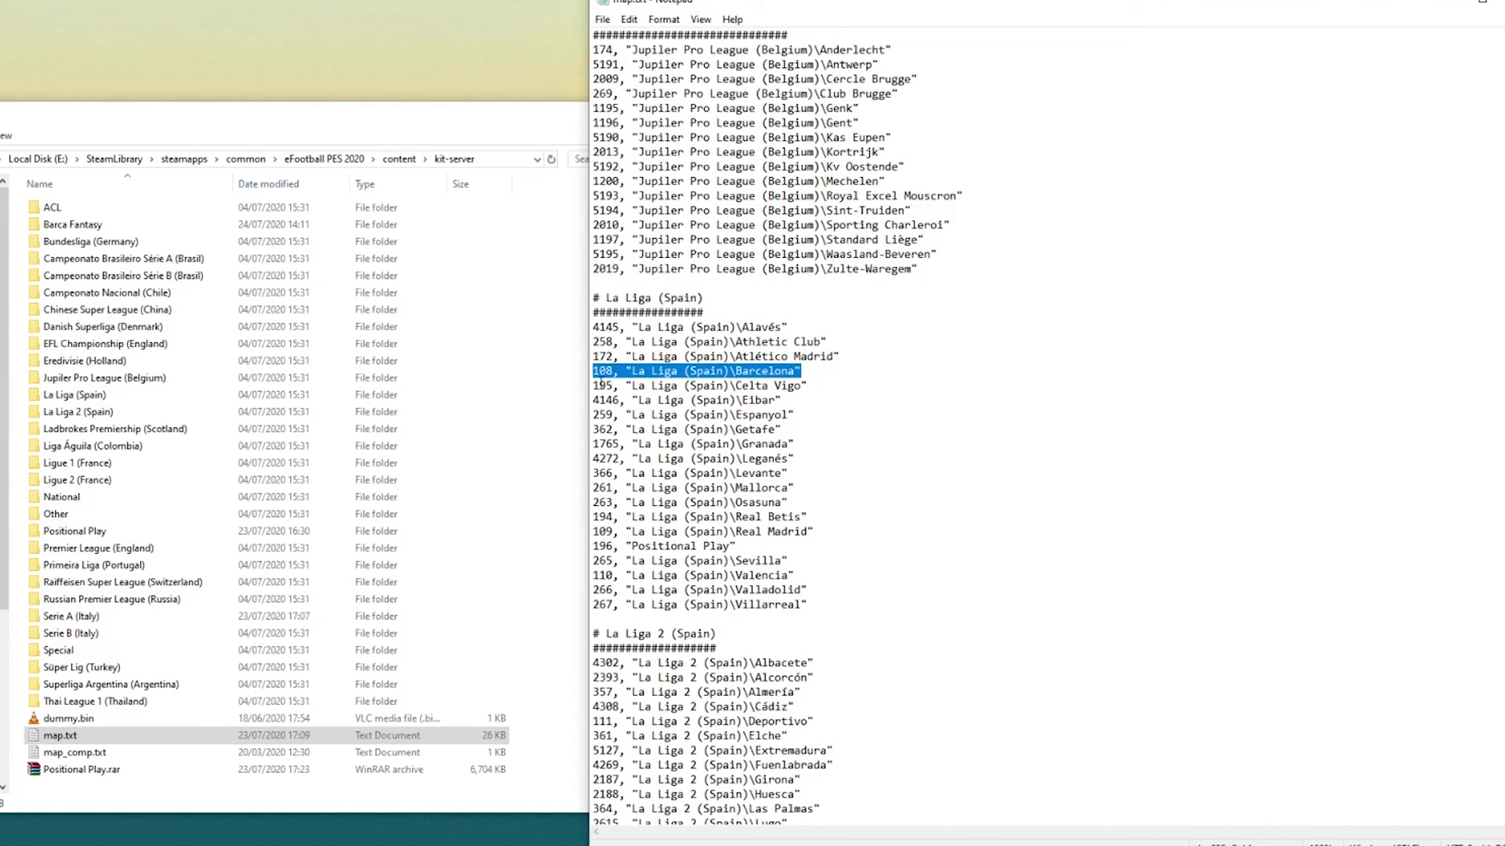
Replace the Barcelona entry in map.txt with 108, "Barca Fantasy" and save the file
{"action": "left_click_drag", "start_coordinate": [819, 371], "coordinate": [593, 375]}
{"action": "key", "text": "Delete"}
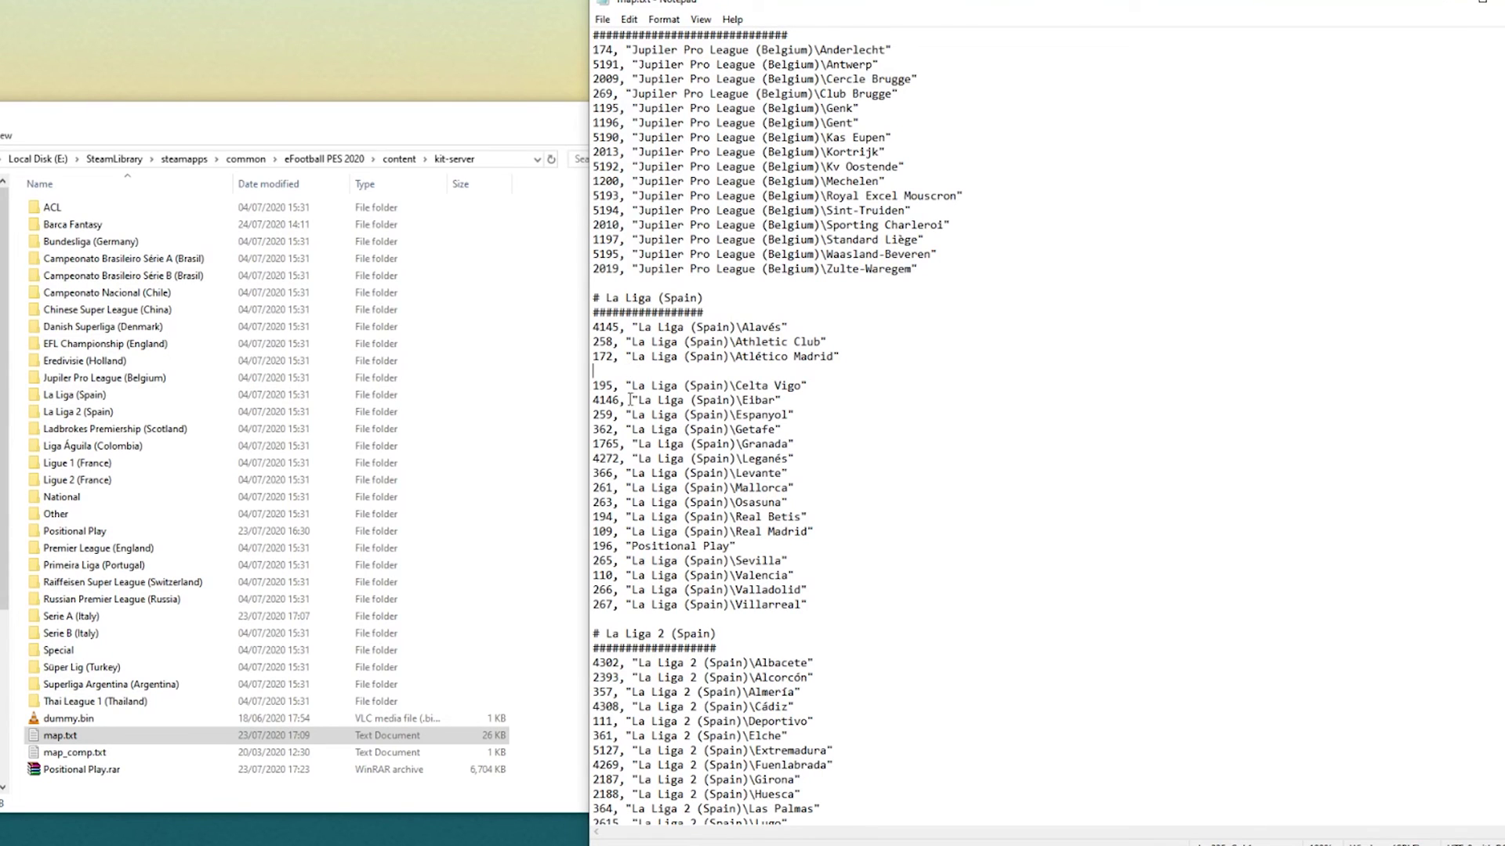
{"action": "type", "text": "108, \"Barca Fantasy"}
{"action": "left_click", "coordinate": [602, 19]}
{"action": "left_click", "coordinate": [655, 107]}
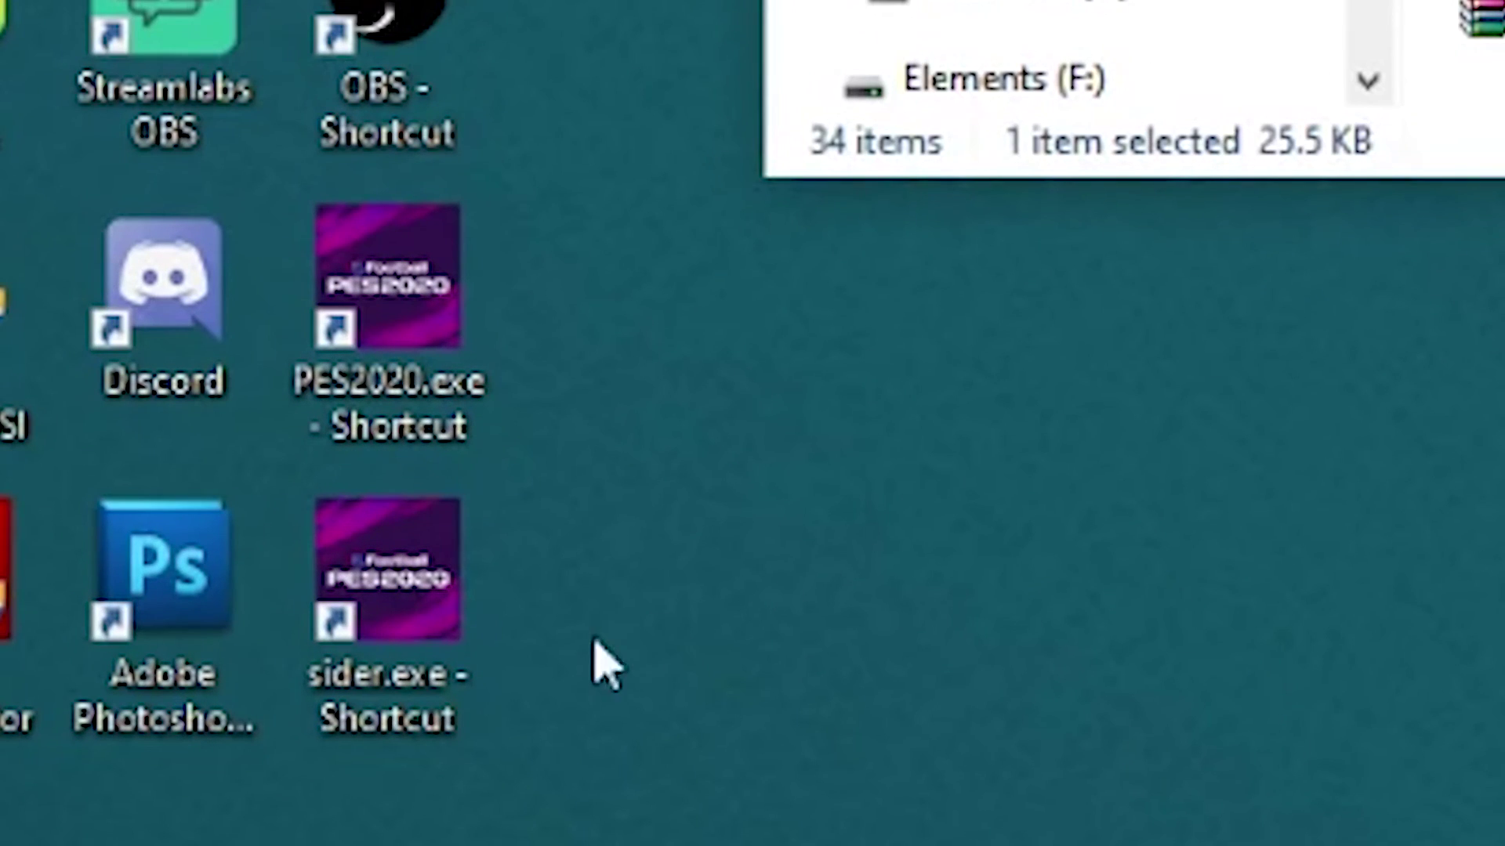
Launch sider.exe and, on Barcelona's strip screen in PES 2020, turn on the kserv.lua live kit config editor
{"action": "left_click", "coordinate": [427, 654]}
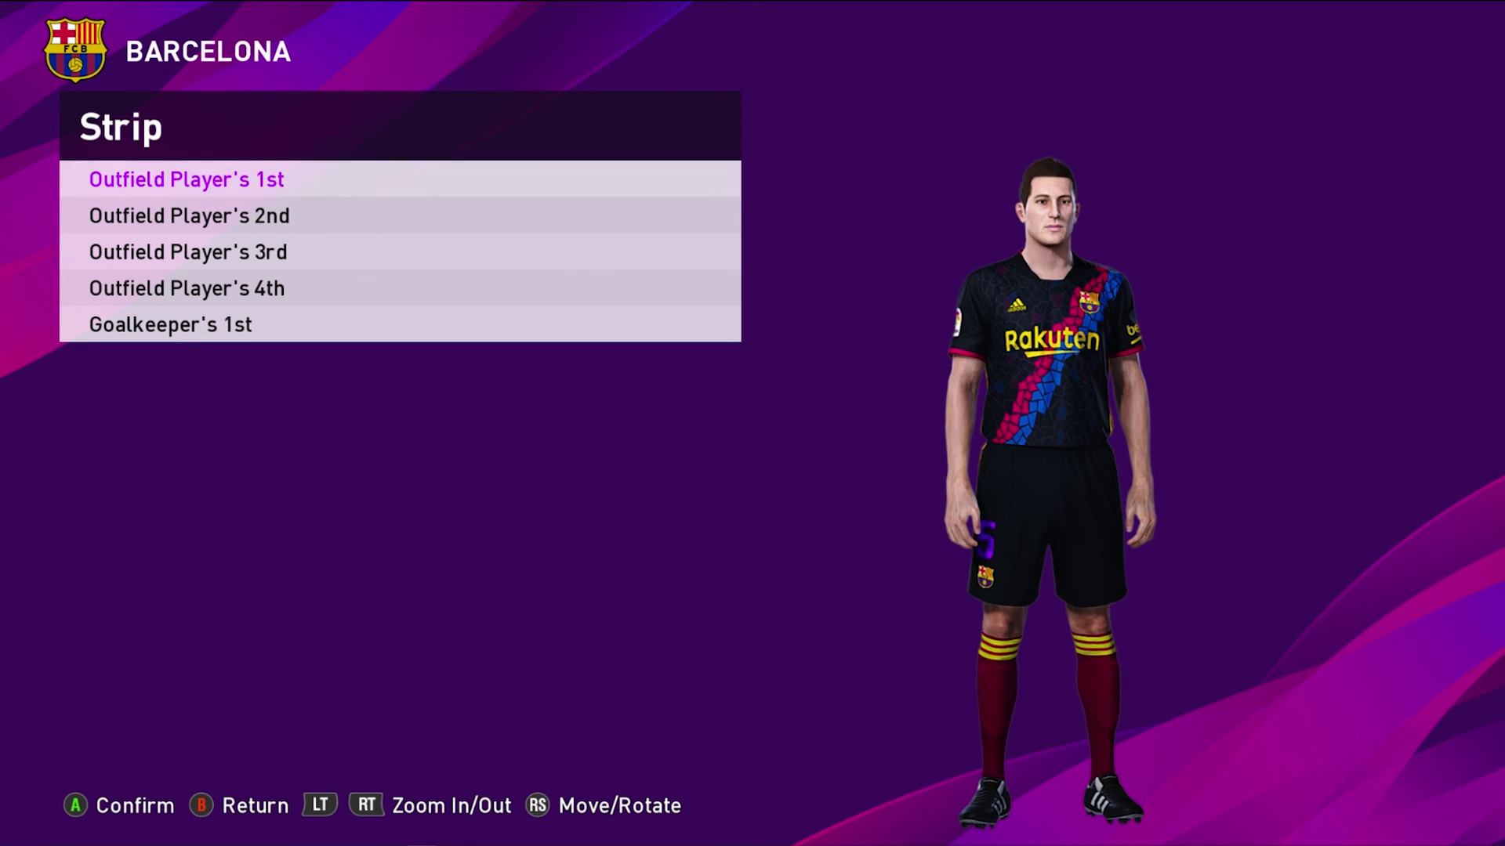
{"action": "key", "text": "grave"}
{"action": "key", "text": "1"}
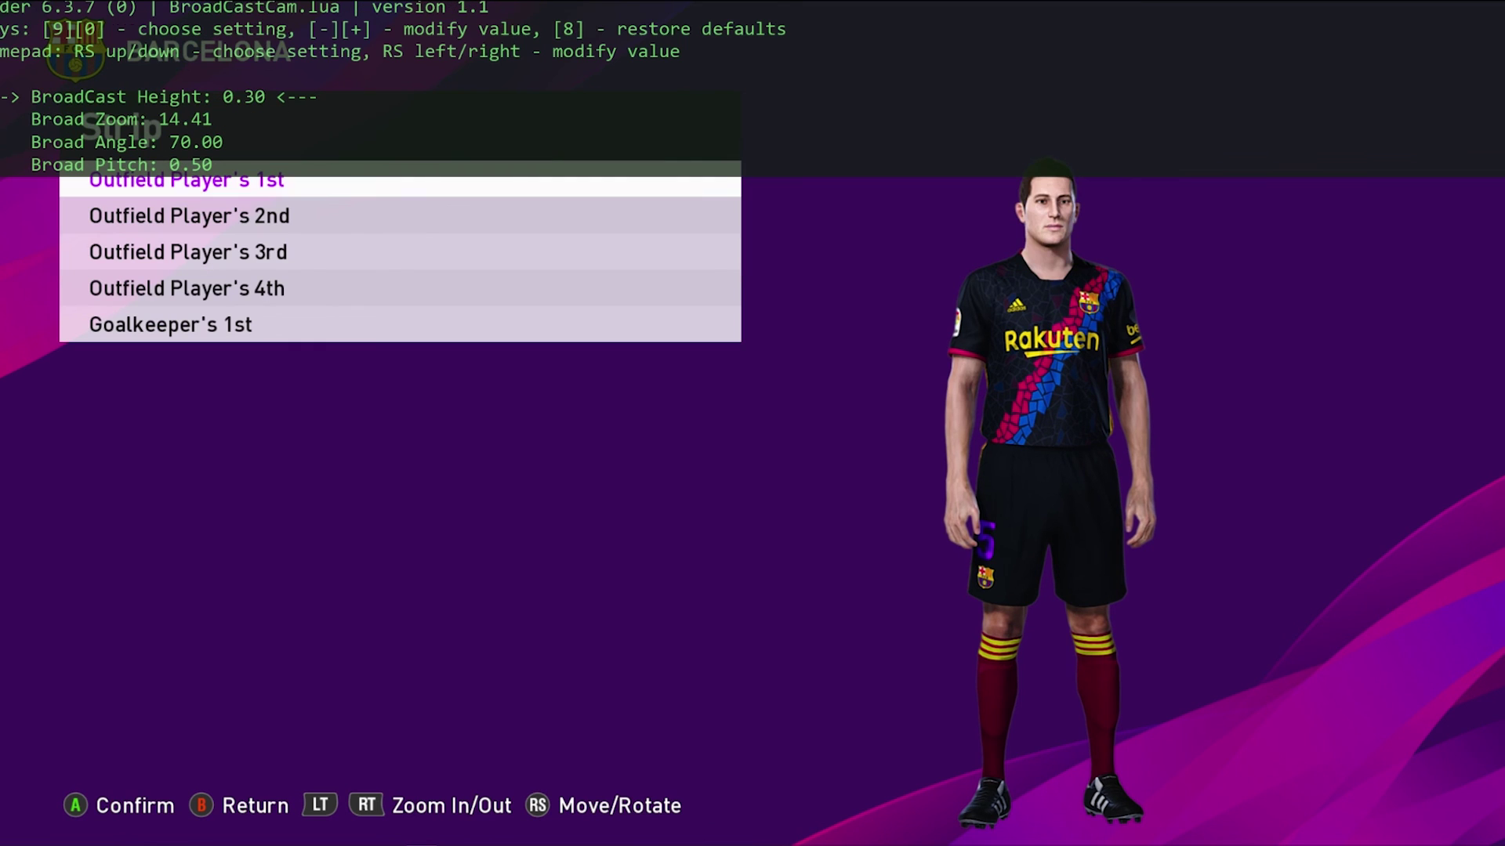
{"action": "key", "text": "1"}
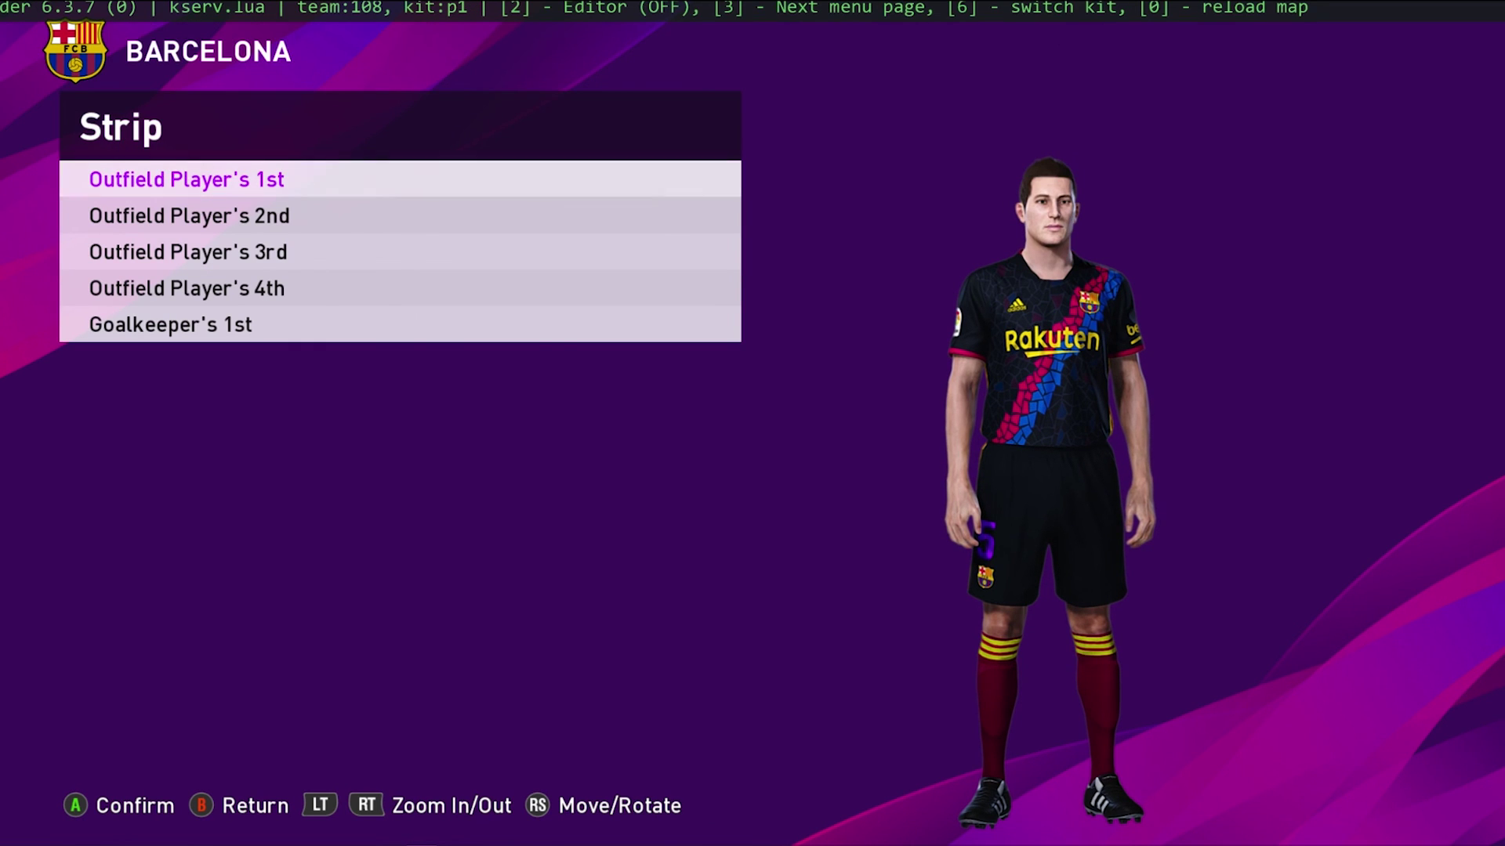
{"action": "key", "text": "2"}
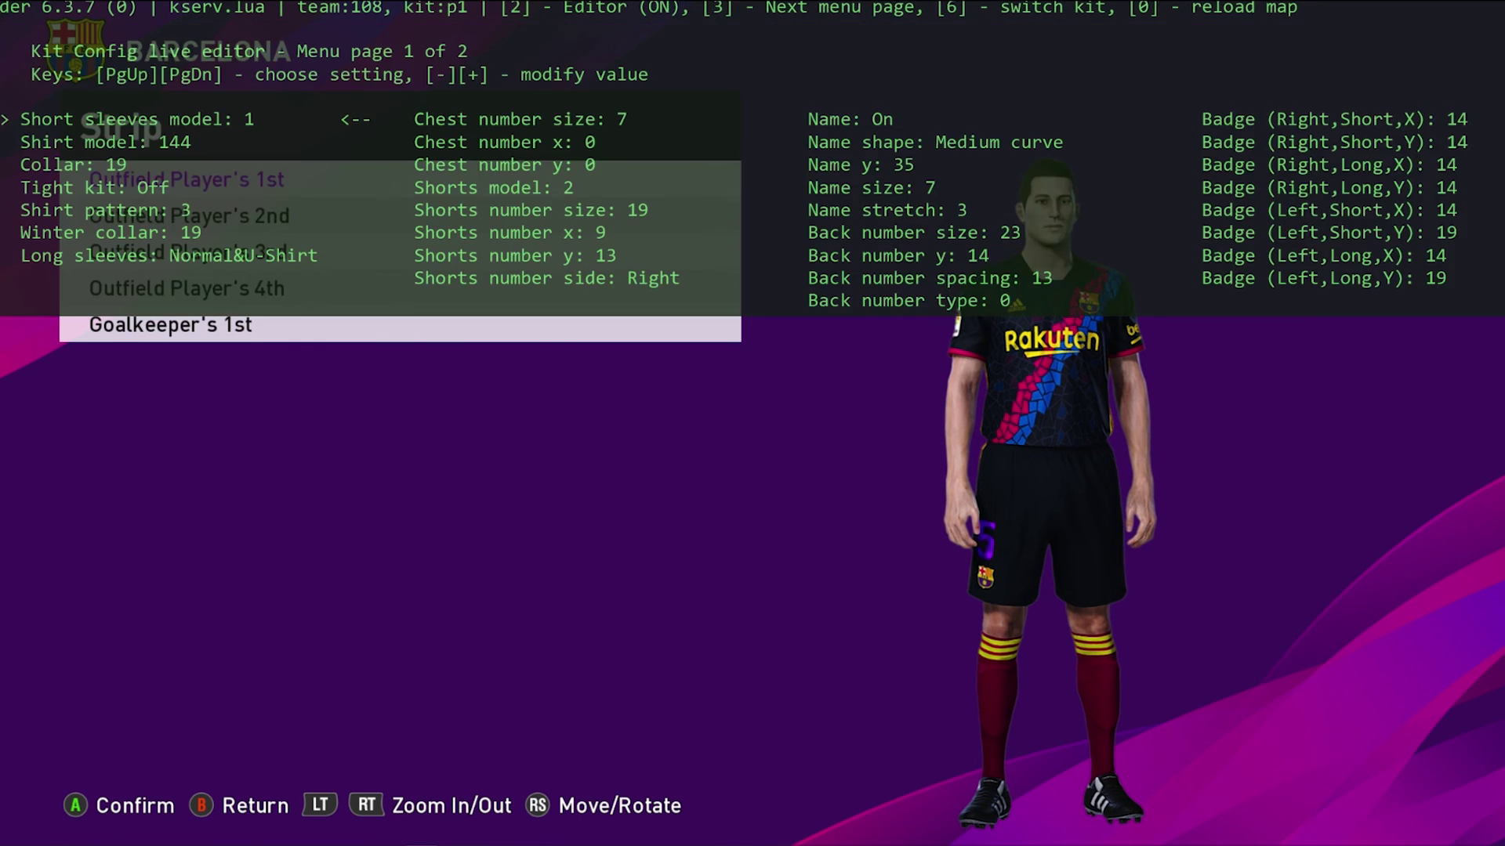
Set the first outfield kit's shorts number side to Left
{"action": "key", "text": "Page_Down"}
{"action": "key", "text": "Page_Down"}
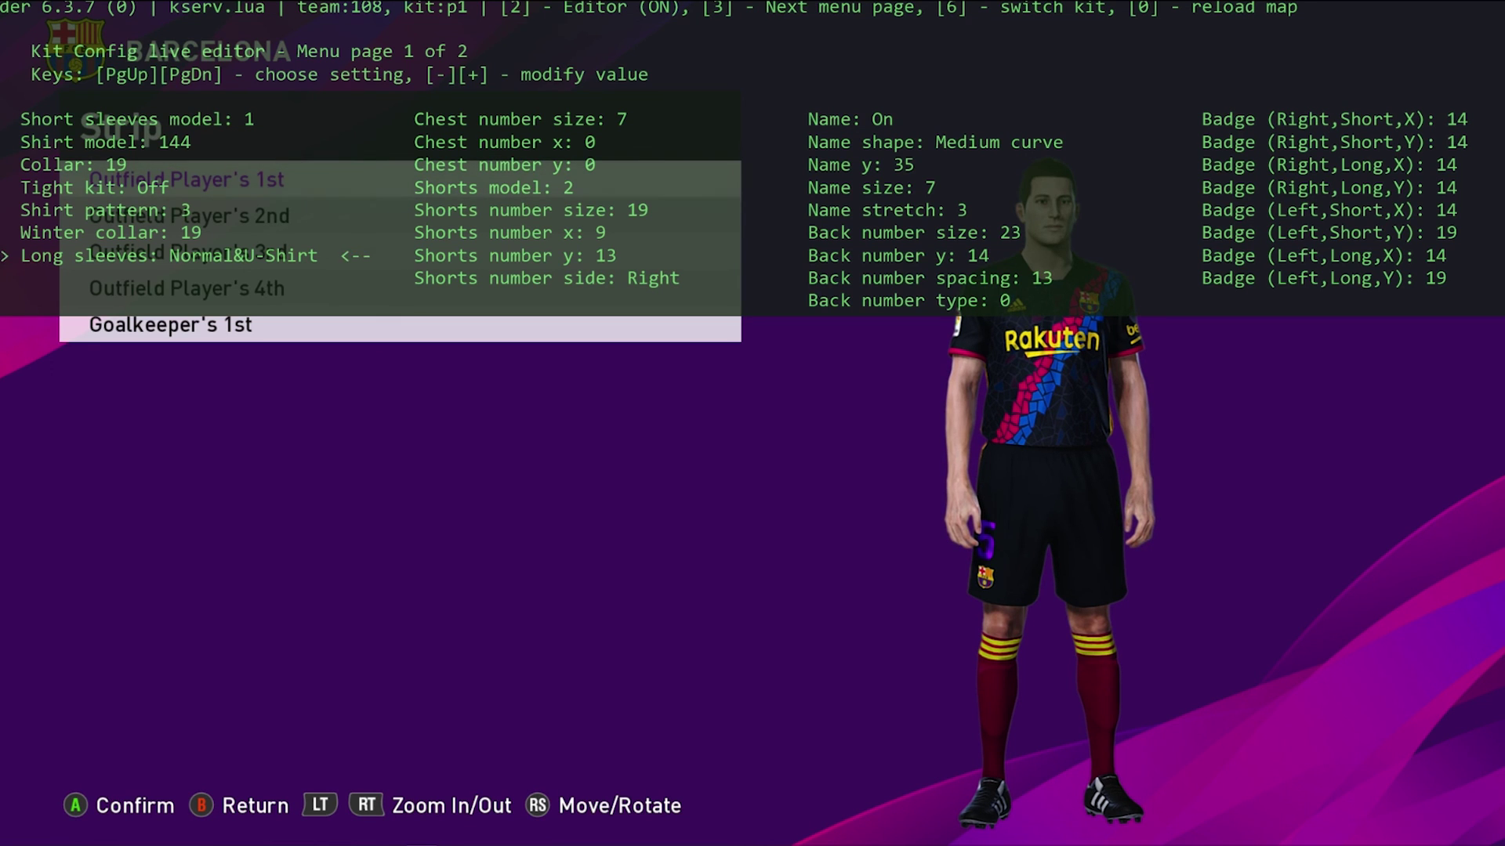
{"action": "key", "text": "Page_Down"}
{"action": "key", "text": "Page_Down"}
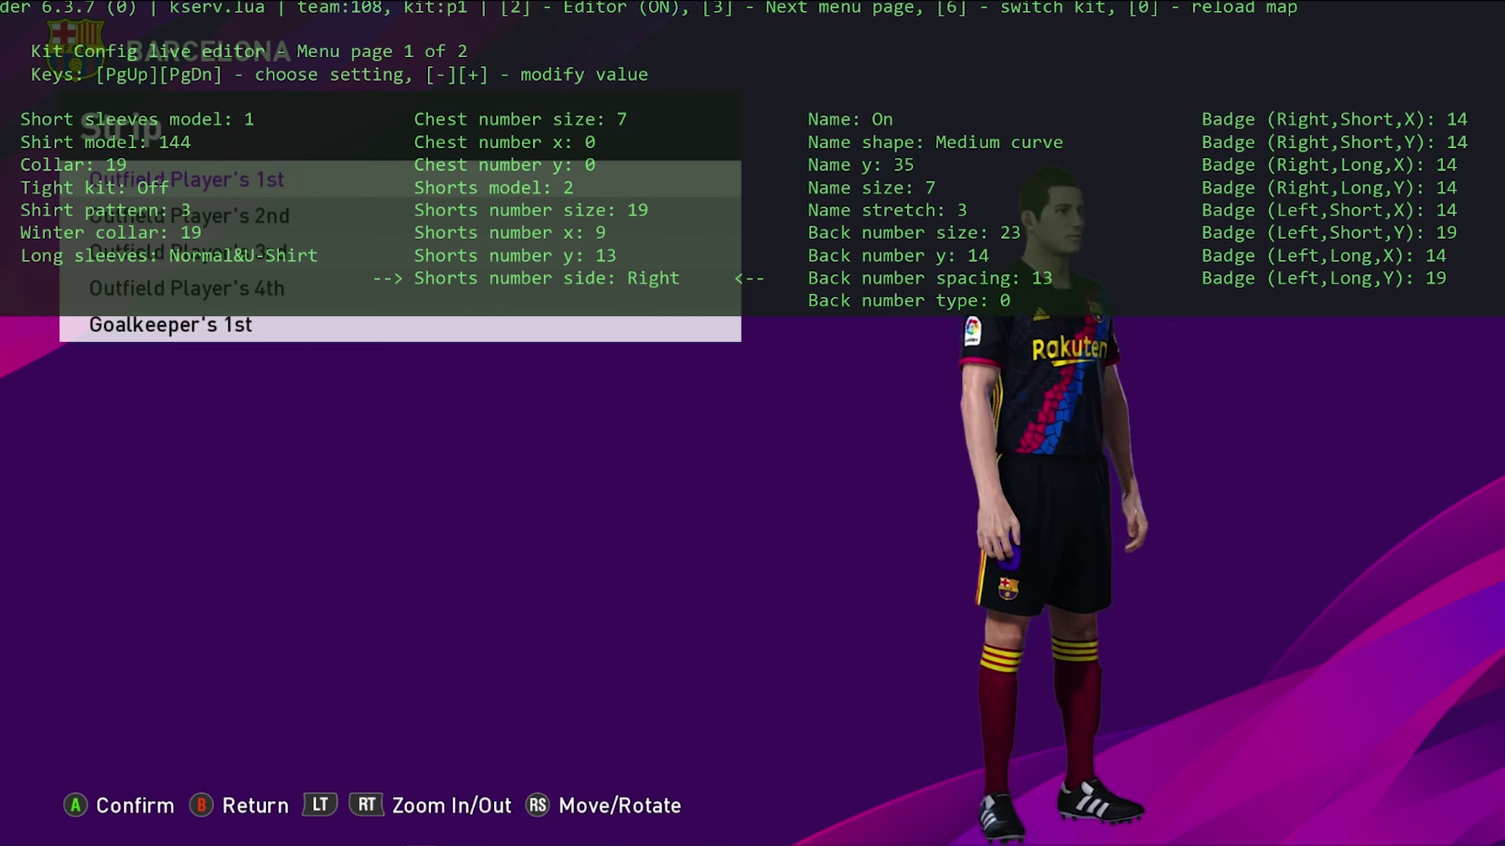
{"action": "key", "text": "minus"}
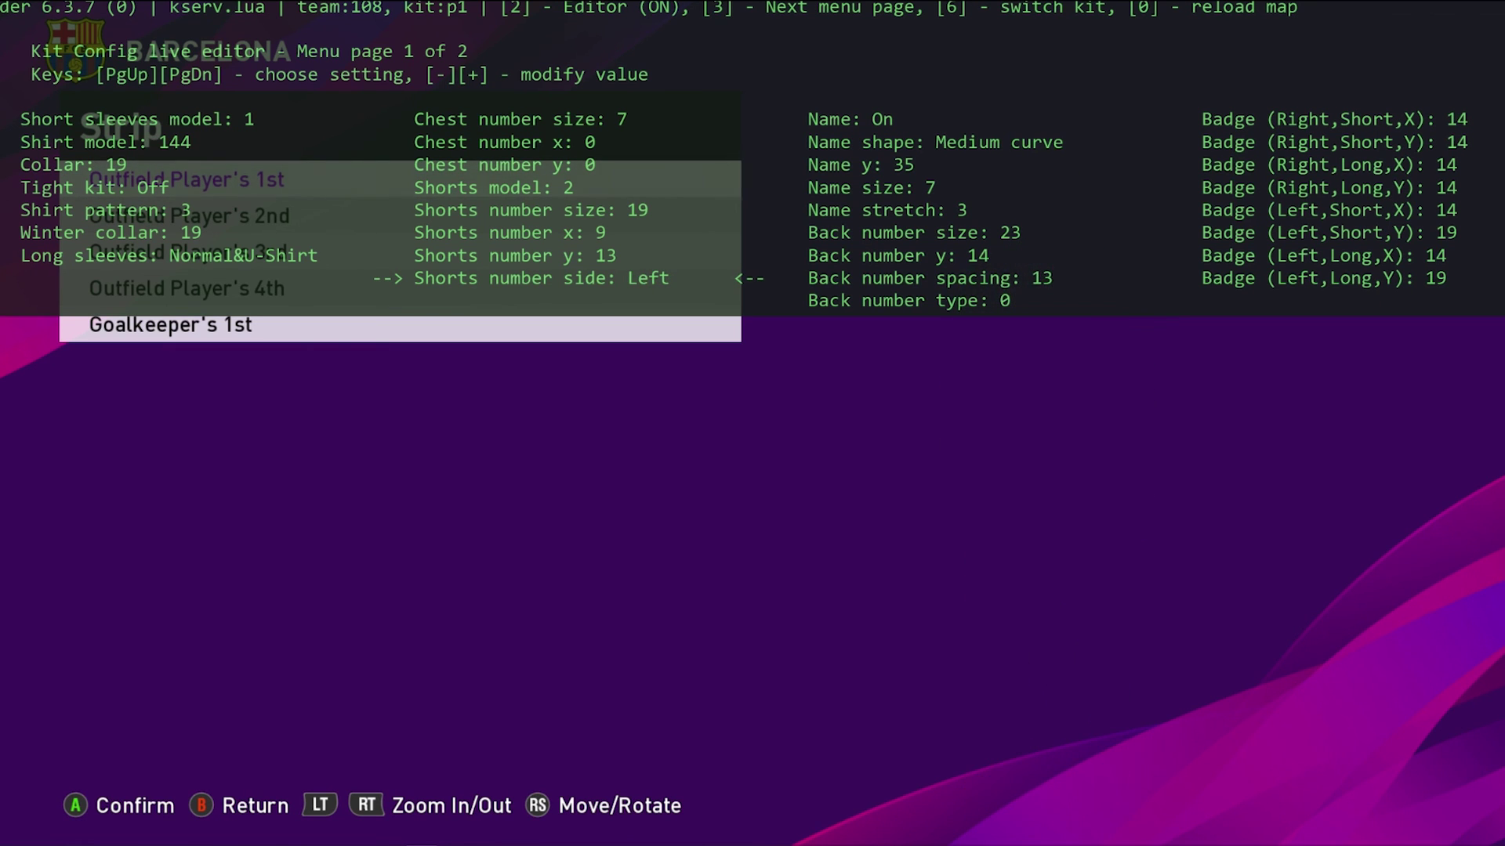
Set the back number's y position to 13 and its size to 6, and hide the Sider overlay
{"action": "key", "text": "Page_Up"}
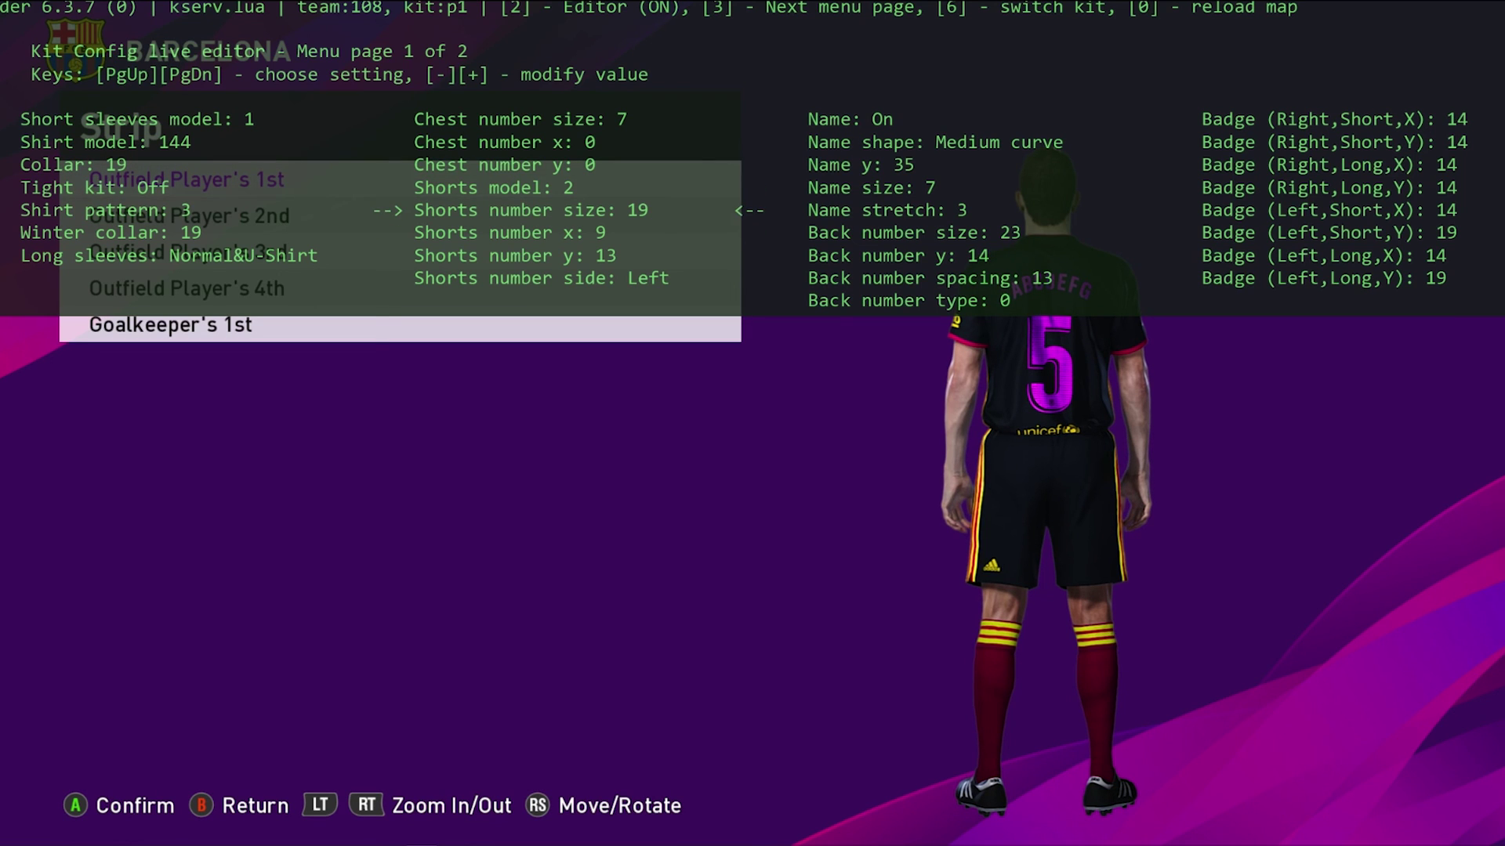
{"action": "key", "text": "plus"}
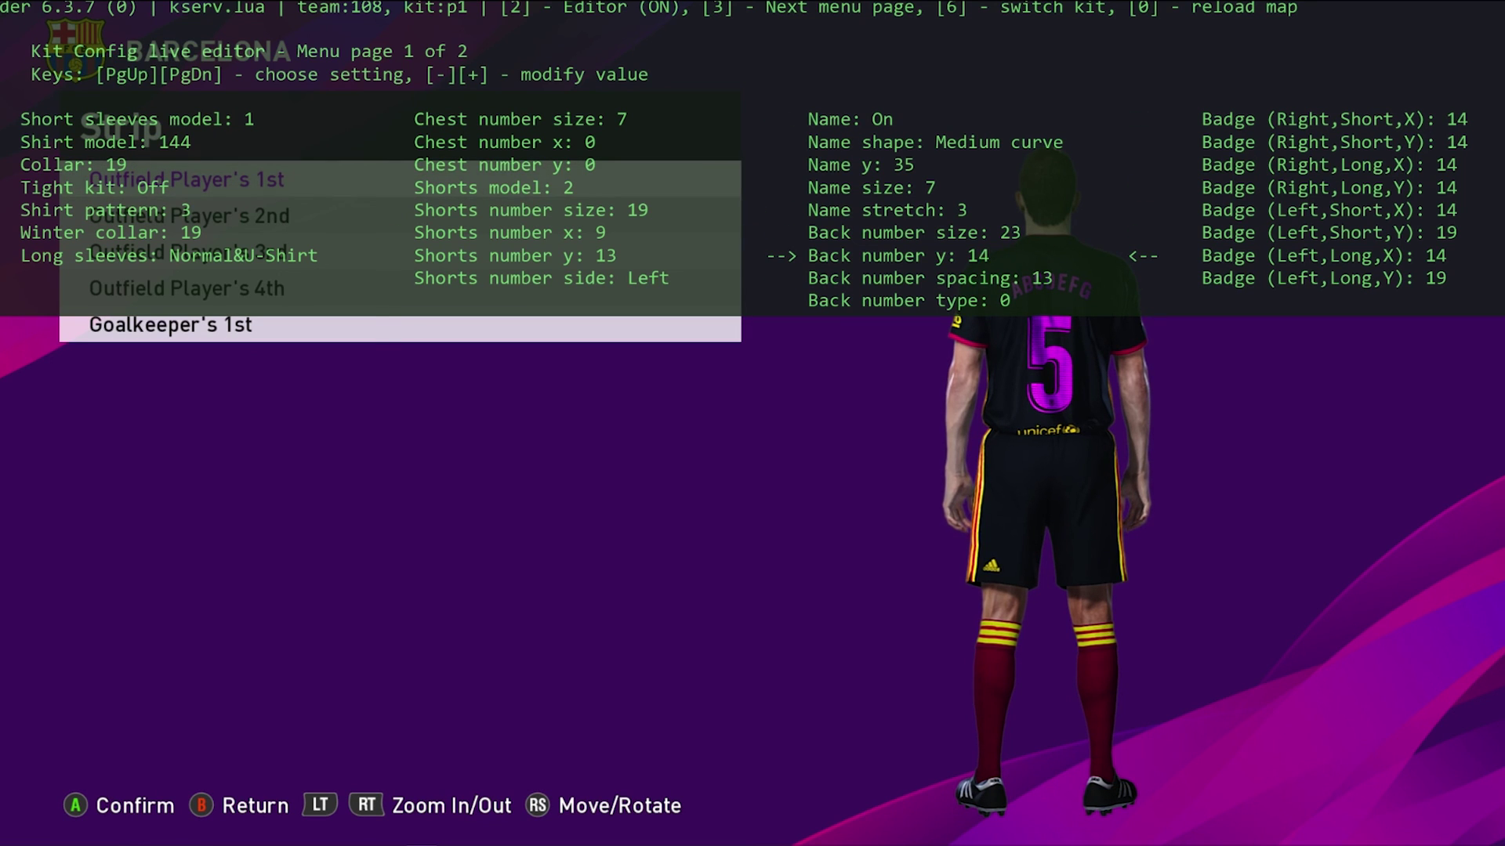
{"action": "key", "text": "minus"}
{"action": "key", "text": "minus"}
{"action": "key", "text": "minus"}
{"action": "key", "text": "minus"}
{"action": "key", "text": "minus"}
{"action": "key", "text": "minus"}
{"action": "key", "text": "minus"}
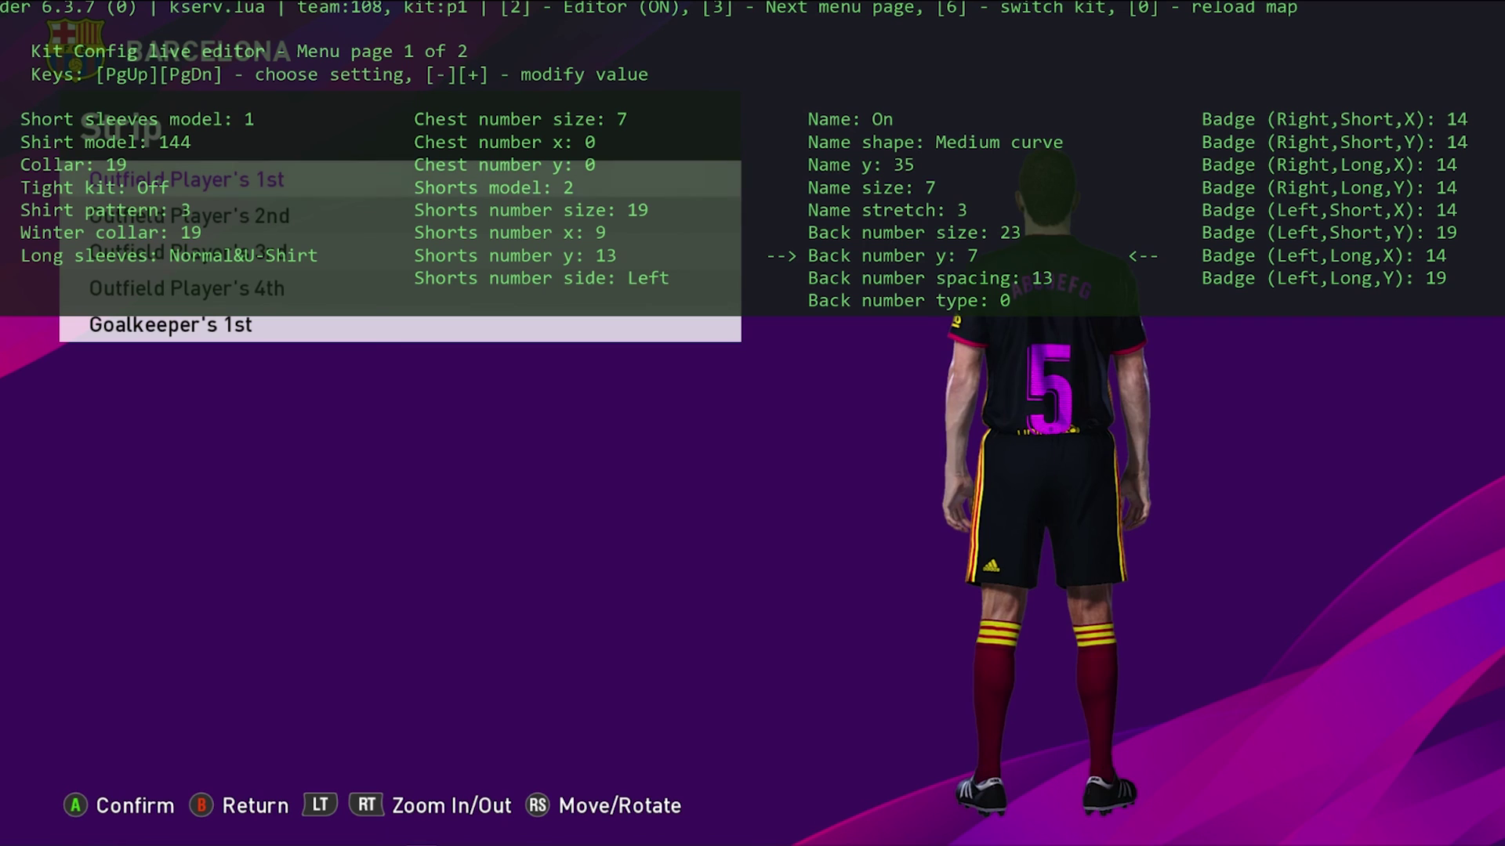
{"action": "key", "text": "plus"}
{"action": "key", "text": "plus"}
{"action": "key", "text": "plus"}
{"action": "key", "text": "plus"}
{"action": "key", "text": "Page_Up"}
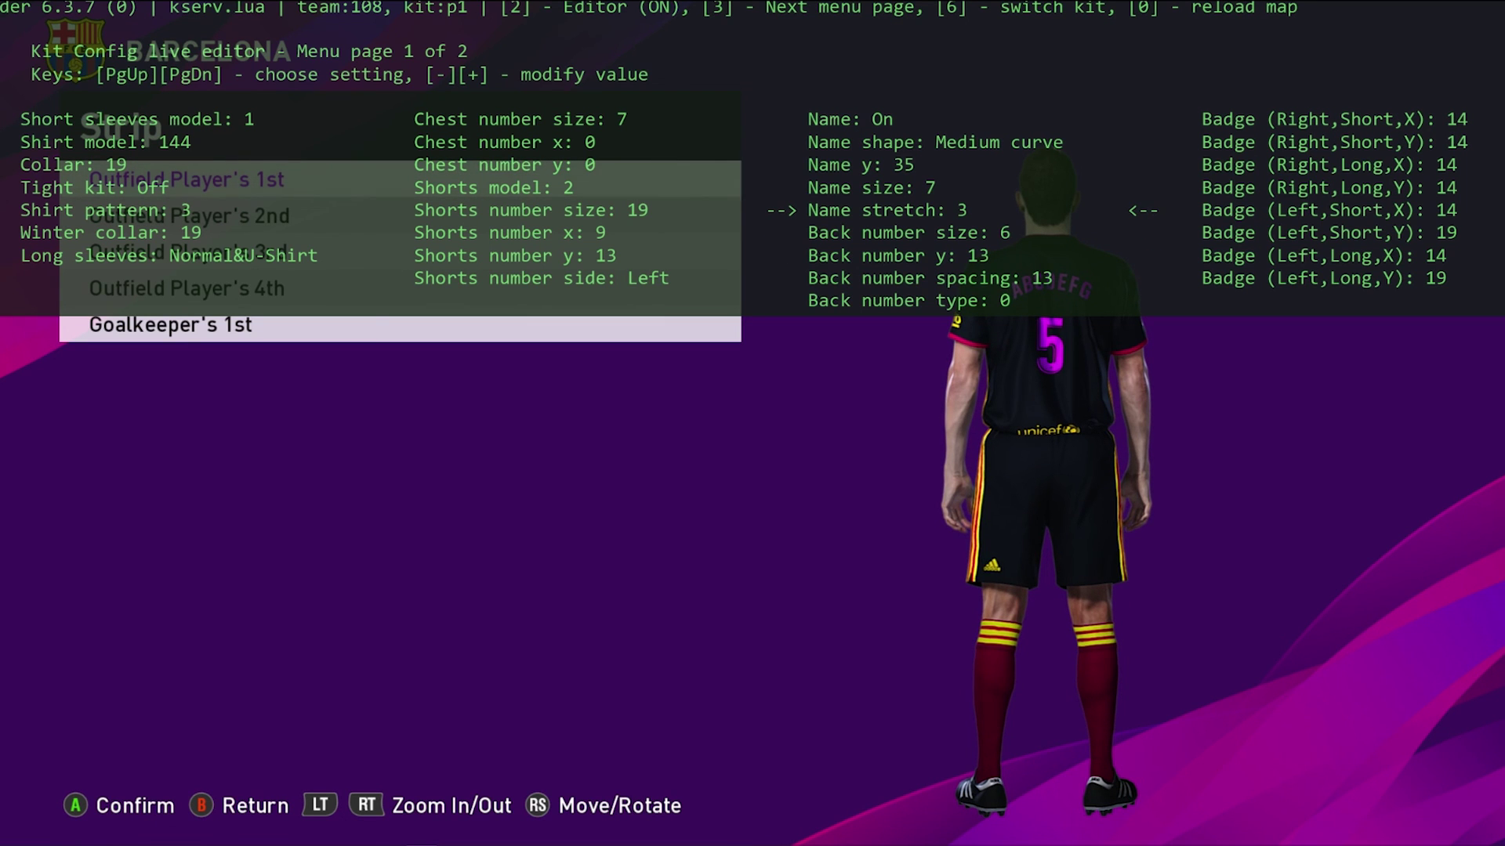
{"action": "key", "text": "space"}
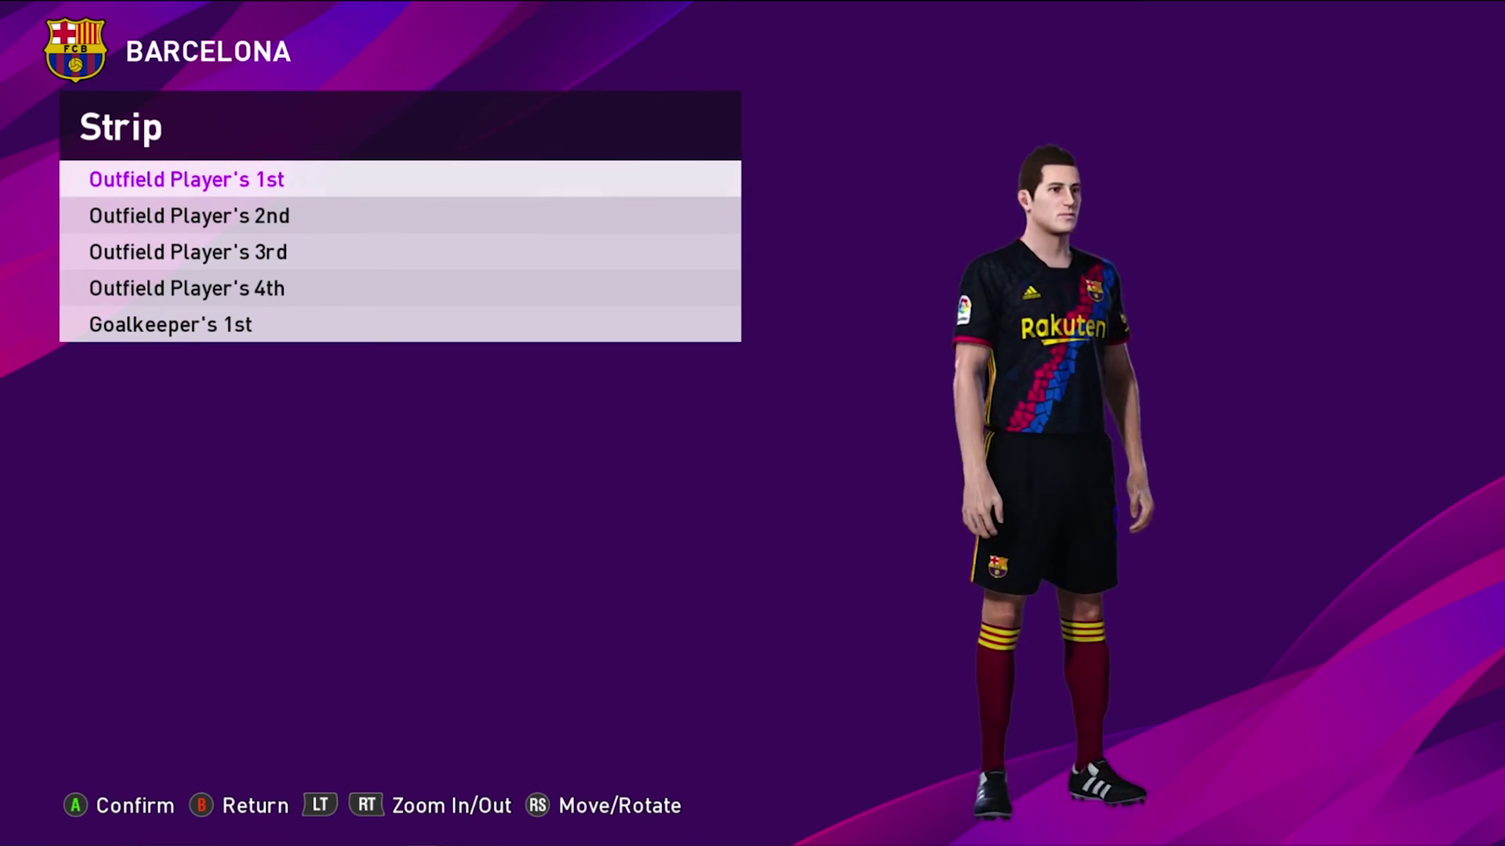